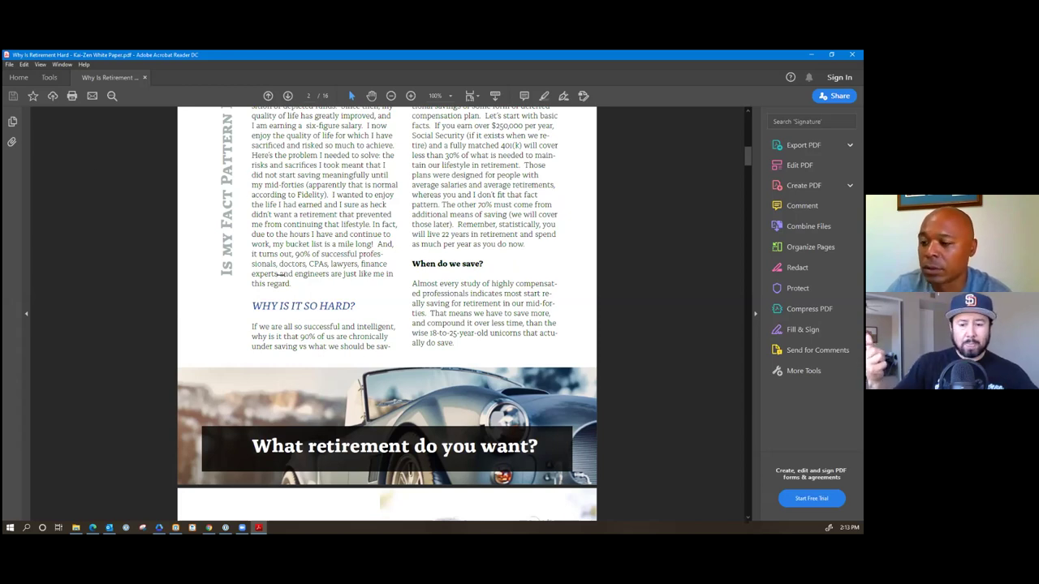
Minimize the retirement white paper in Acrobat Reader to reveal the KaiZen folder and Kartra.
mouse_move(209, 527)
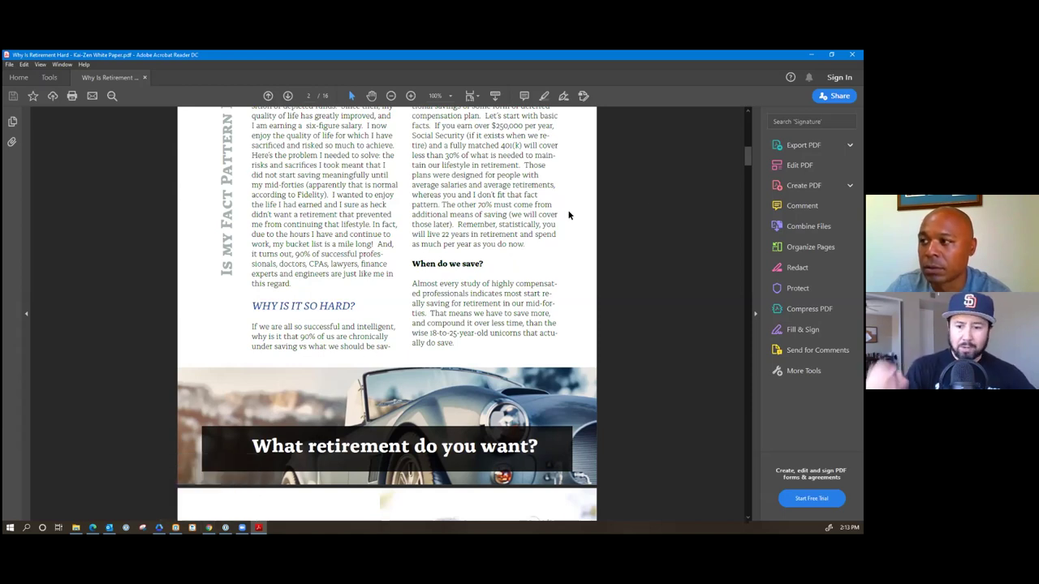
left_click(812, 54)
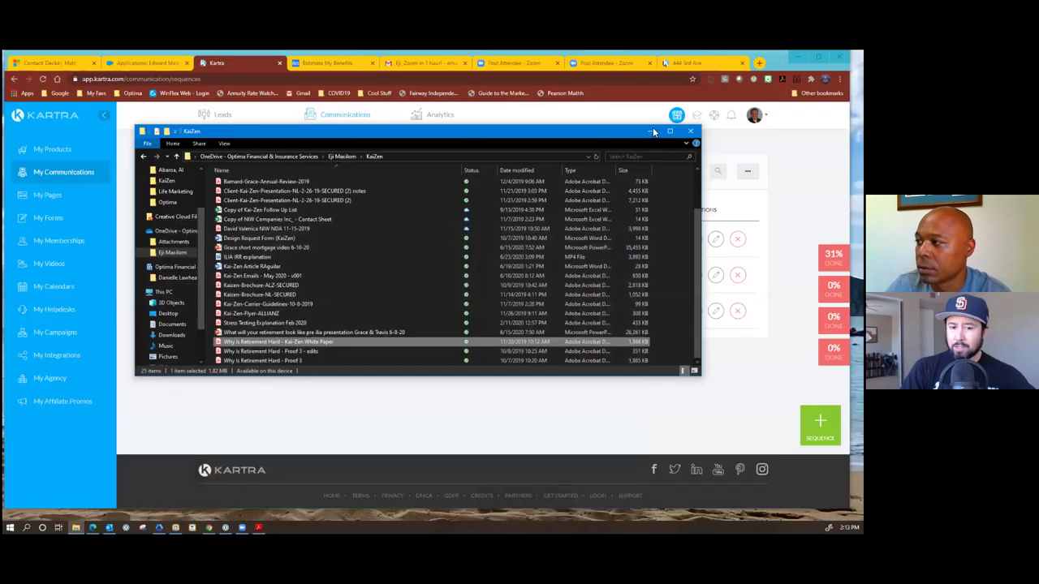
left_click(528, 108)
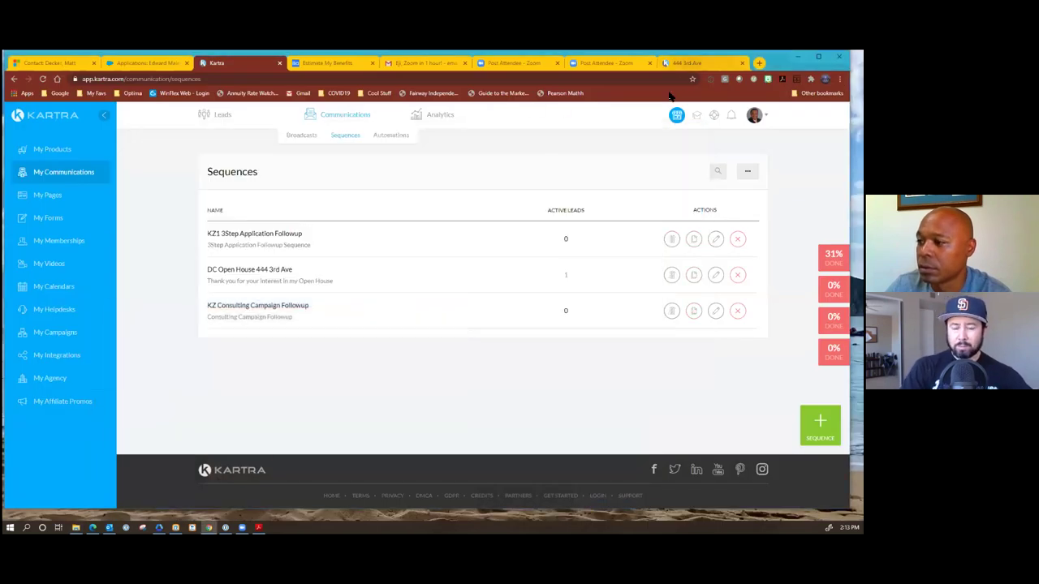
left_click(690, 63)
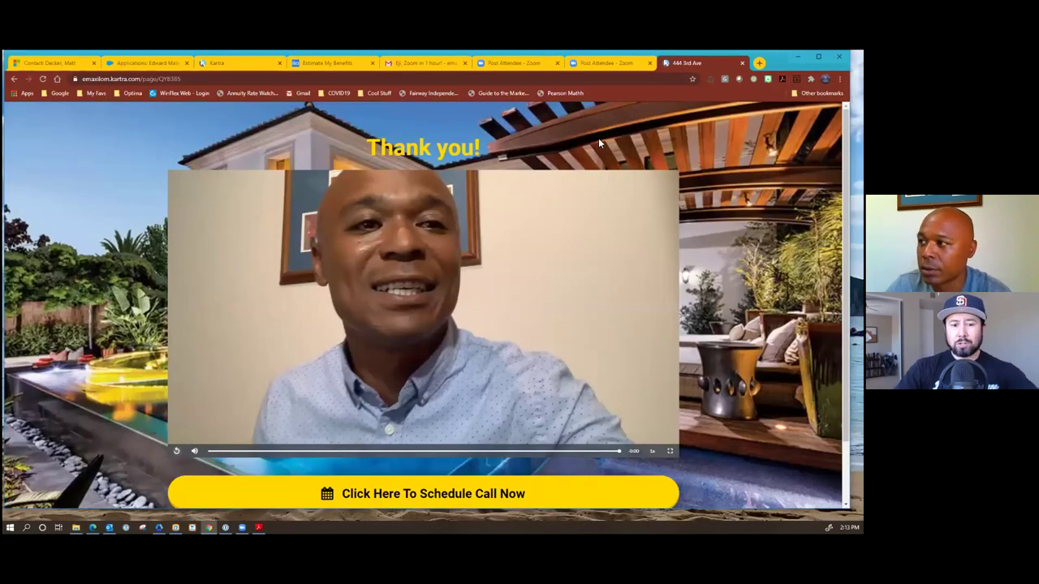
left_click(251, 65)
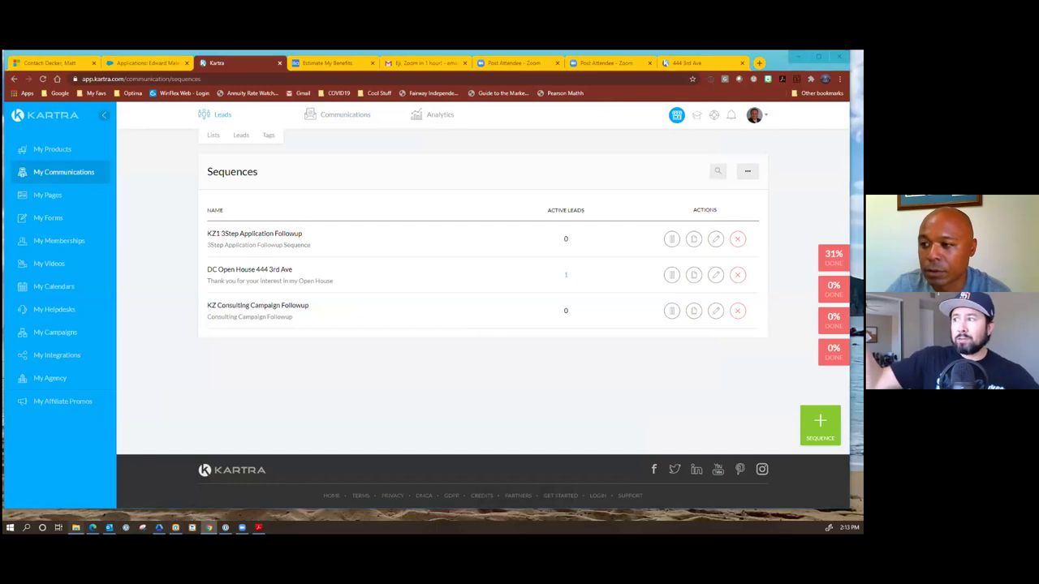
key("alt+Tab")
scroll(303, 274, "up", 2)
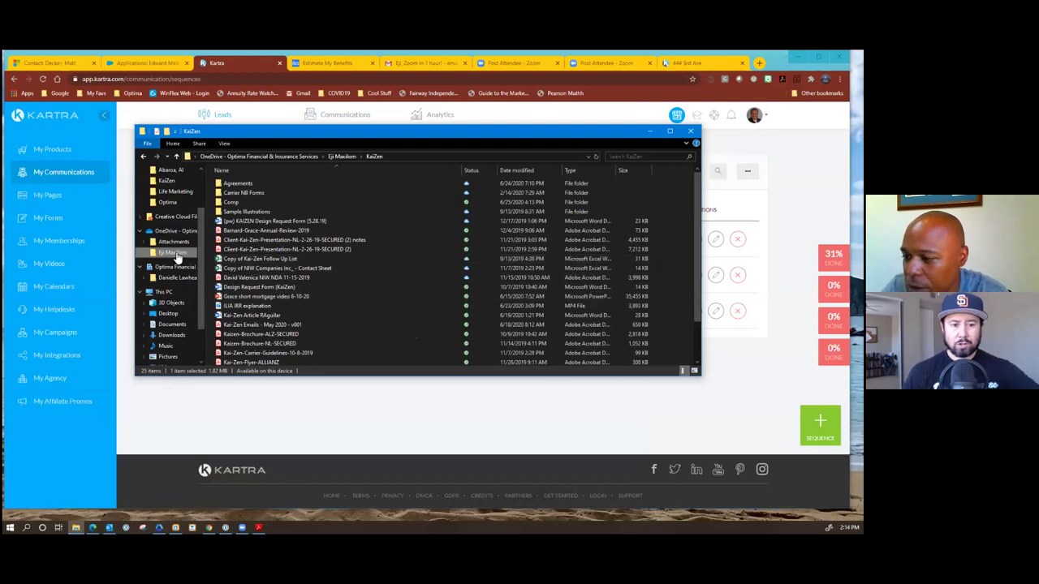
Switch windows to show the Generic ILIA Emails PDF in Acrobat Reader.
left_click(109, 528)
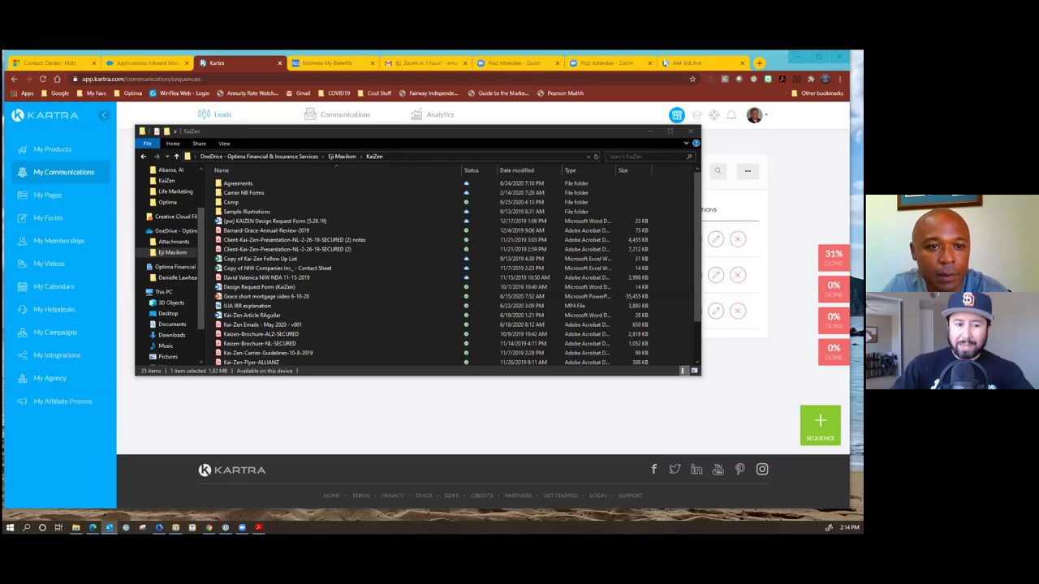
key("alt+Tab")
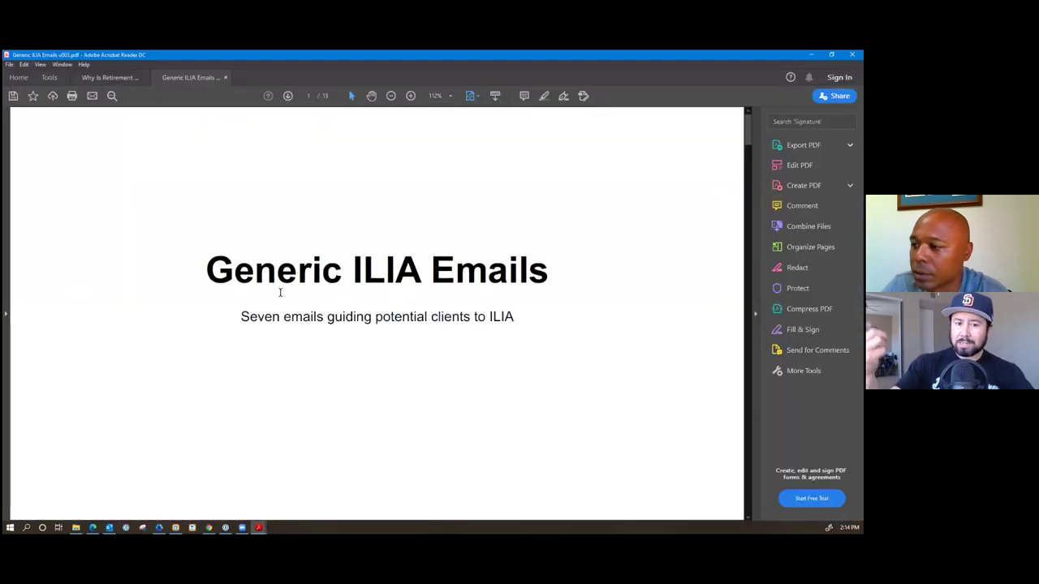
Scroll the Generic ILIA Emails PDF to page 2, Increase Supplemental Retirement Income.
scroll(280, 294, "down", 3)
scroll(279, 297, "up", 3)
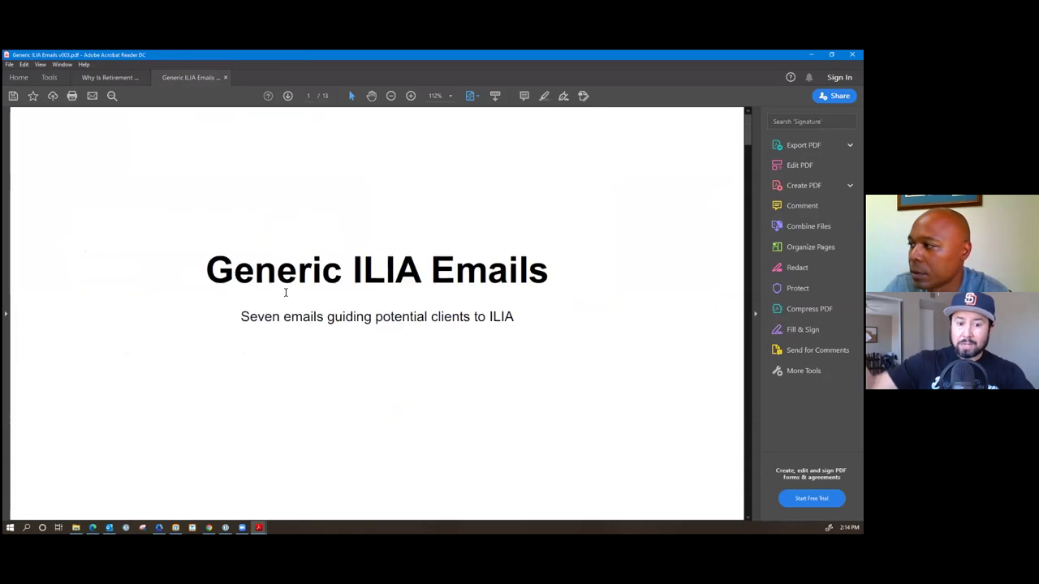
scroll(284, 297, "down", 1)
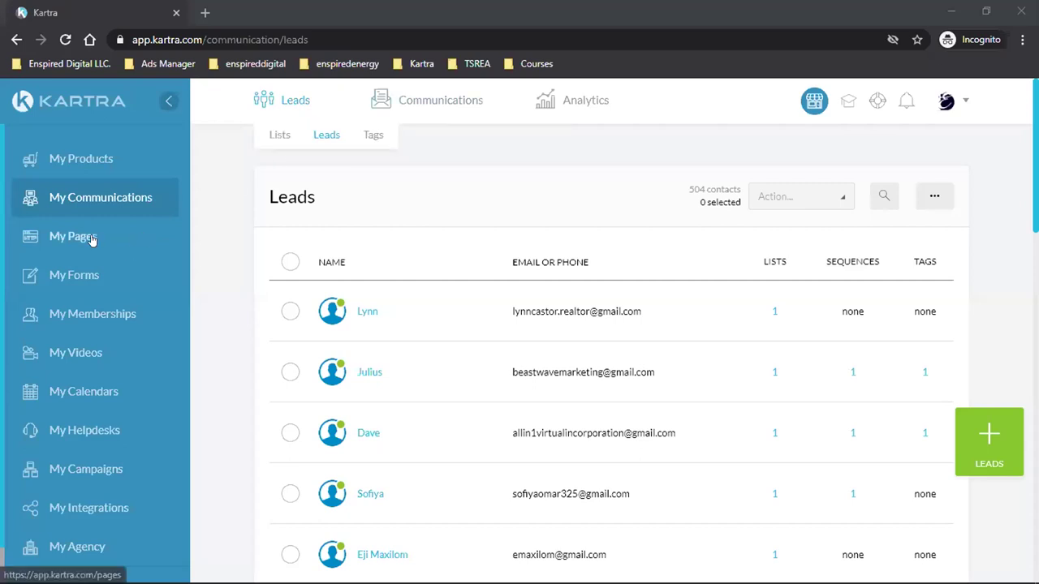
Open the Broadcasts report under Analytics.
mouse_move(568, 99)
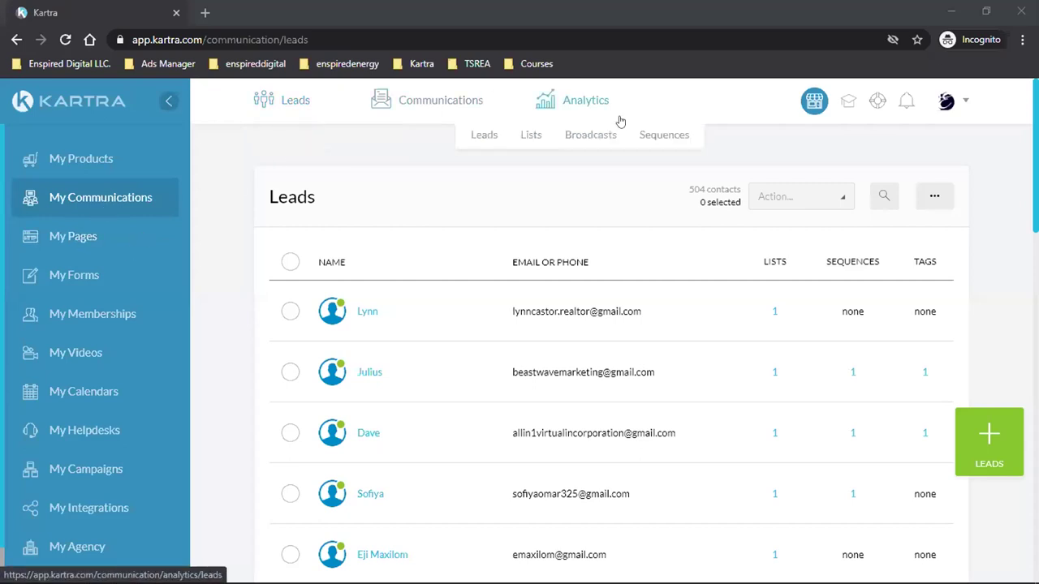
left_click(581, 138)
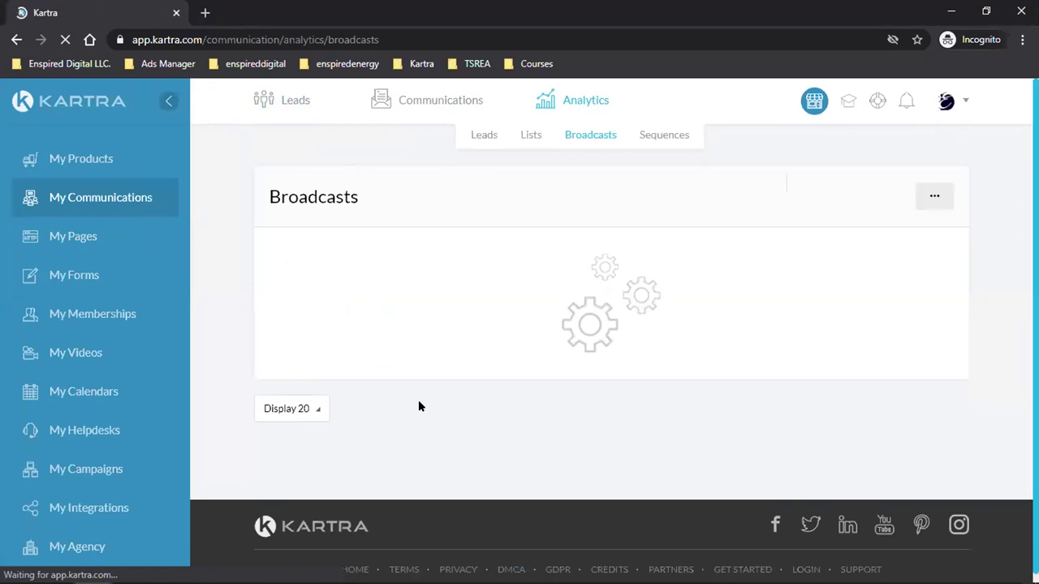
scroll(418, 399, "down", 5)
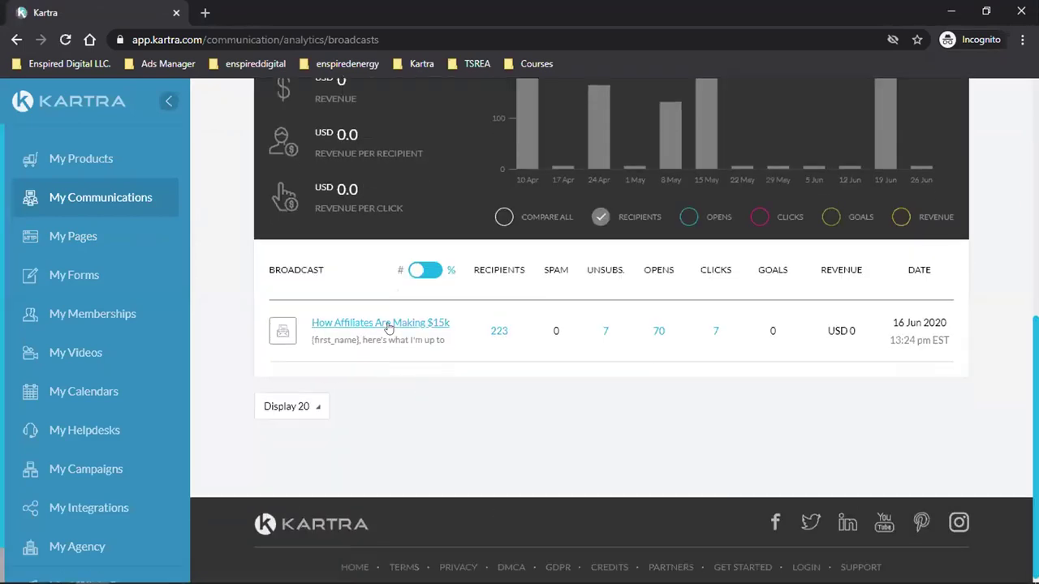
Preview the How Affiliates Are Making $15k broadcast and scroll to its email body.
left_click(390, 322)
scroll(501, 358, "down", 3)
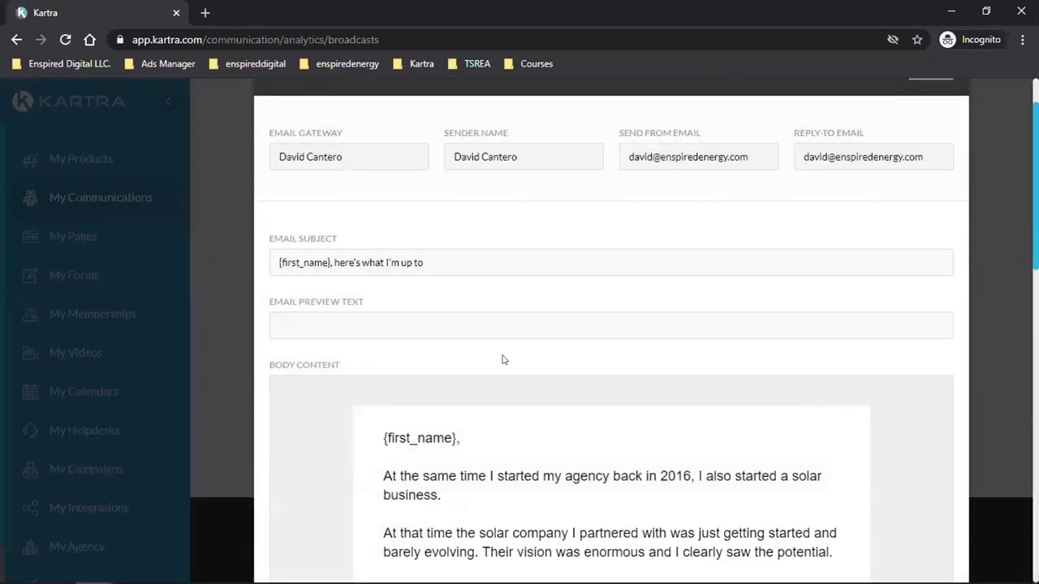
scroll(501, 359, "down", 1)
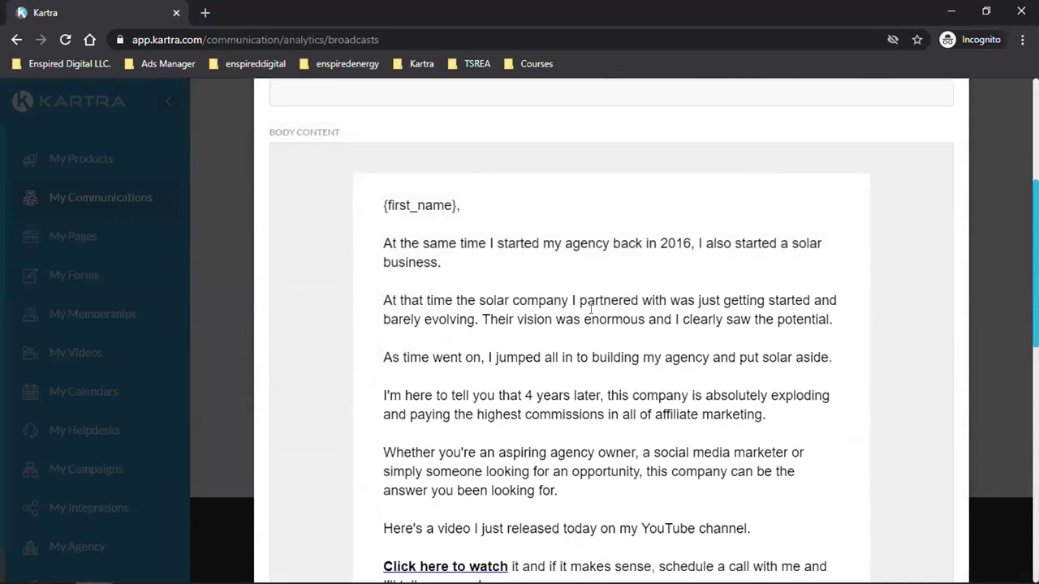
scroll(589, 387, "down", 1)
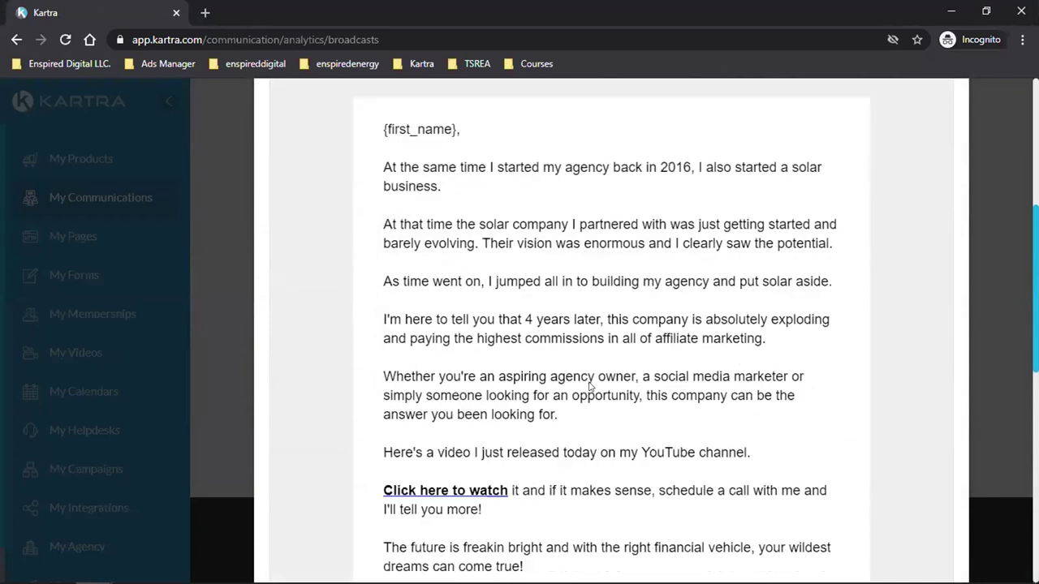
scroll(602, 314, "down", 1)
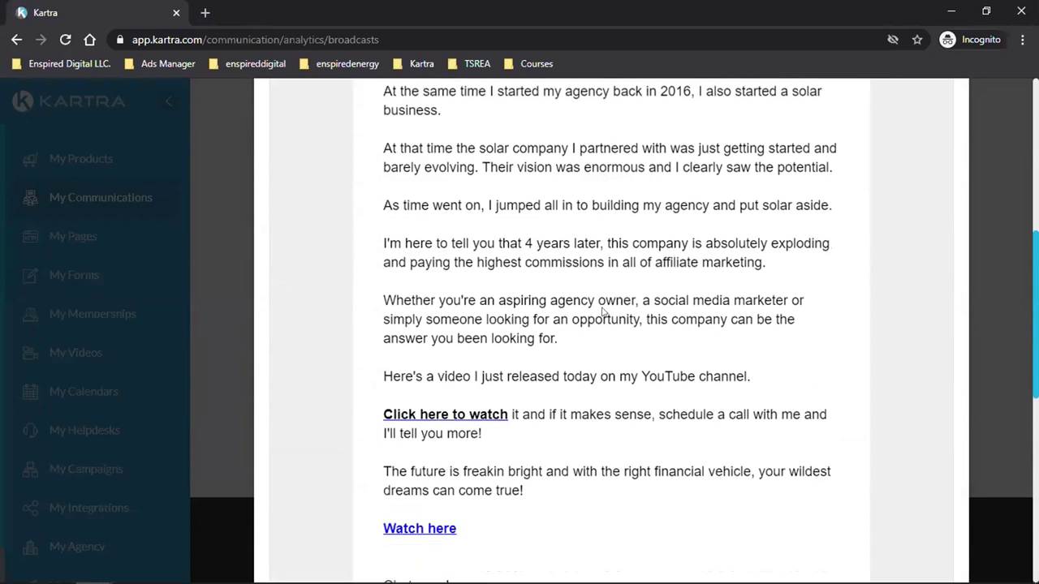
scroll(603, 314, "down", 1)
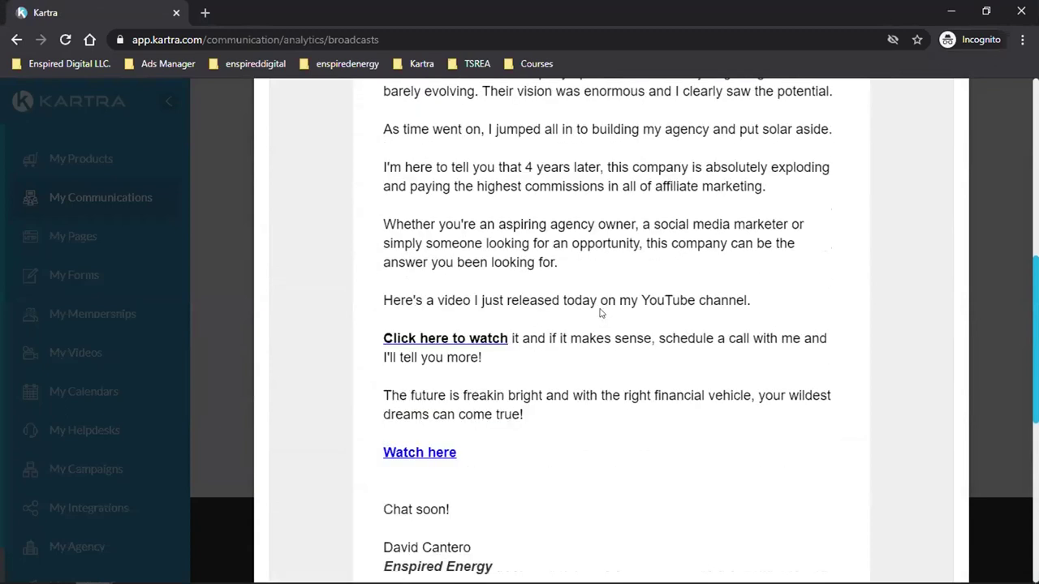
Follow the email's 'Click here to watch' link and review the Enspired Energy video page.
left_click(442, 348)
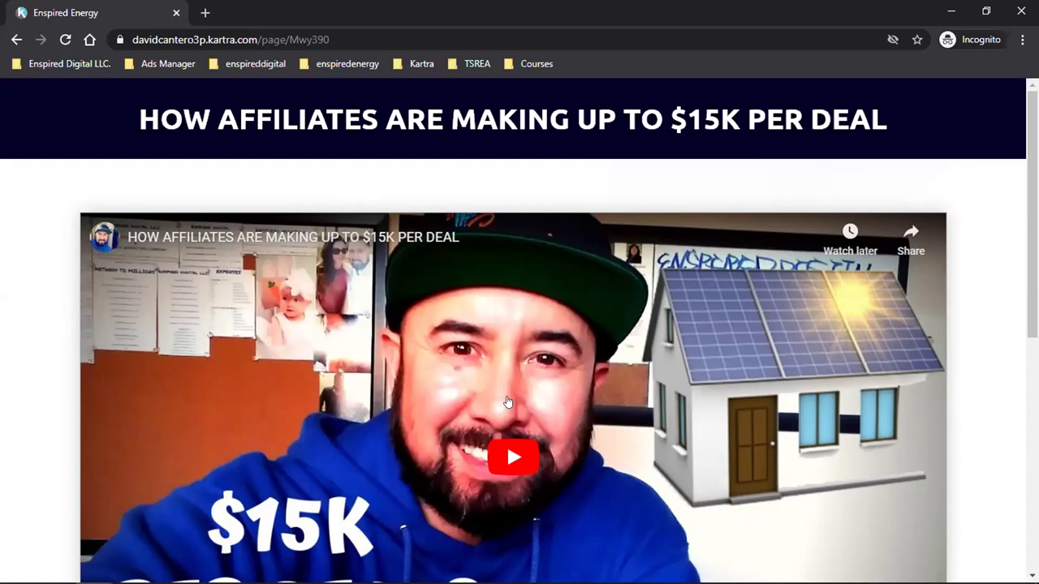
scroll(507, 402, "down", 2)
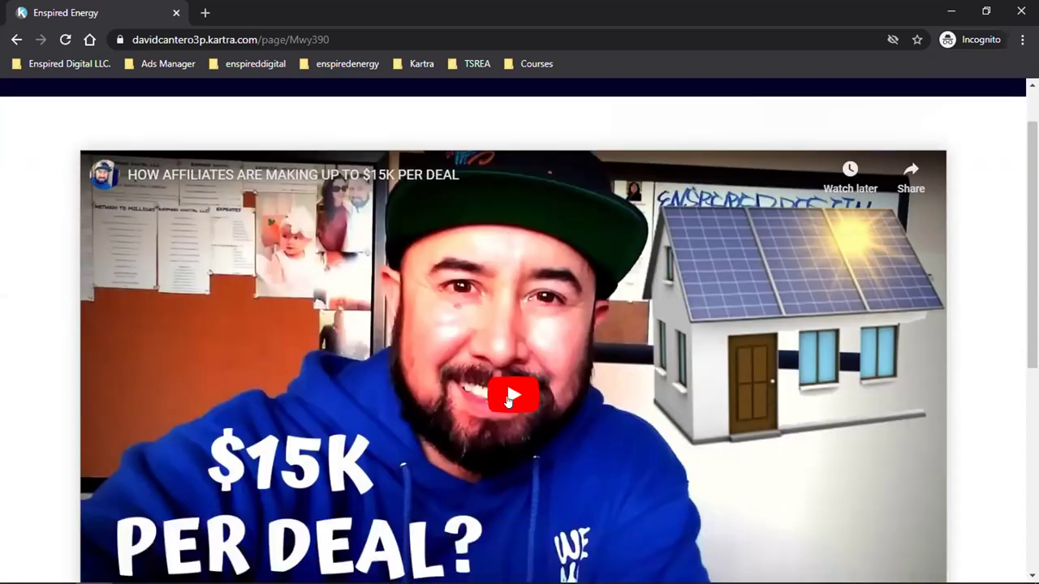
scroll(541, 351, "up", 1)
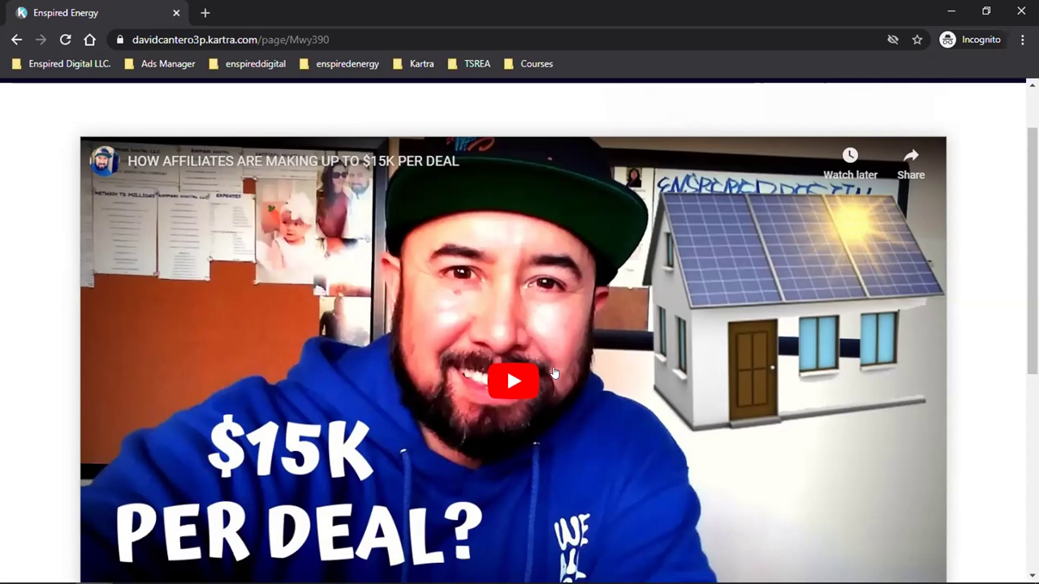
scroll(553, 371, "down", 5)
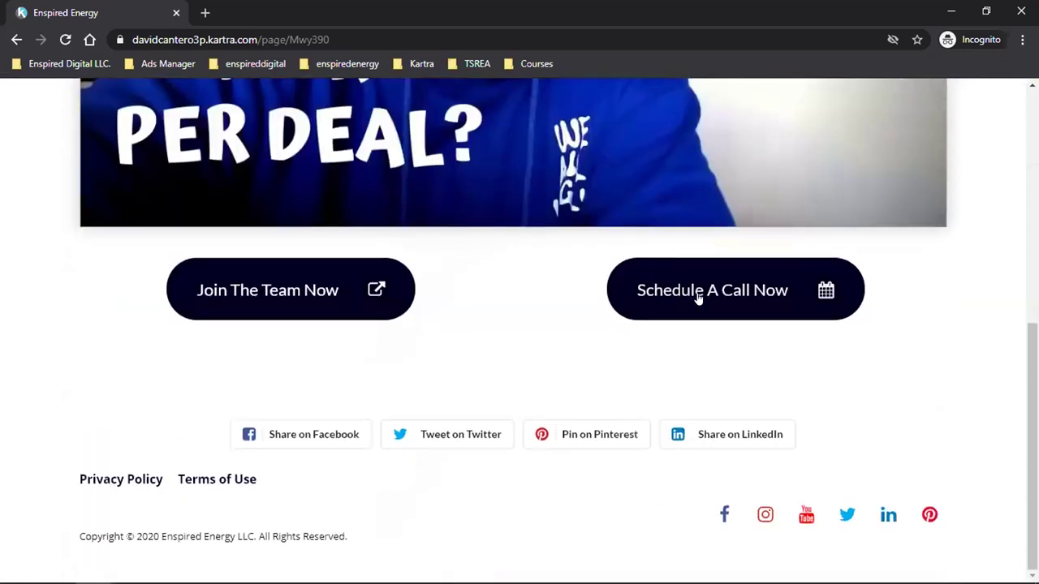
scroll(554, 365, "up", 3)
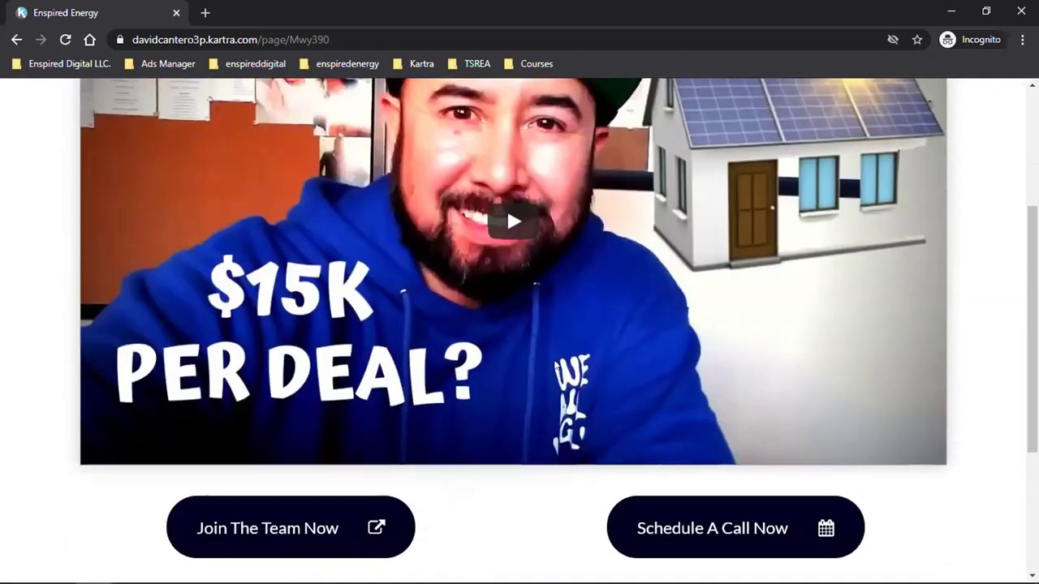
scroll(555, 364, "up", 2)
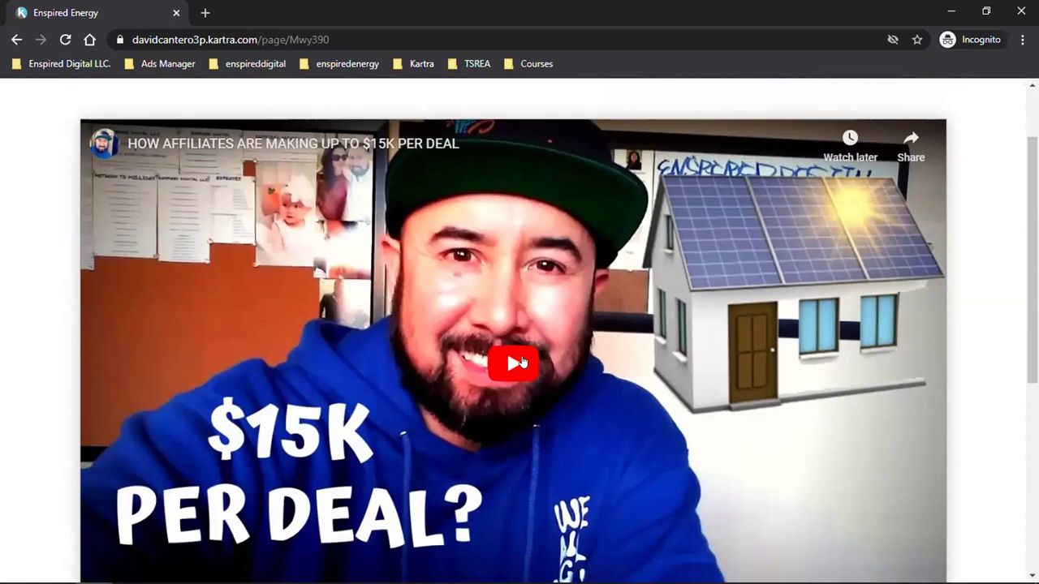
scroll(522, 362, "down", 1)
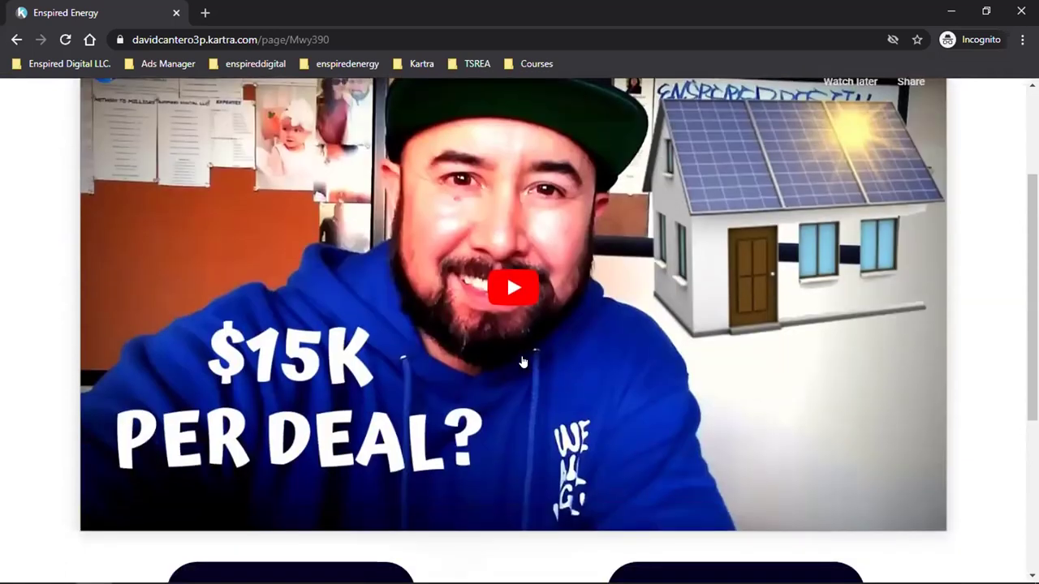
scroll(523, 362, "down", 2)
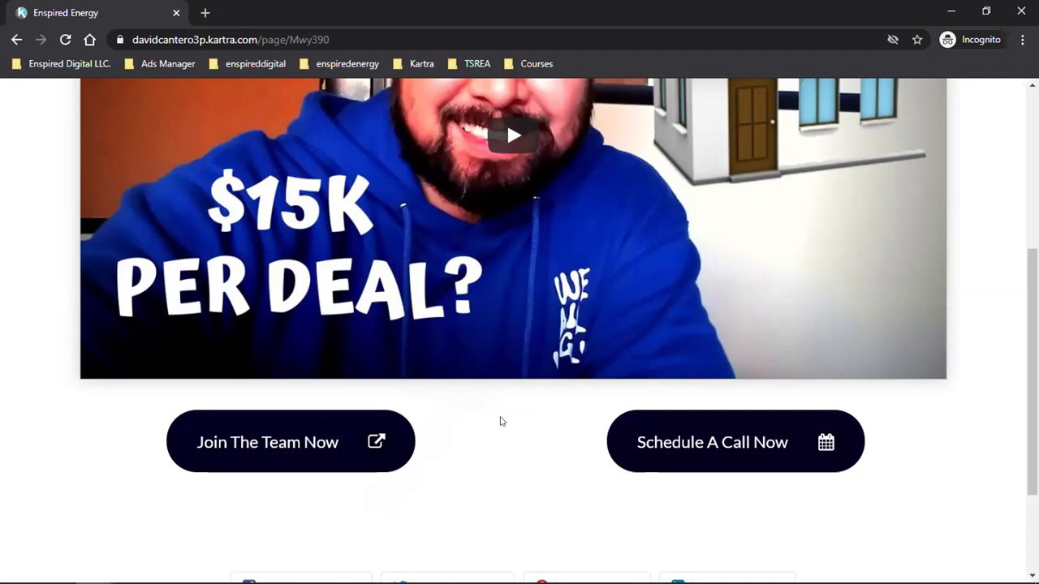
scroll(500, 421, "up", 4)
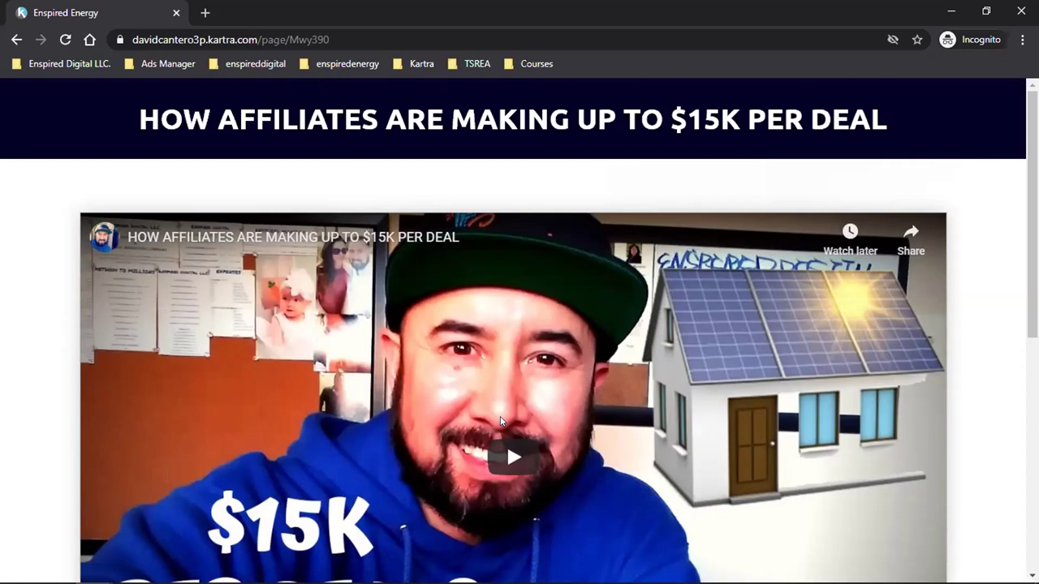
scroll(501, 421, "down", 3)
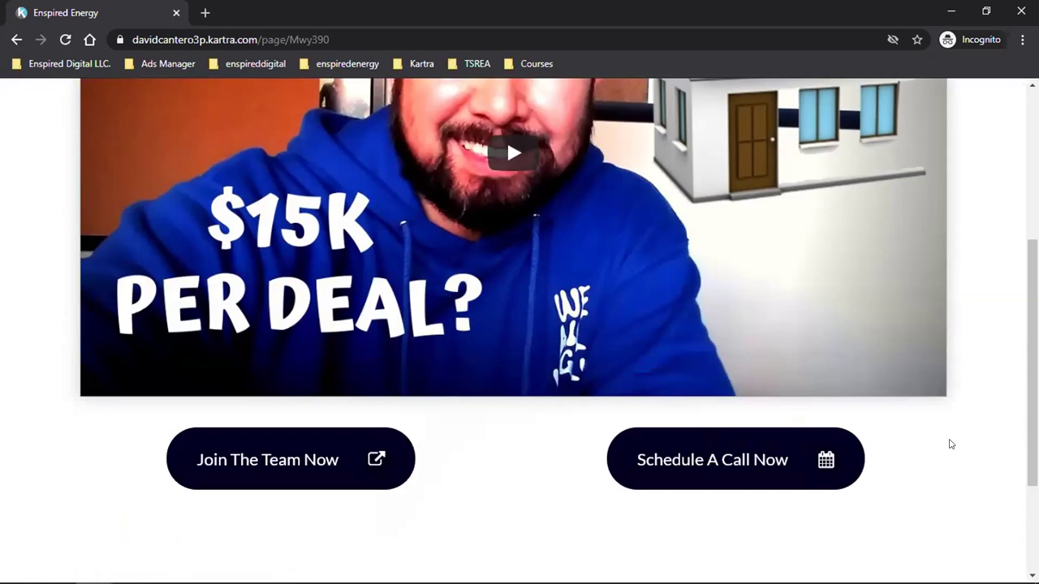
scroll(951, 444, "up", 4)
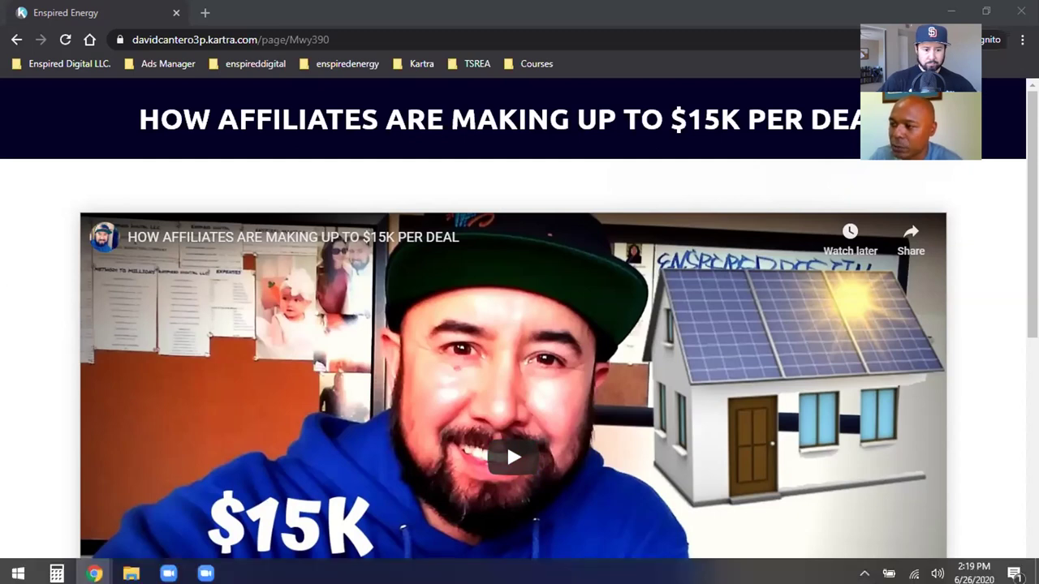
mouse_move(95, 569)
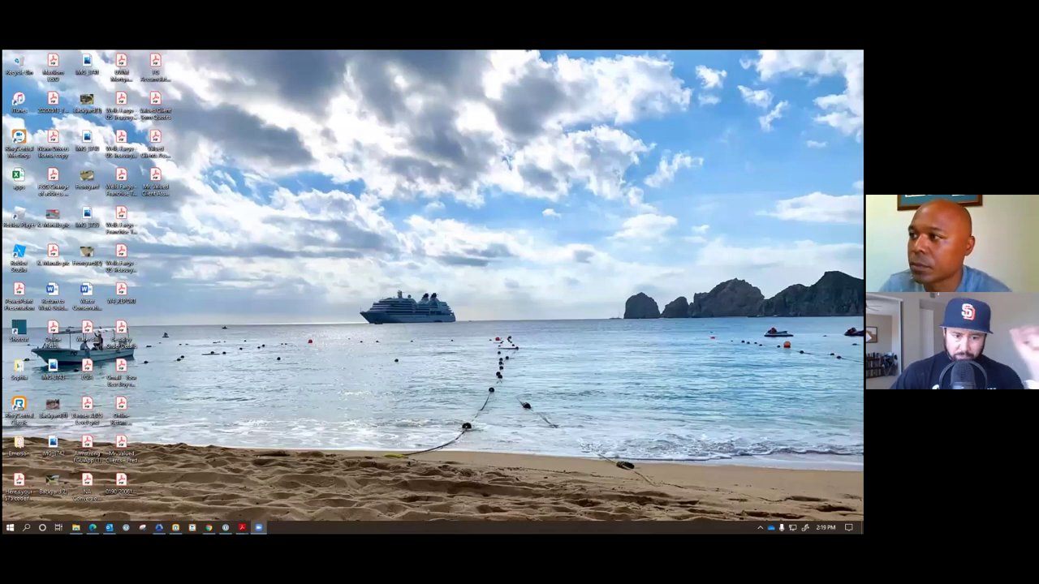
Bring the Chrome window with Kartra Sequences back in front of the desktop.
key("alt+Tab")
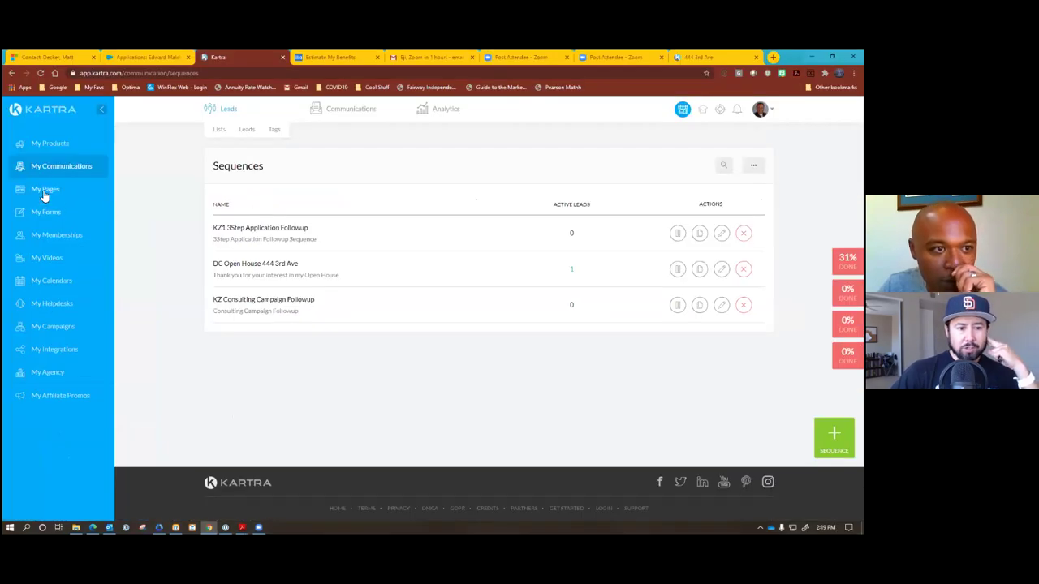
left_click(45, 191)
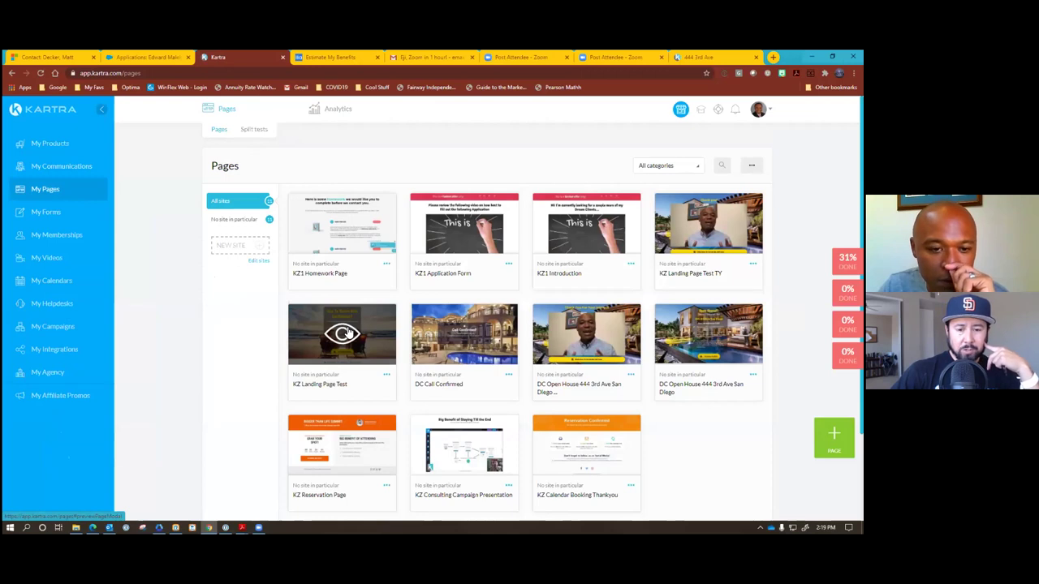
left_click(56, 167)
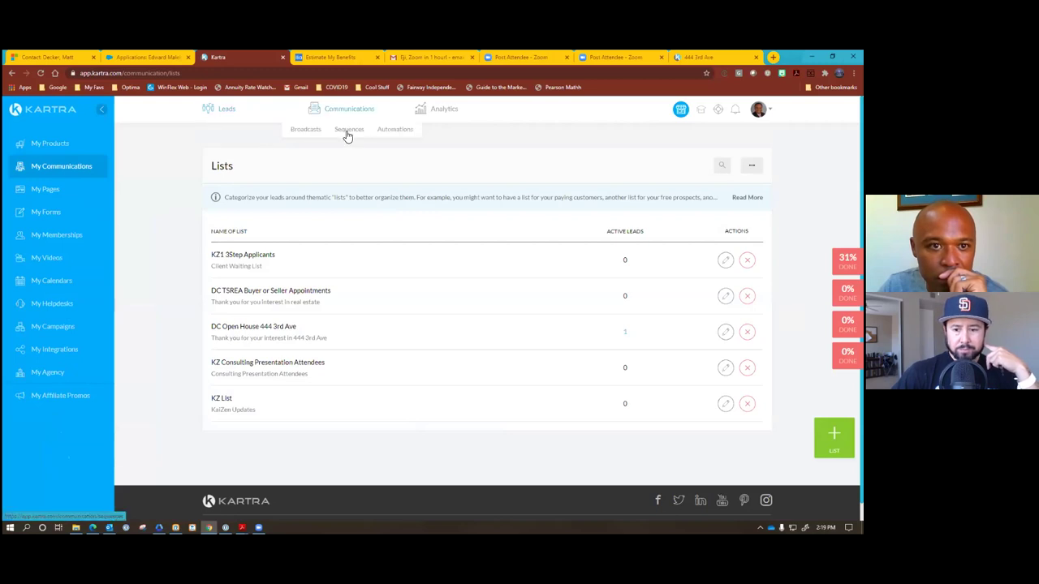
left_click(346, 135)
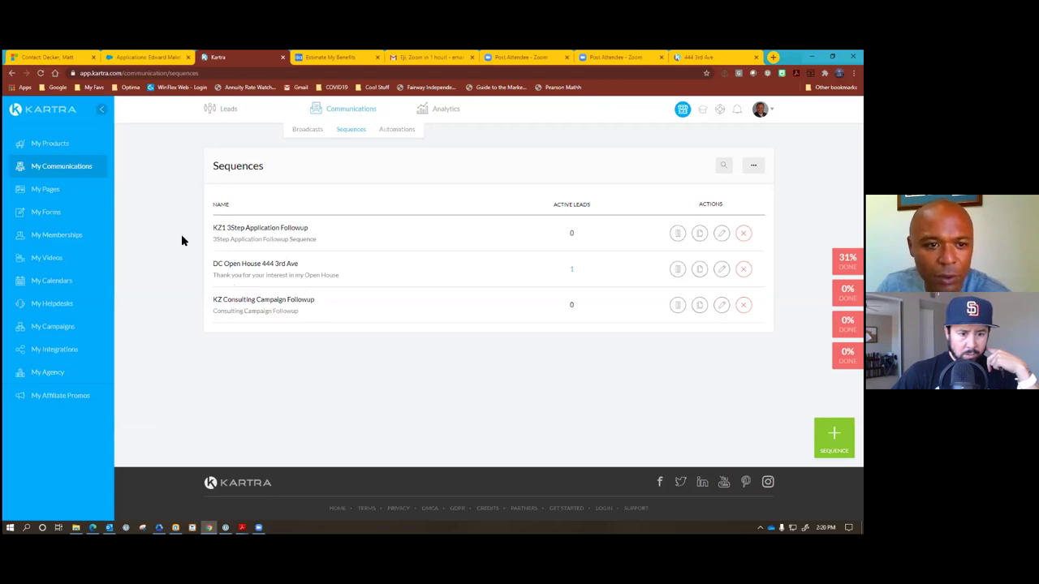
left_click_drag(219, 265, 213, 281)
left_click(211, 268)
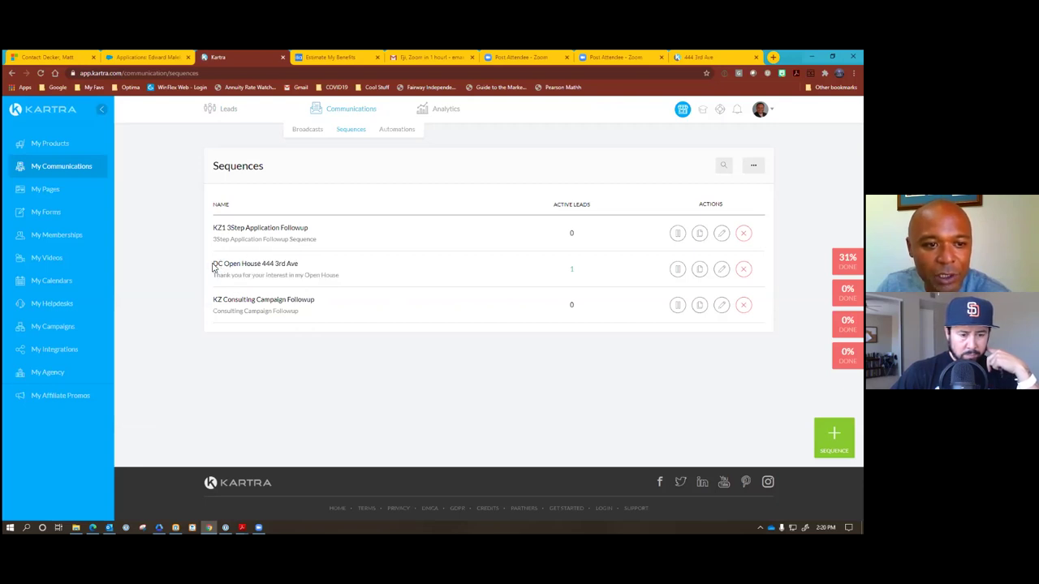
left_click_drag(216, 264, 297, 263)
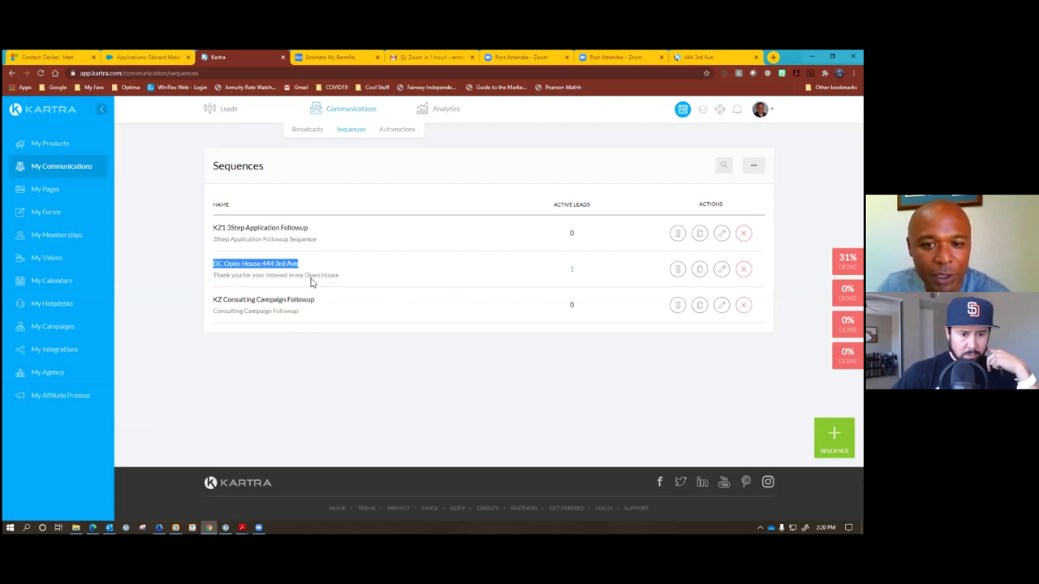
left_click(367, 271)
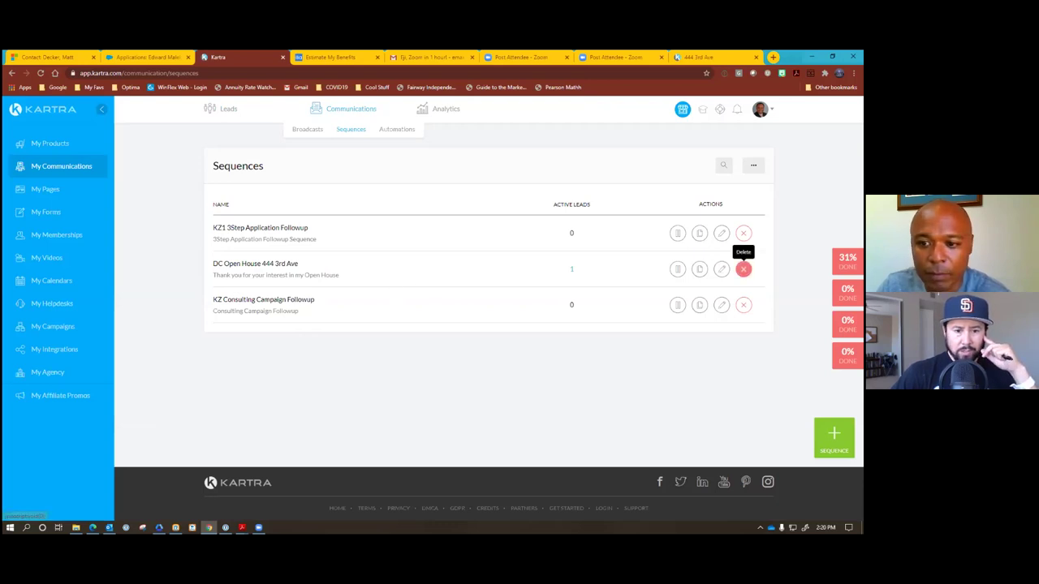
left_click(743, 269)
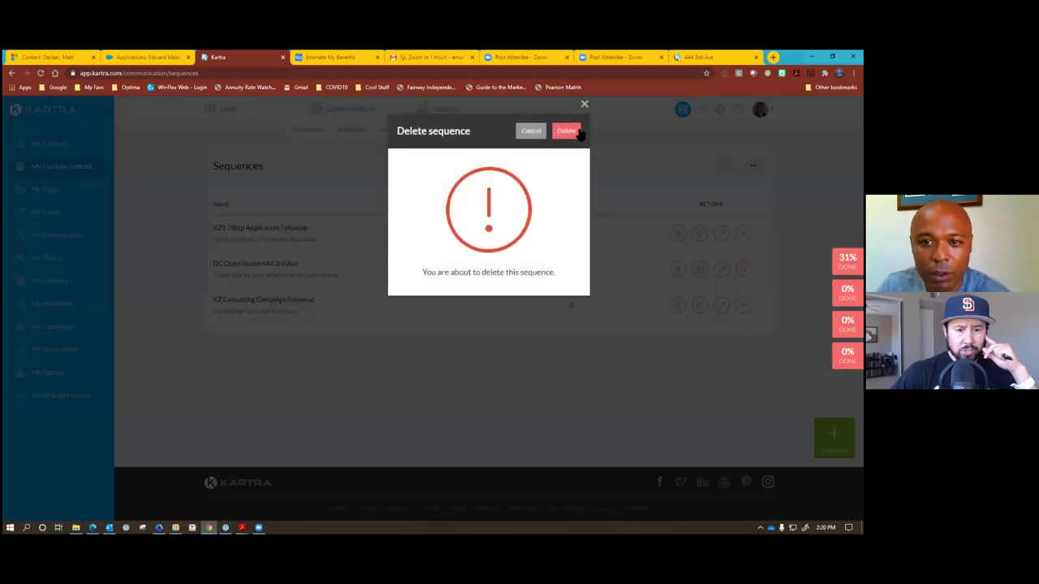
left_click(565, 130)
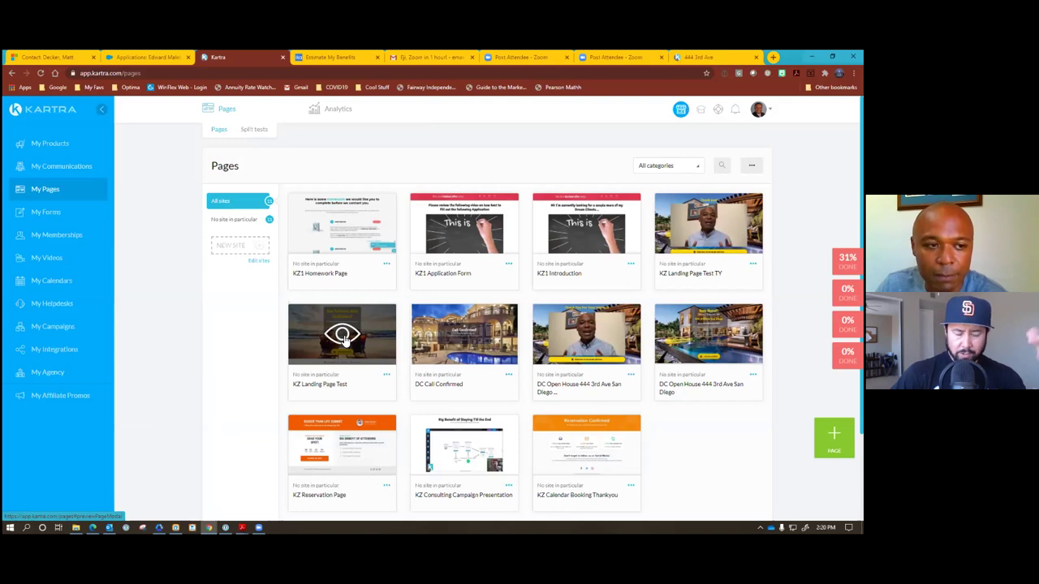
In My Forms, delete the DC Open House Funnel form.
left_click(46, 213)
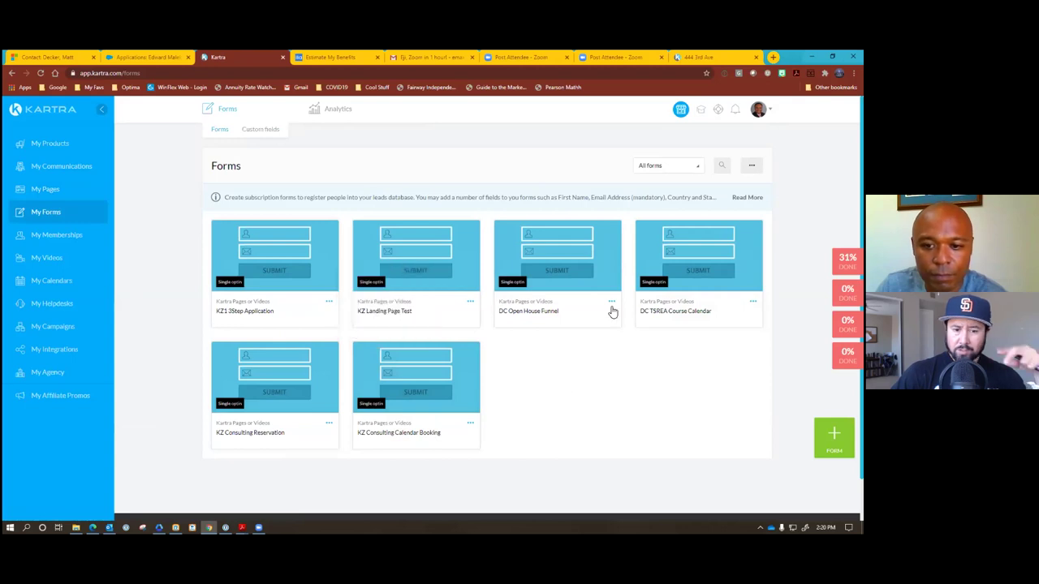
mouse_move(611, 303)
left_click(654, 327)
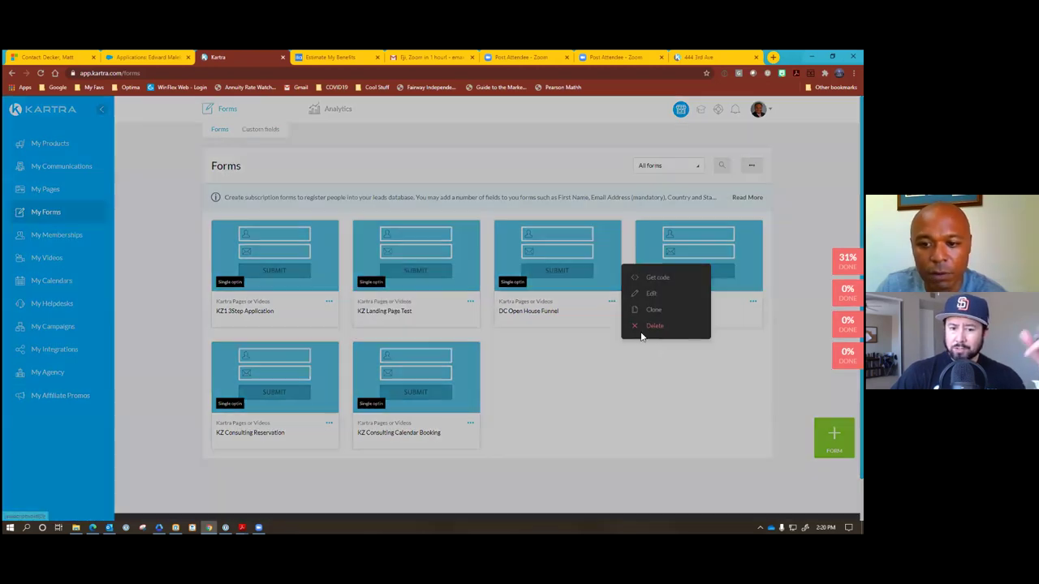
left_click(567, 131)
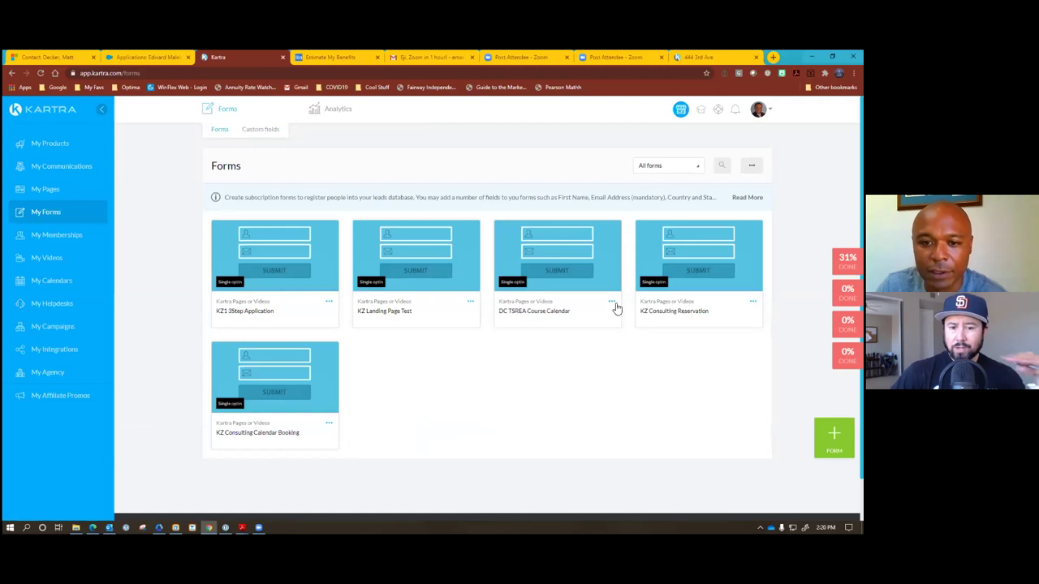
Delete the DC TSREA Course Calendar and KZ1 3Step Application forms.
mouse_move(610, 303)
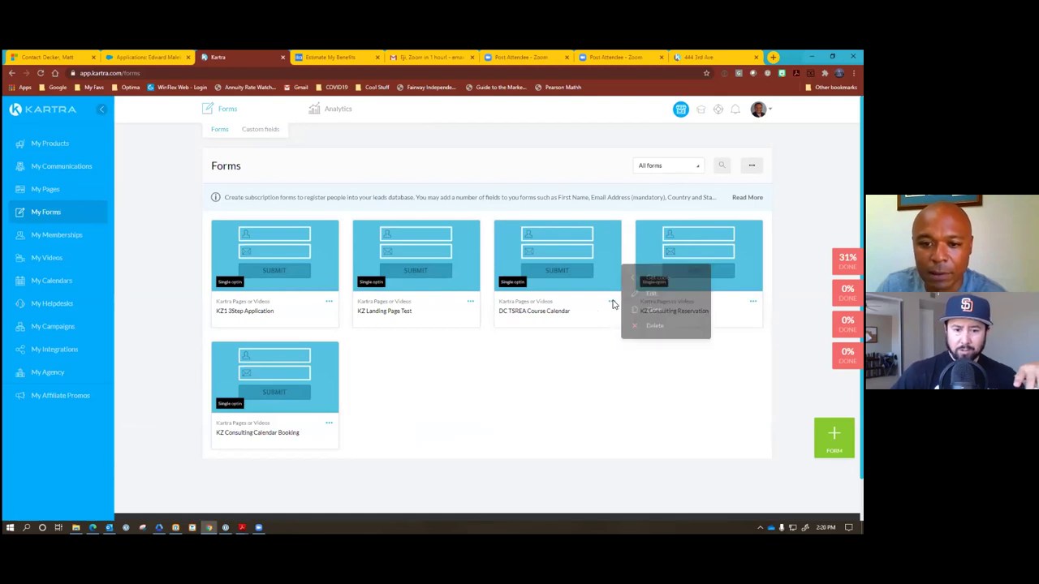
left_click(654, 326)
left_click(566, 130)
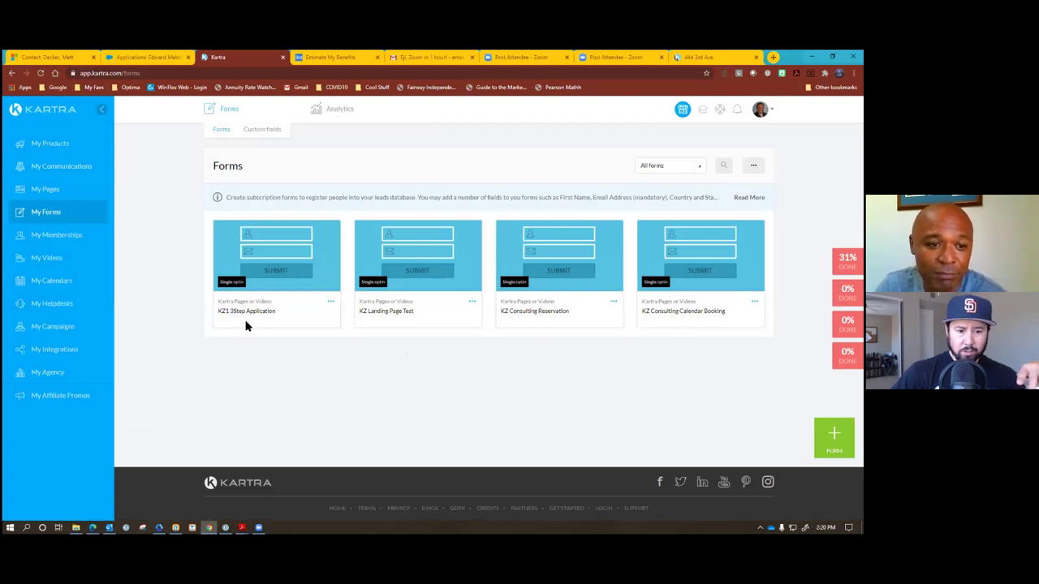
left_click(330, 302)
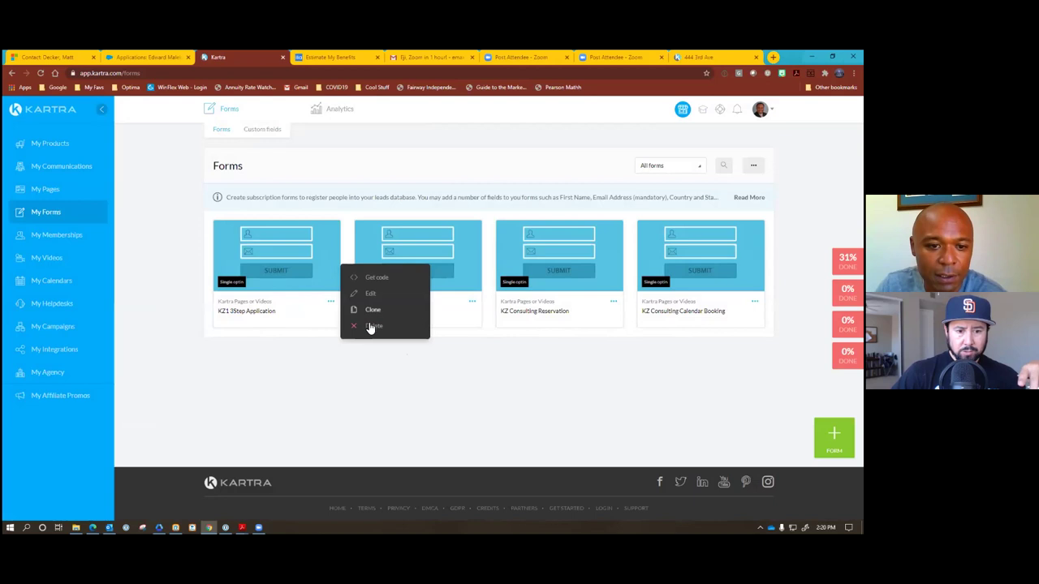
left_click(410, 328)
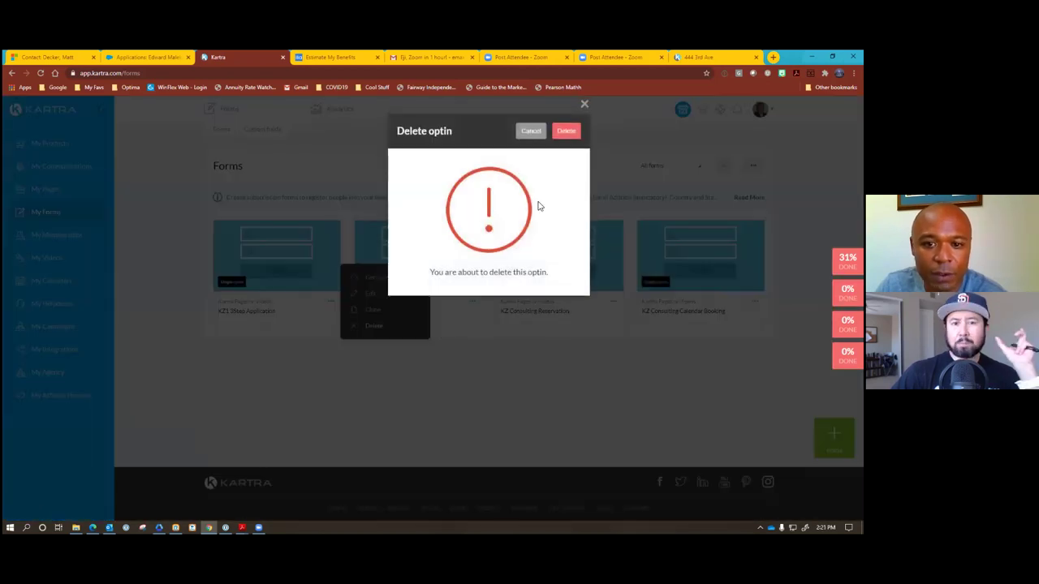
left_click(562, 133)
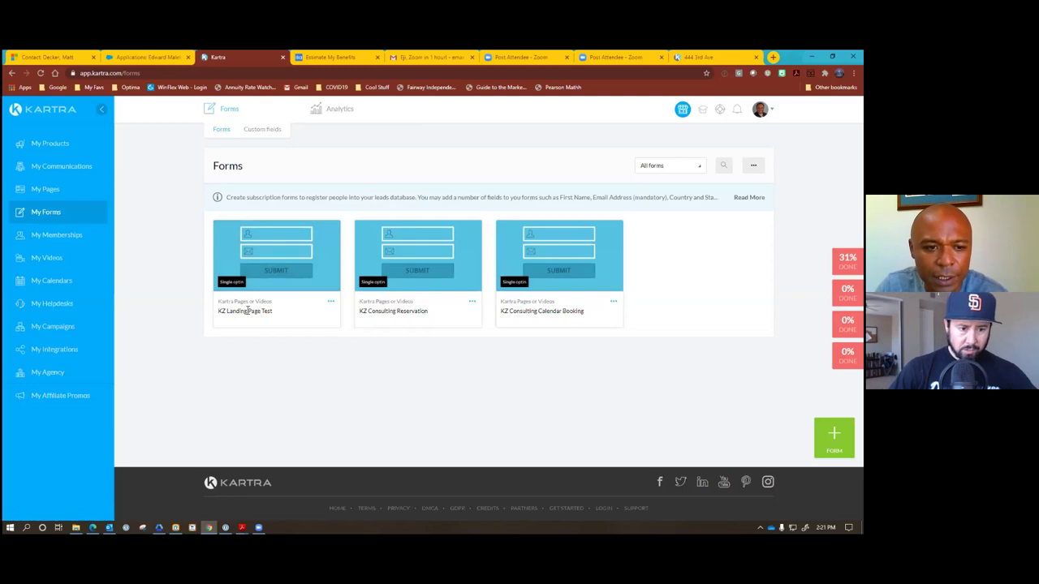
In My Pages, preview KZ Landing Page Test and view its name and category settings.
left_click(44, 191)
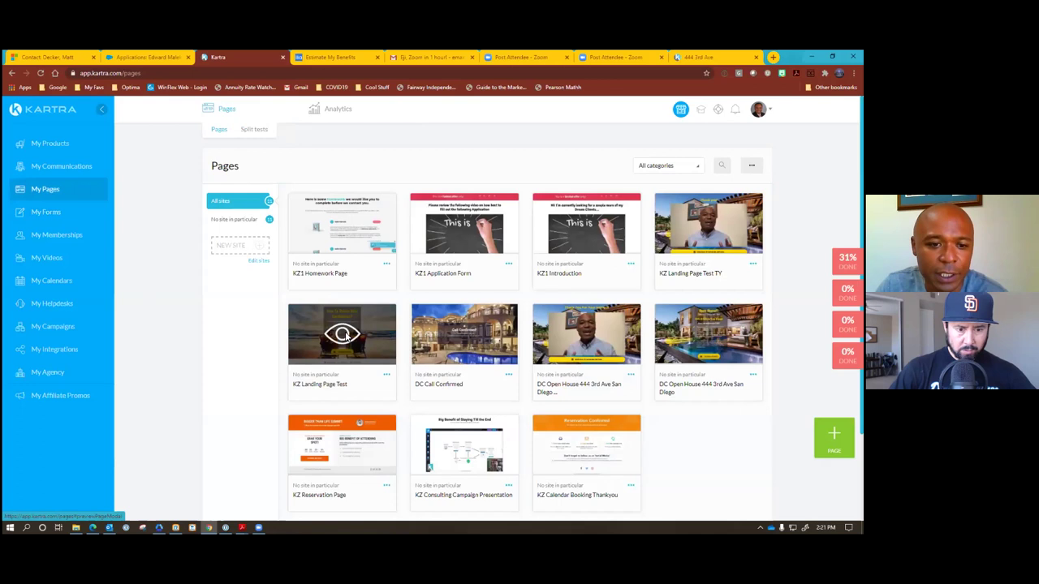
left_click(345, 335)
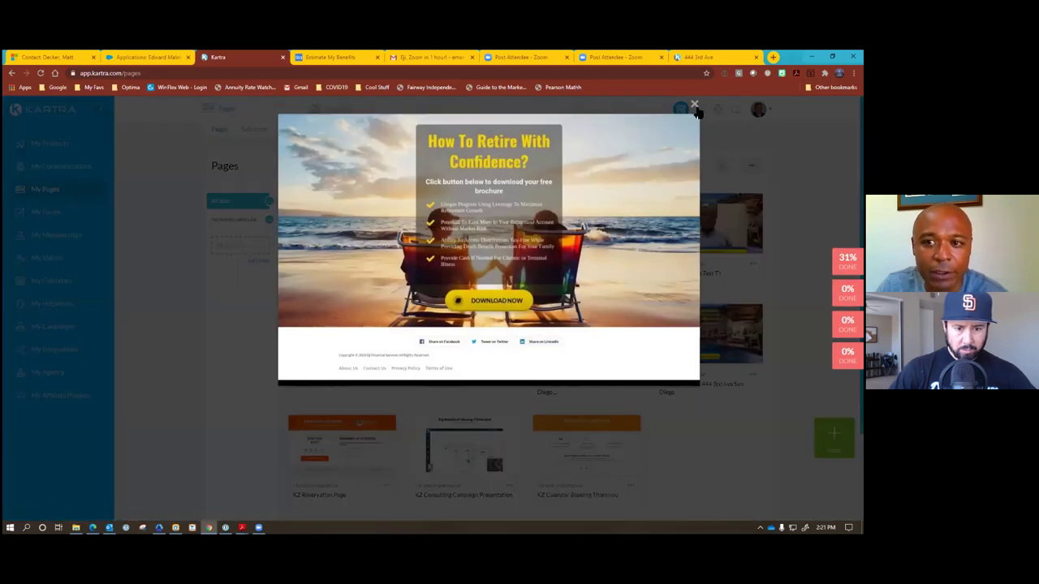
left_click(694, 107)
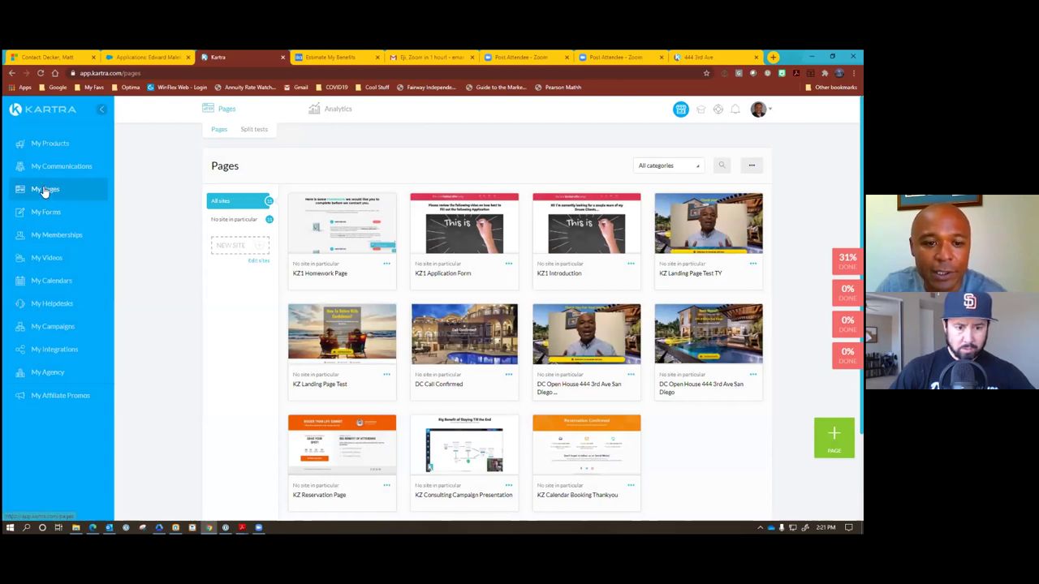
left_click(386, 375)
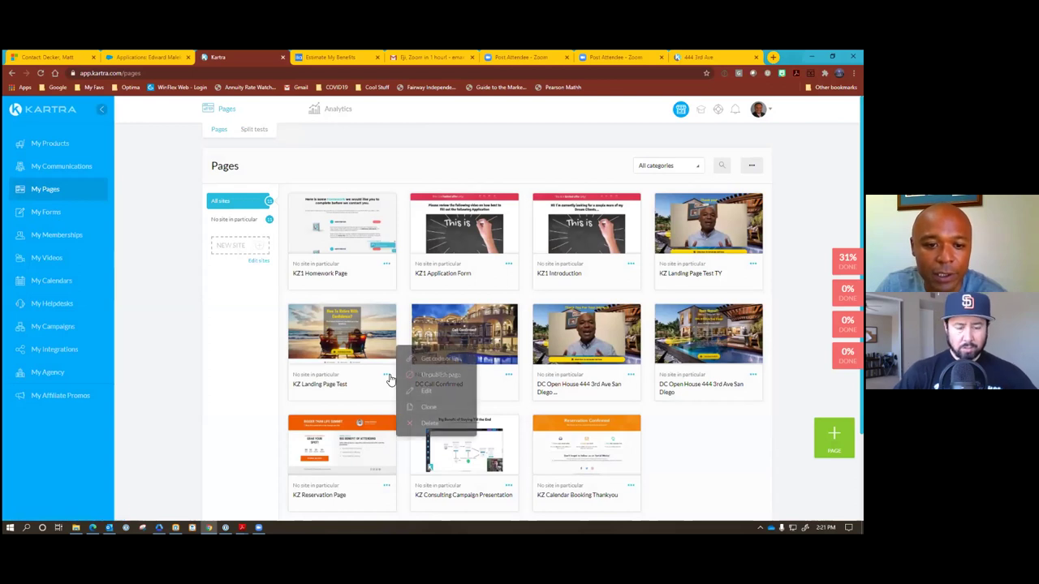
left_click(427, 391)
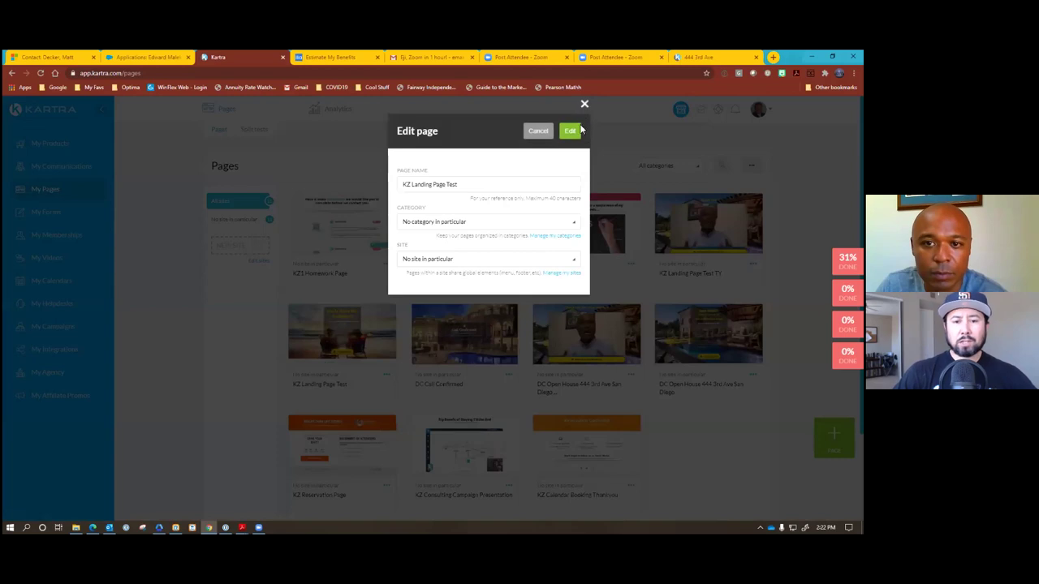
left_click(583, 105)
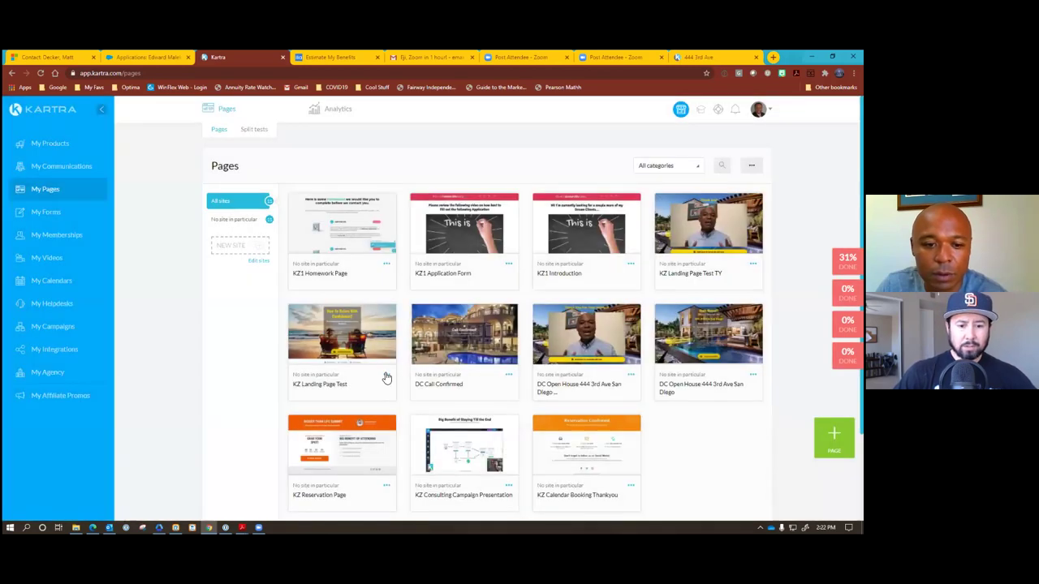
Get KZ Landing Page Test's direct link, select its URL, and open a new tab.
left_click(387, 376)
left_click(438, 354)
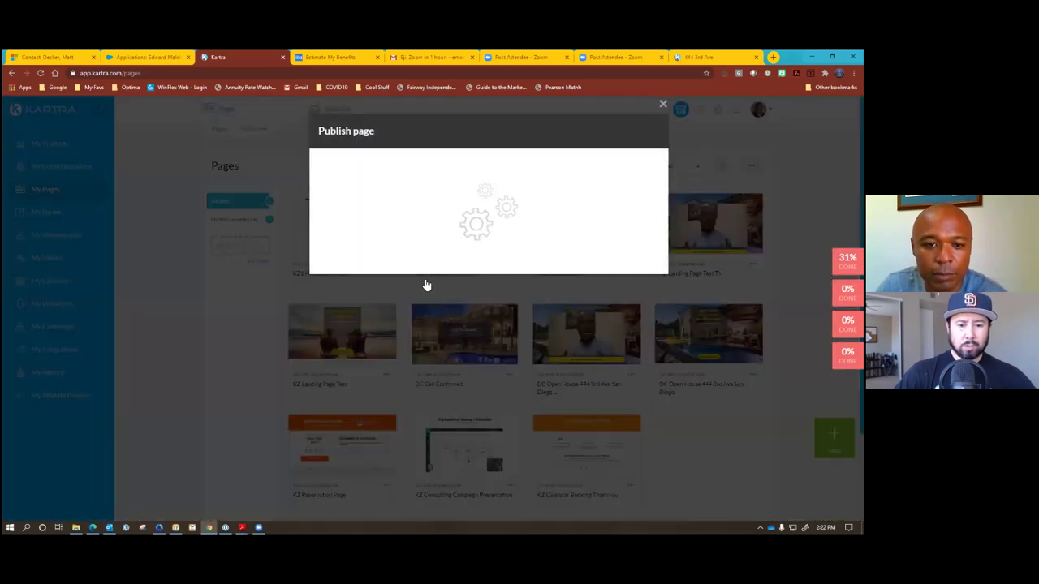
left_click(422, 237)
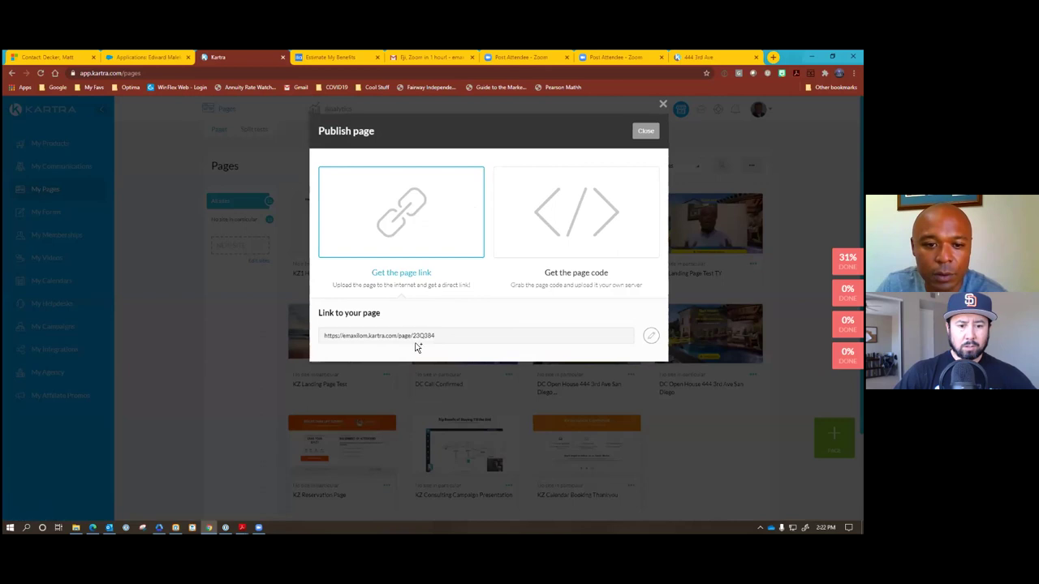
left_click_drag(435, 335, 318, 341)
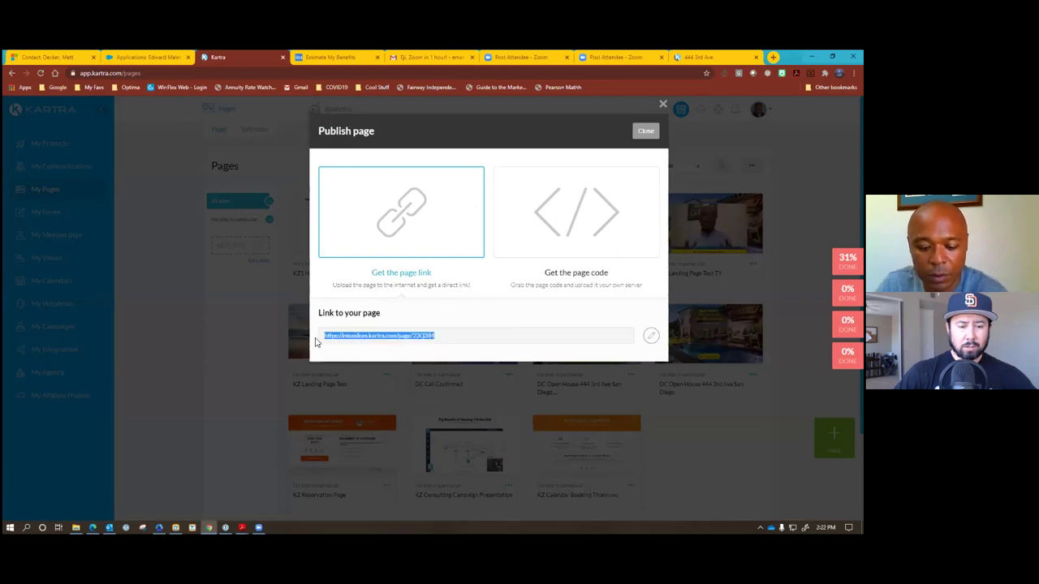
key("ctrl+t")
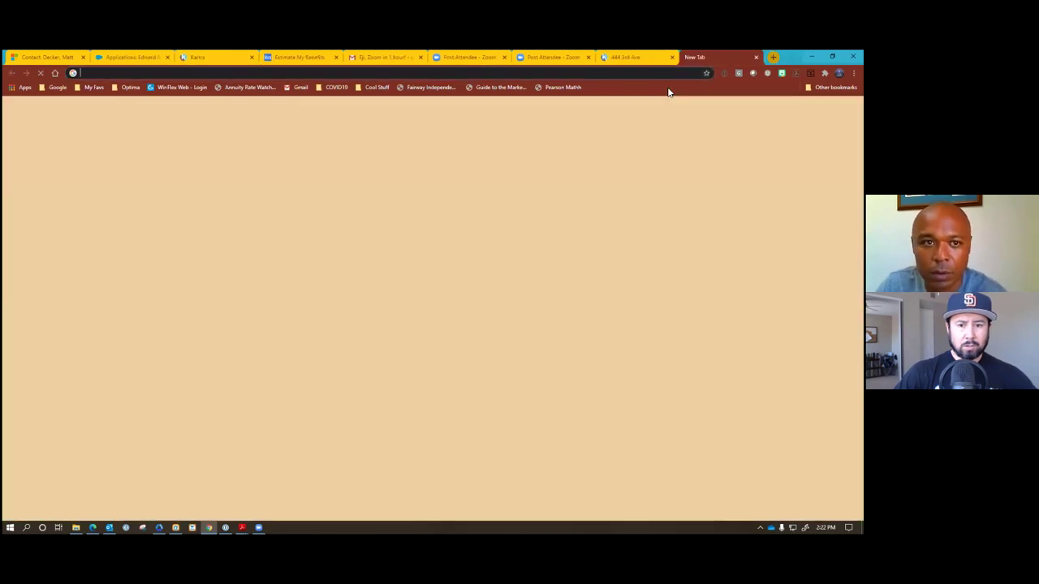
Load the live landing page in a new tab and test its DOWNLOAD NOW button.
type("emaxilom.kartra.com/page/23Q384")
key("Return")
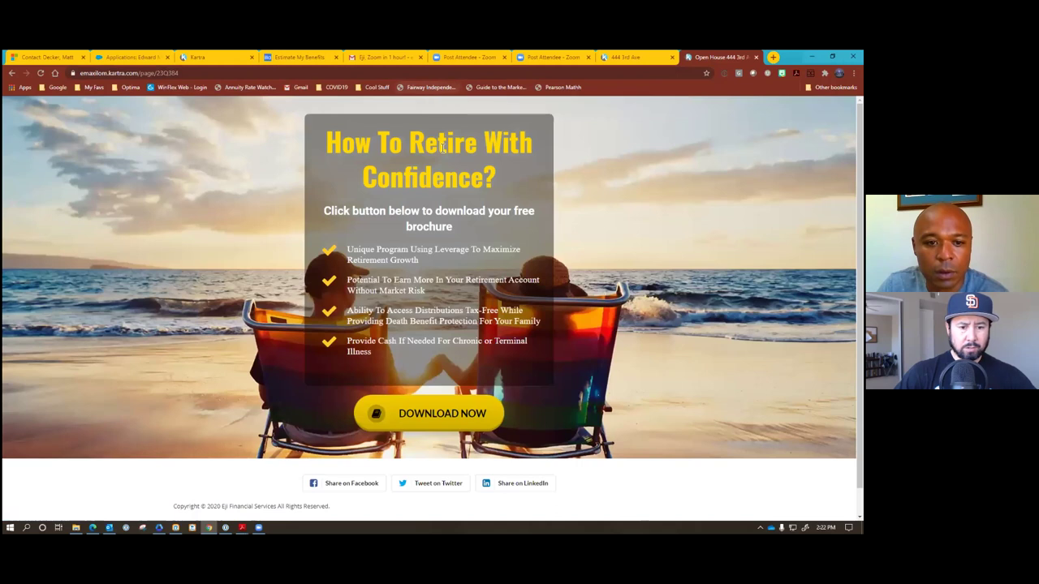
left_click(442, 415)
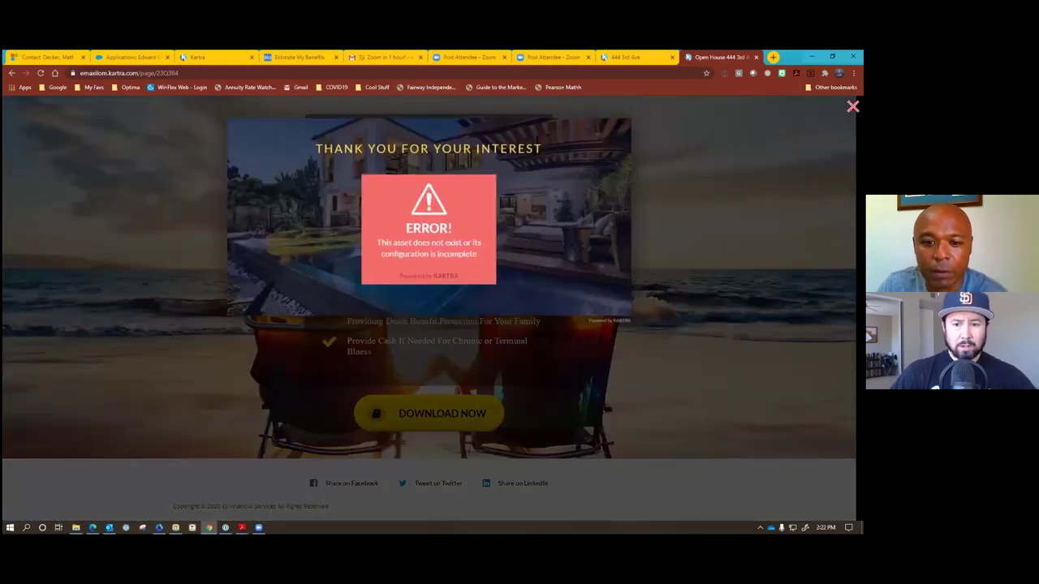
left_click(852, 107)
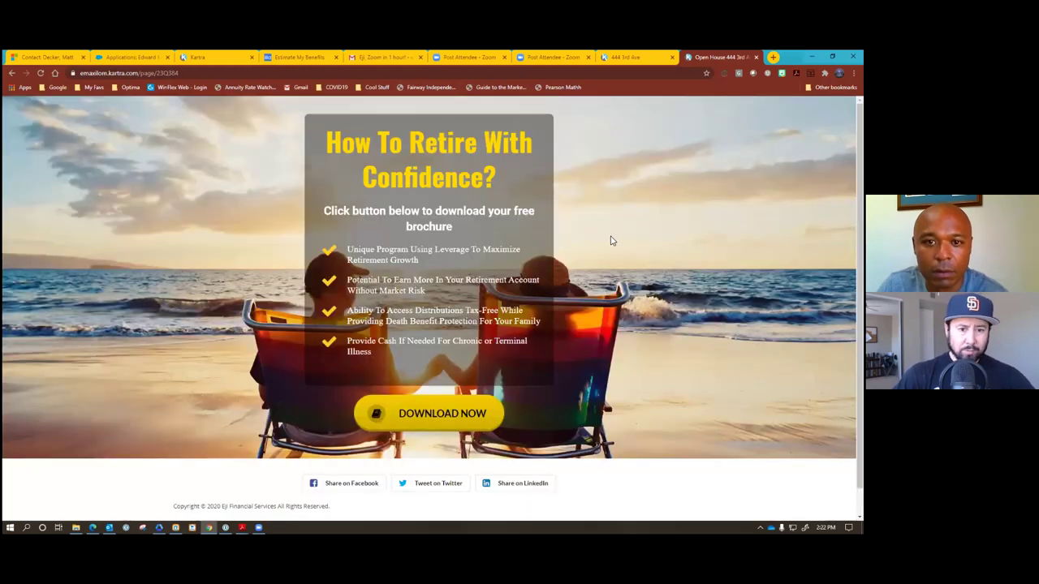
View the live thank-you page, then go back to Kartra and dismiss the Publish dialog.
left_click(621, 57)
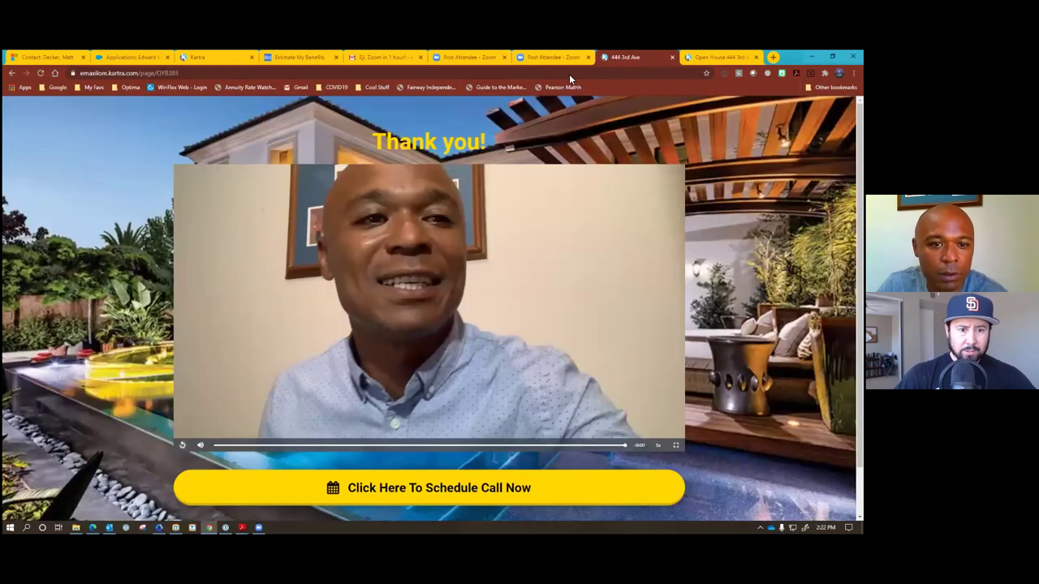
key("ctrl+3")
left_click(662, 104)
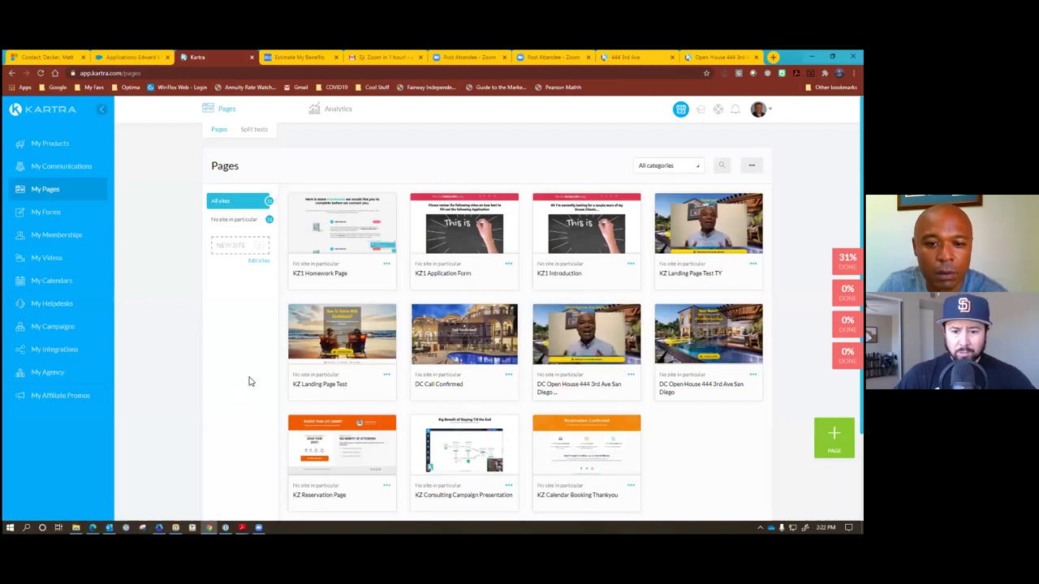
Delete the three KZ1 pages: Homework Page, Application Form and Introduction.
left_click(387, 264)
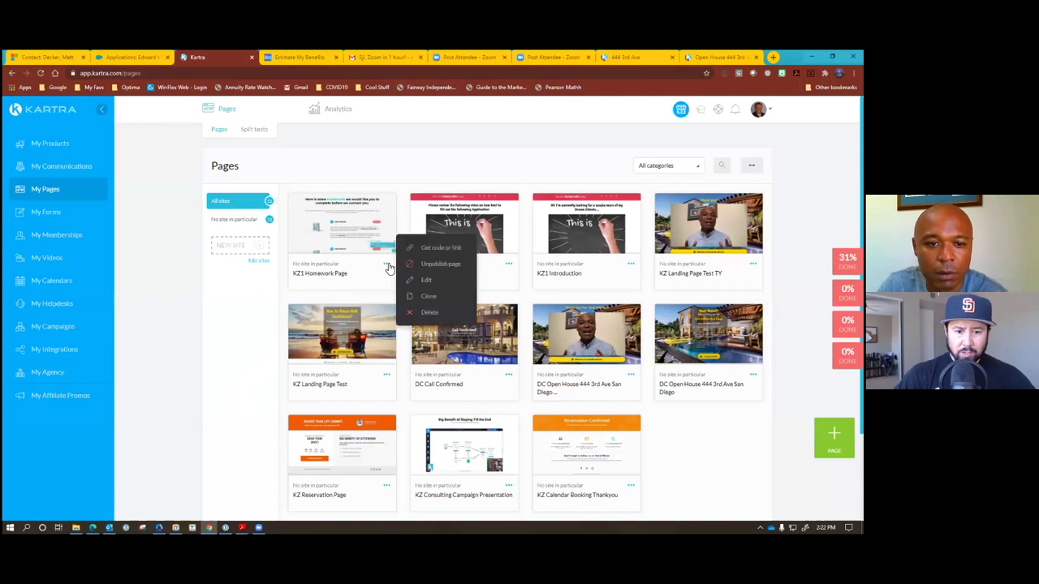
left_click(425, 313)
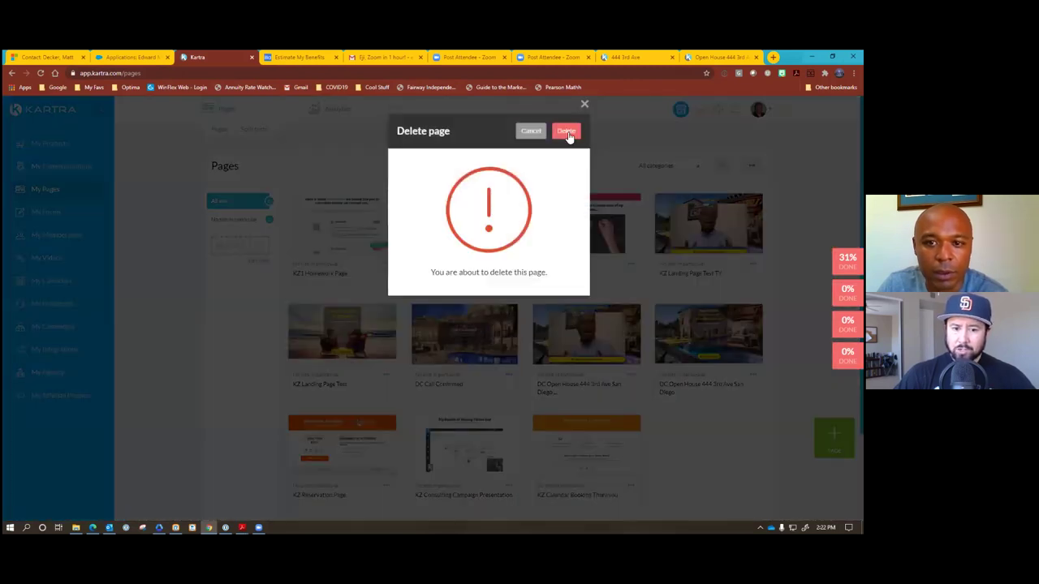
left_click(566, 113)
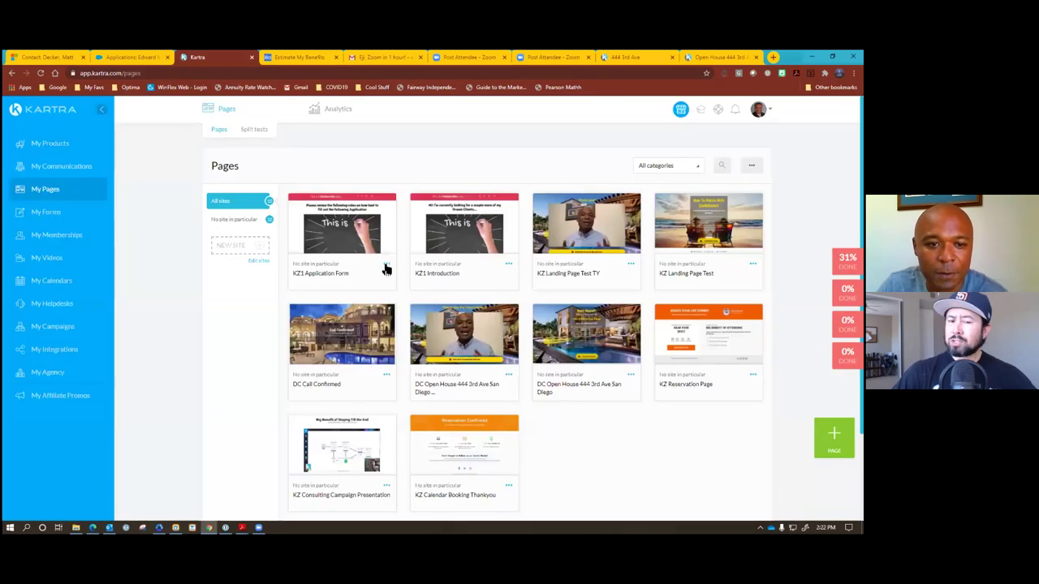
left_click(386, 264)
left_click(429, 313)
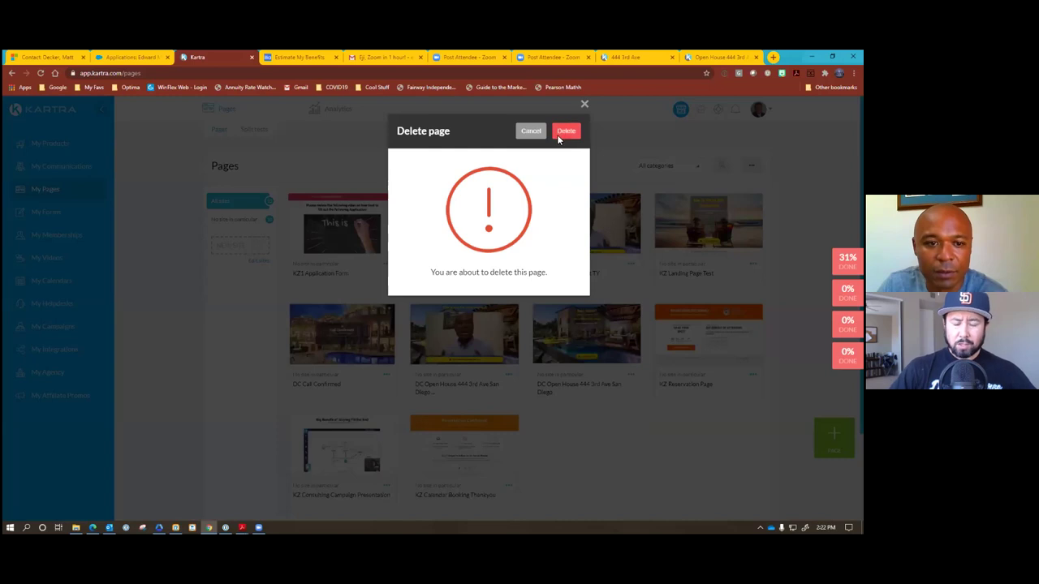
left_click(557, 134)
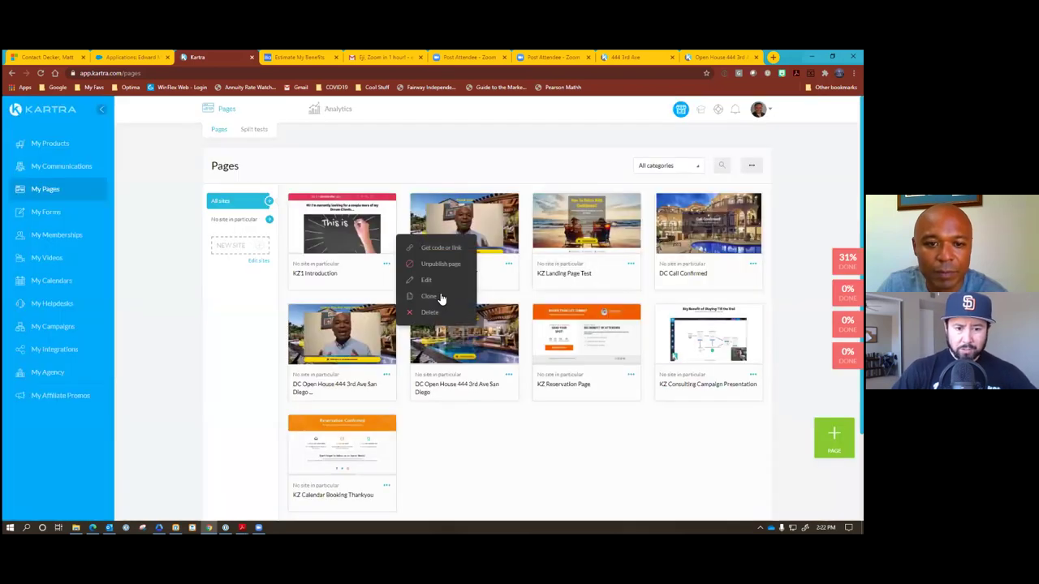
left_click(431, 314)
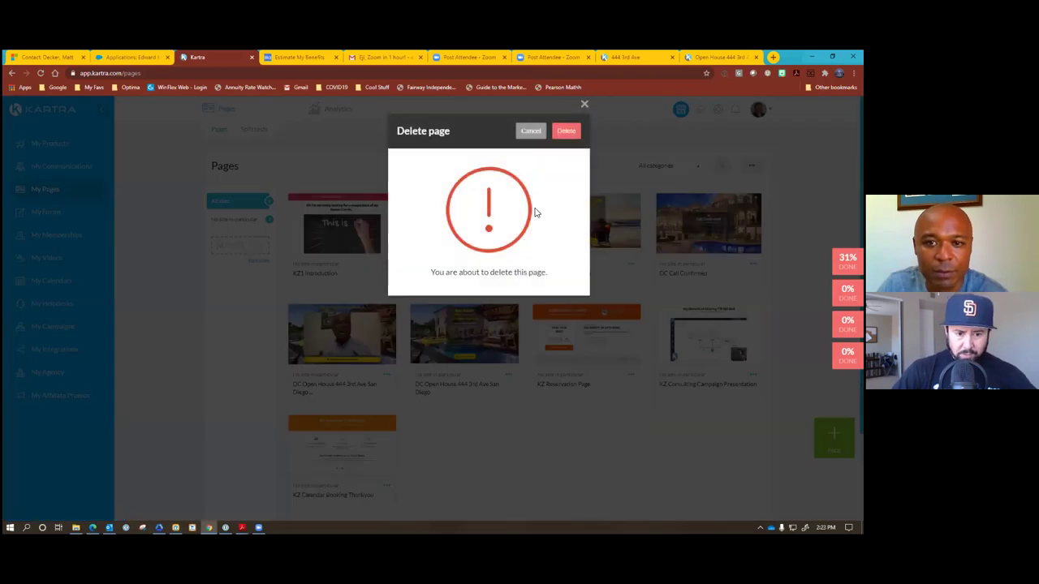
key("Return")
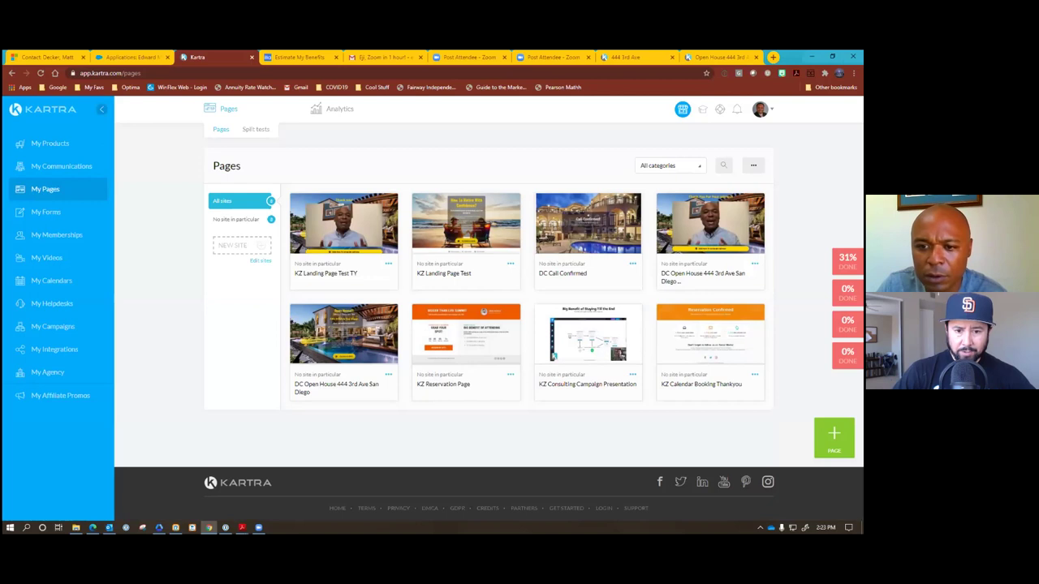
Delete the duplicate DC Open House page.
left_click(754, 263)
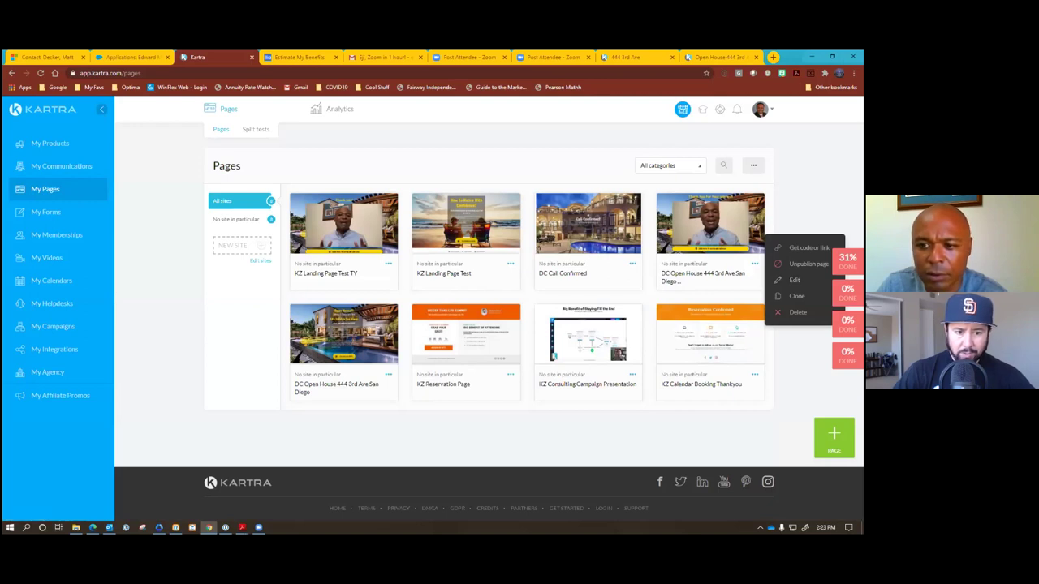
key("Escape")
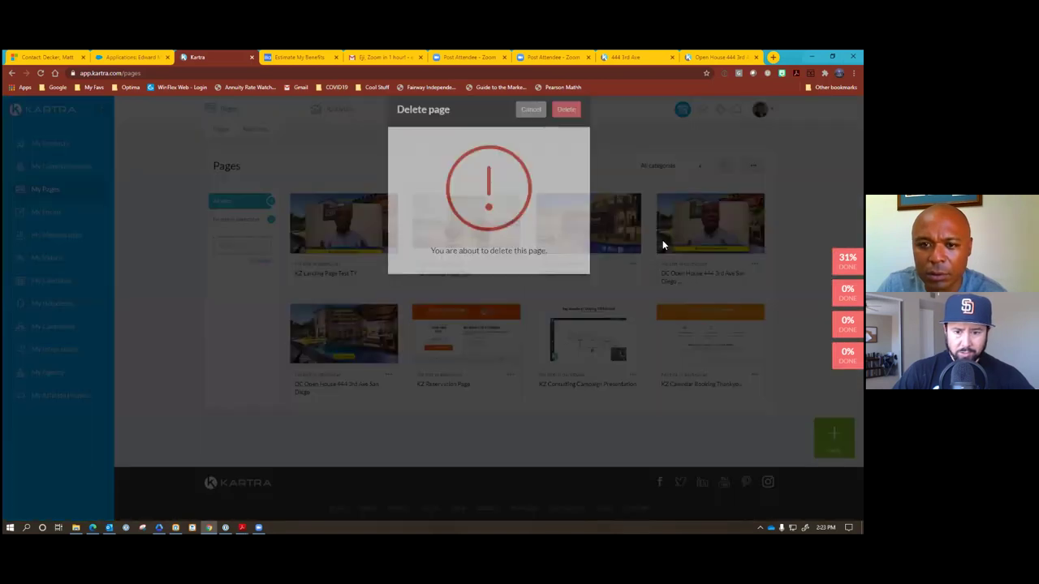
left_click(566, 129)
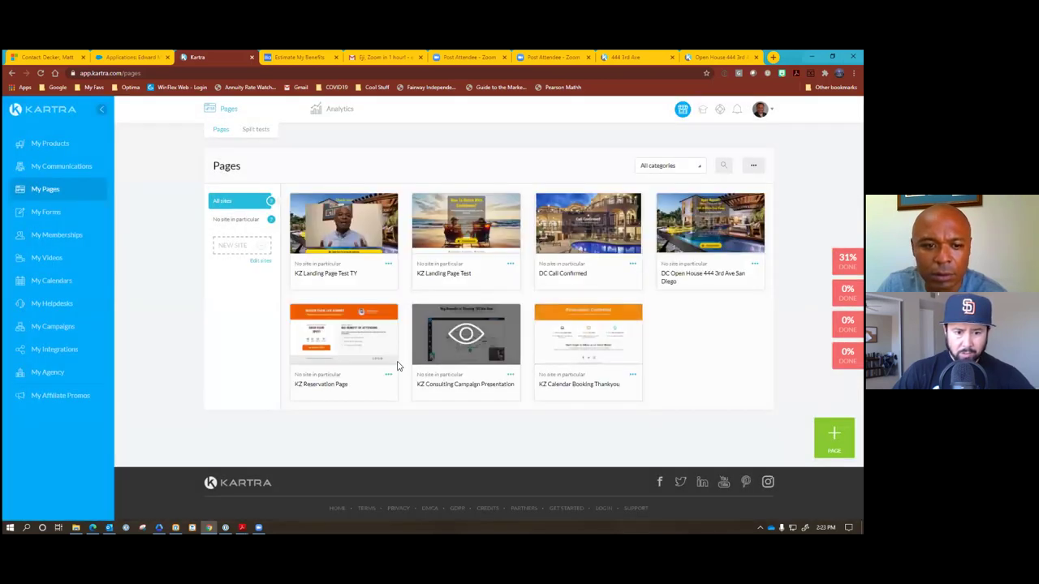
Delete KZ Reservation Page and KZ Consulting Campaign Presentation.
left_click(387, 375)
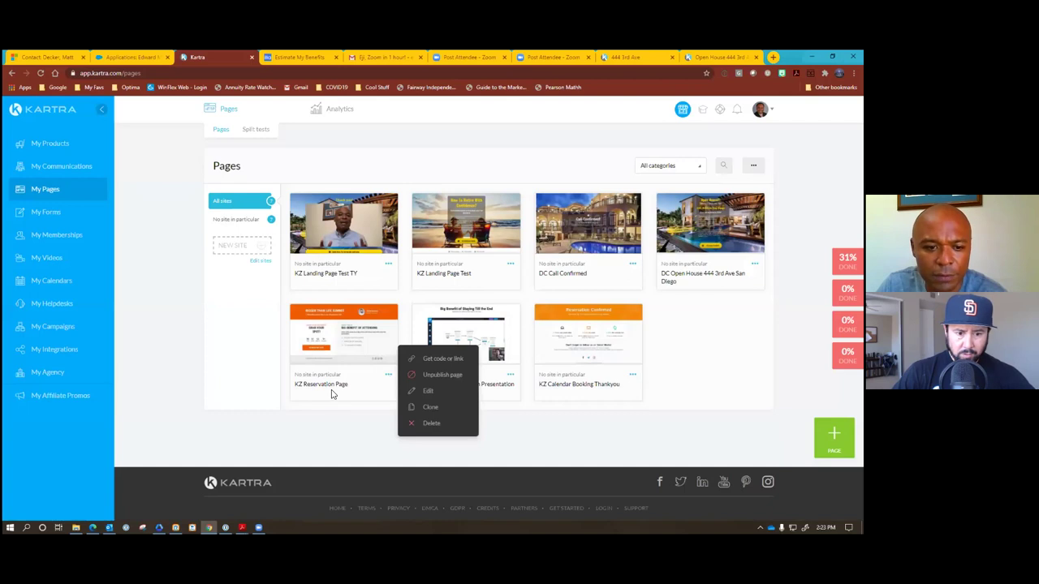
left_click(532, 384)
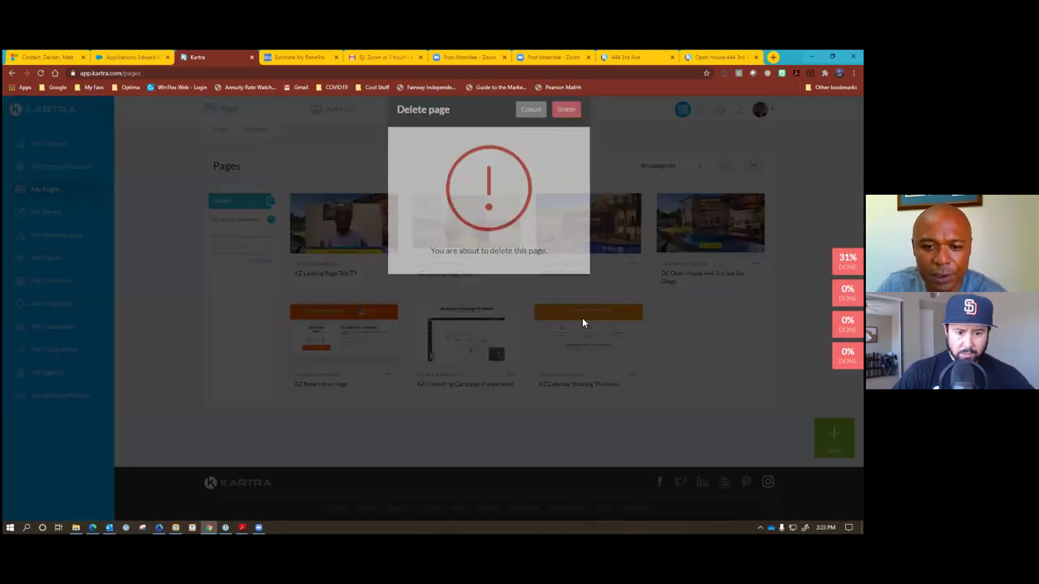
left_click(571, 132)
left_click(388, 375)
left_click(432, 427)
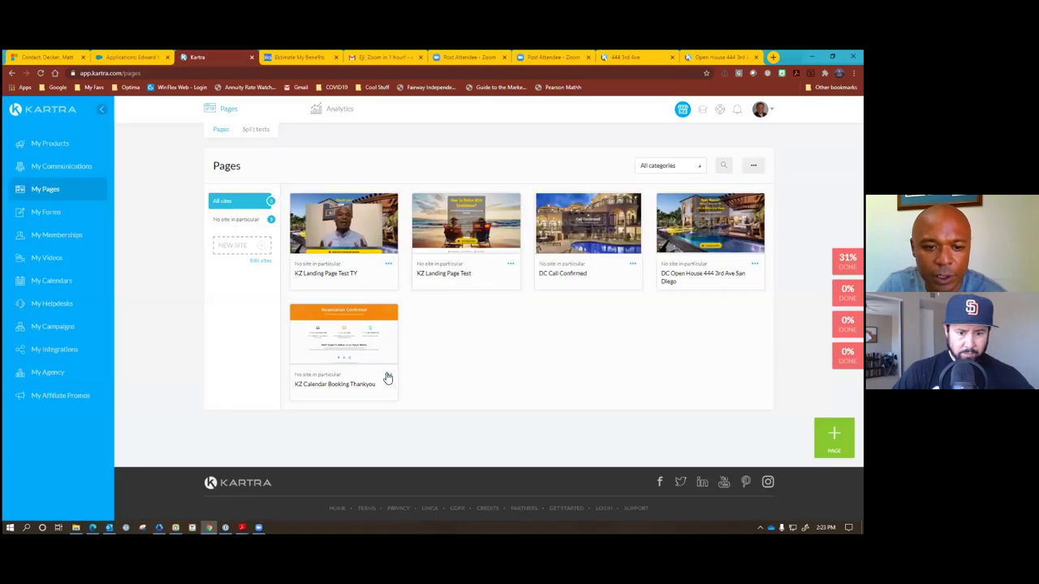
left_click(388, 376)
Delete KZ Calendar Booking Thankyou and the remaining DC Open House page.
left_click(432, 424)
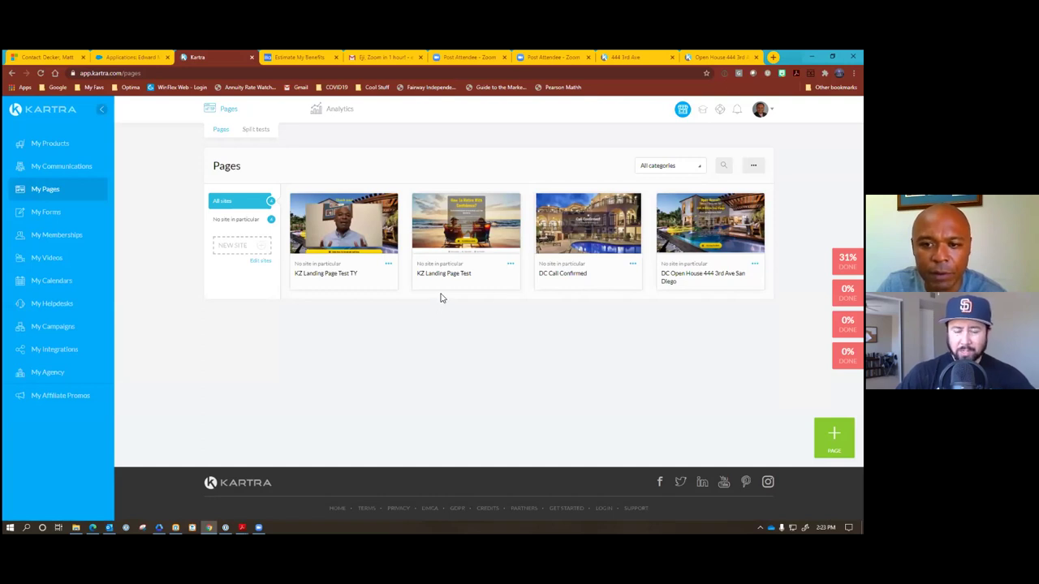
left_click(755, 264)
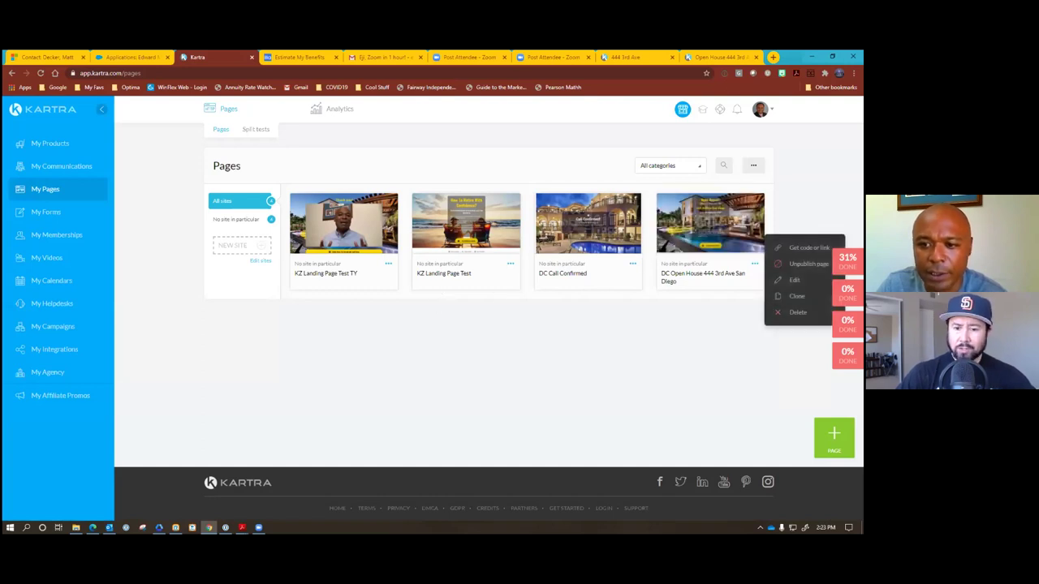
left_click(796, 313)
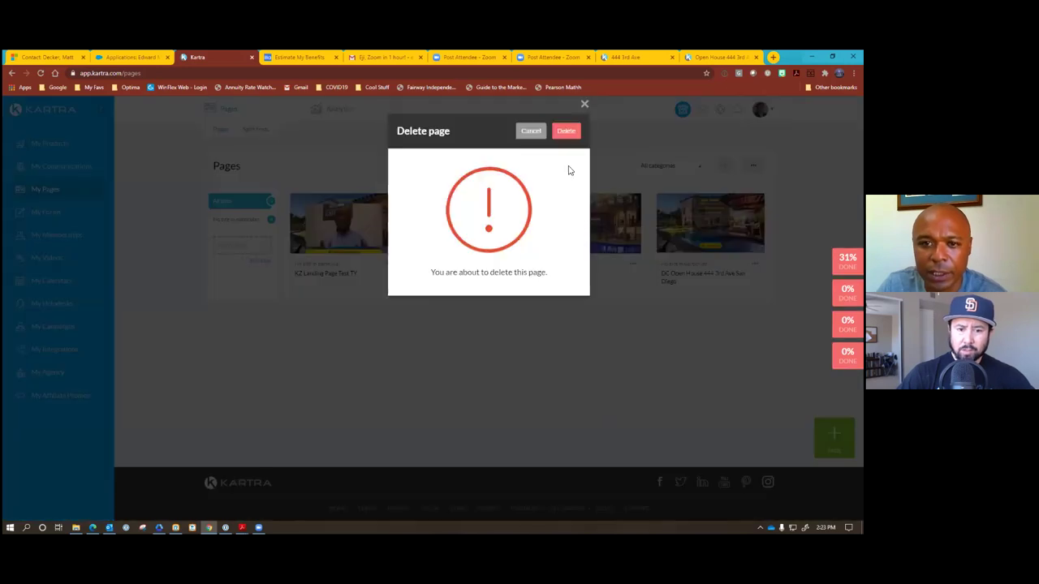
left_click(568, 133)
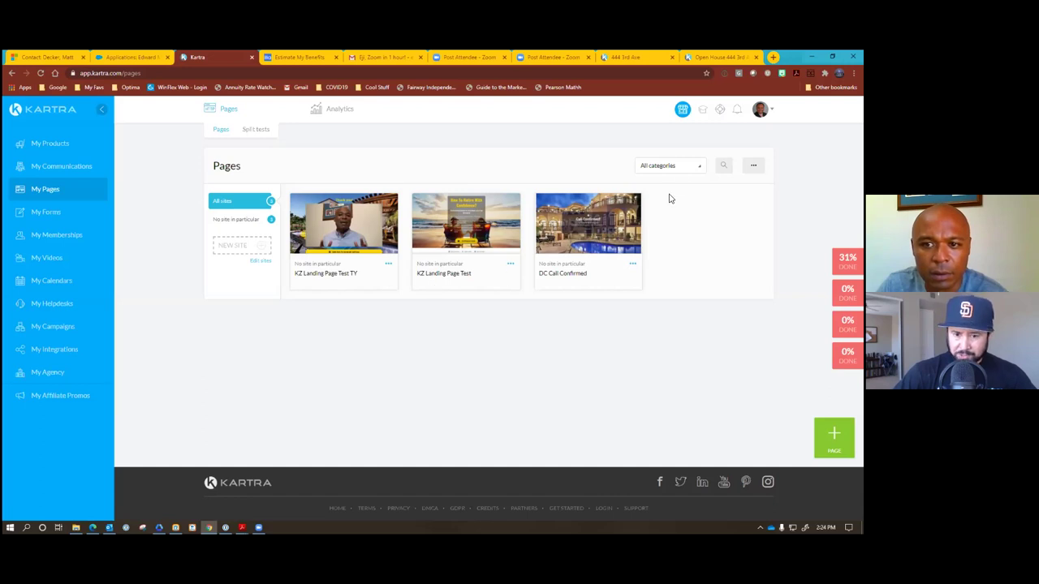
Check the All categories list, then choose Edit on KZ Landing Page Test.
left_click(694, 169)
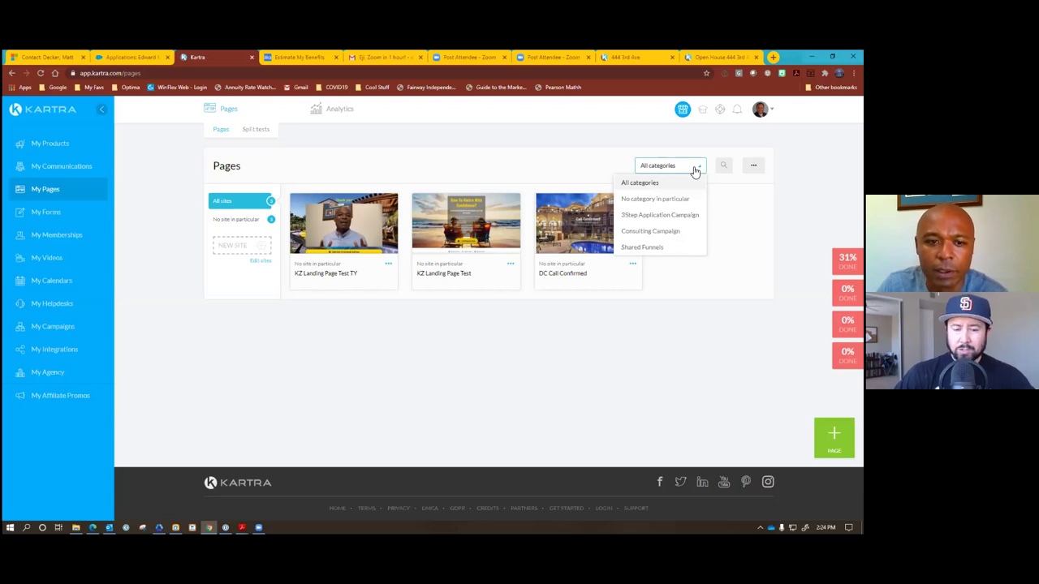
left_click(695, 171)
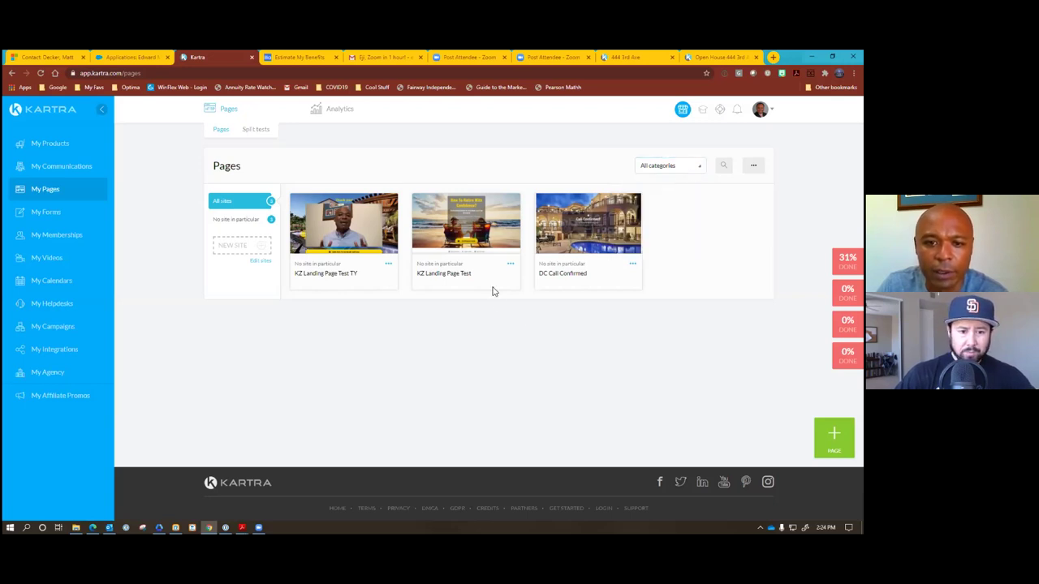
left_click(508, 264)
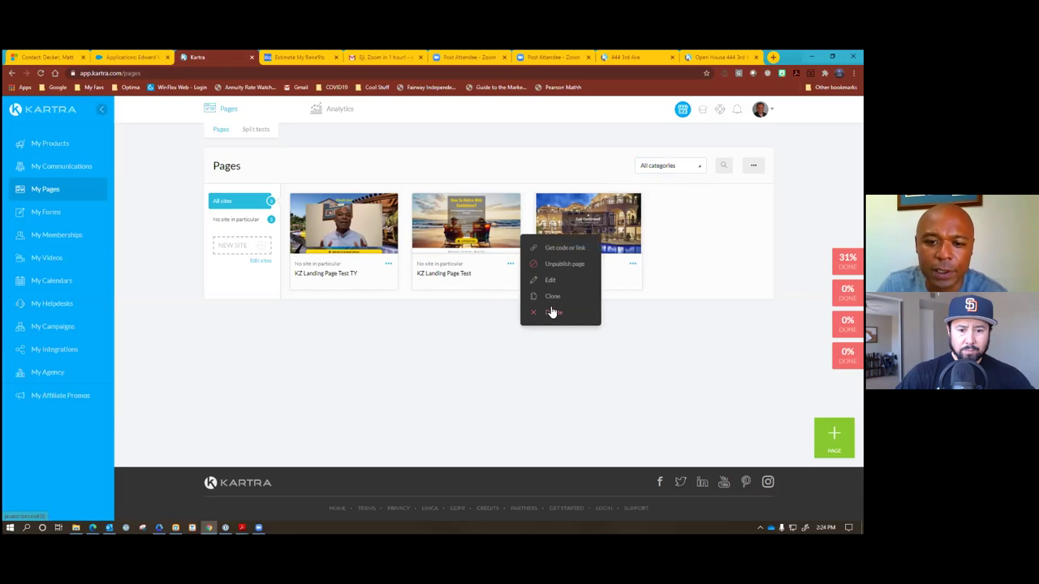
left_click(545, 280)
Confirm Edit so the builder loads KZ Landing Page Test with its beach hero and benefits.
left_click(569, 132)
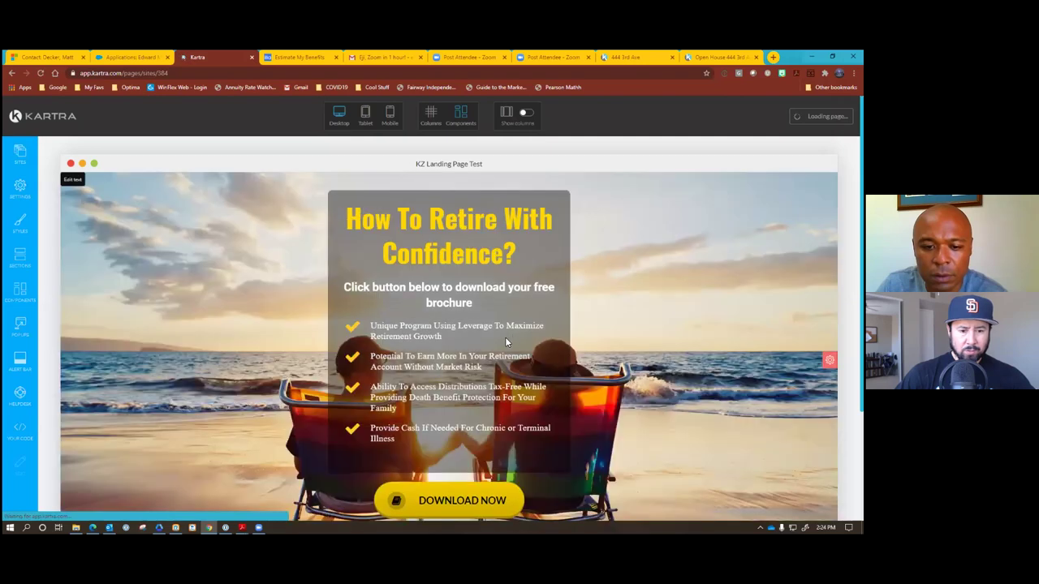
scroll(505, 340, "down", 3)
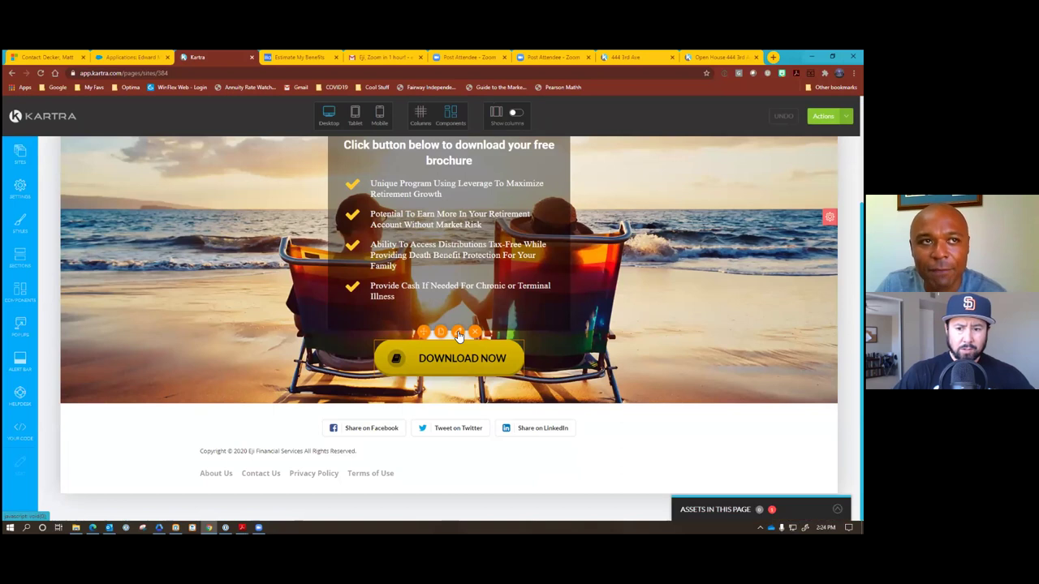
Check that DOWNLOAD NOW pops an opt-in form and open that popup form's settings.
left_click(458, 333)
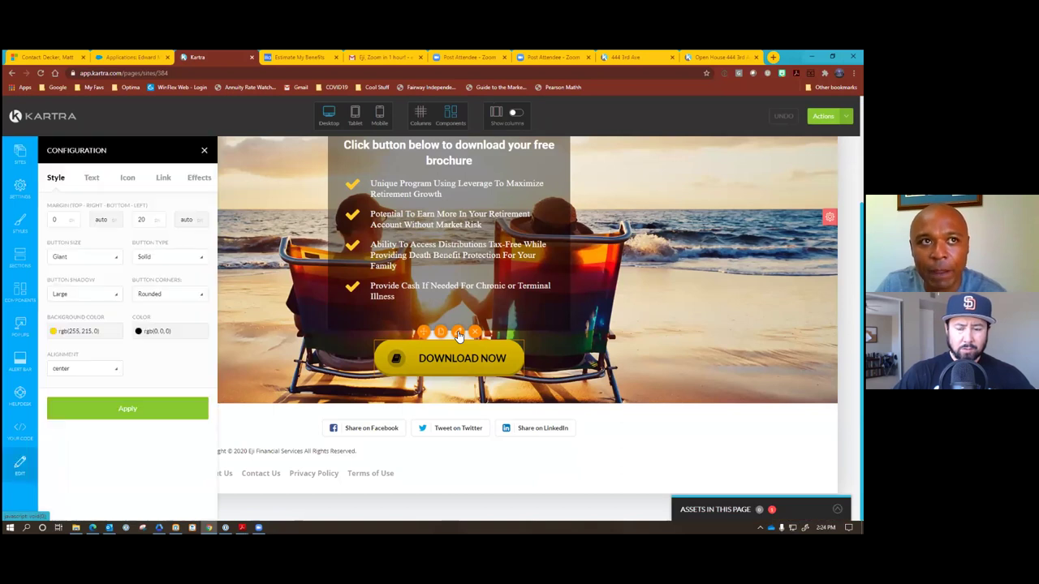
left_click(165, 178)
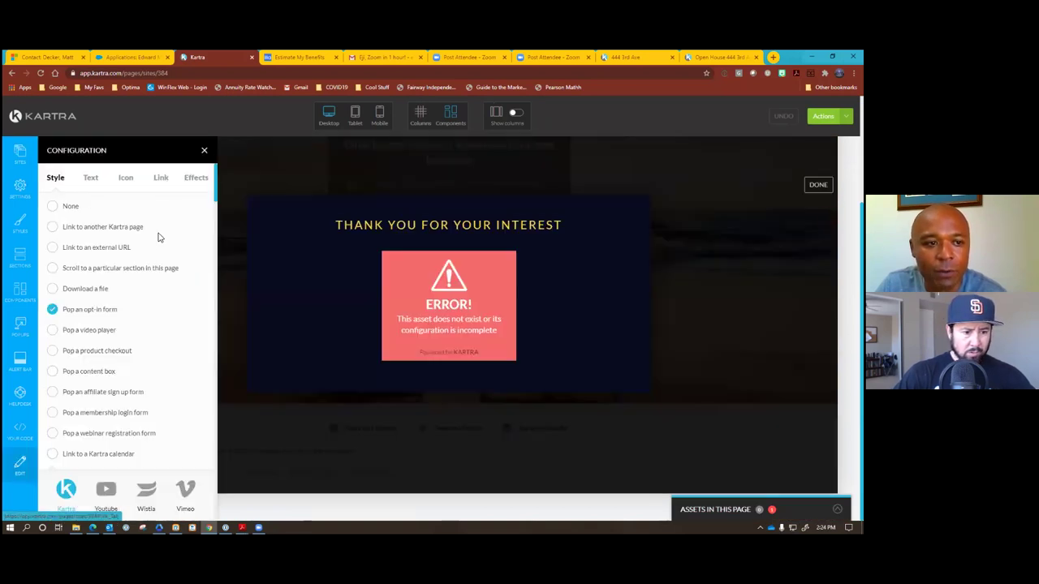
mouse_move(413, 271)
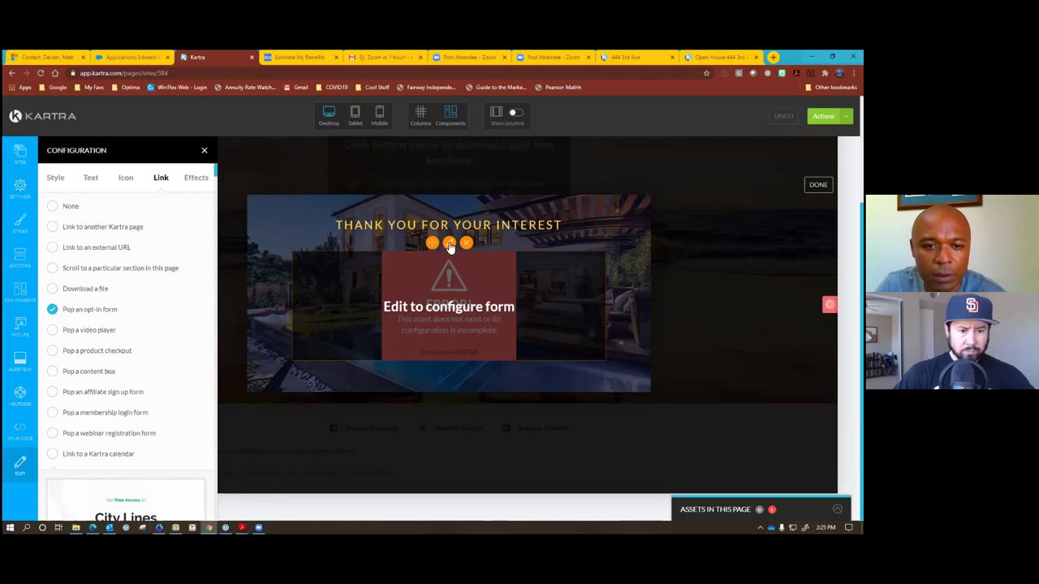
left_click(450, 245)
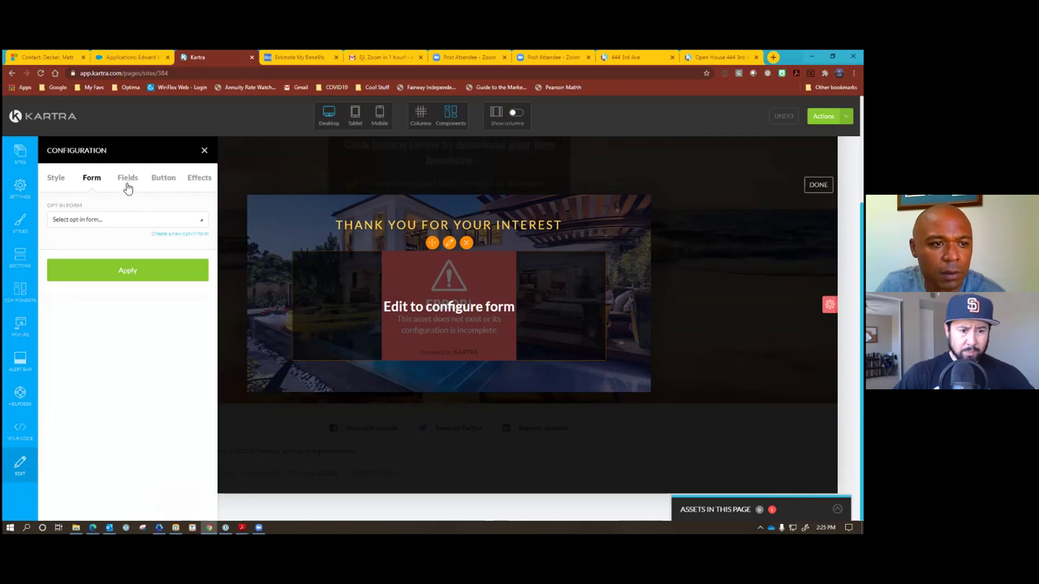
Set the popup's Opt-in Form to KZ Landing Page Test and apply it.
left_click(98, 221)
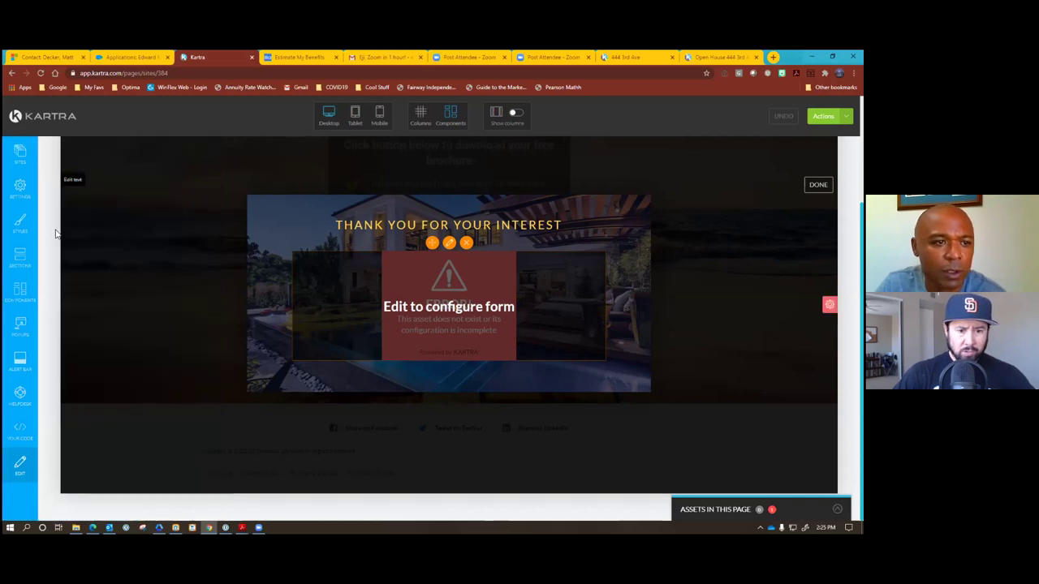
left_click(461, 272)
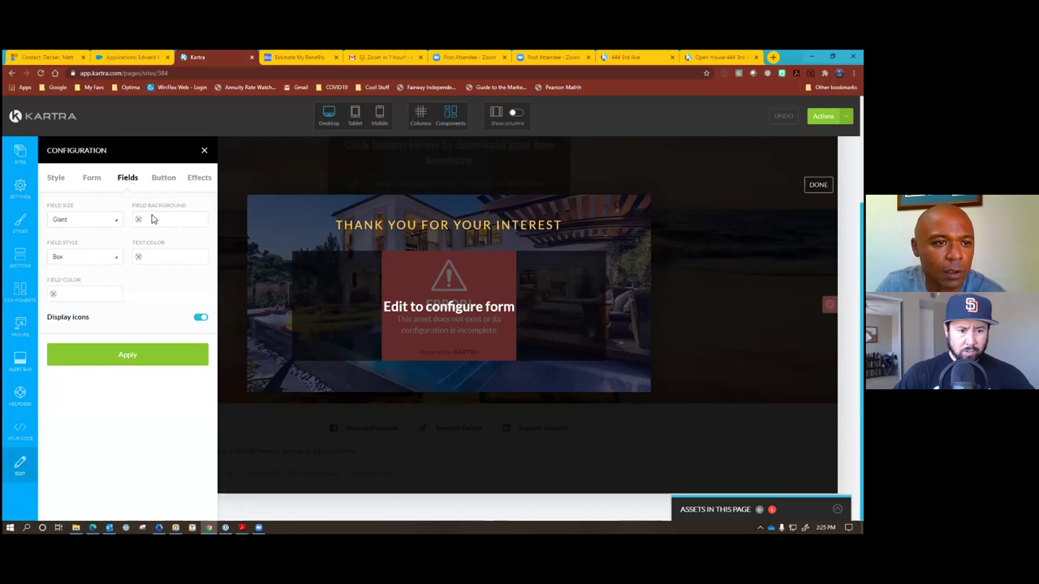
left_click(91, 177)
left_click(109, 220)
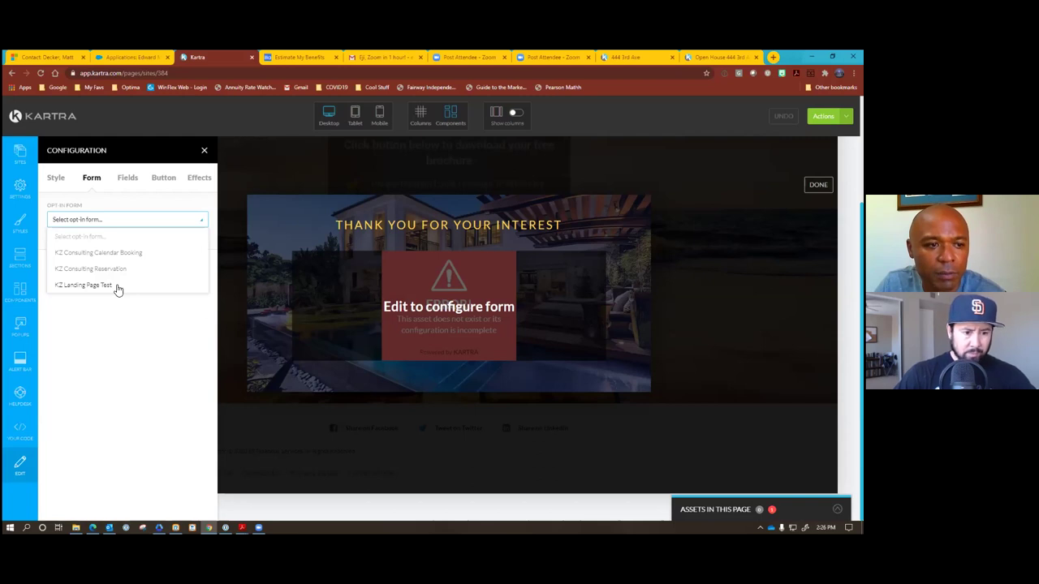
left_click(116, 287)
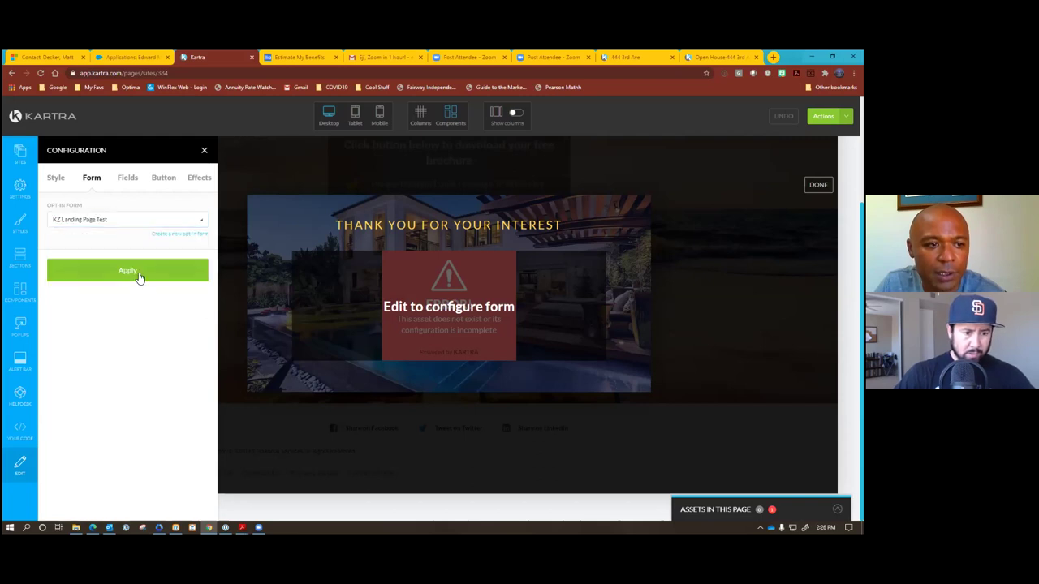
left_click(140, 272)
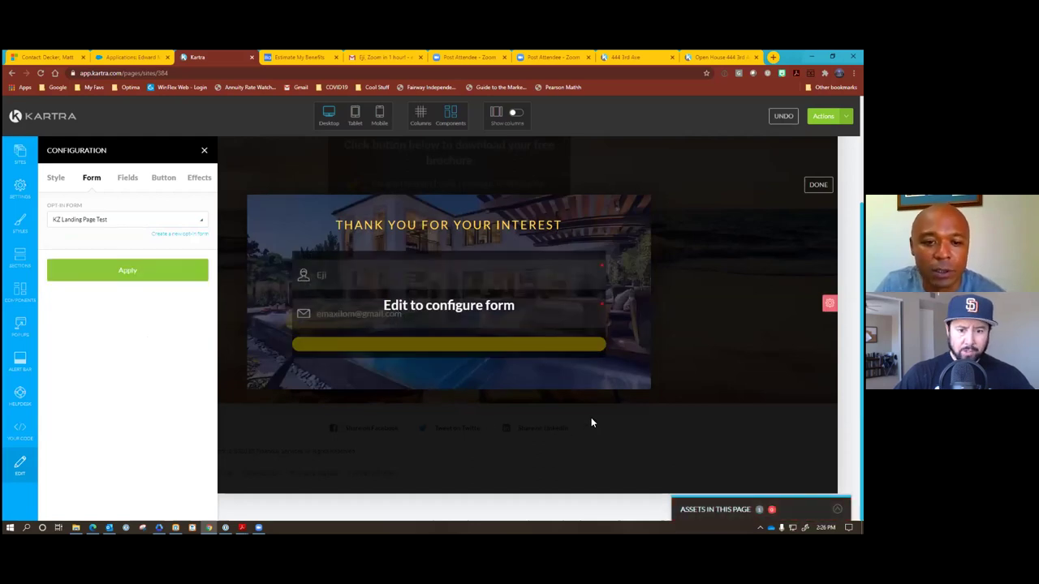
left_click(151, 273)
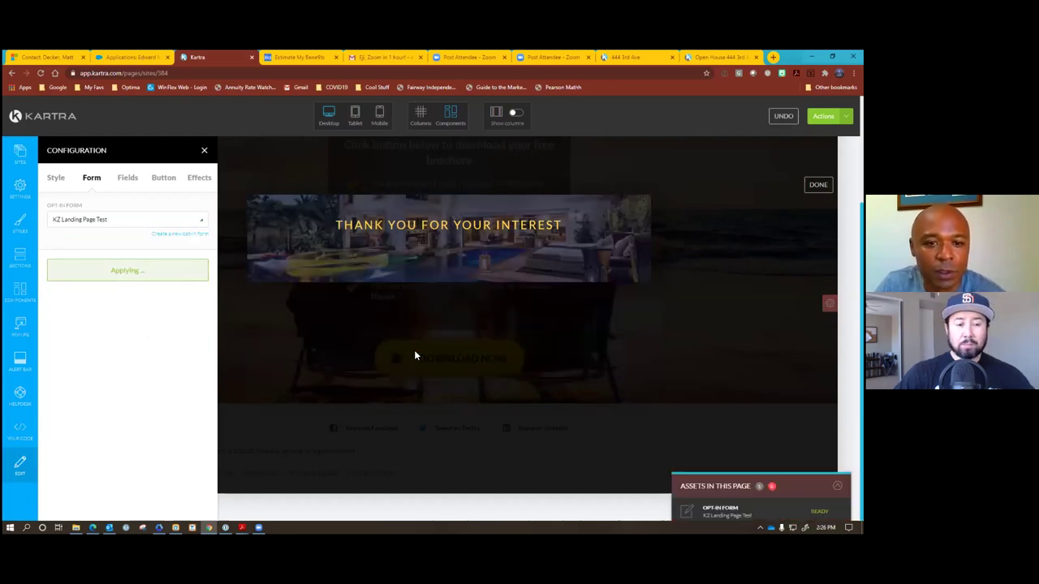
left_click(827, 116)
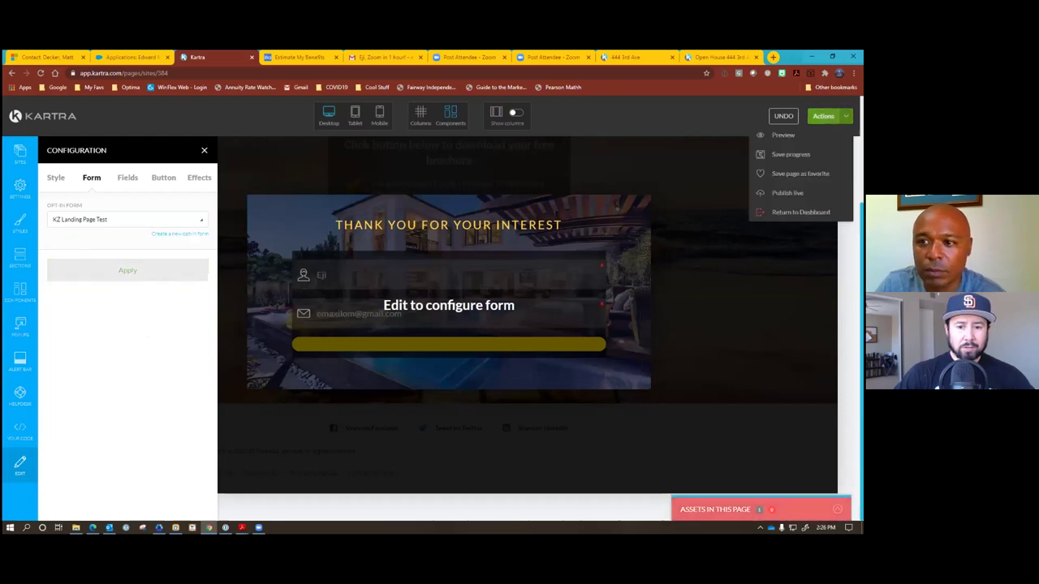
Set the form's Button Text to DOWNLOAD NOW, apply, and exit the form editor.
left_click(156, 178)
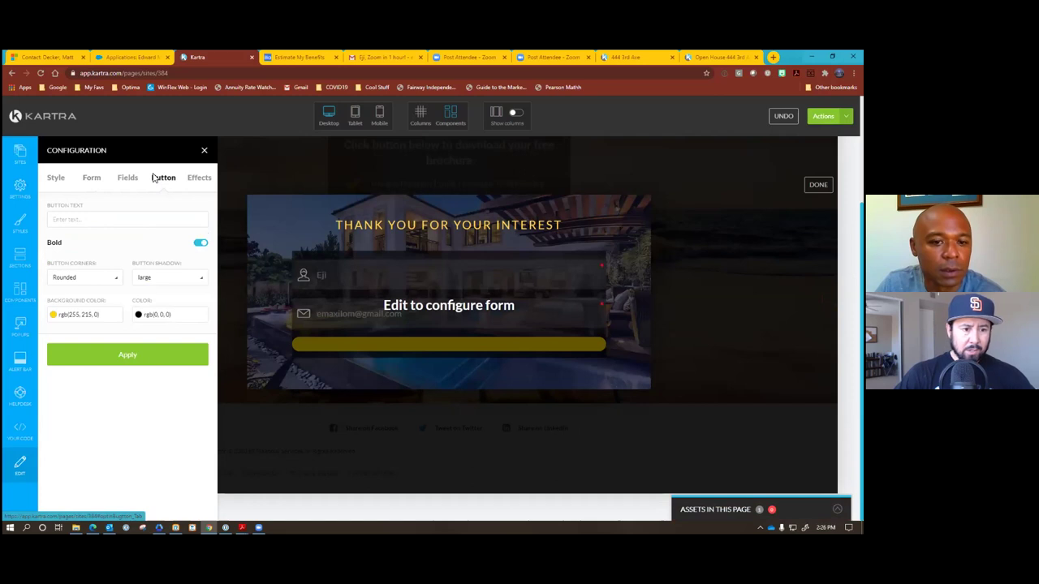
left_click(79, 219)
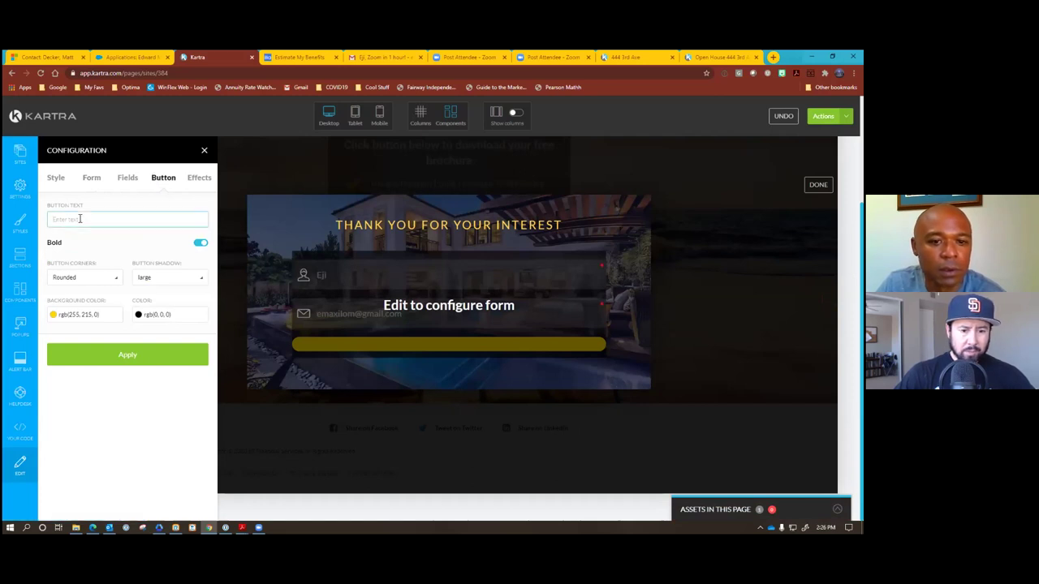
type("D")
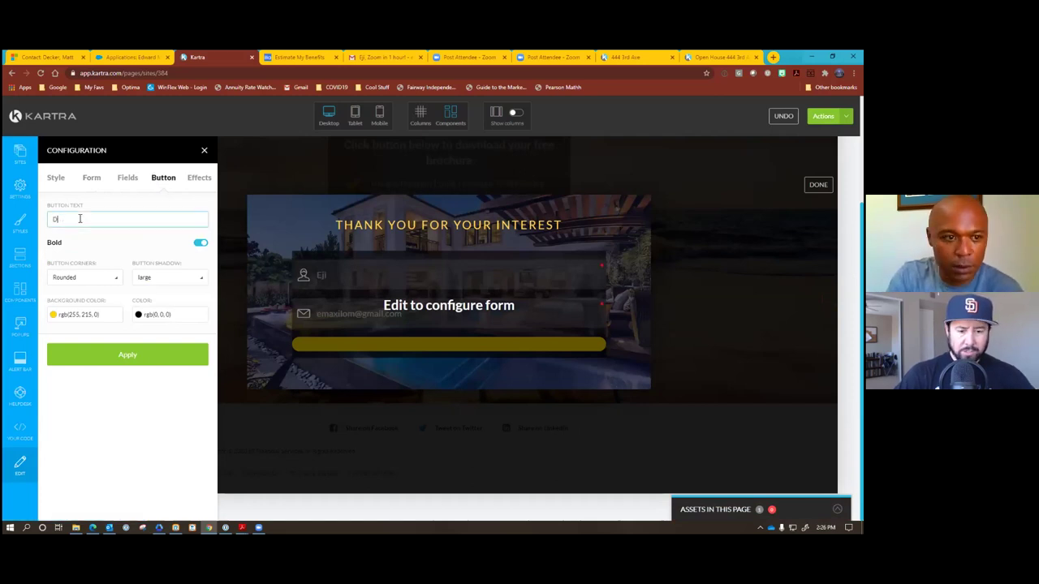
type("ownOW")
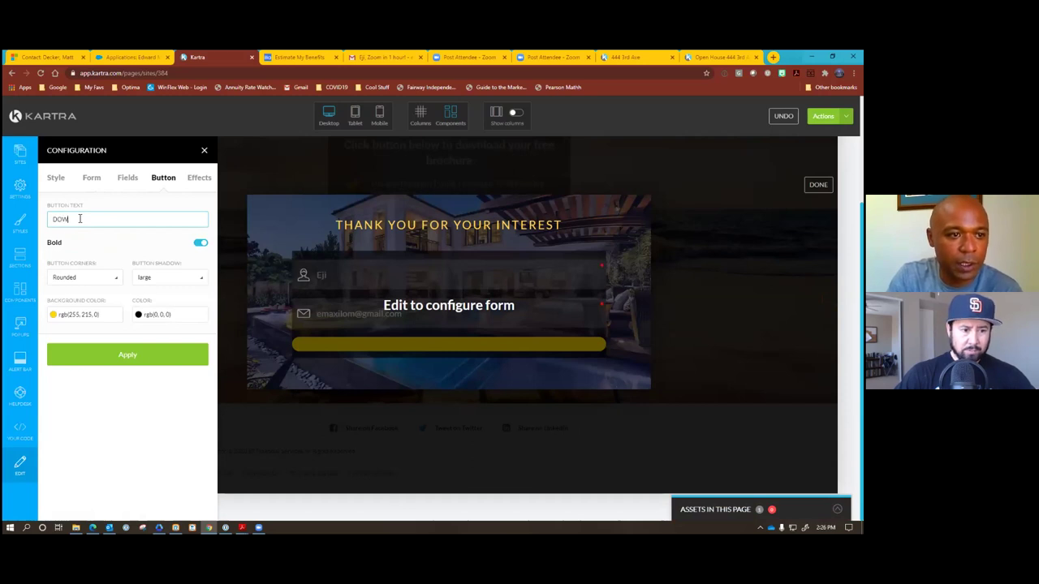
type("NLOAD NOW")
left_click(124, 360)
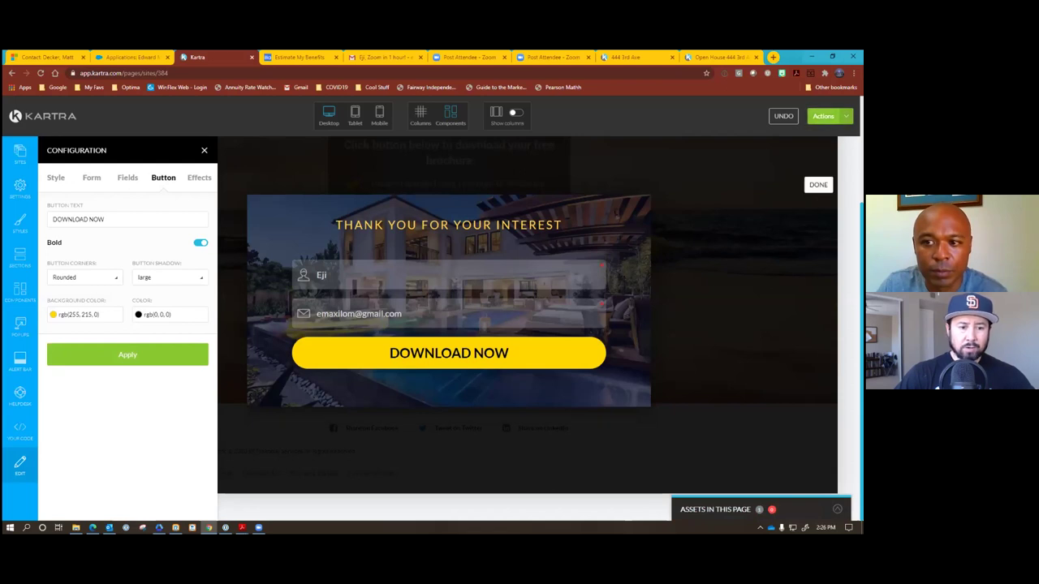
left_click(818, 185)
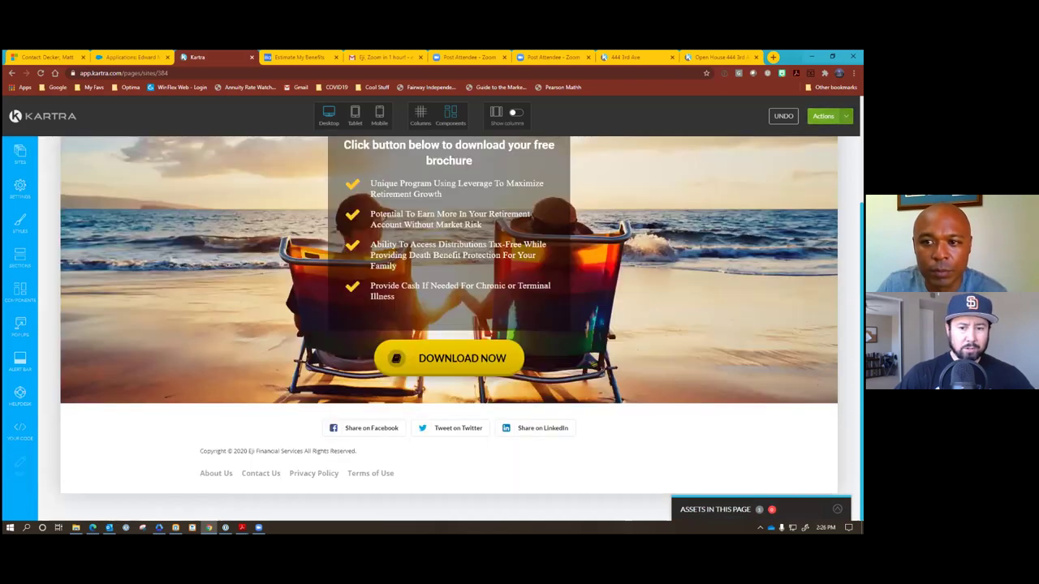
left_click(826, 116)
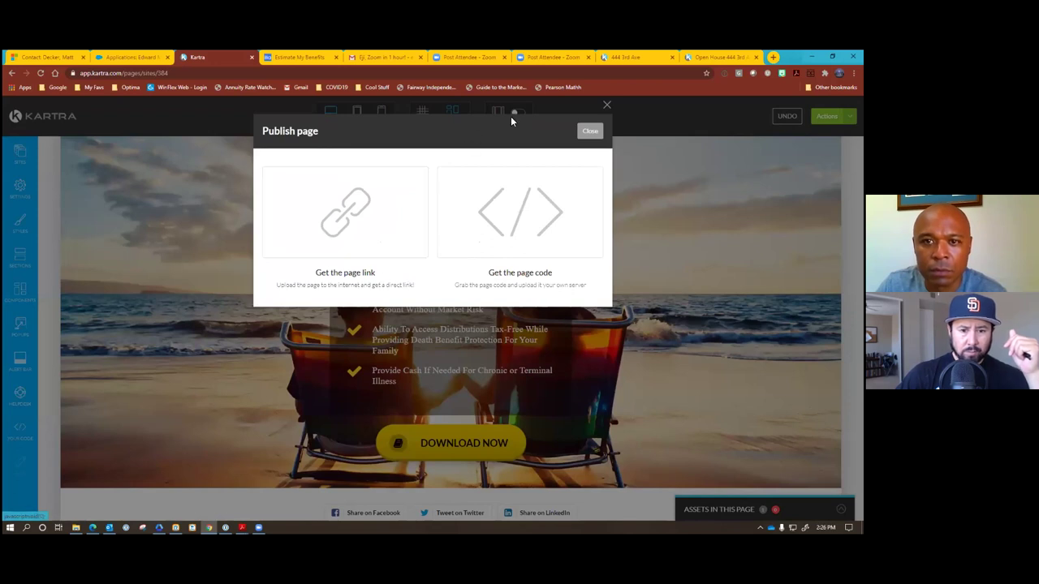
left_click(620, 225)
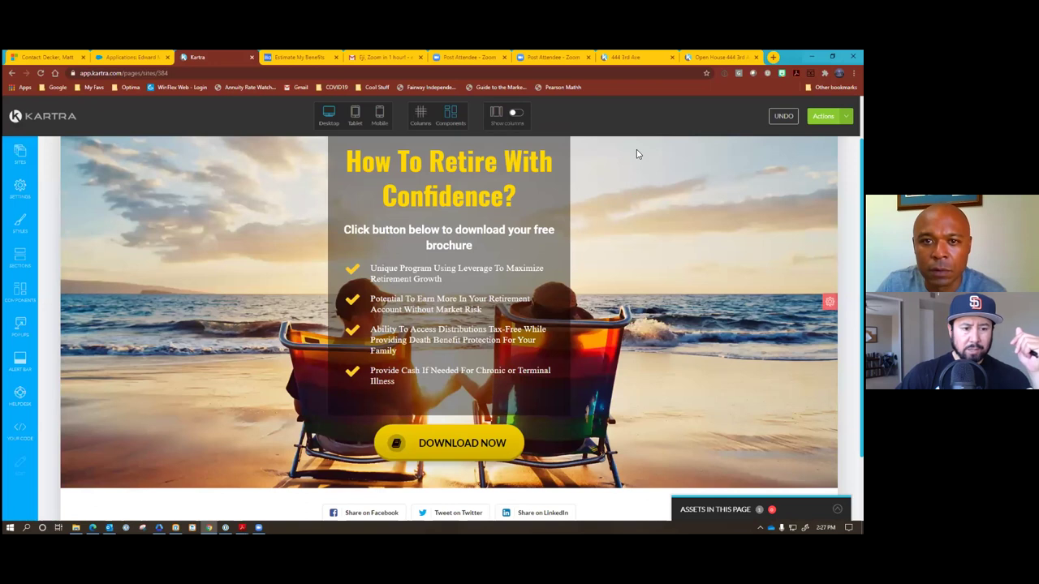
left_click(19, 190)
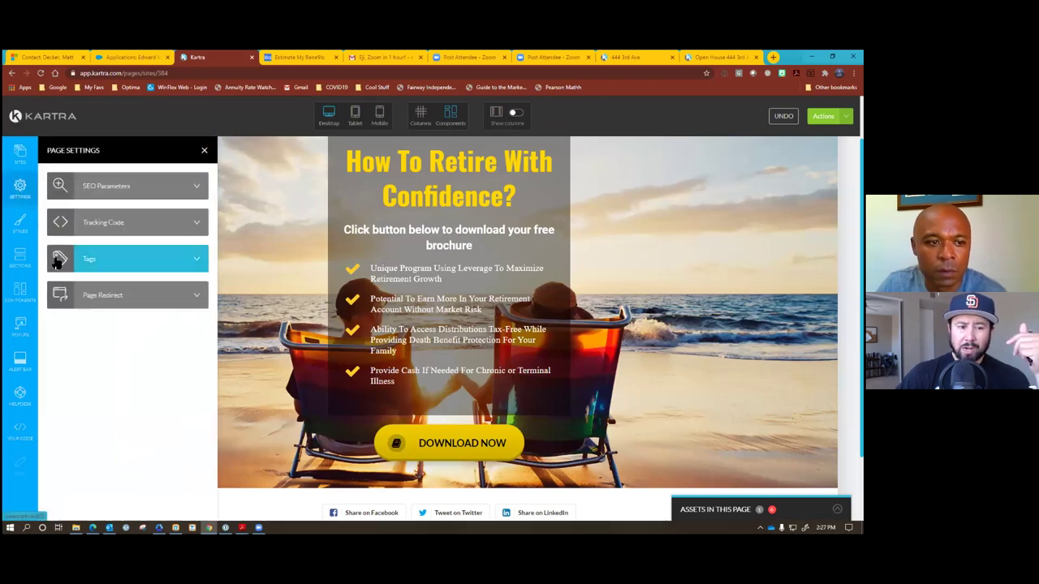
left_click(135, 186)
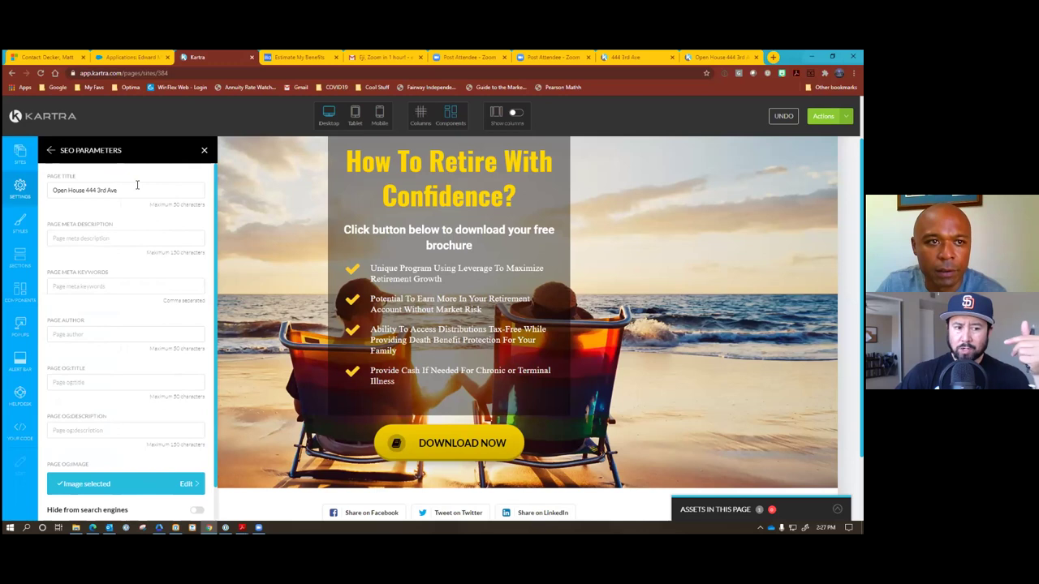
left_click_drag(133, 191, 40, 192)
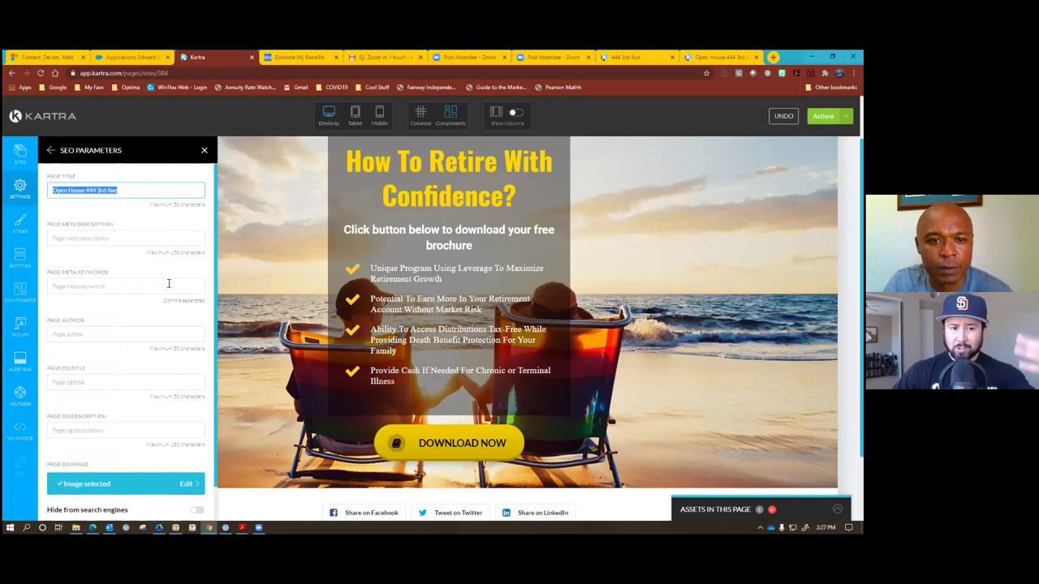
Replace the SEO page title with 'Retire With Confidence'.
type("Open")
key("BackSpace")
key("BackSpace")
key("BackSpace")
key("BackSpace")
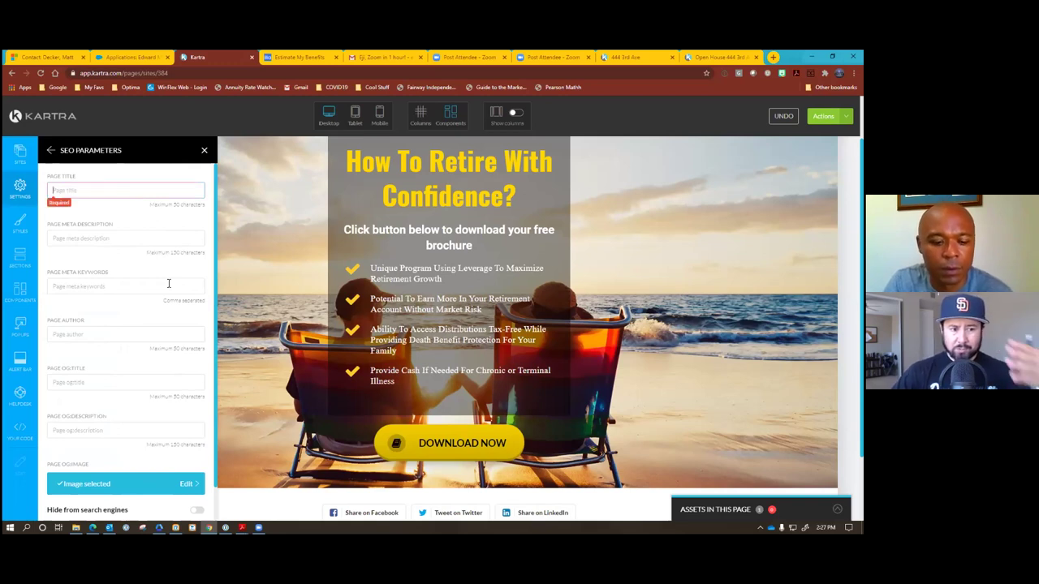
key("Tab")
type("r")
key("BackSpace")
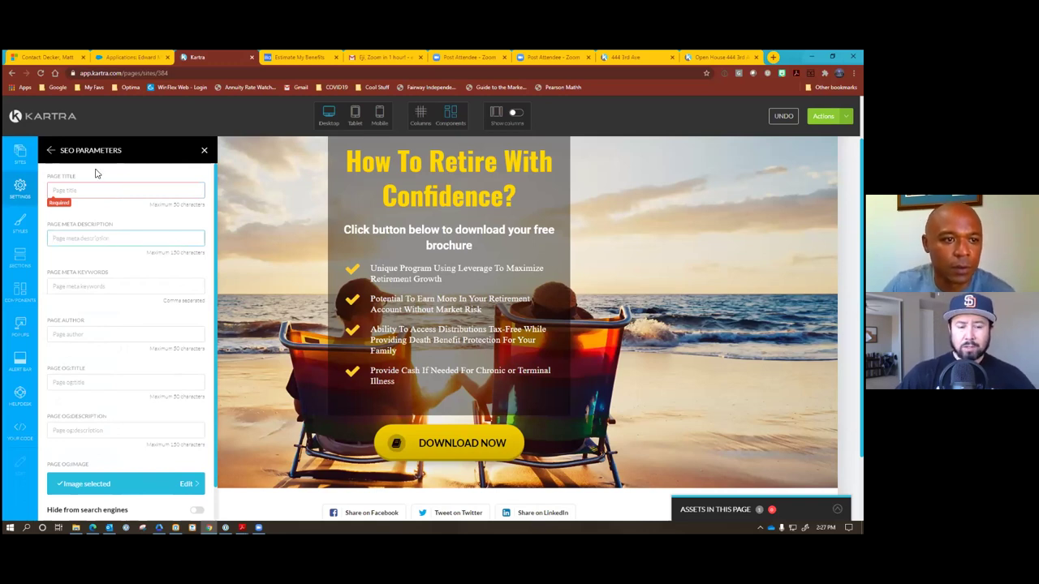
left_click(108, 190)
type("re")
key("BackSpace")
key("BackSpace")
type("Re")
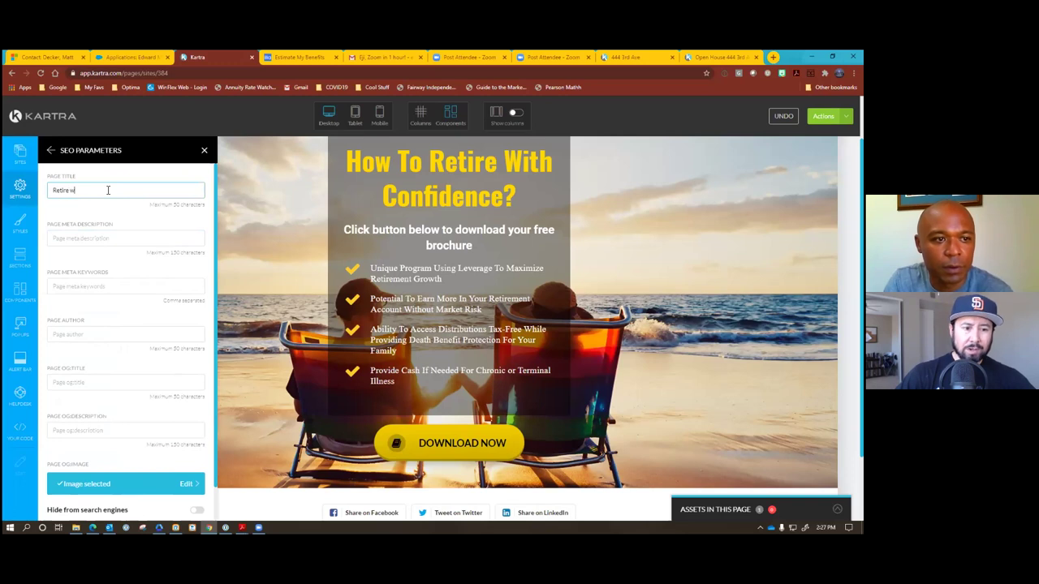
type("tire With Confidence")
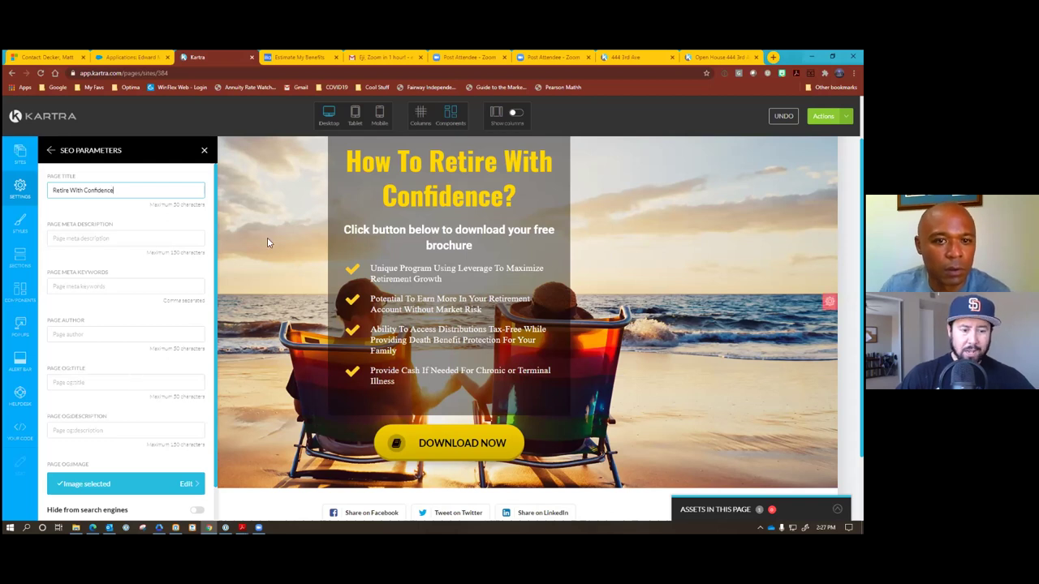
scroll(270, 233, "down", 2)
scroll(150, 324, "down", 1)
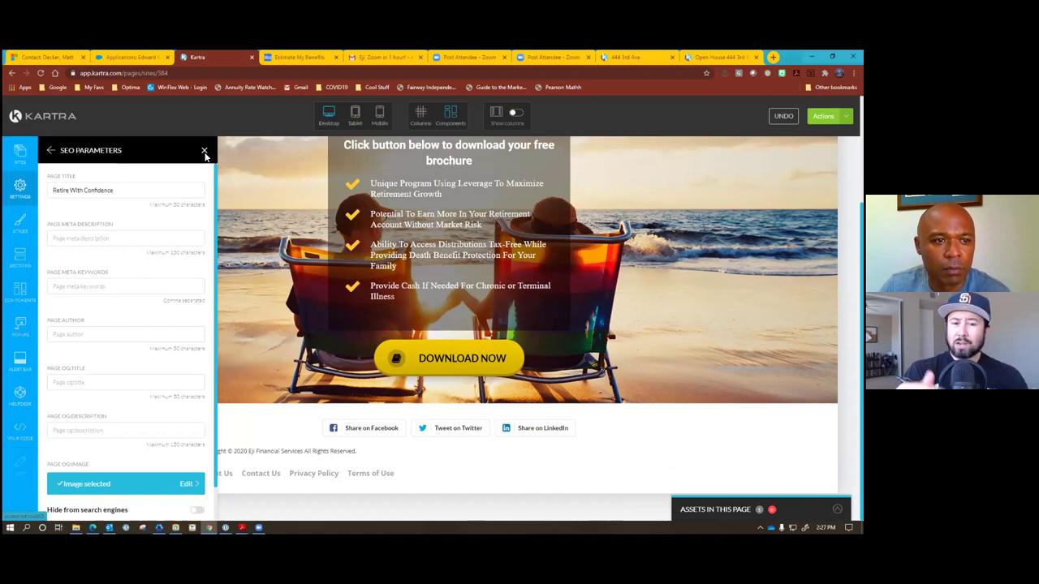
Close SEO Parameters and scroll through the landing page to review it.
left_click(204, 152)
scroll(210, 191, "up", 1)
scroll(211, 193, "up", 3)
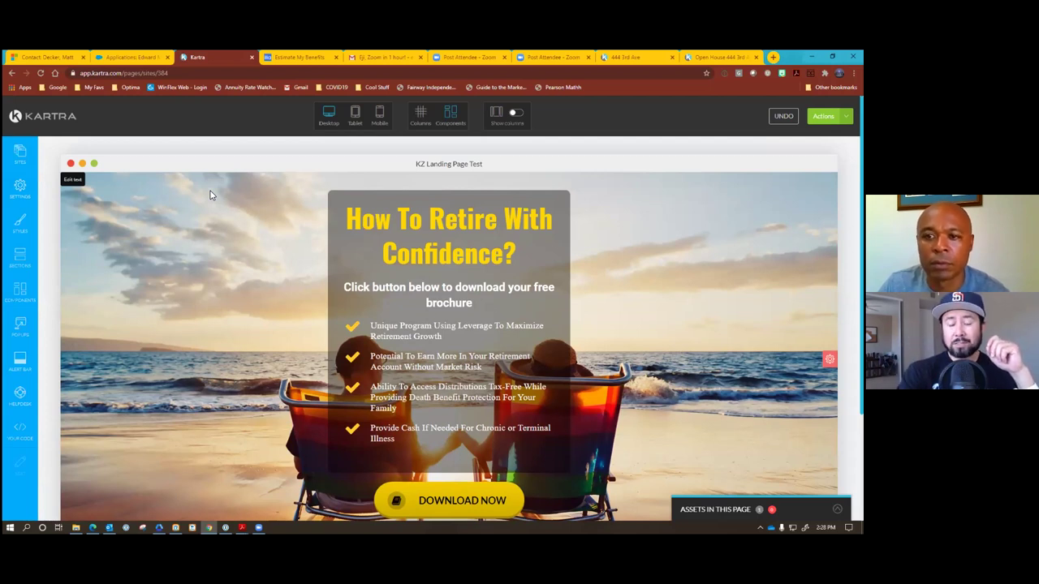
scroll(204, 210, "down", 3)
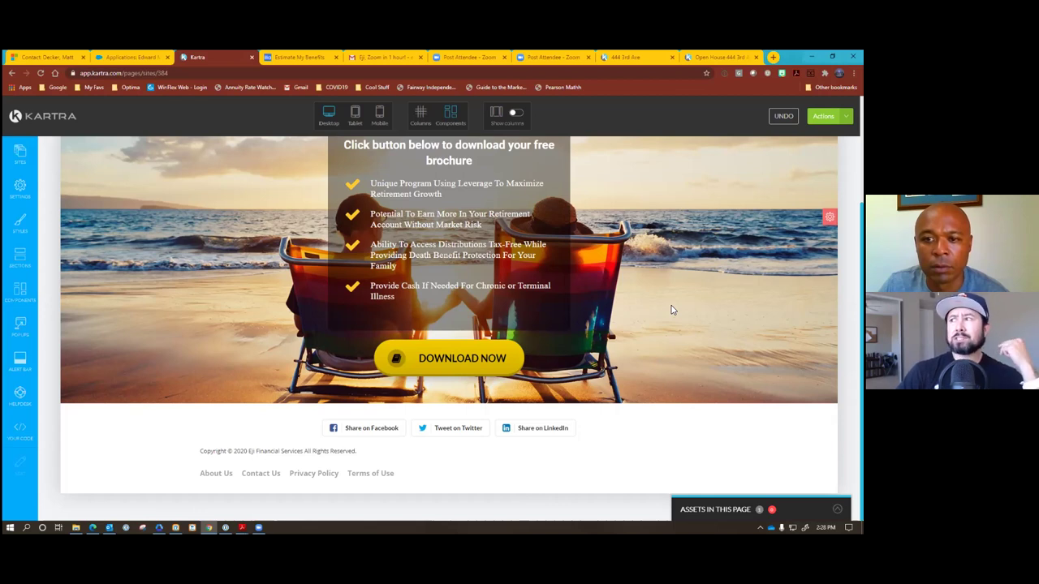
scroll(671, 309, "up", 1)
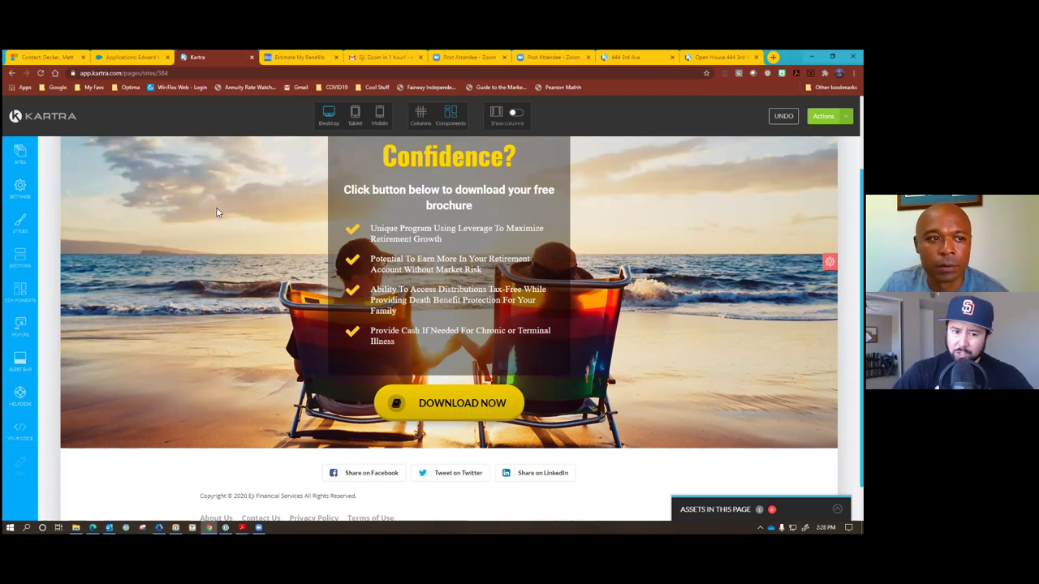
Reopen SEO settings and begin replacing the OG share image with a computer upload.
left_click(24, 189)
left_click(122, 187)
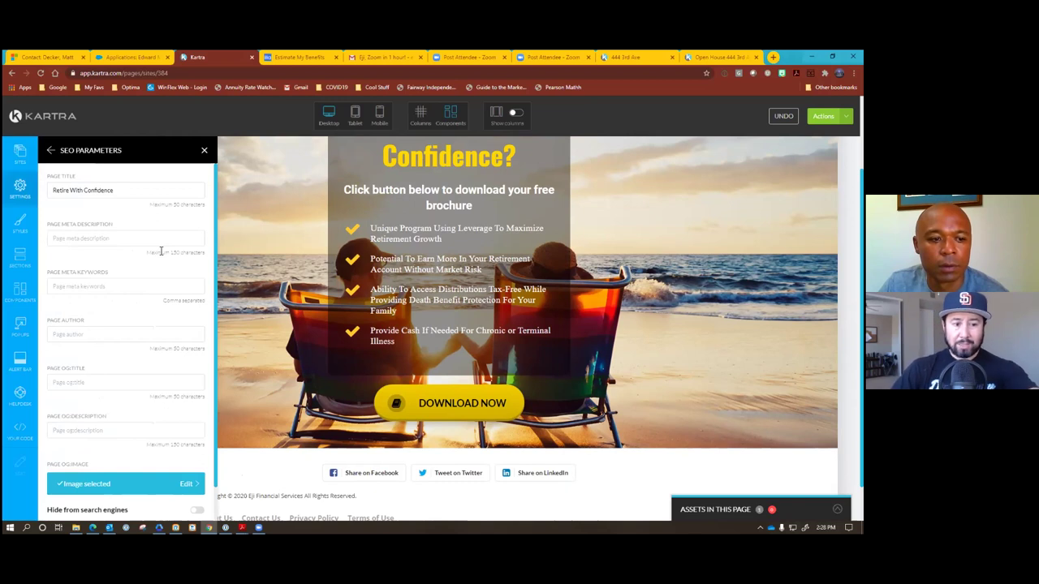
scroll(162, 251, "down", 1)
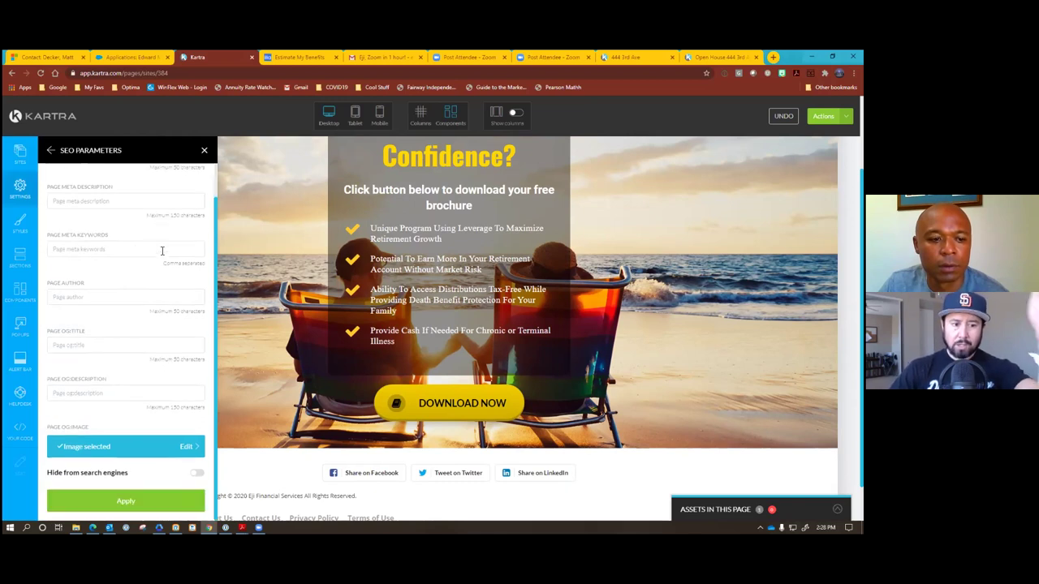
left_click(181, 447)
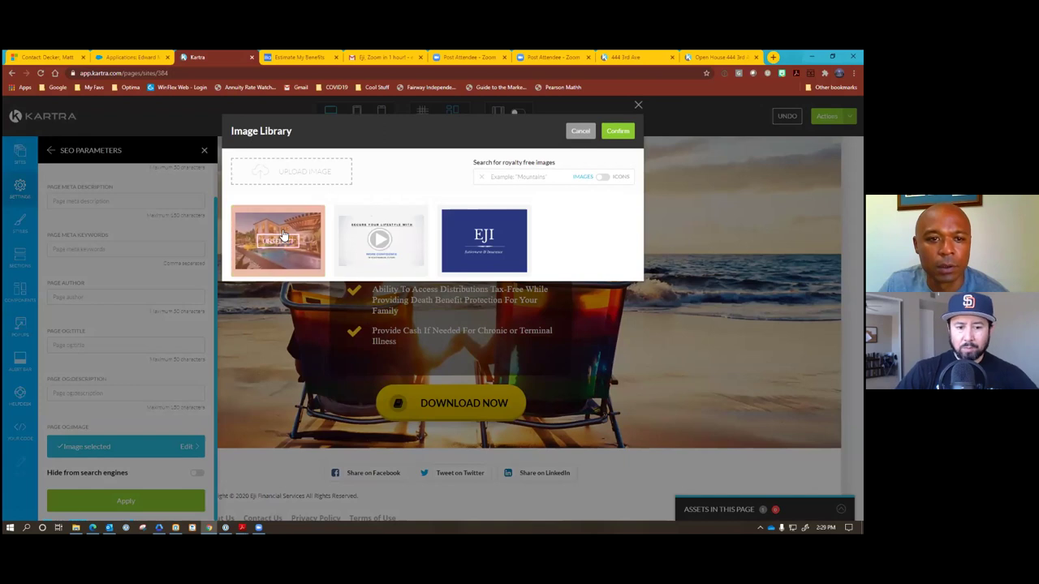
left_click(301, 176)
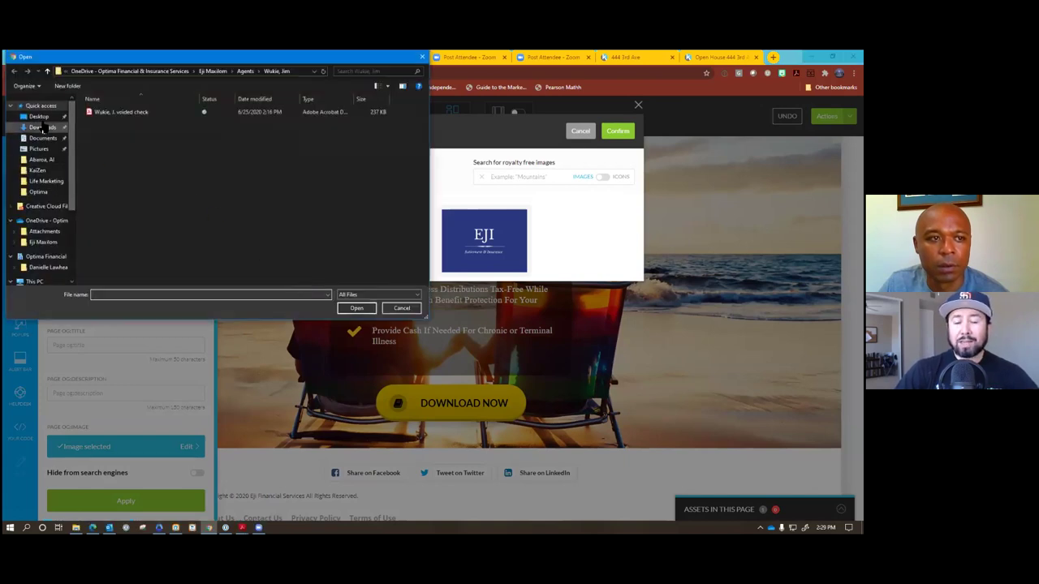
Upload the Retire With Confidence picture, pick the beach chairs photo, and apply it.
left_click(39, 150)
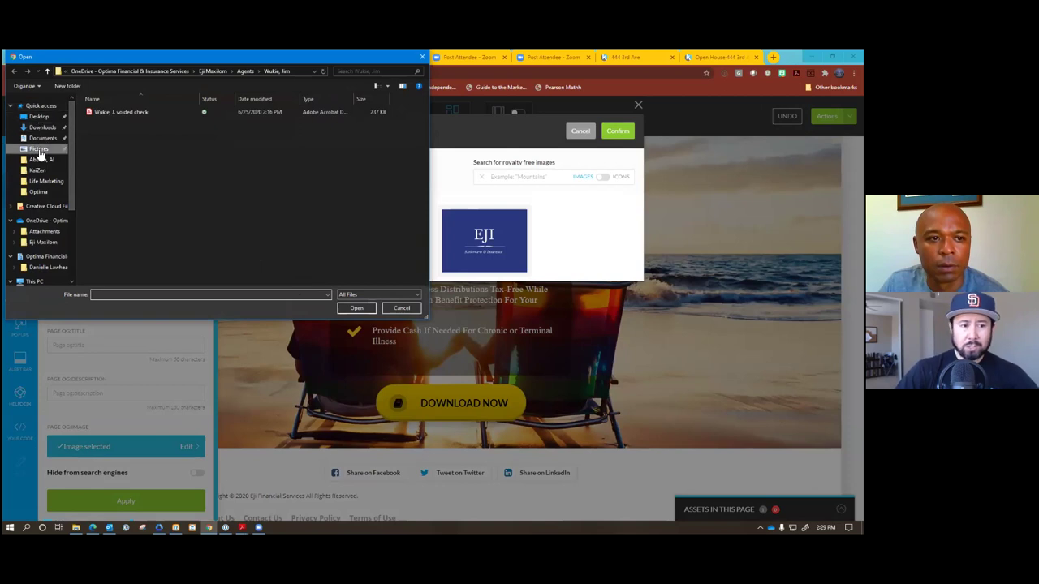
scroll(189, 199, "down", 2)
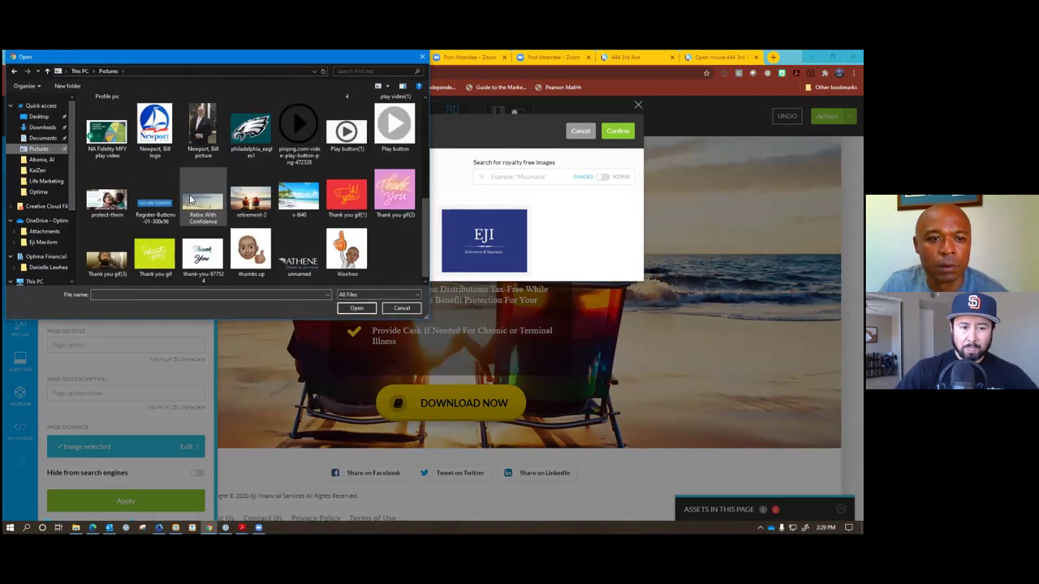
double_click(256, 220)
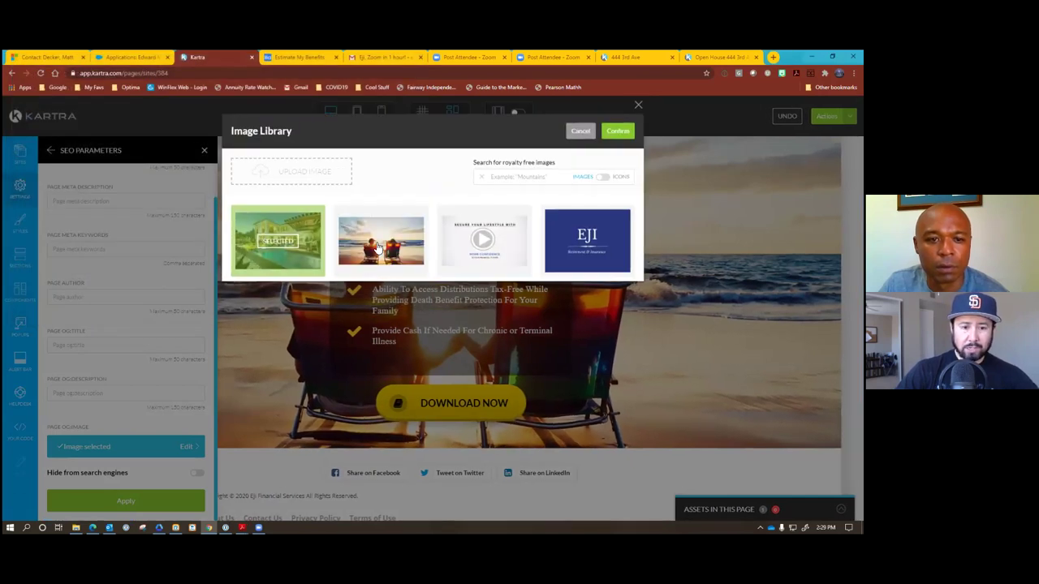
left_click(379, 248)
left_click(618, 133)
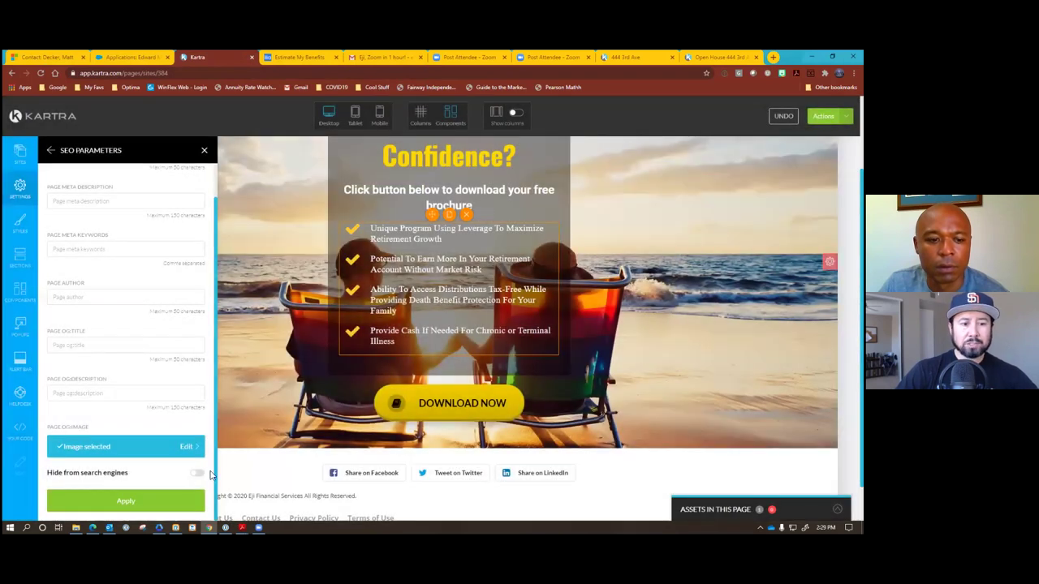
left_click(136, 499)
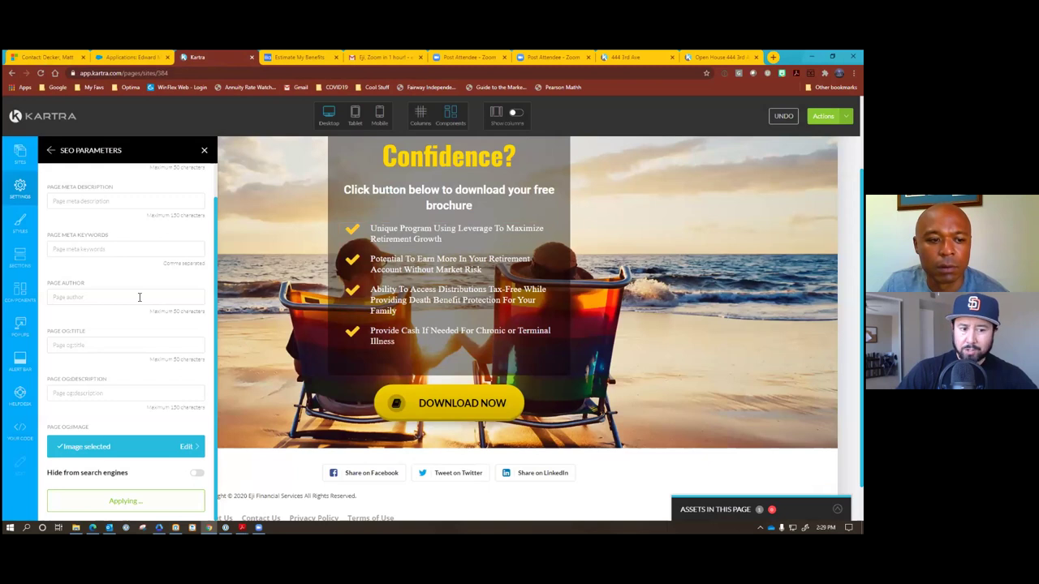
Enter the page author's name and set the meta description to 'How to Retire With Confidence'.
left_click(87, 297)
type("Eji Maxilom")
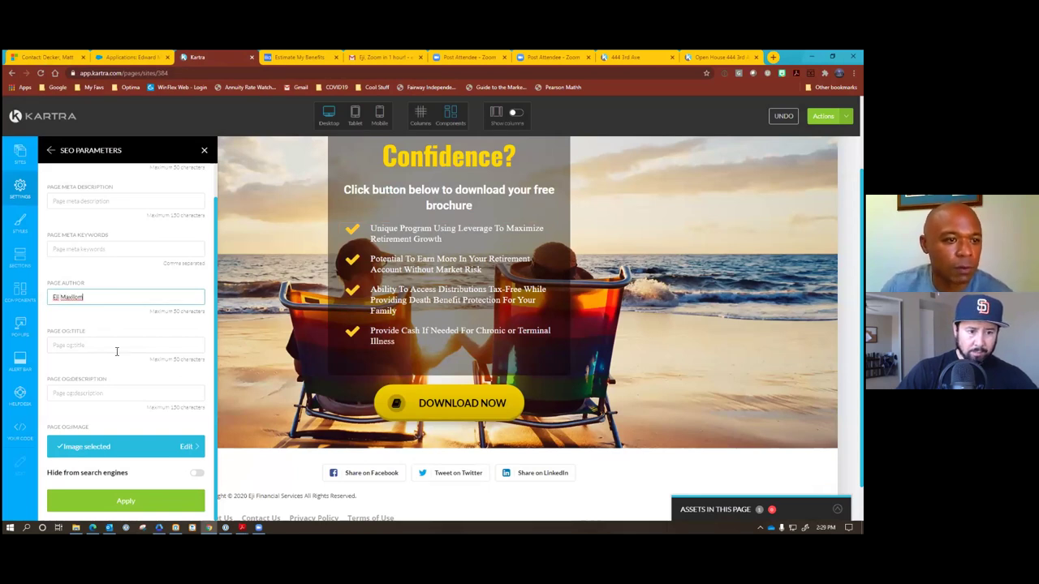
scroll(116, 351, "up", 1)
left_click(99, 239)
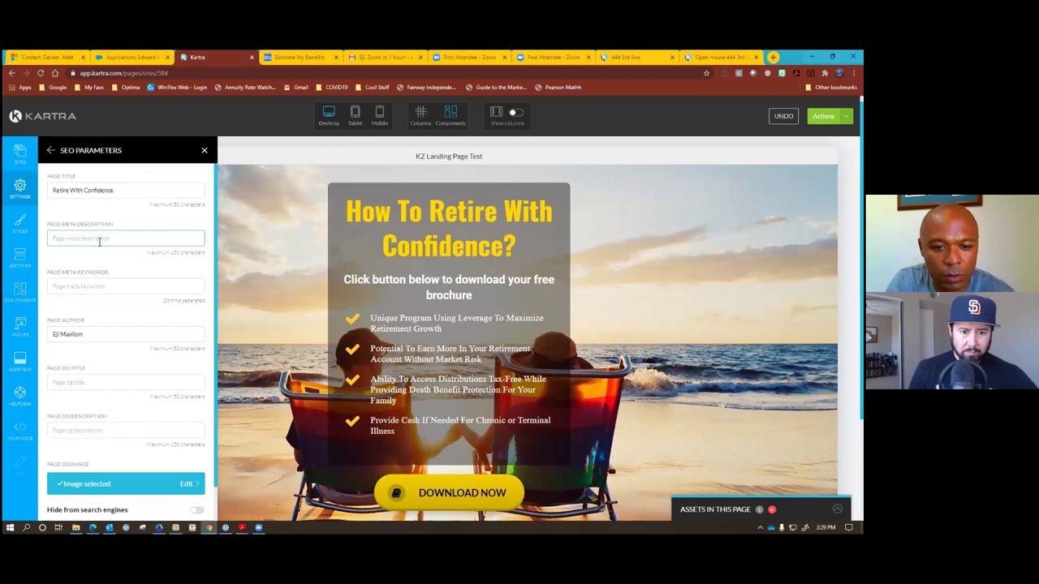
type("Do")
key("BackSpace")
type("own")
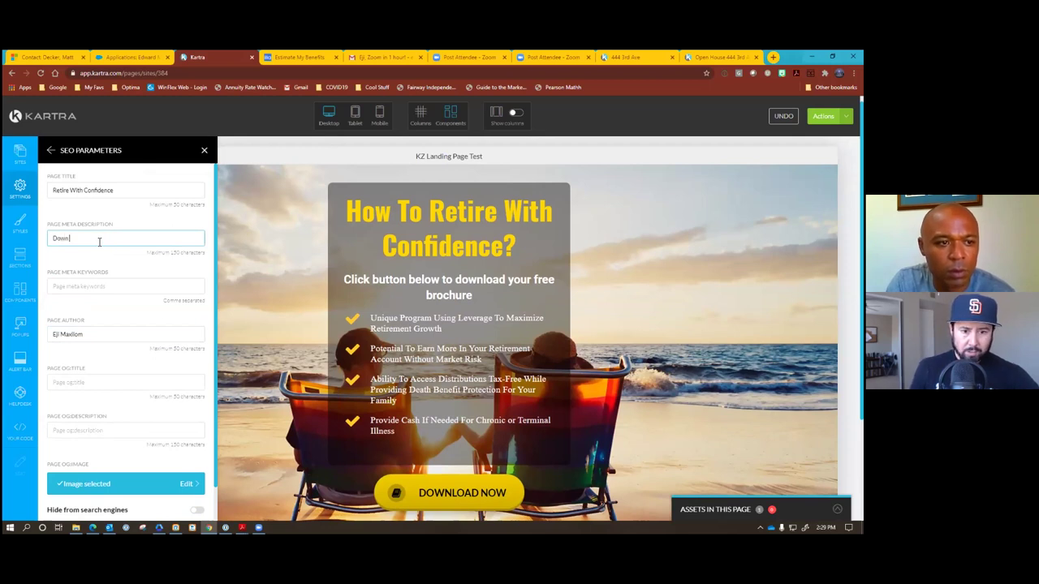
type("load")
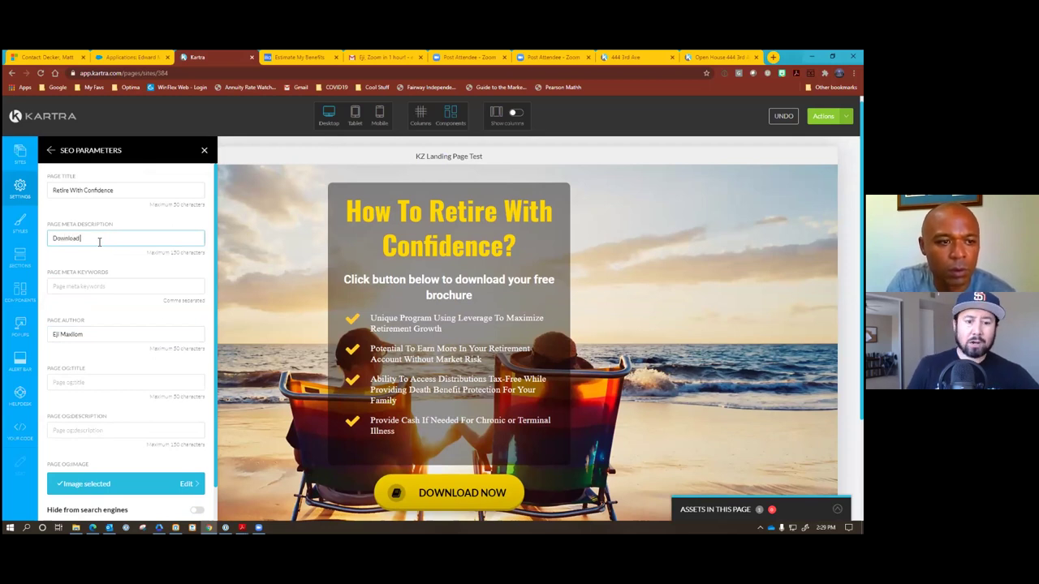
key("BackSpace")
key("BackSpace")
key("BackSpace")
key("BackSpace")
key("BackSpace")
key("BackSpace")
key("BackSpace")
key("BackSpace")
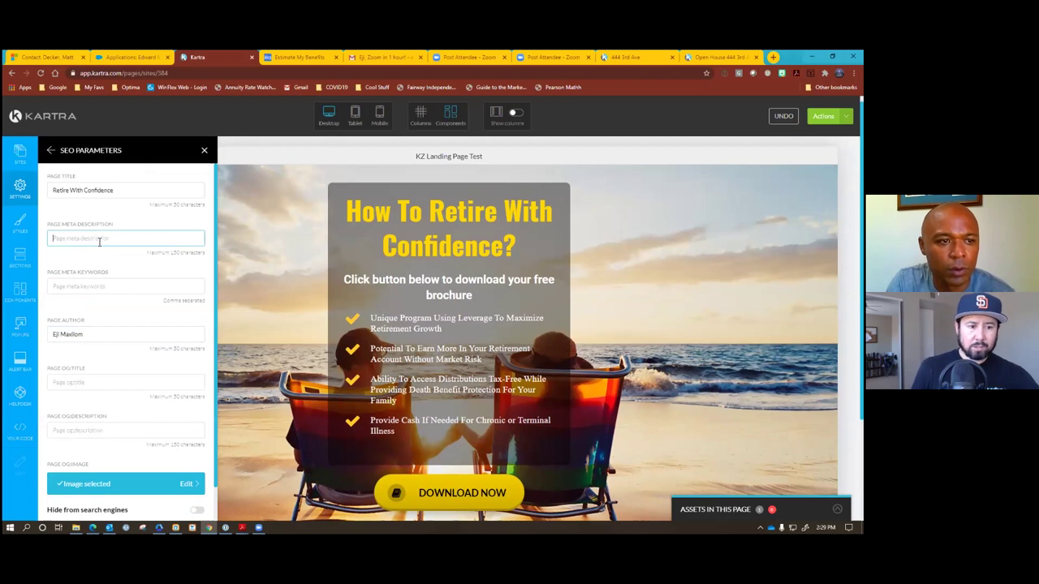
type("How to Retire")
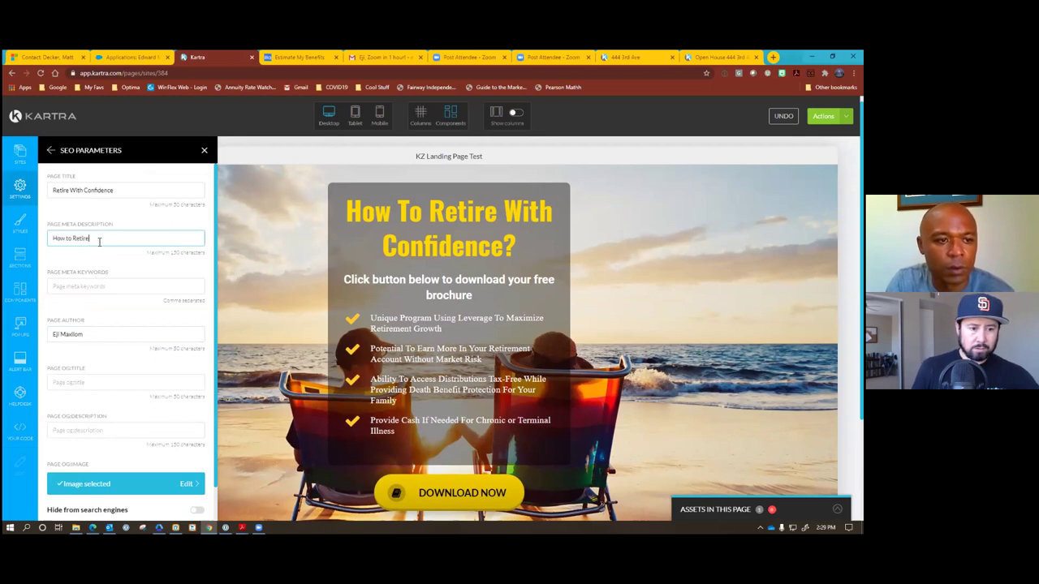
type(" With Confi")
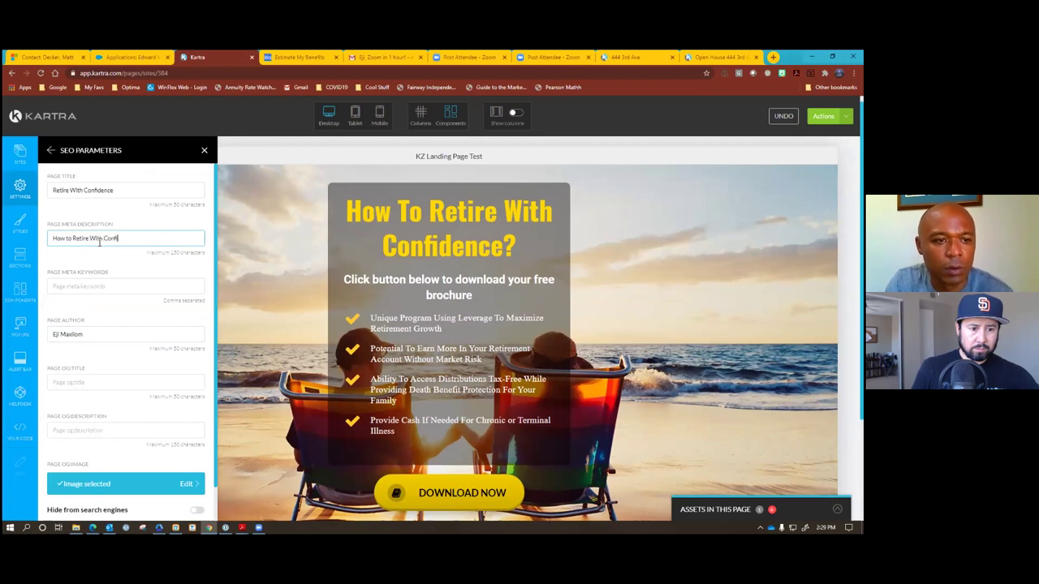
type("eence")
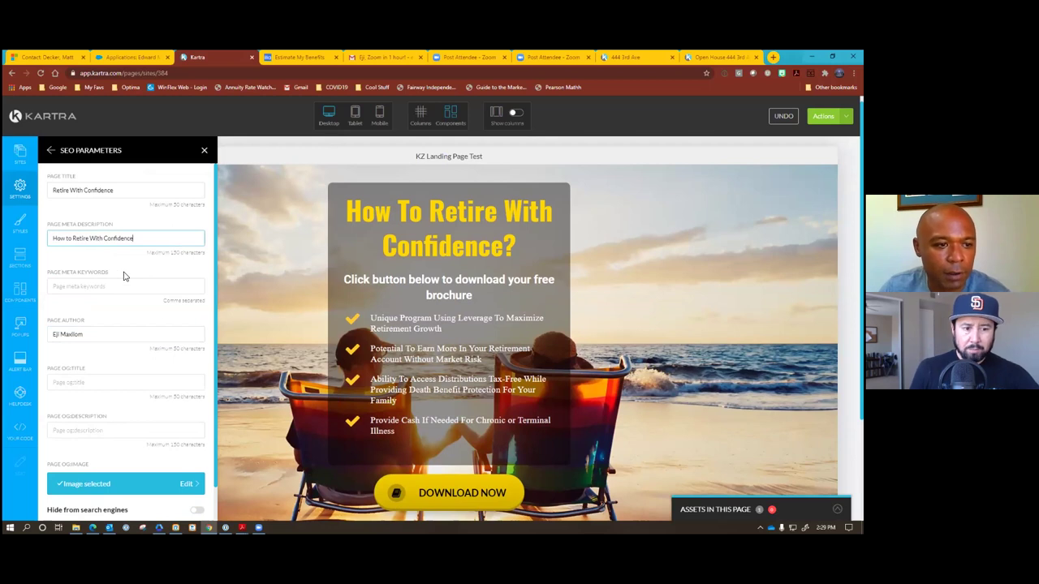
left_click(130, 284)
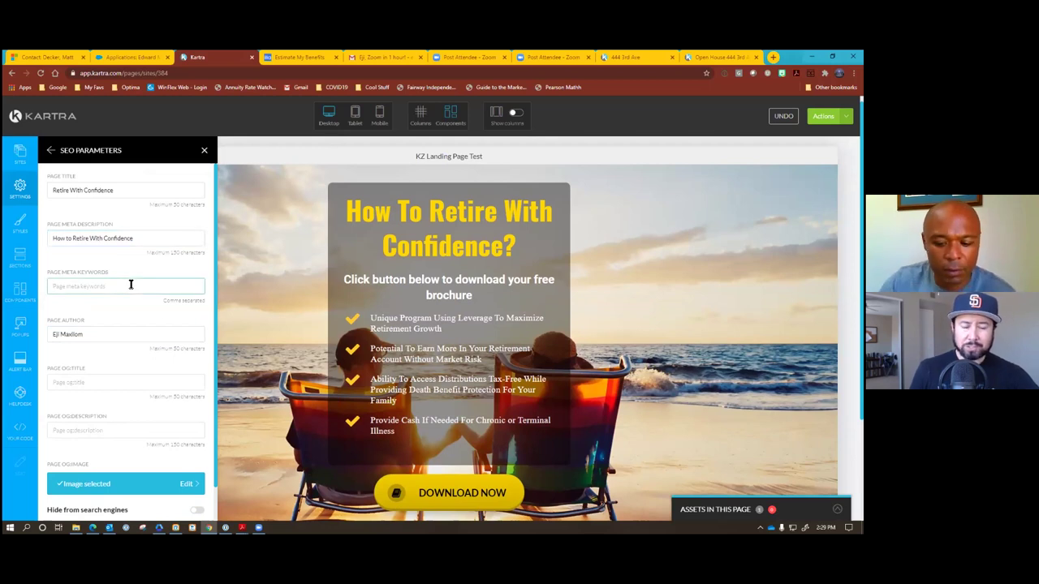
Enter the meta keywords 'life insurance, retirement, investments, insurance'.
type("life insu")
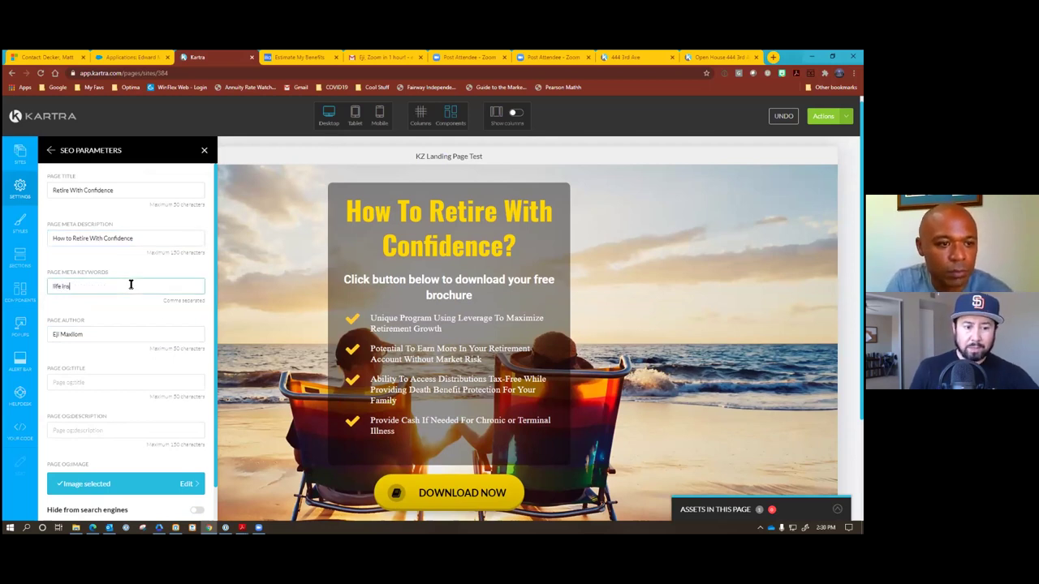
type("rance, ")
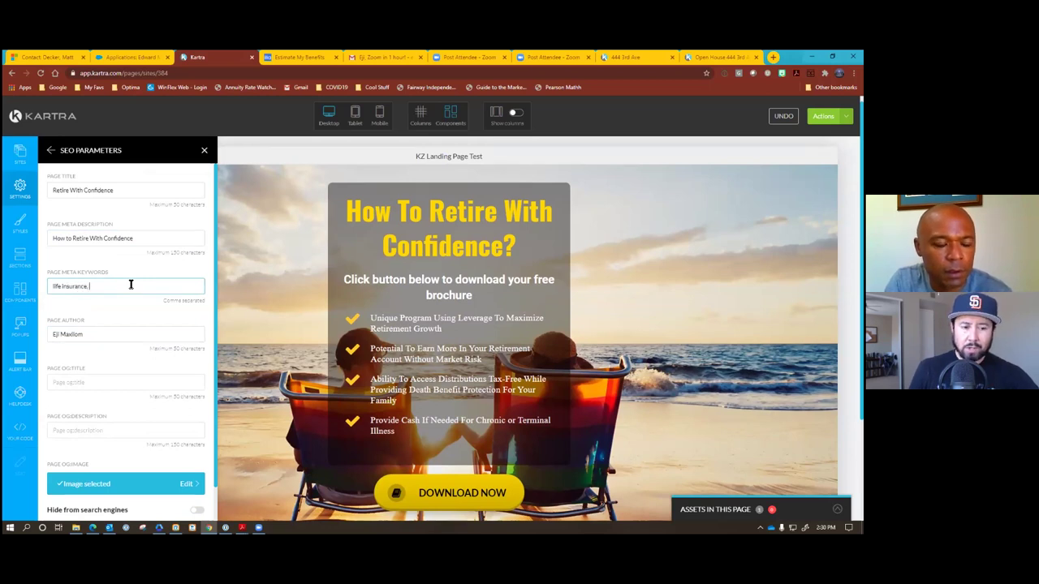
type("retirement,")
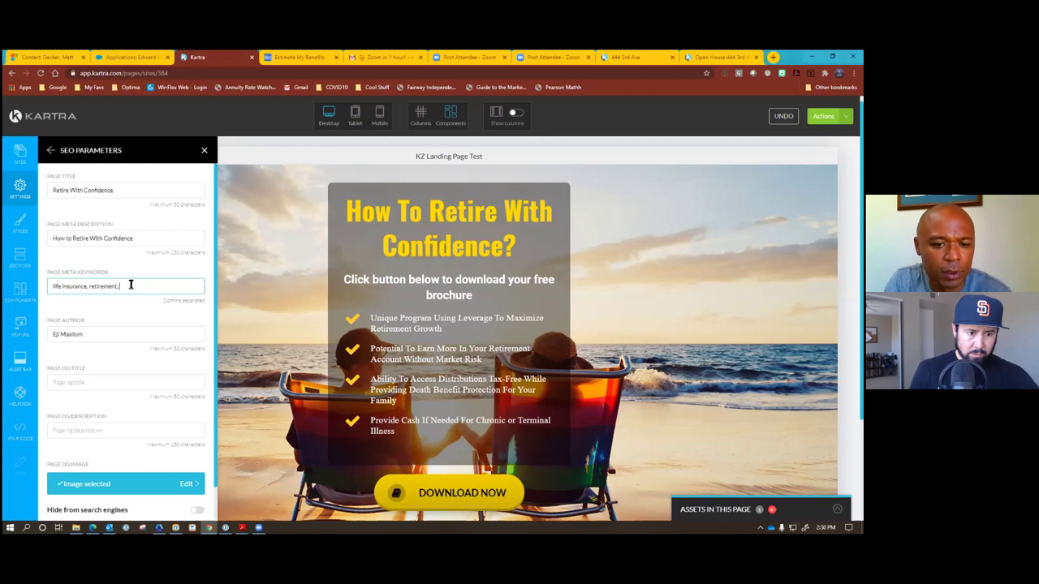
type("inves")
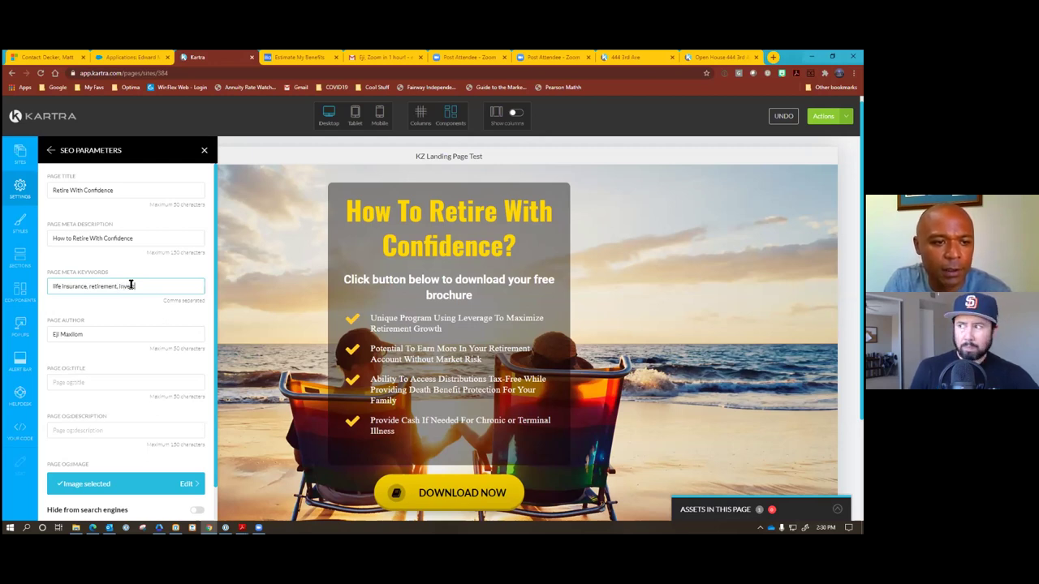
type("tment")
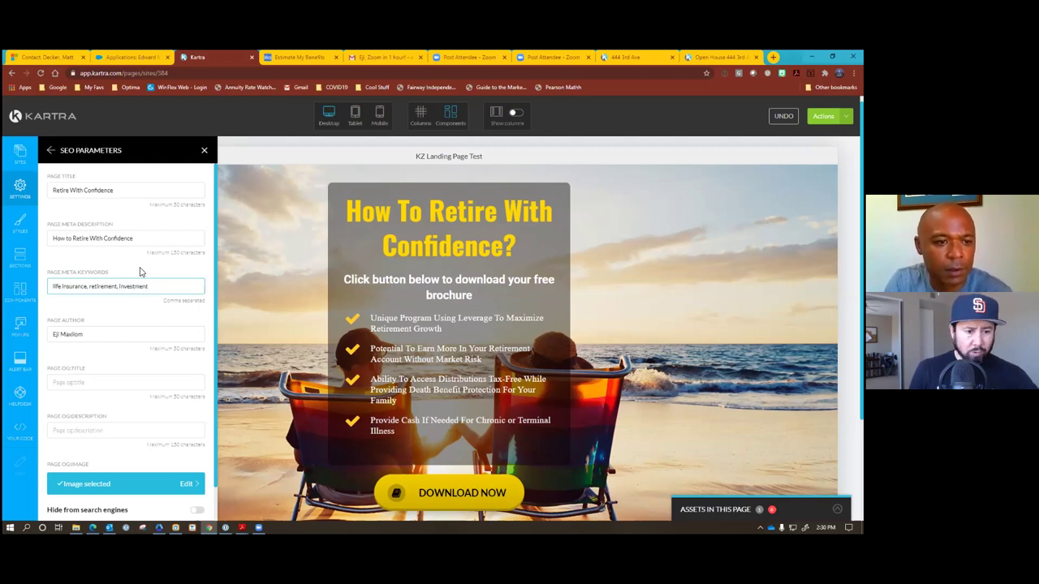
type("s,")
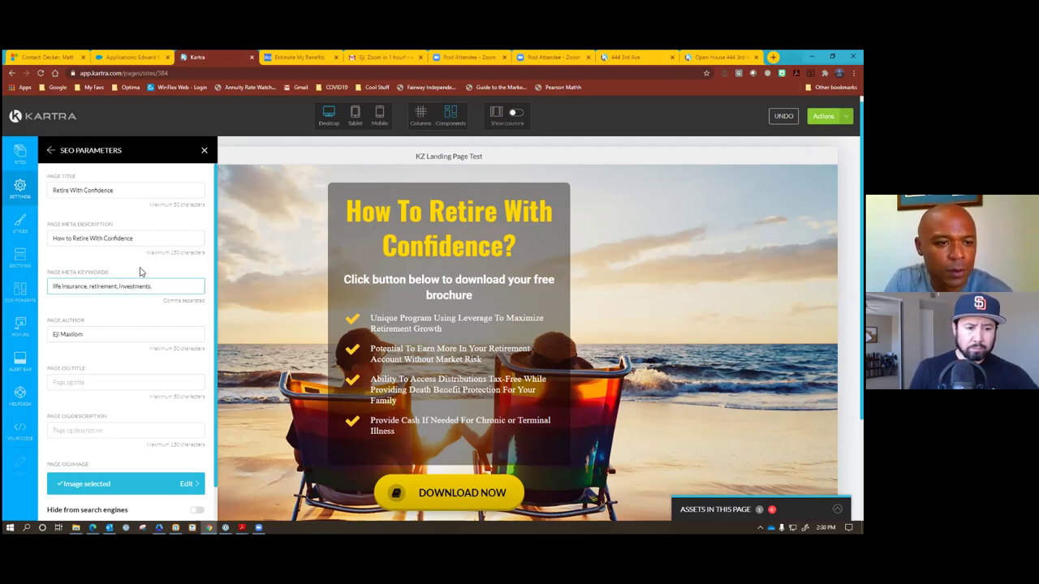
type(" life ins")
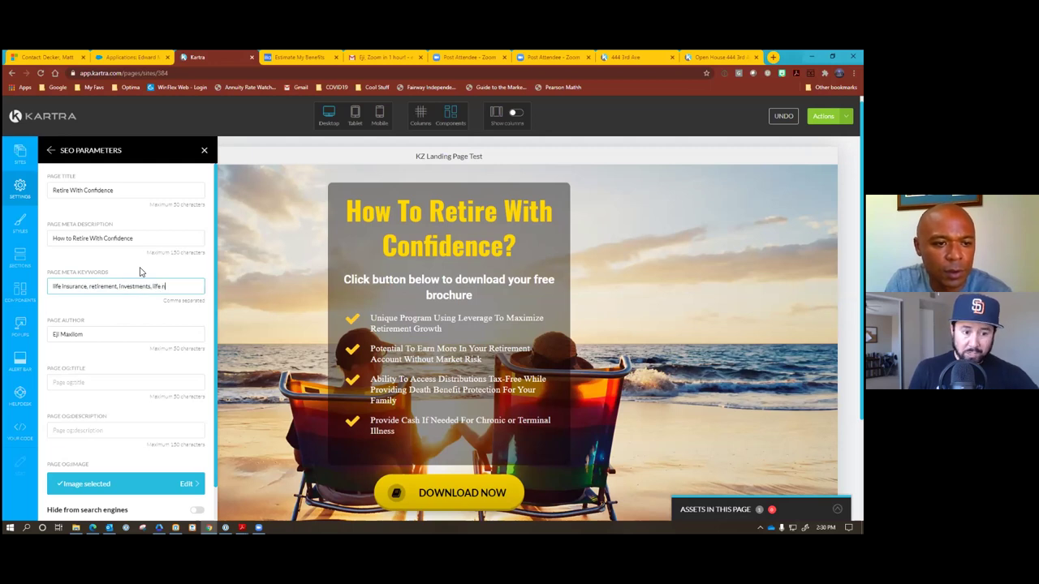
type("u")
key("BackSpace")
key("BackSpace")
key("BackSpace")
key("BackSpace")
key("BackSpace")
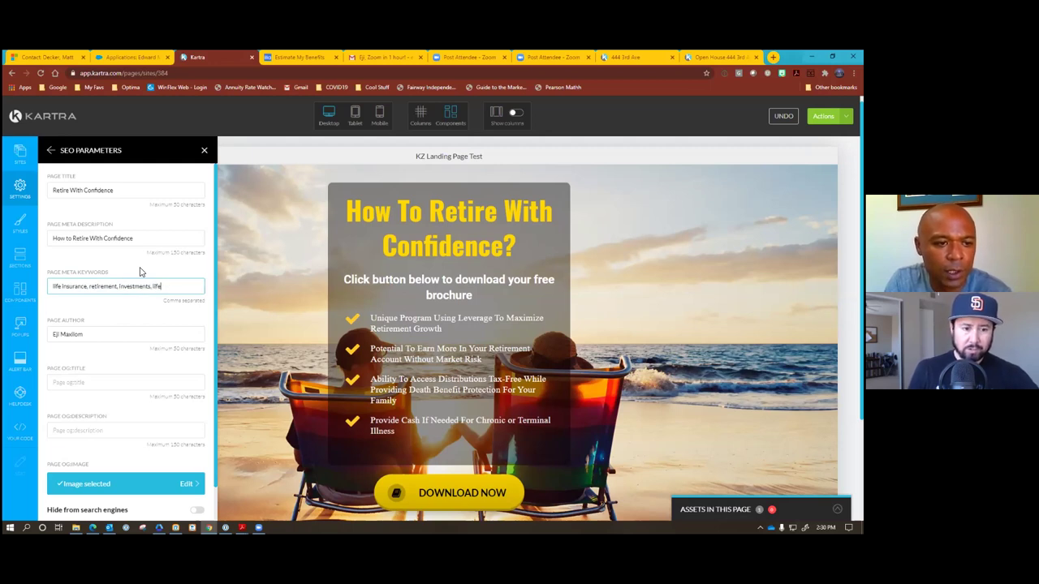
key("BackSpace")
key("BackSpace")
type("insurance,")
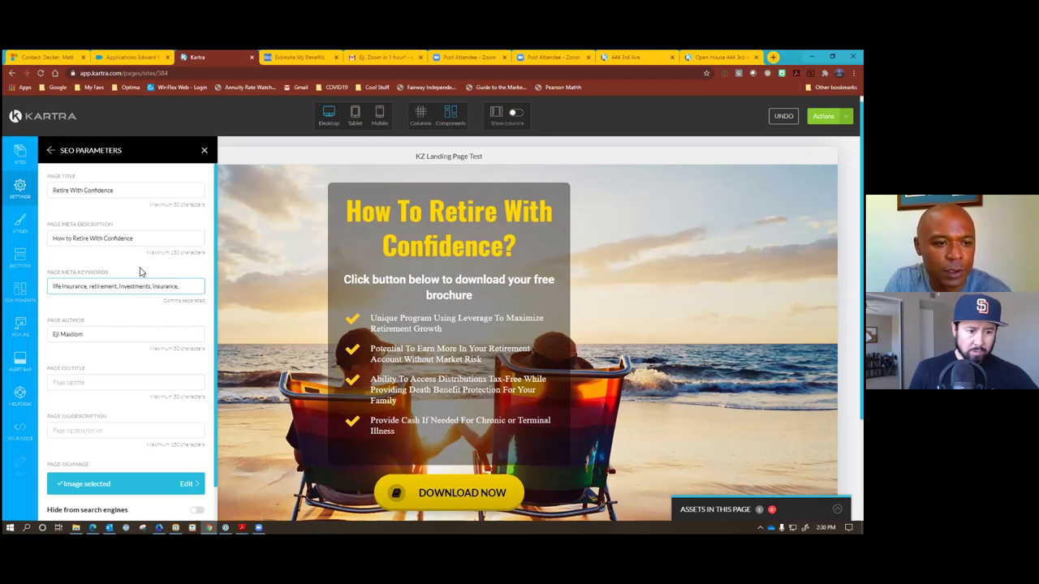
key("BackSpace")
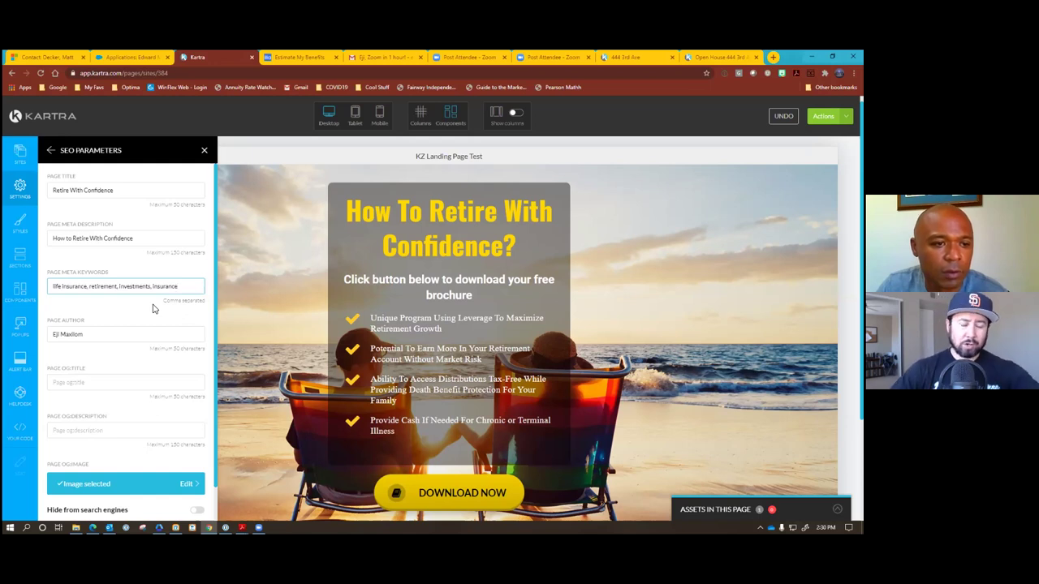
Apply the SEO settings to the landing page.
scroll(153, 309, "down", 1)
scroll(153, 324, "down", 2)
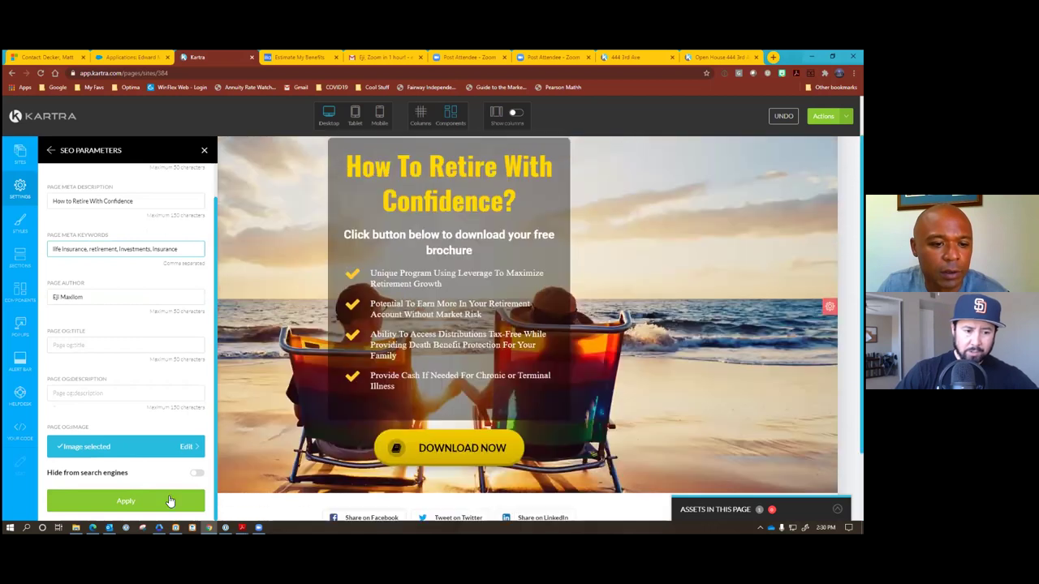
left_click(170, 500)
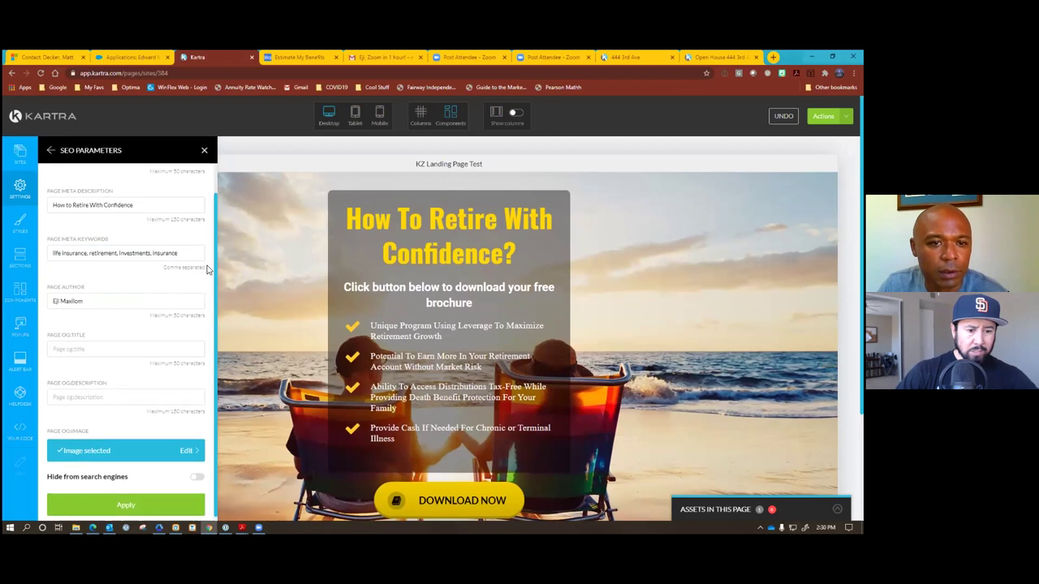
scroll(207, 270, "up", 1)
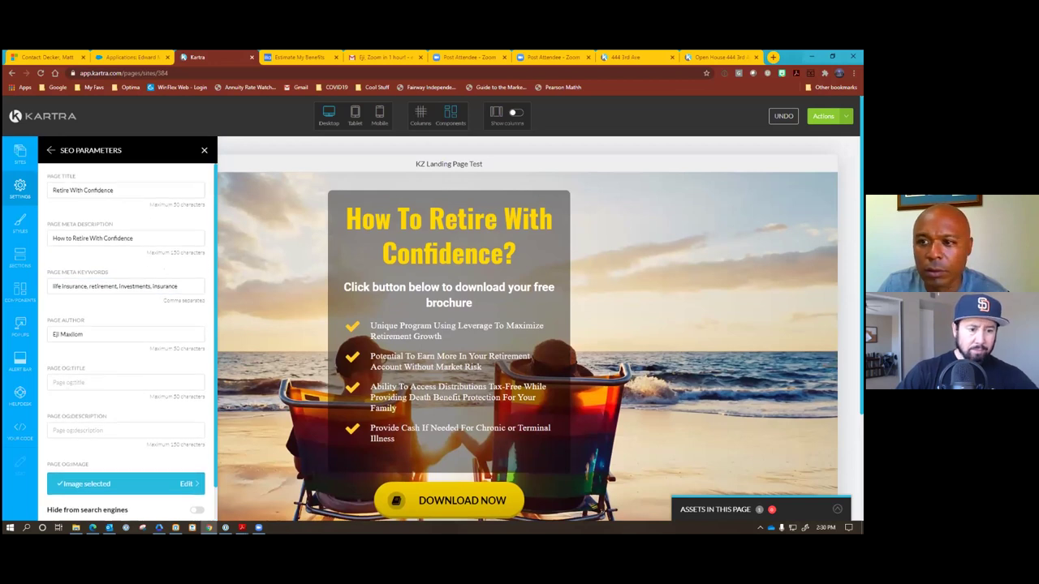
Close the SEO panel, save the page's progress and dismiss the confirmation.
left_click(204, 151)
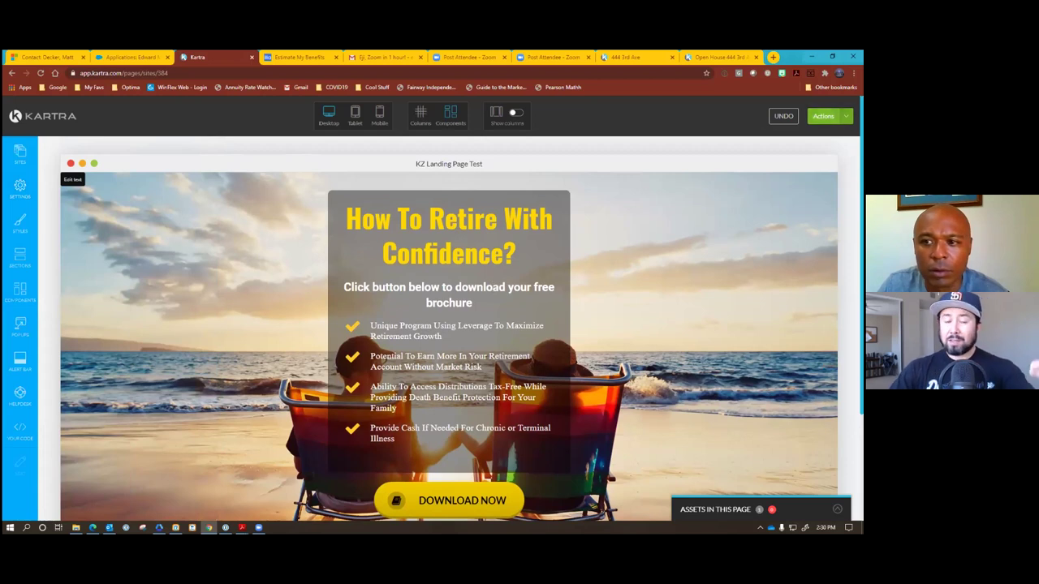
left_click(823, 116)
left_click(790, 154)
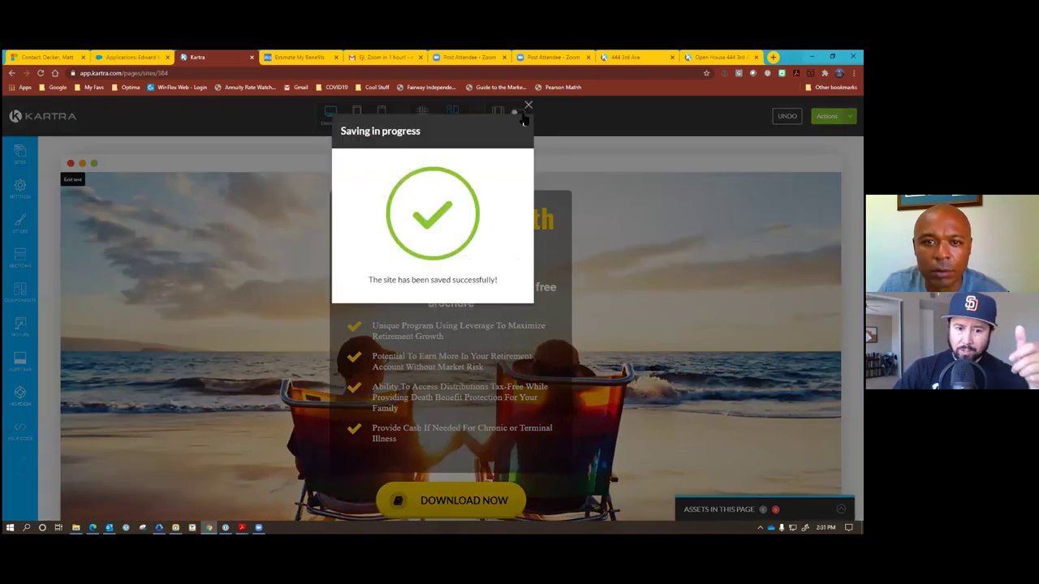
left_click(529, 105)
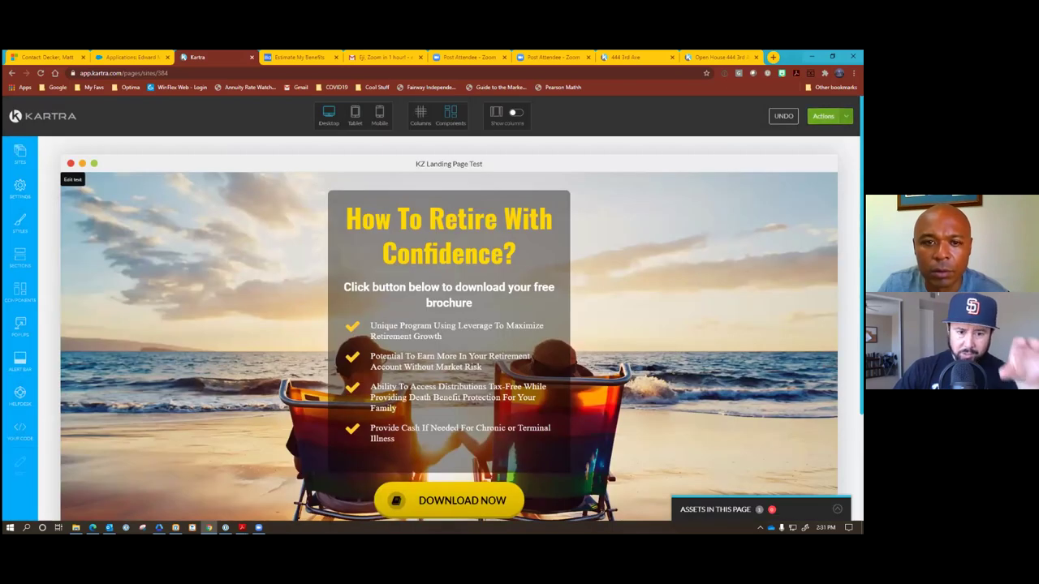
scroll(449, 325, "down", 1)
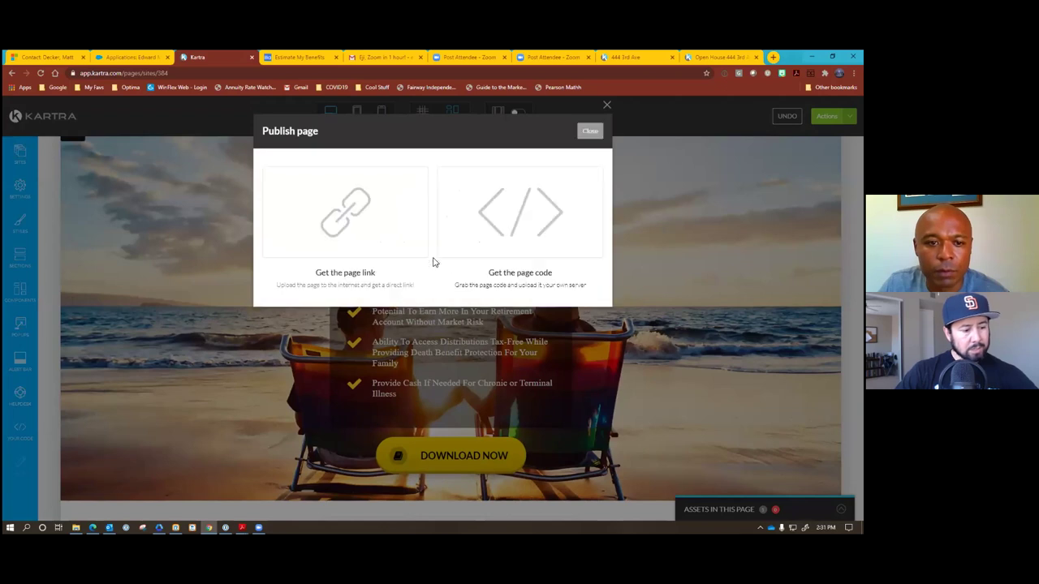
Copy the published page link, view the live page in a new tab, then close the publish dialog.
left_click(346, 268)
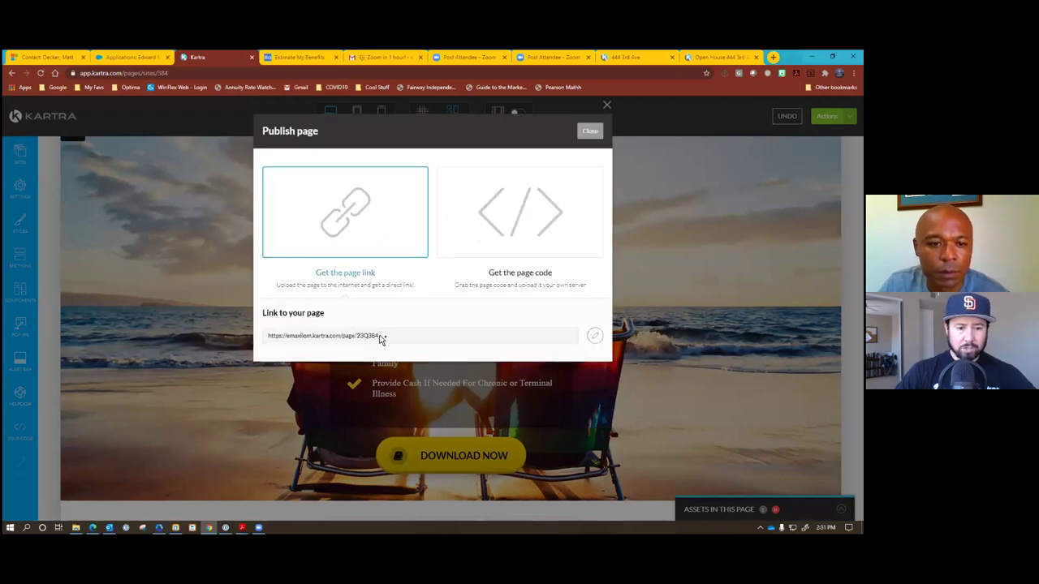
left_click_drag(381, 338, 260, 341)
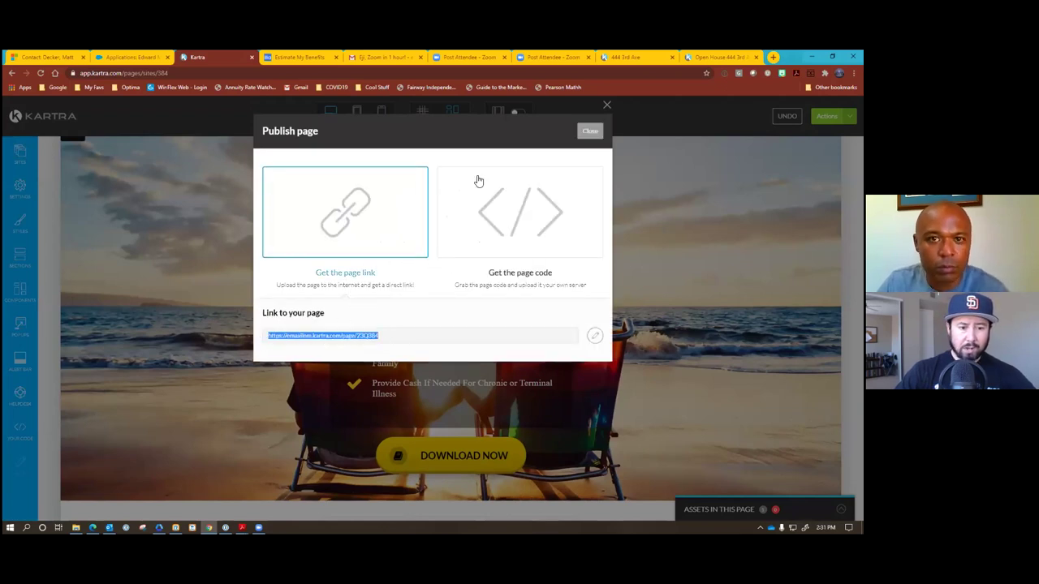
key("ctrl+c")
key("ctrl+t")
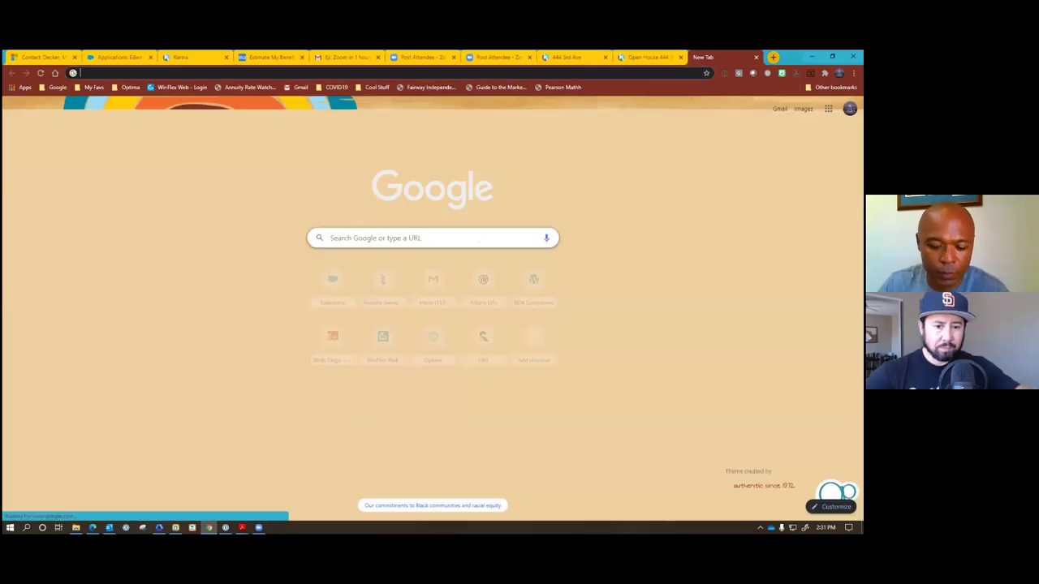
key("ctrl+v")
key("Return")
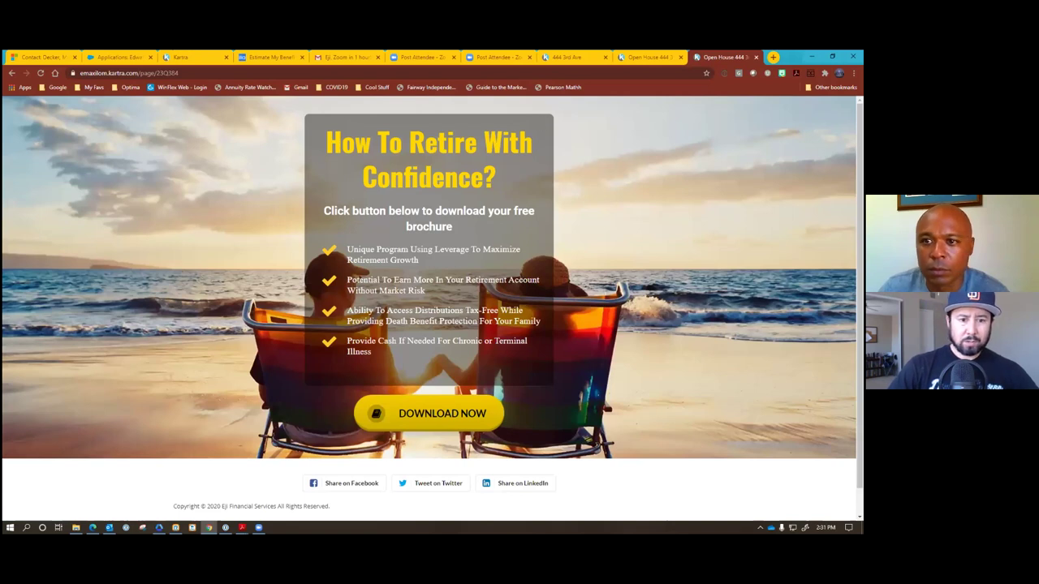
left_click(756, 57)
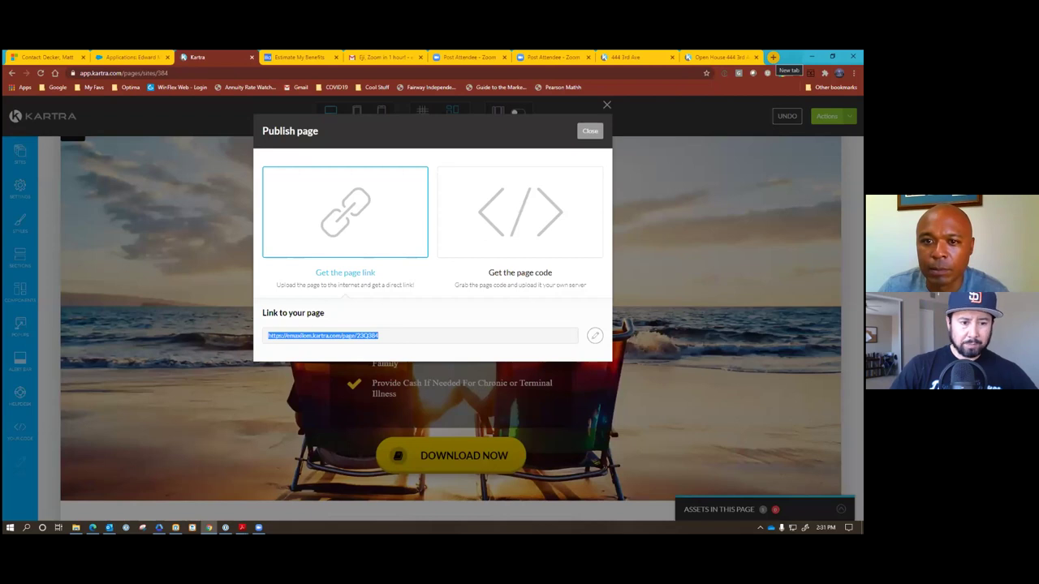
key("Escape")
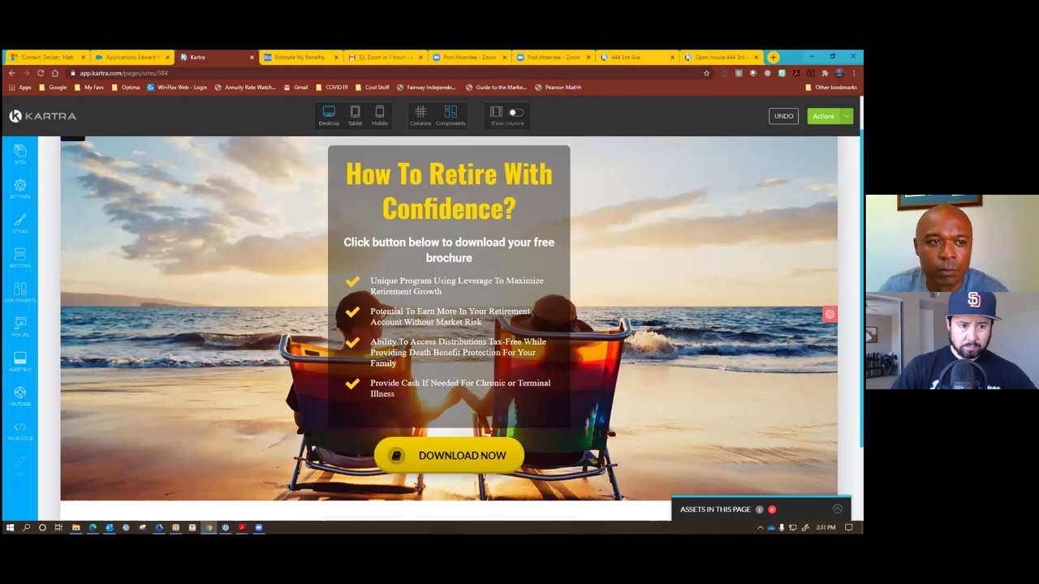
scroll(81, 186, "up", 1)
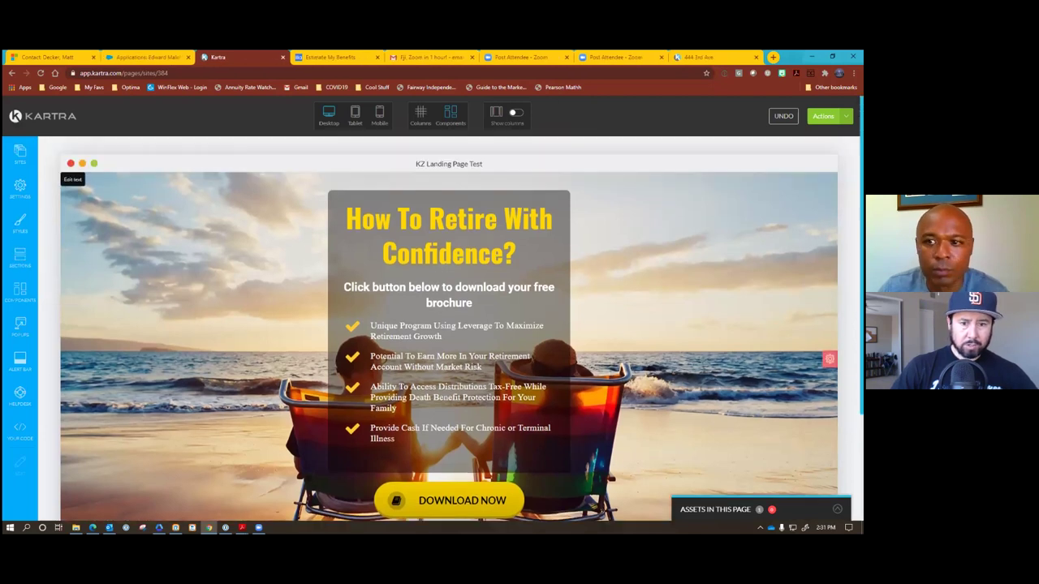
Exit the page editor to the dashboard and edit the KZ Landing Page Test form in My Forms.
left_click(823, 116)
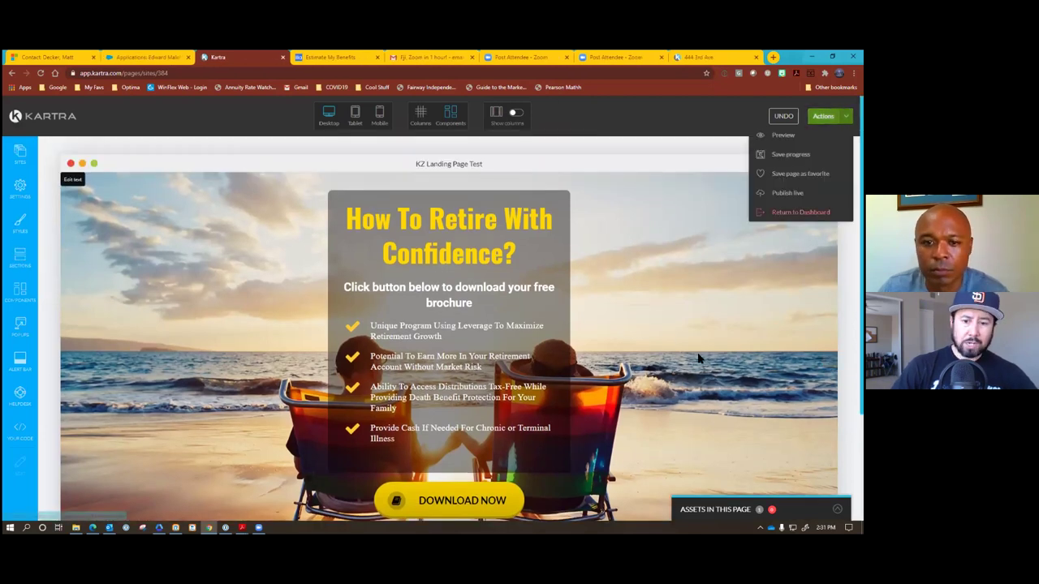
left_click(800, 212)
left_click(514, 130)
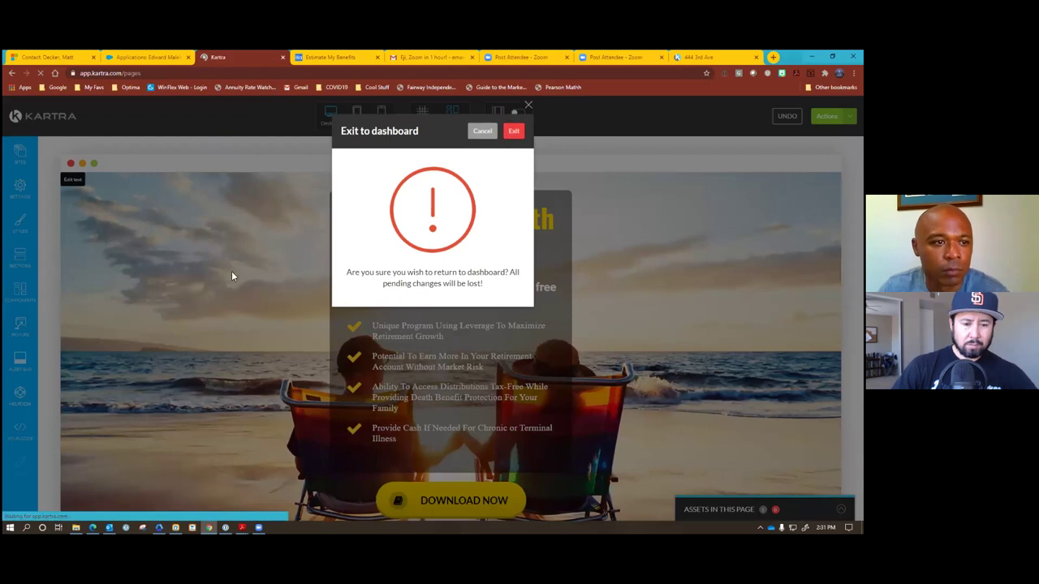
left_click(50, 212)
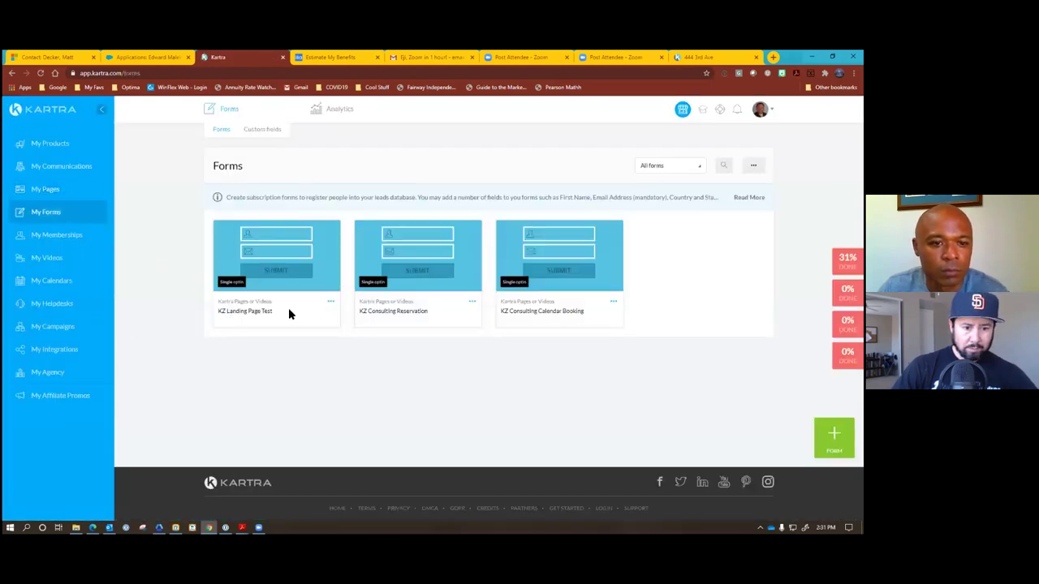
left_click(330, 304)
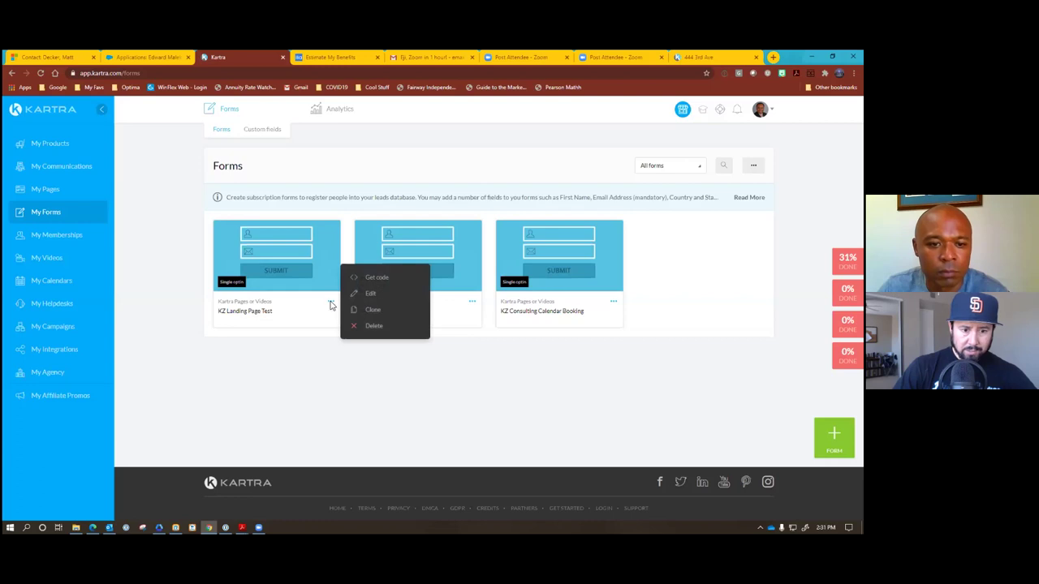
left_click(373, 293)
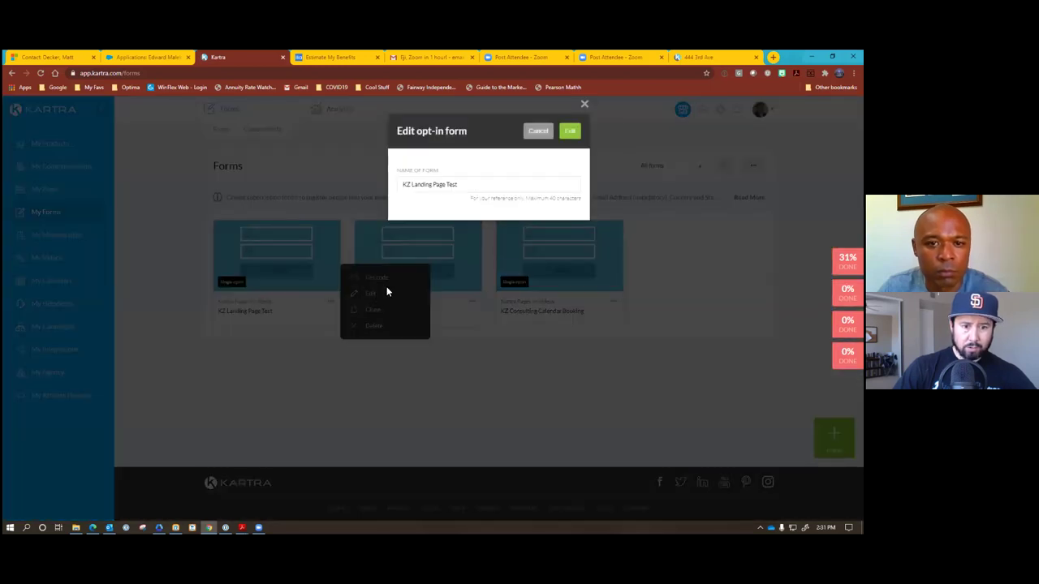
Rename the form to 'KZ Opt-In Form' and save the name.
left_click(461, 184)
double_click(456, 184)
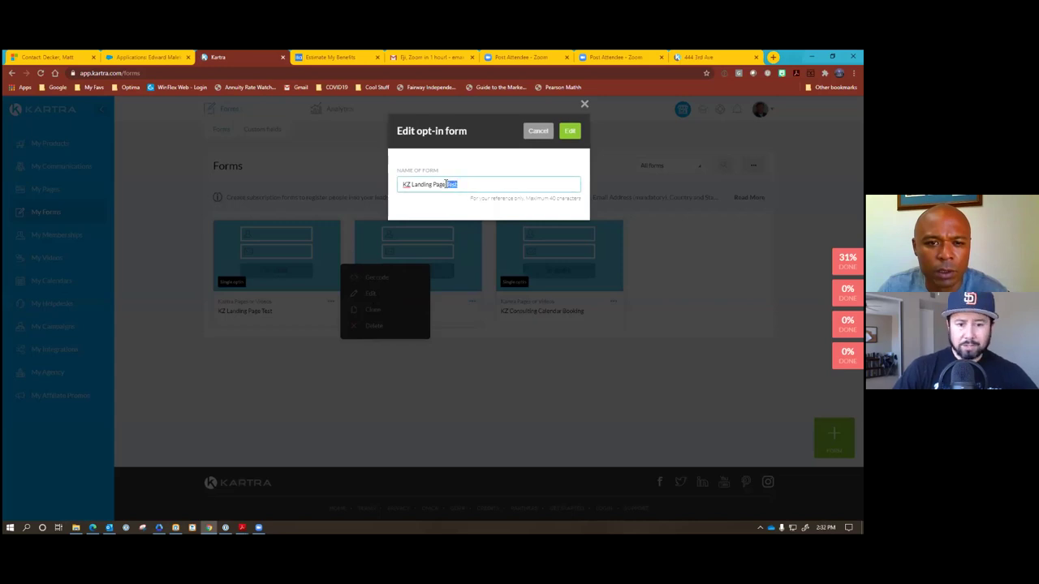
key("BackSpace")
type("Form")
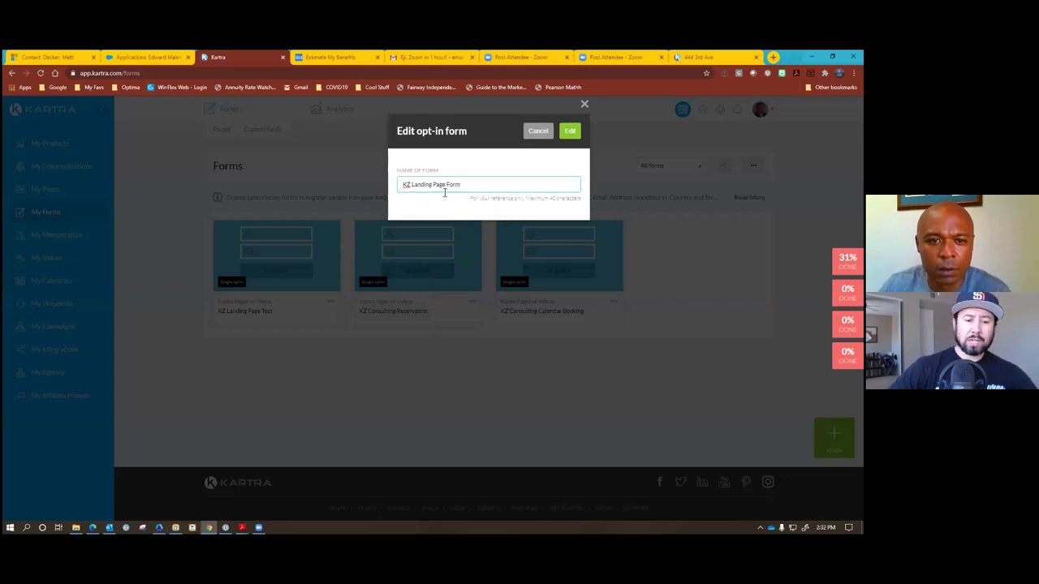
left_click(446, 186)
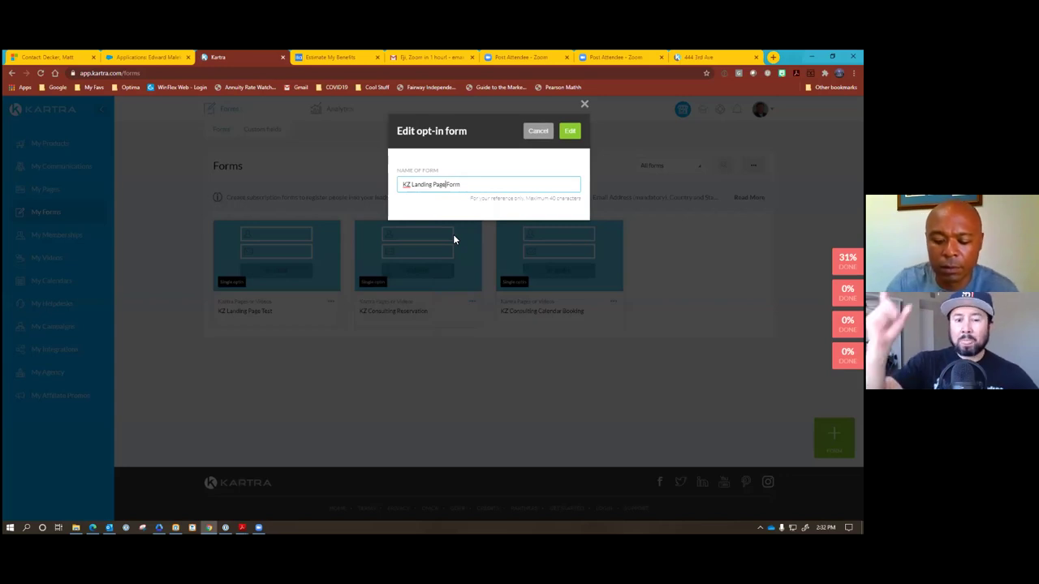
key("BackSpace")
key("BackSpace")
key("BackSpace")
key("BackSpace")
key("BackSpace")
key("BackSpace")
key("BackSpace")
key("BackSpace")
key("BackSpace")
key("BackSpace")
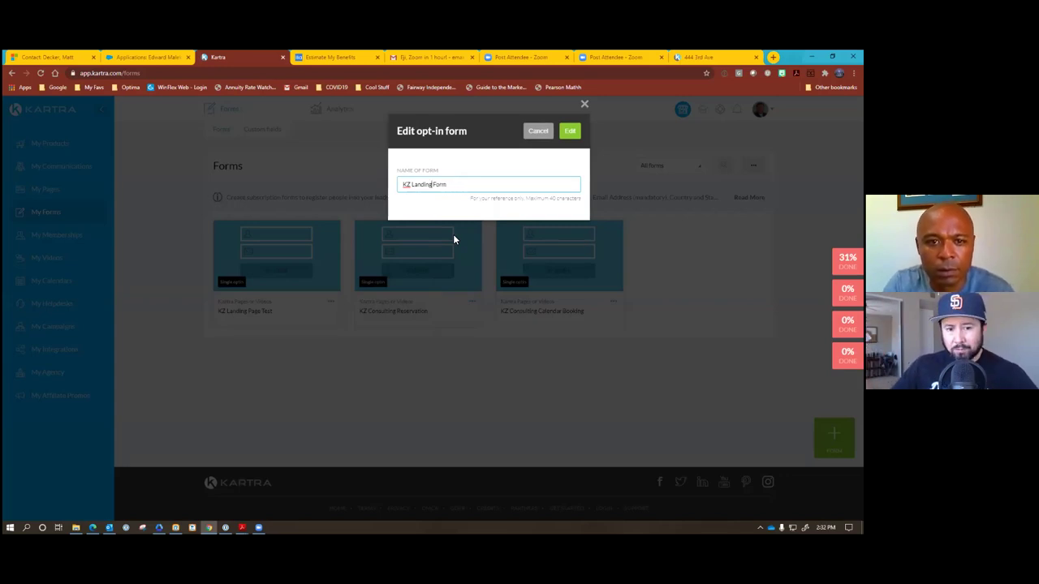
key("BackSpace")
key("BackSpace")
type("Opt")
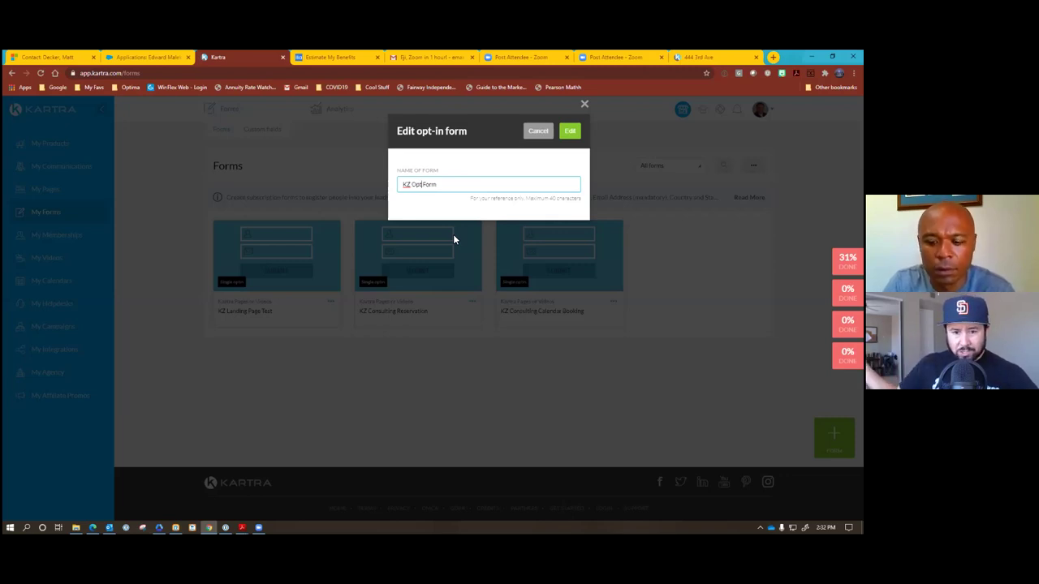
type("In")
key("BackSpace")
key("BackSpace")
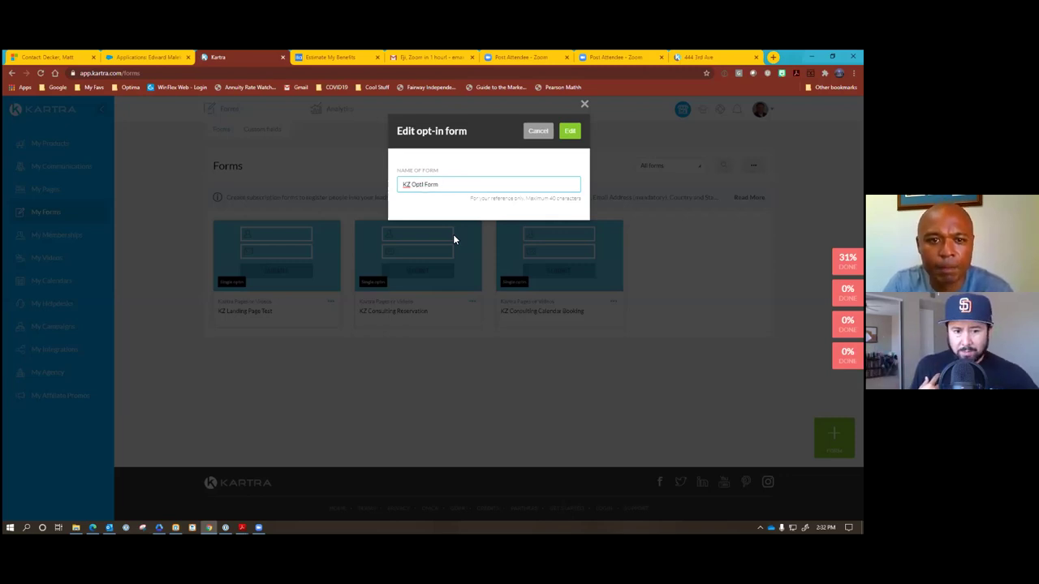
key("BackSpace")
type("-In")
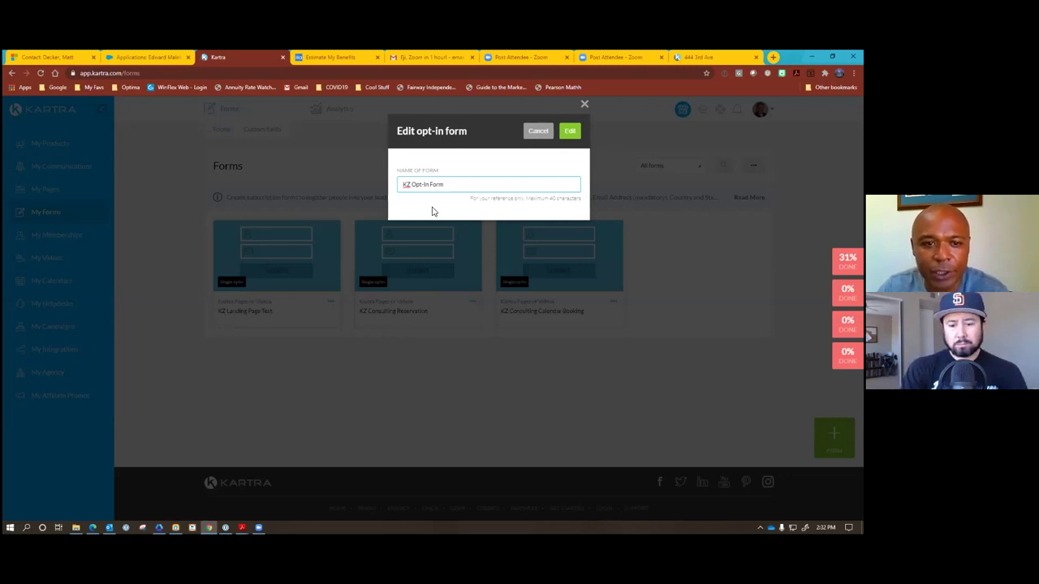
left_click(571, 131)
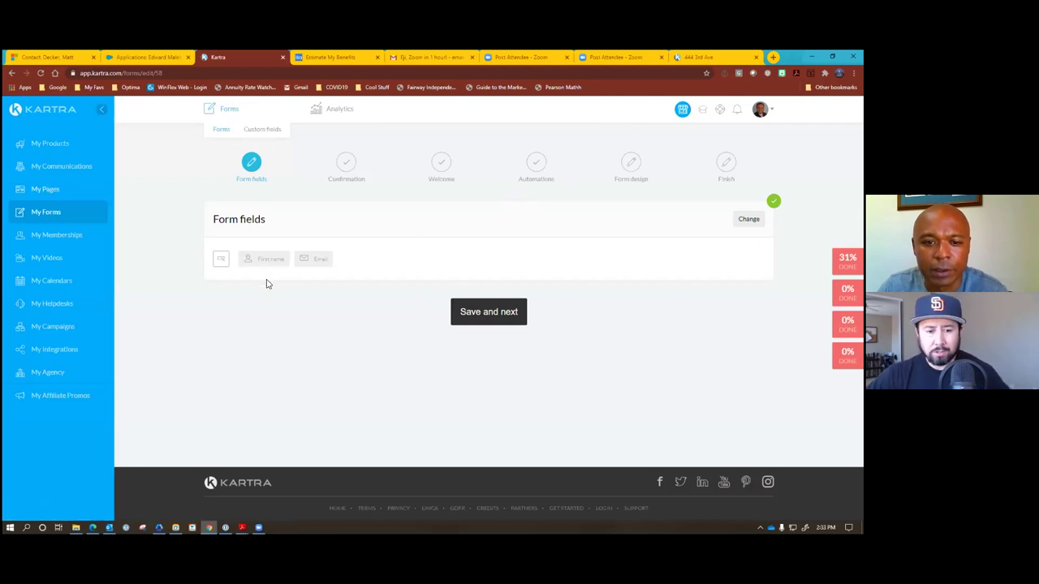
Keep the name and email fields and single opt-in to KZ Landing Page Test TY, advancing to Welcome.
left_click(460, 314)
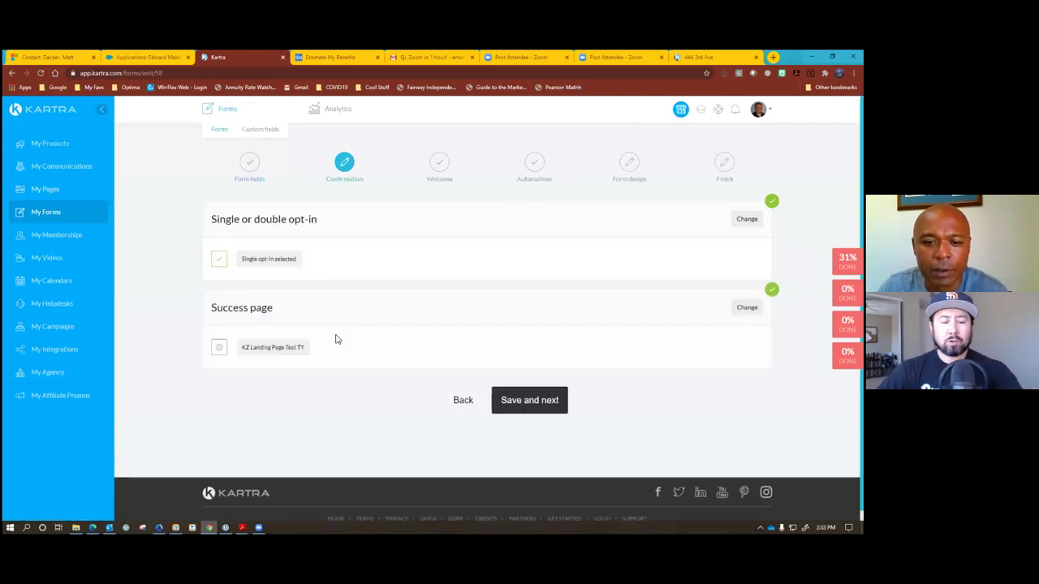
left_click(459, 401)
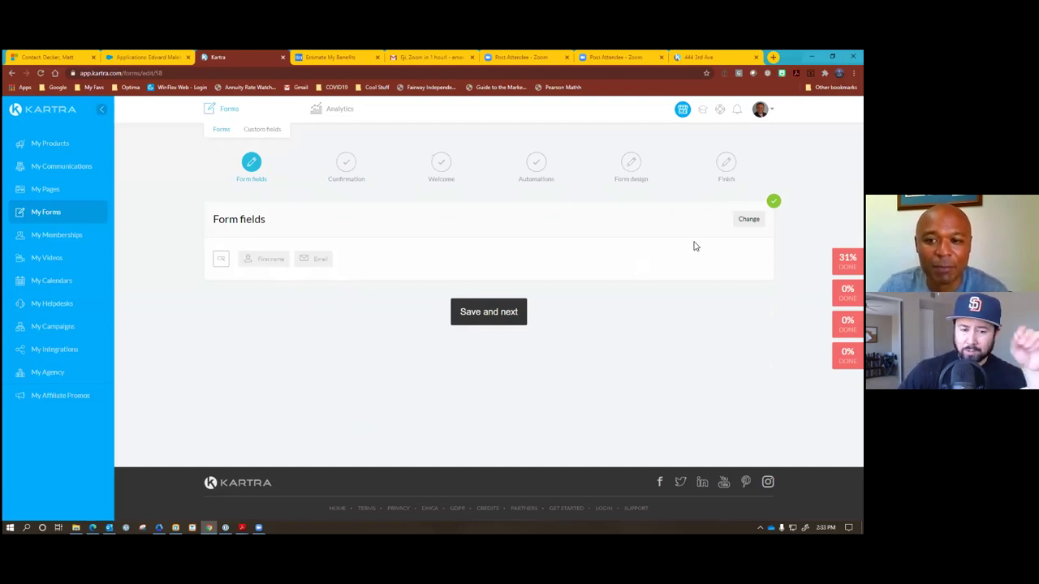
left_click(511, 321)
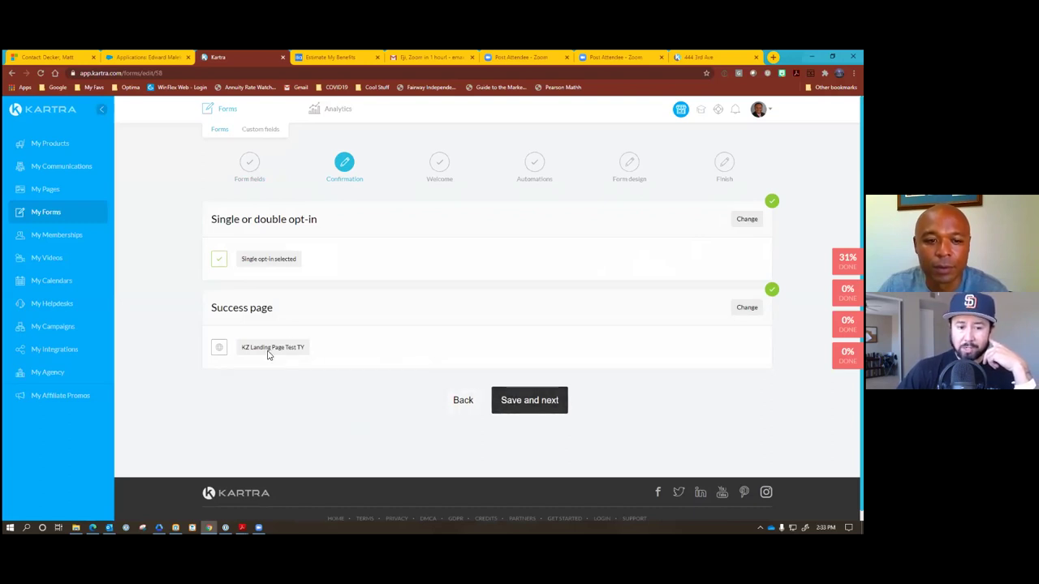
left_click(513, 406)
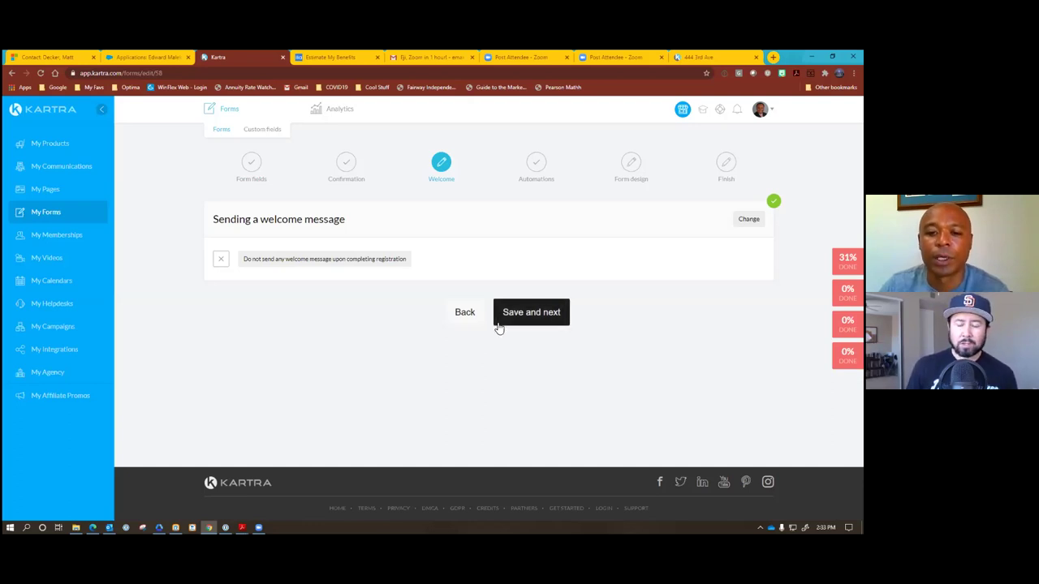
Review the welcome-message options, keep 'Do not send', and advance to Automations.
left_click(530, 311)
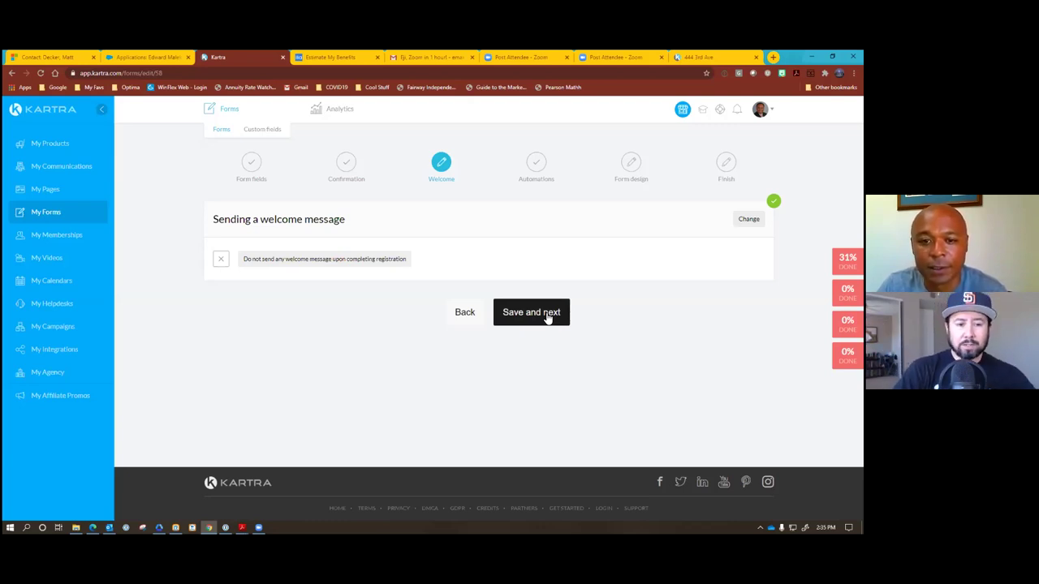
left_click(548, 318)
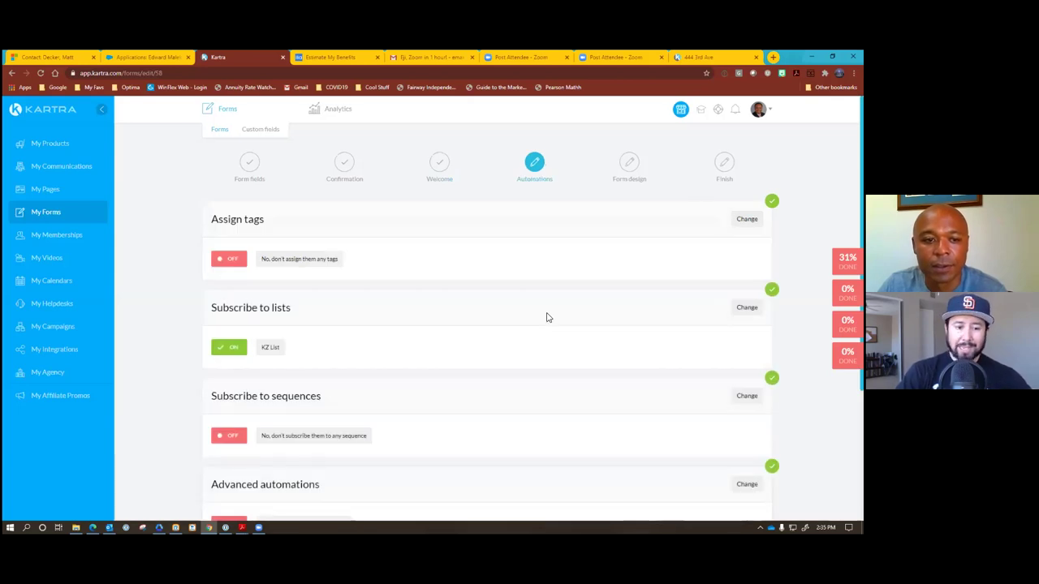
Keep the KZ List automations, save the form design, finish setup, and go to the Pages list.
scroll(547, 316, "down", 1)
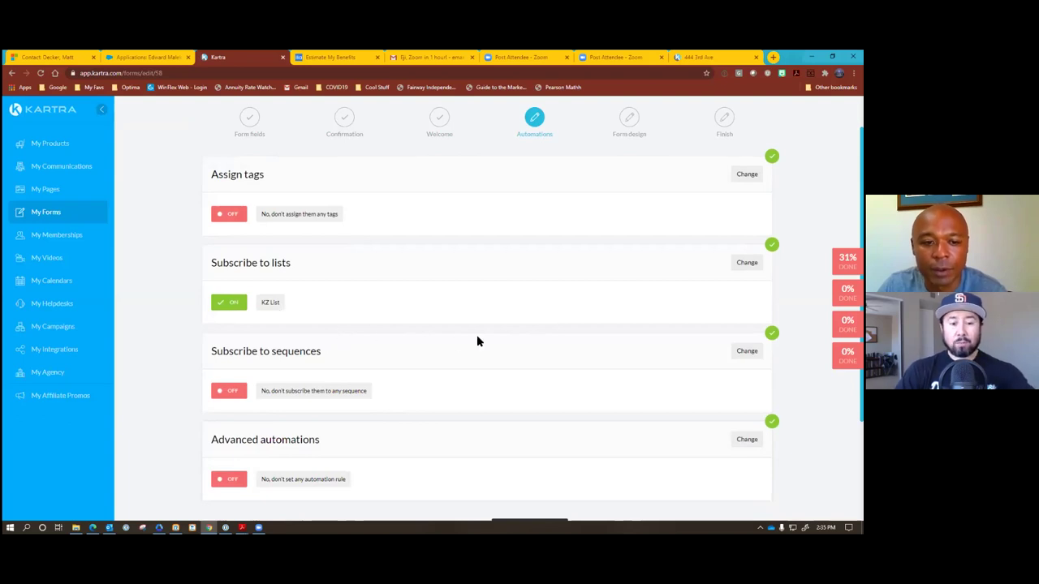
scroll(477, 342, "down", 1)
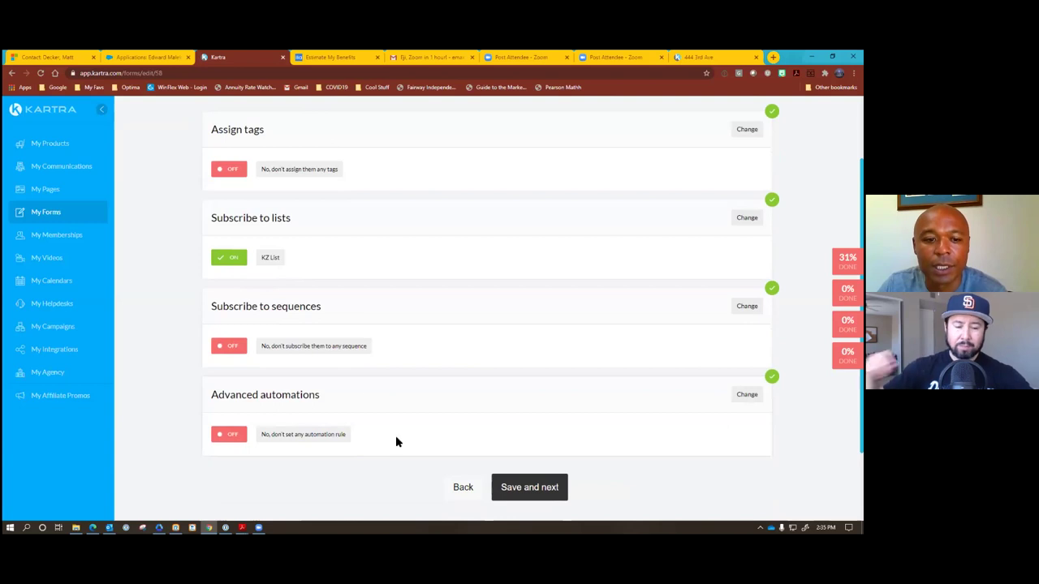
left_click(523, 488)
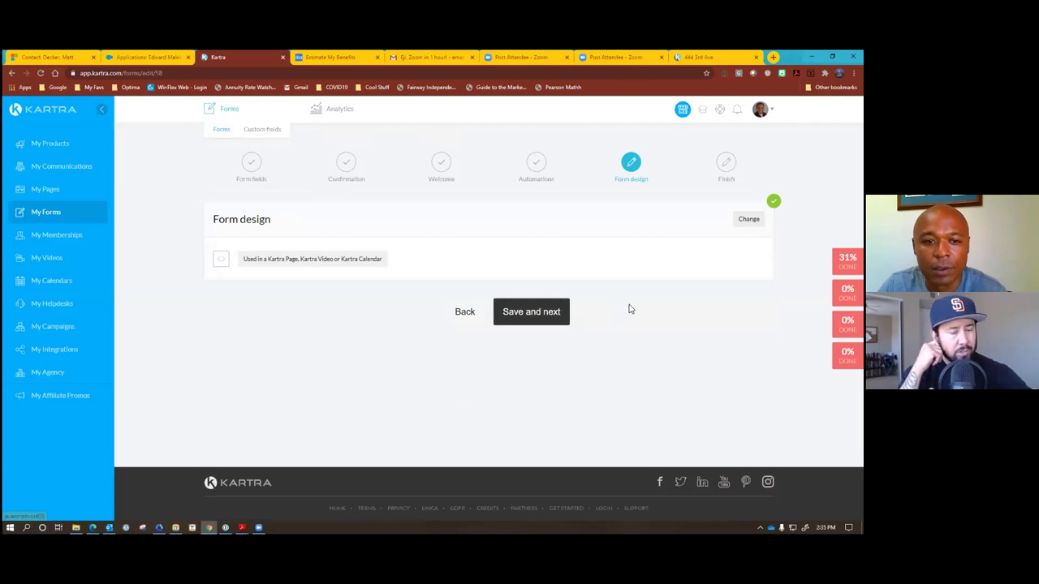
left_click(748, 219)
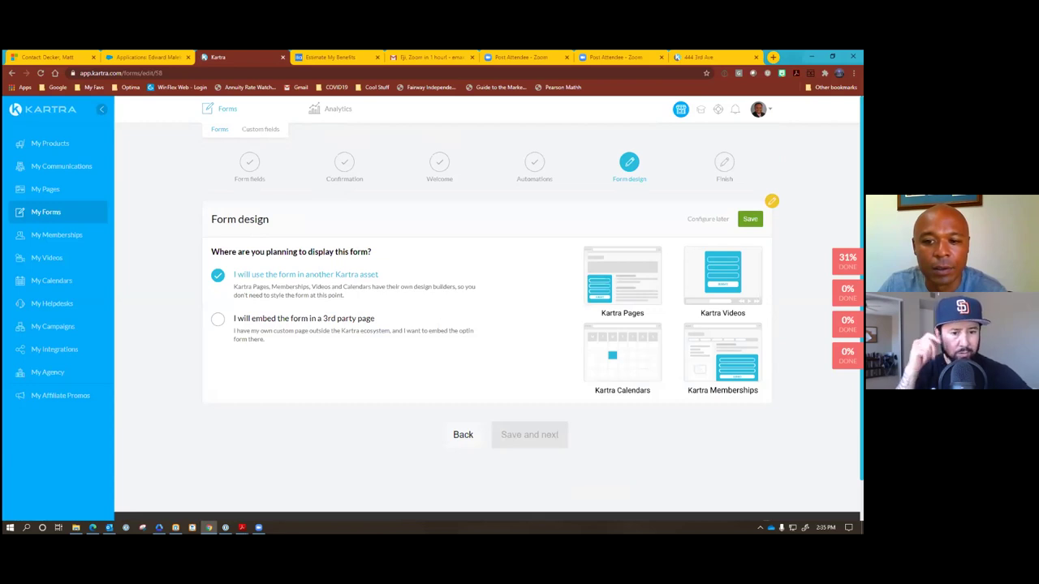
left_click(750, 219)
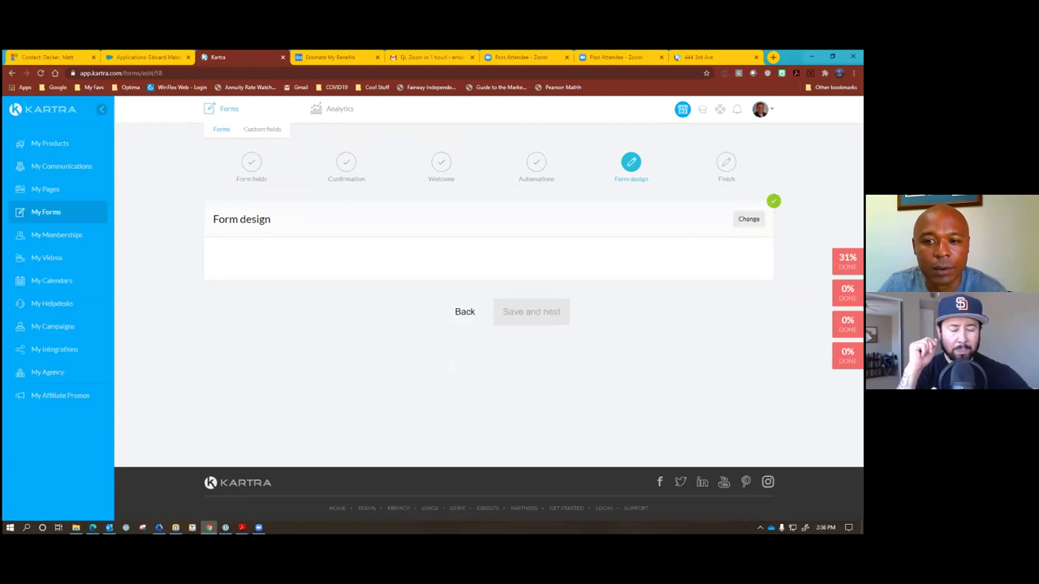
left_click(536, 311)
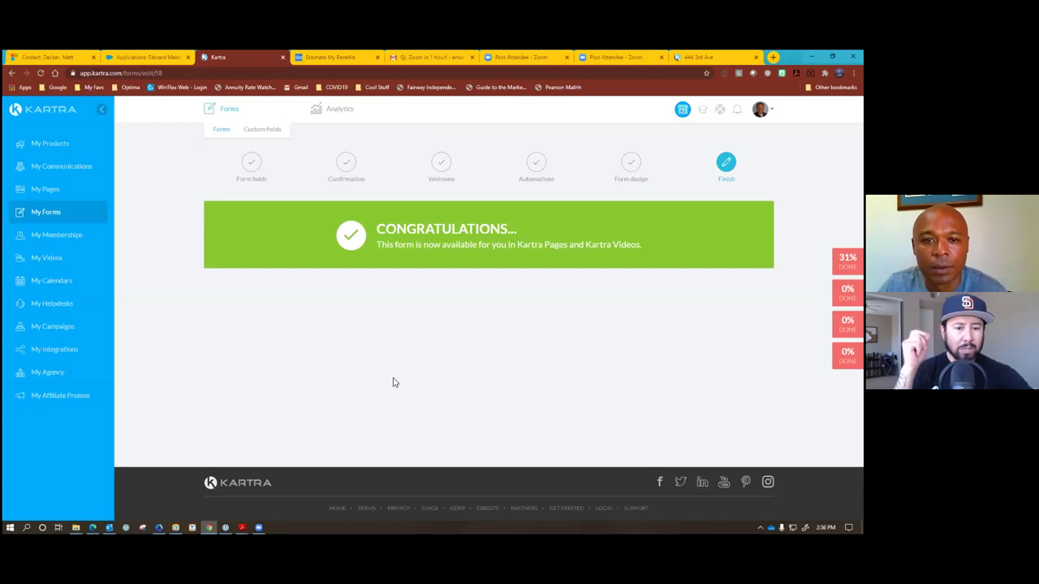
left_click(48, 191)
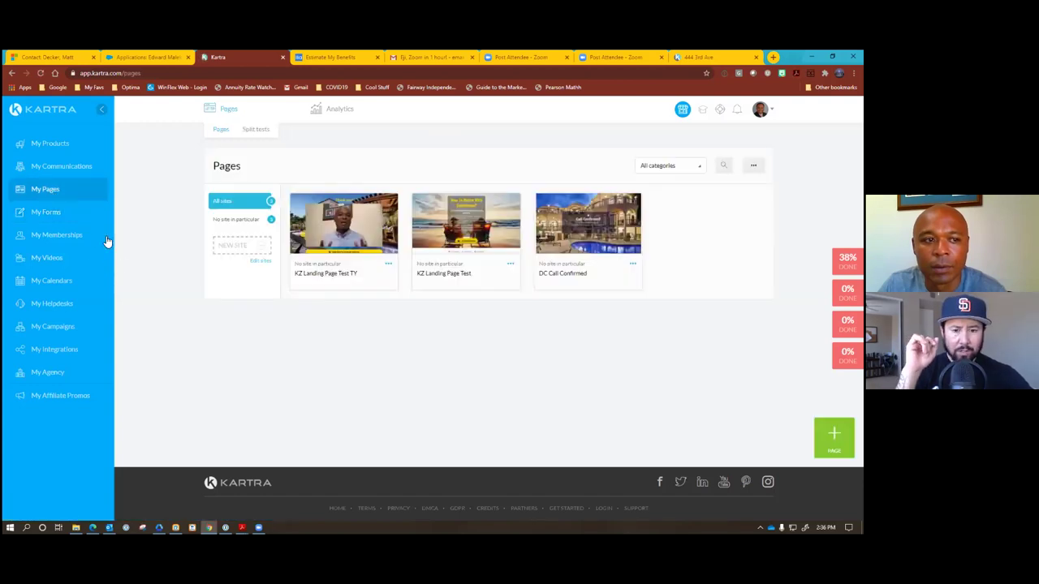
Rename KZ Landing Page Test TY to 'KZ Landing Page TY' and open category management.
left_click(660, 170)
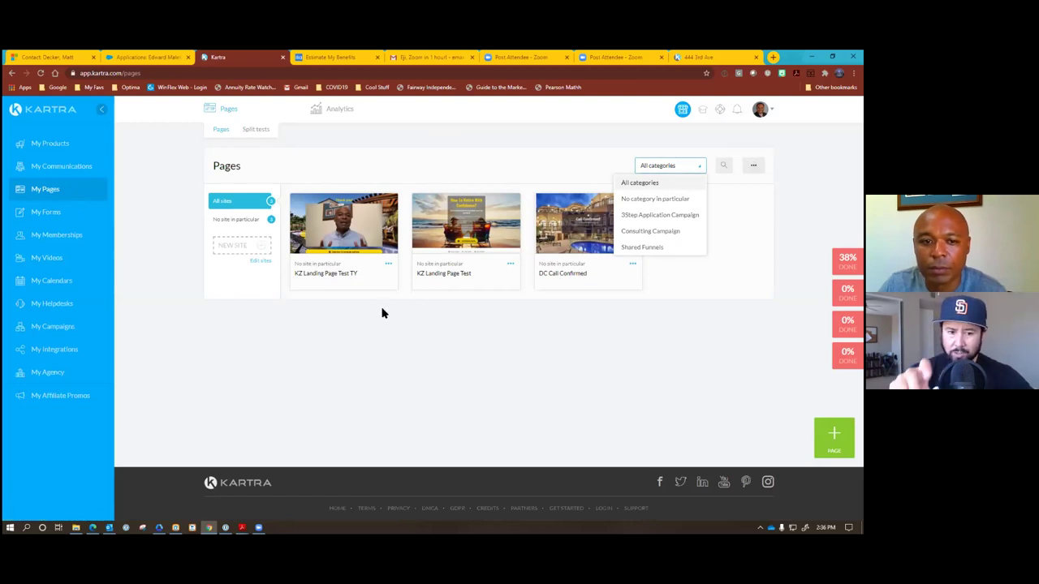
left_click(388, 265)
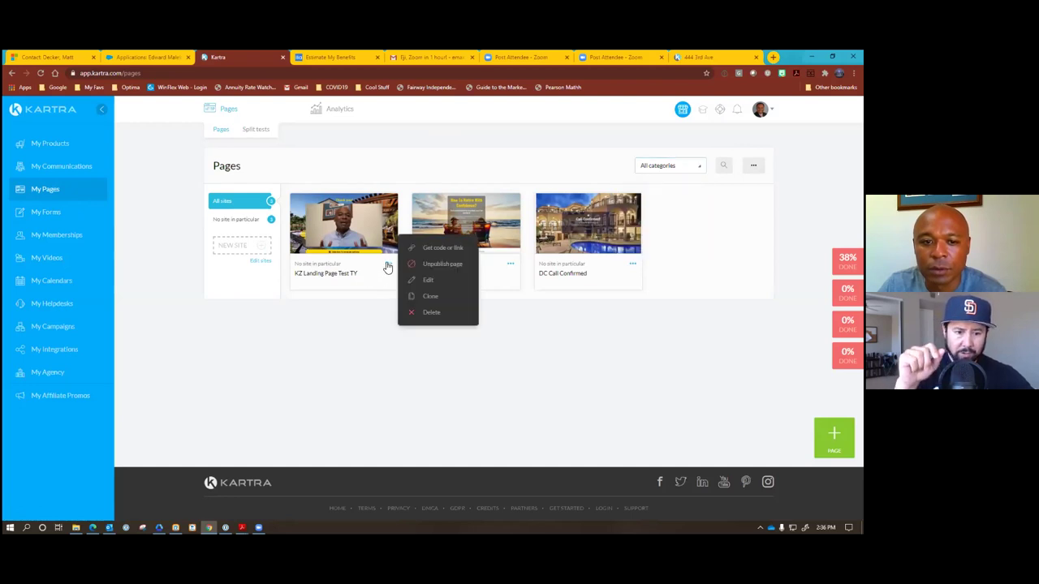
left_click(429, 281)
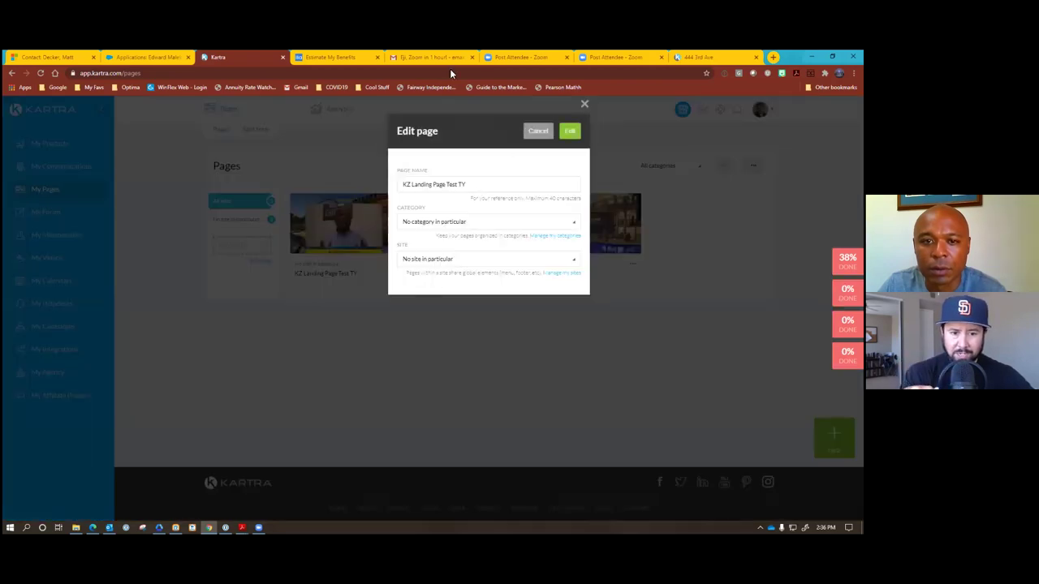
double_click(457, 184)
key("BackSpace")
key("BackSpace")
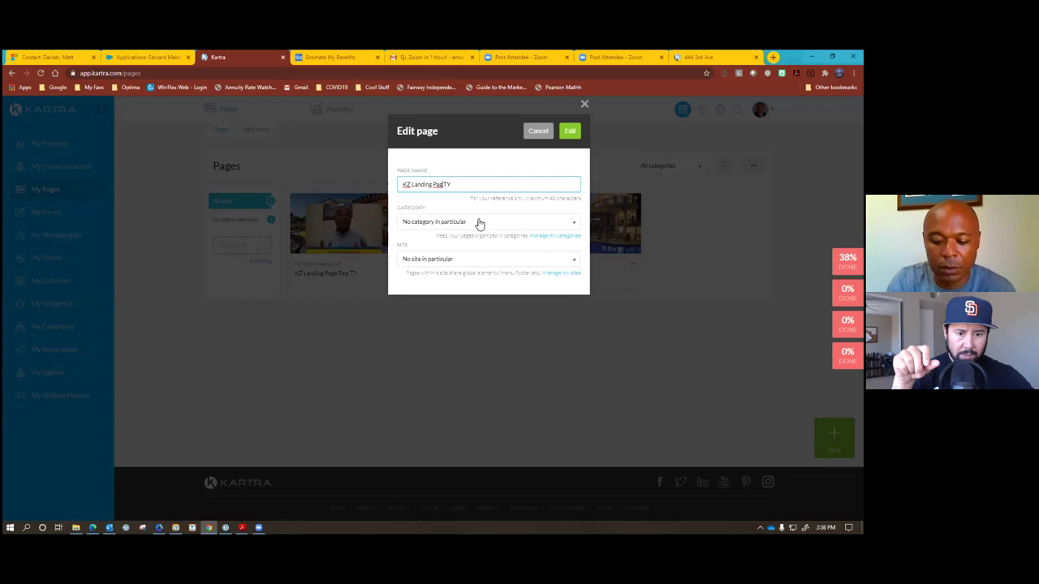
type("e")
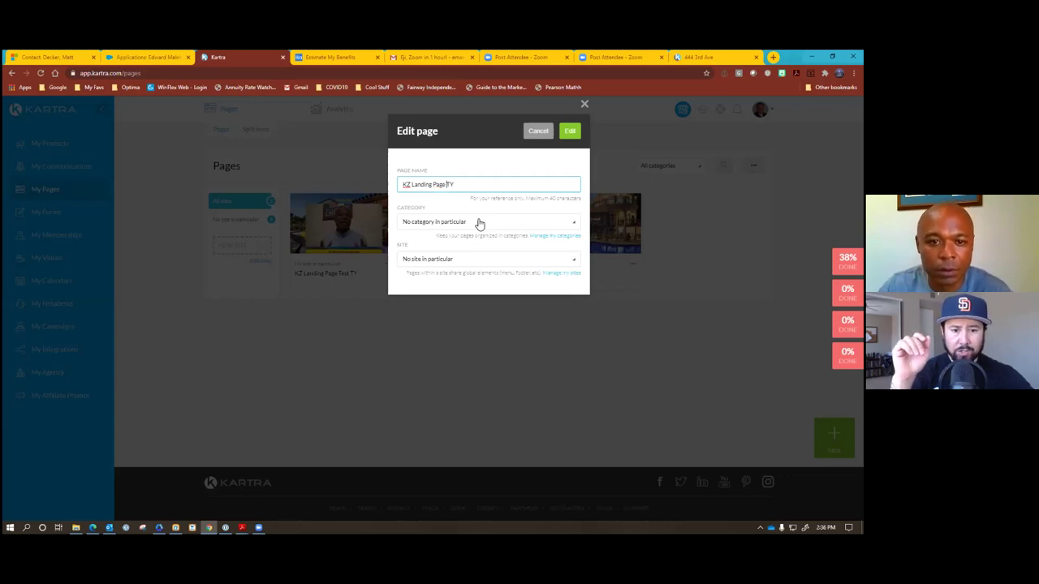
left_click(479, 224)
left_click(479, 223)
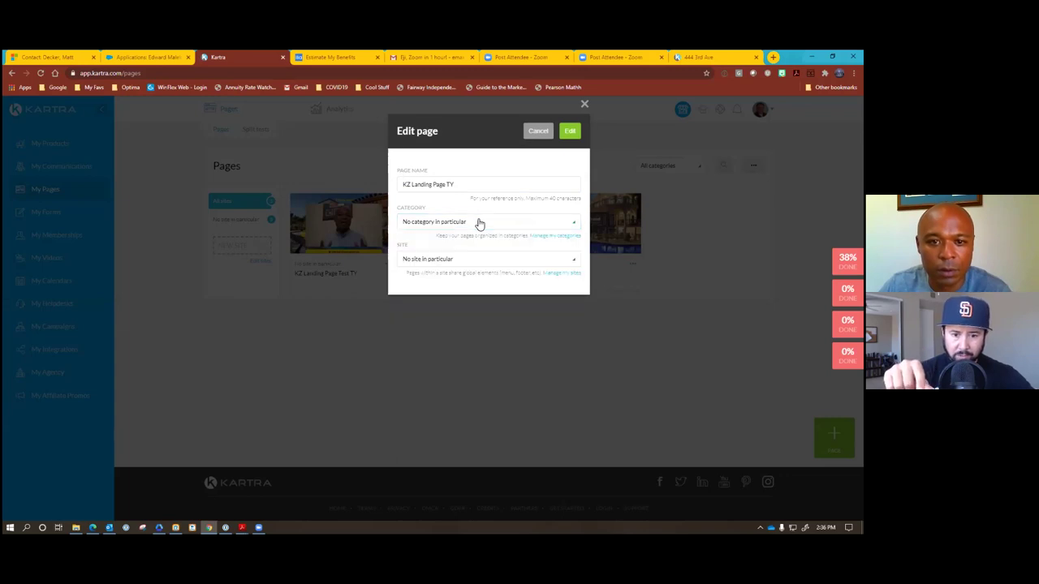
left_click(563, 237)
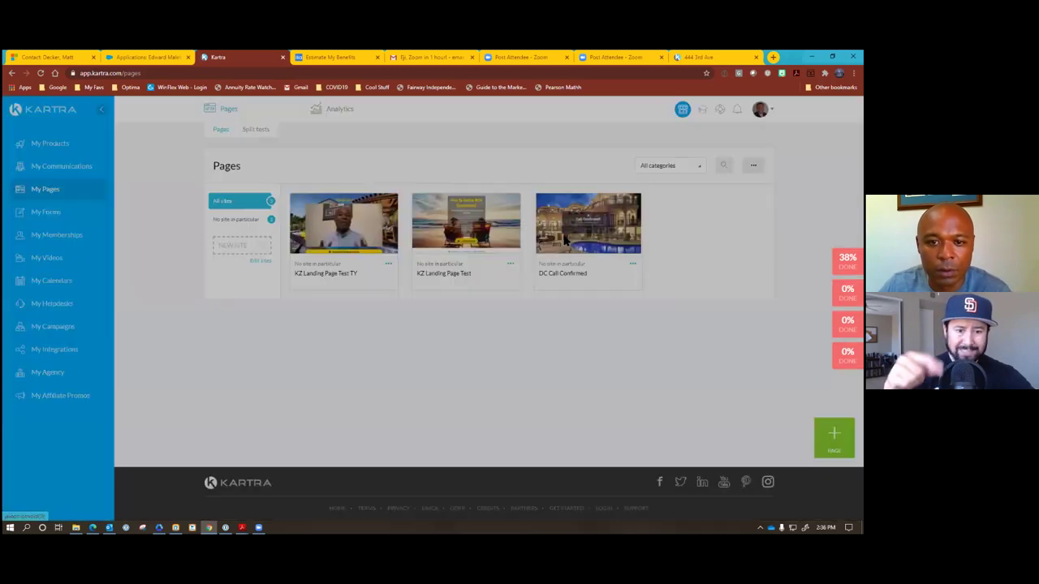
Delete the Shared Funnels and Consulting Campaign categories and rename 3Step Application Campaign to KZ.
left_click(467, 214)
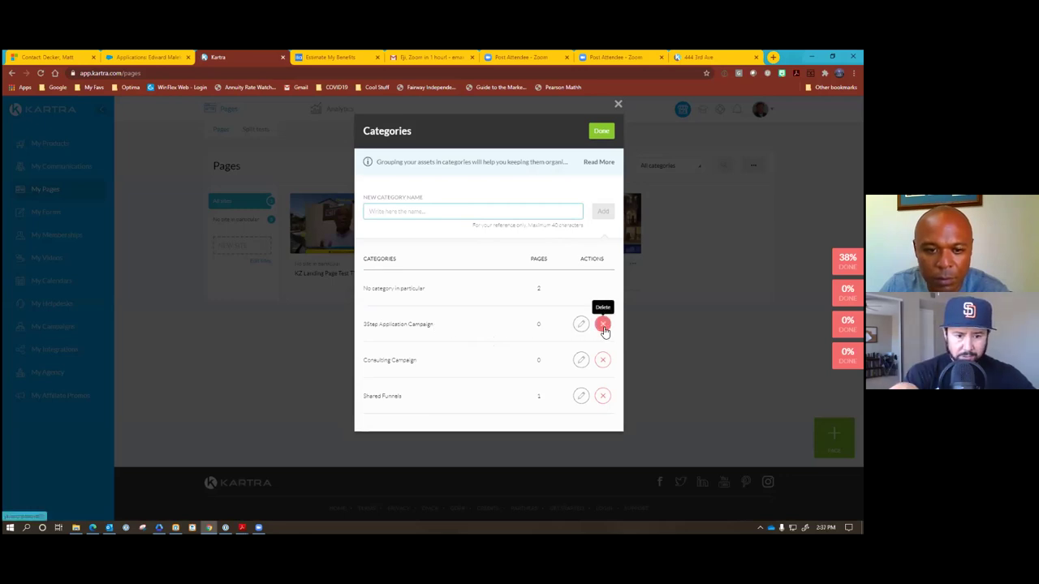
left_click(602, 395)
left_click(664, 367)
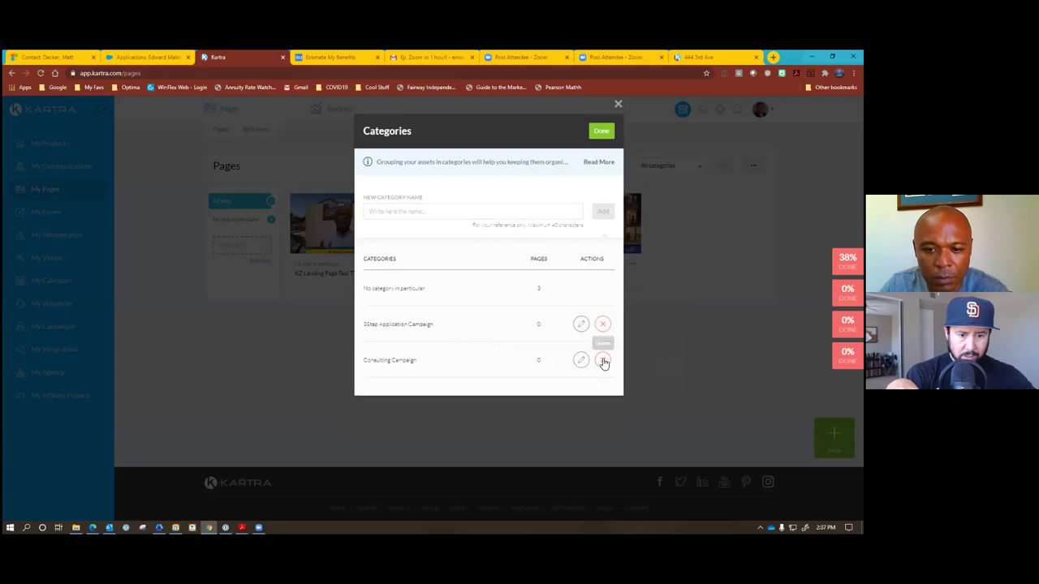
left_click(602, 359)
left_click(665, 331)
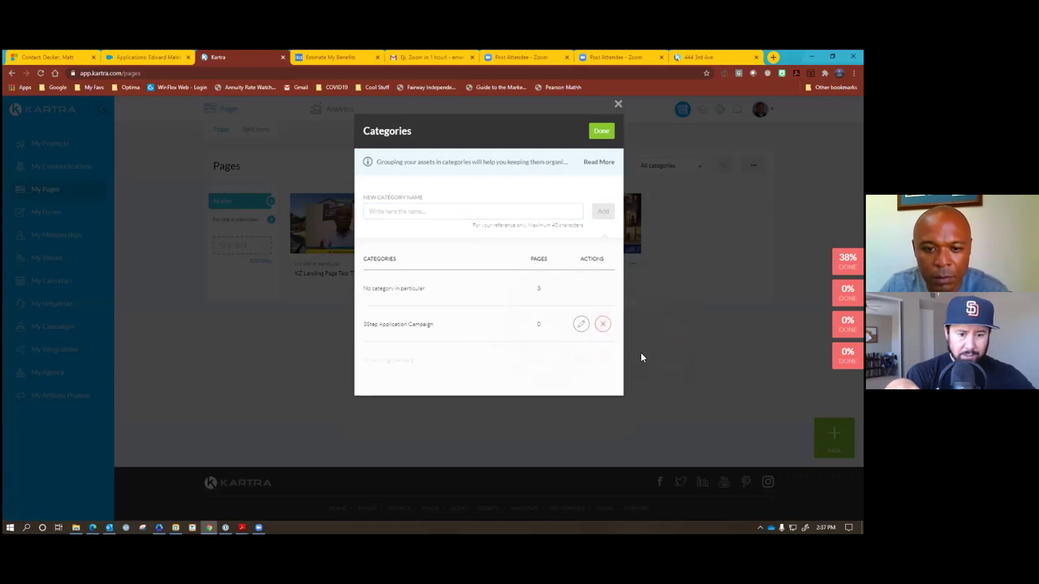
left_click(580, 324)
left_click_drag(455, 325, 329, 321)
type("KZ")
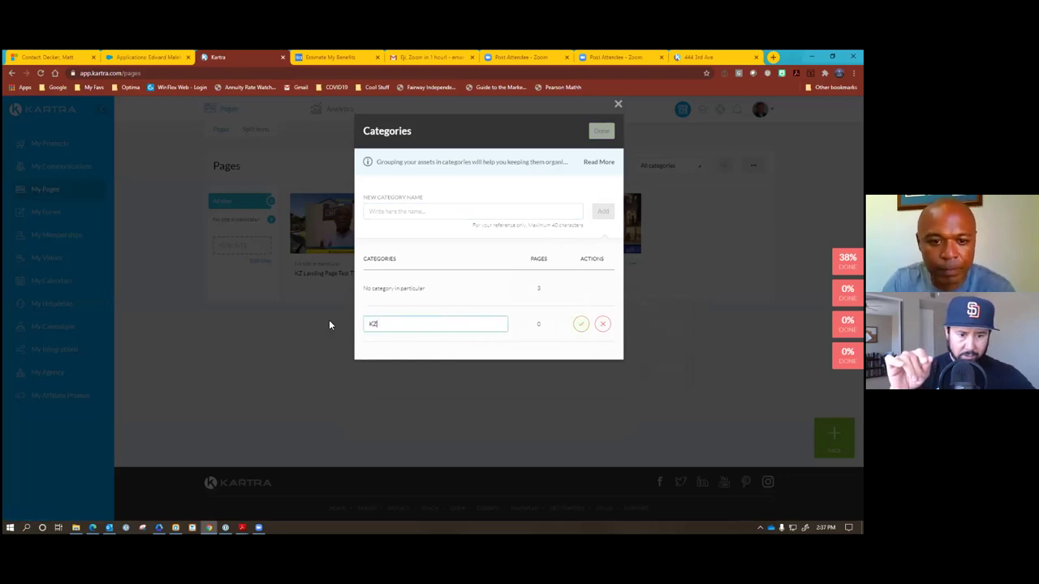
left_click(578, 324)
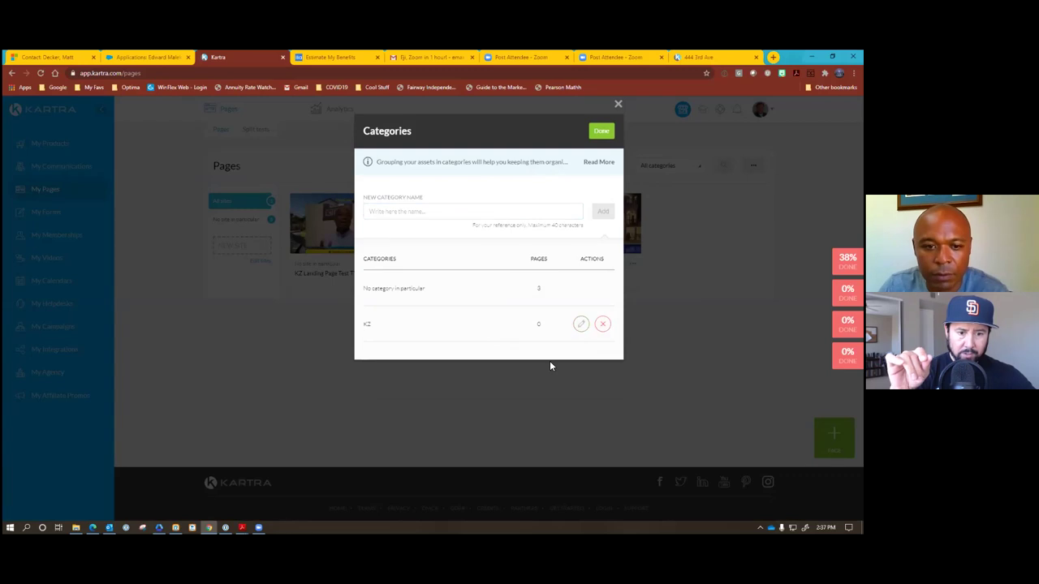
left_click(601, 130)
Put KZ Landing Page TY into the KZ category and save its details.
left_click(524, 267)
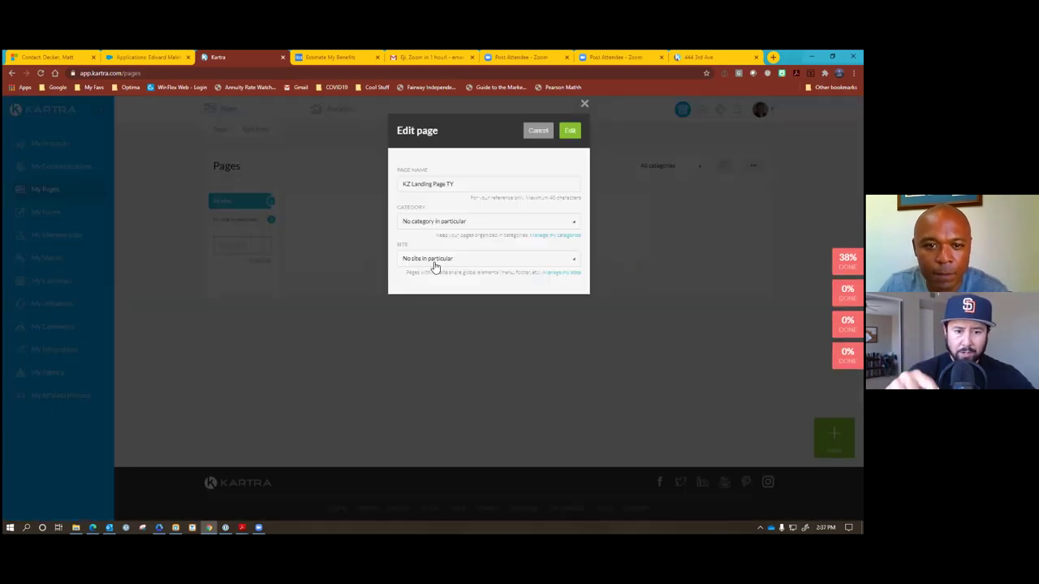
left_click(463, 224)
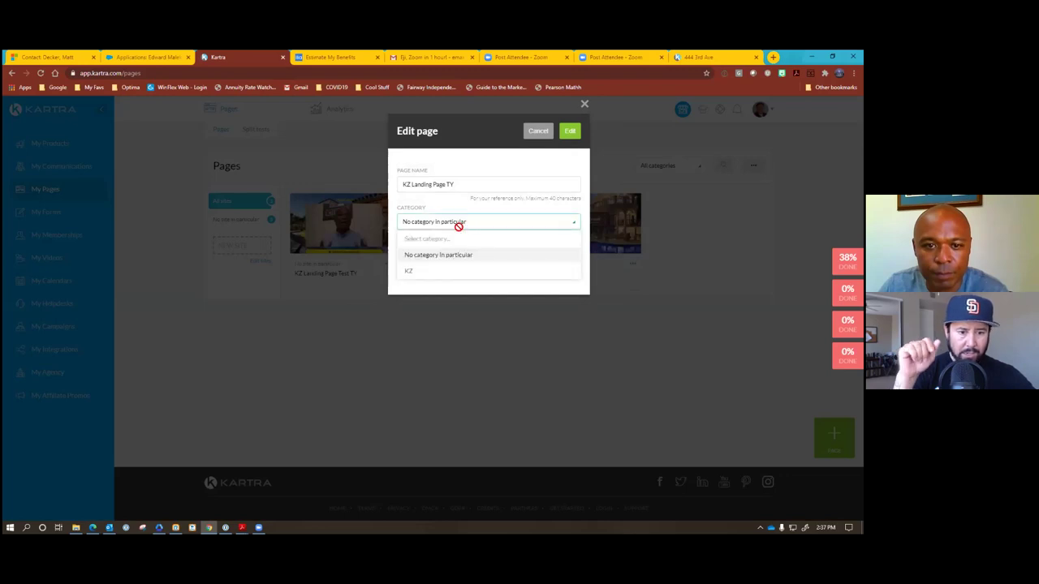
left_click(410, 271)
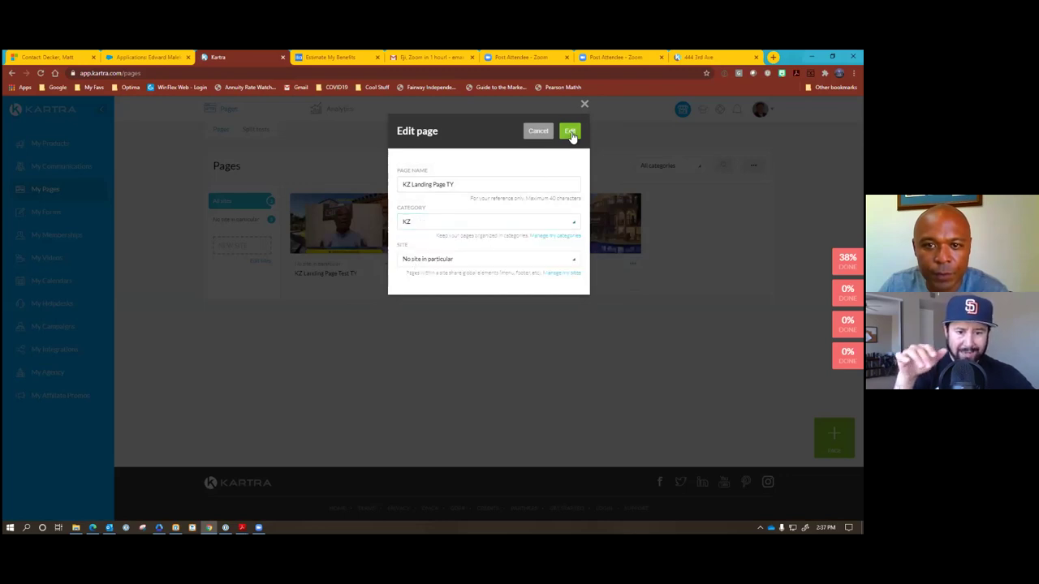
left_click(571, 132)
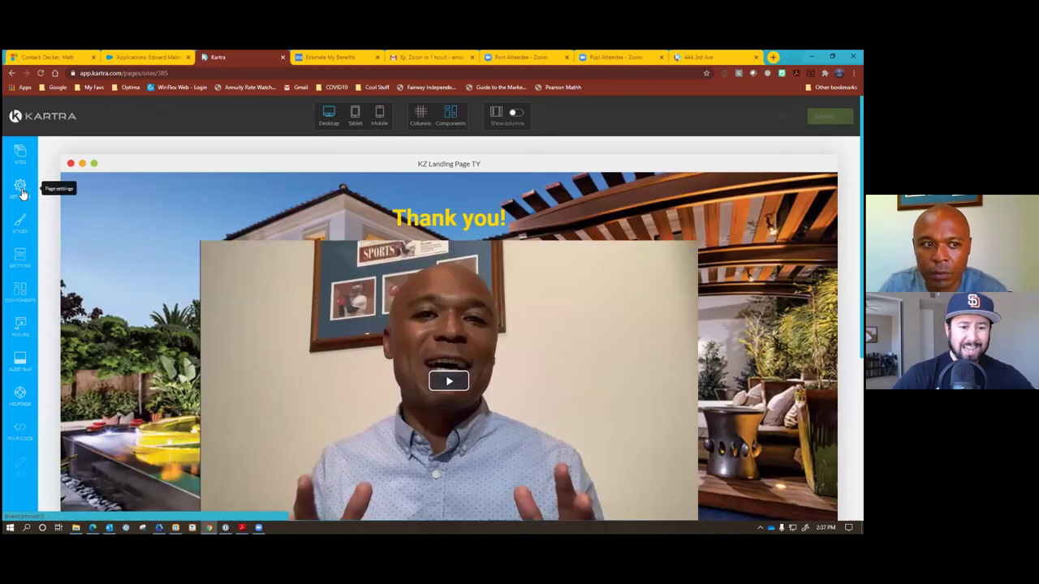
left_click(21, 189)
left_click(122, 185)
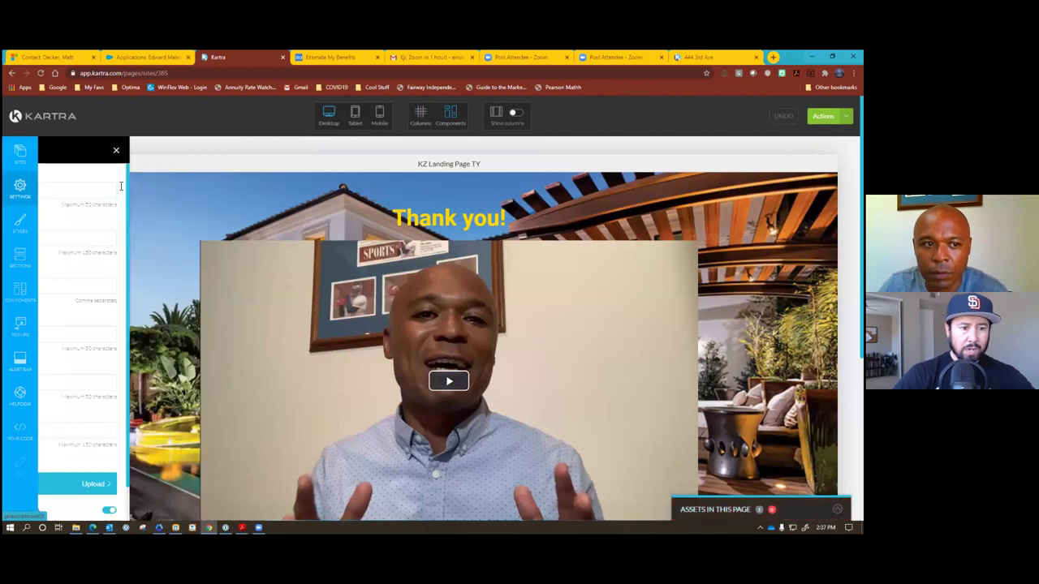
left_click_drag(102, 190, 42, 187)
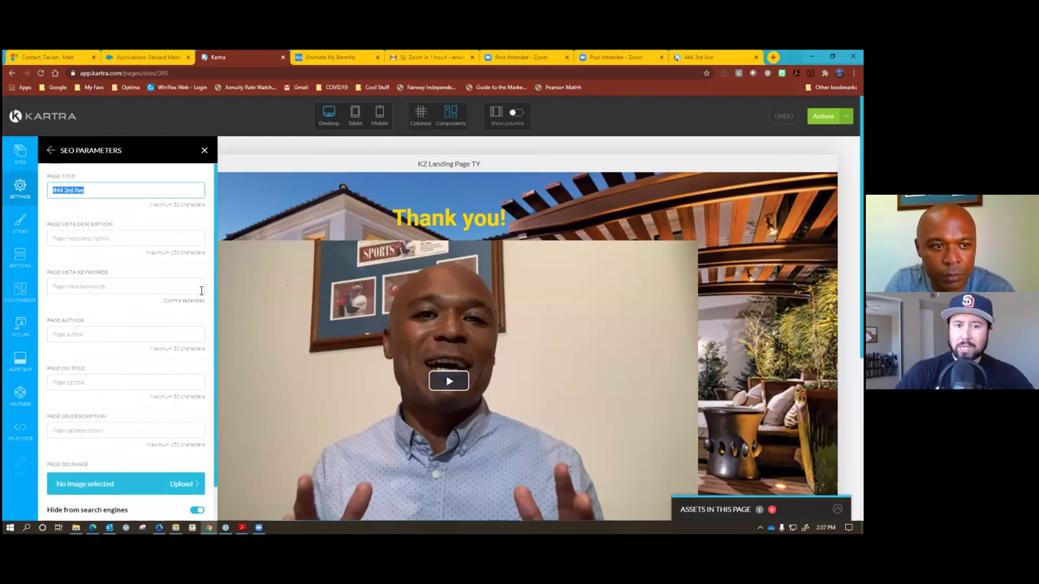
type("Sche")
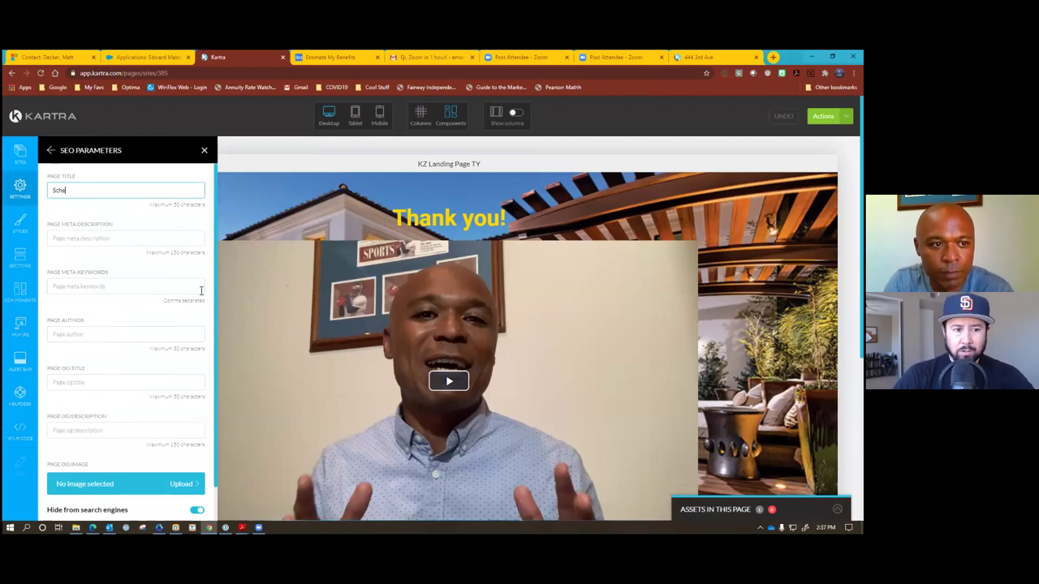
type("dule Your")
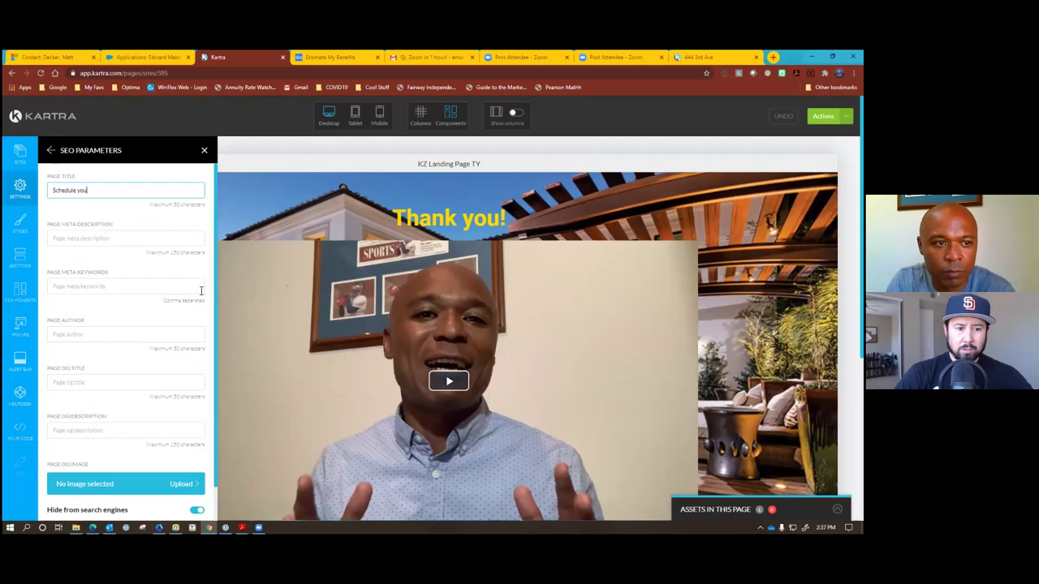
type(" Call Now")
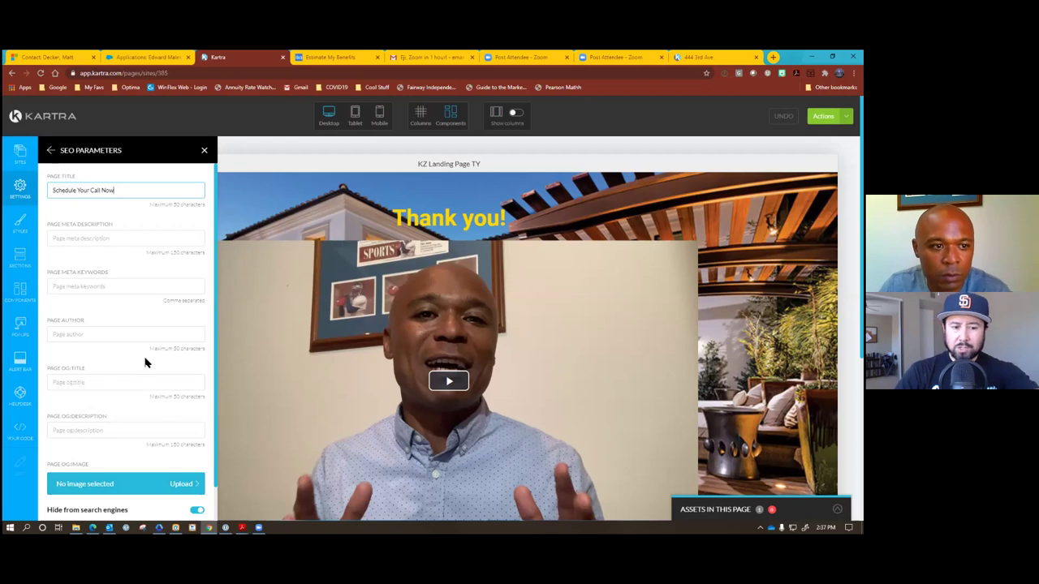
scroll(114, 341, "down", 1)
left_click(130, 502)
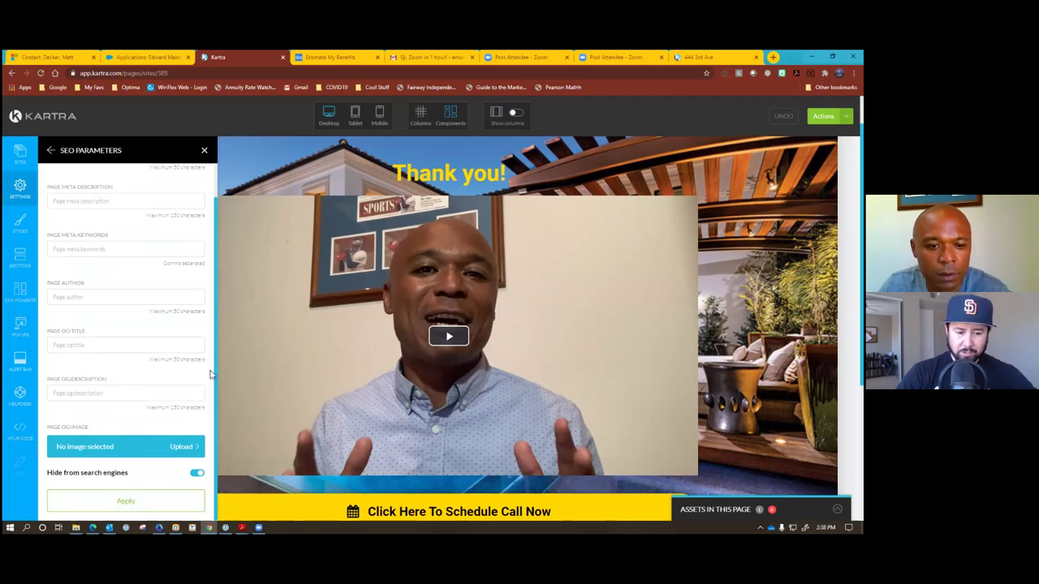
left_click(51, 150)
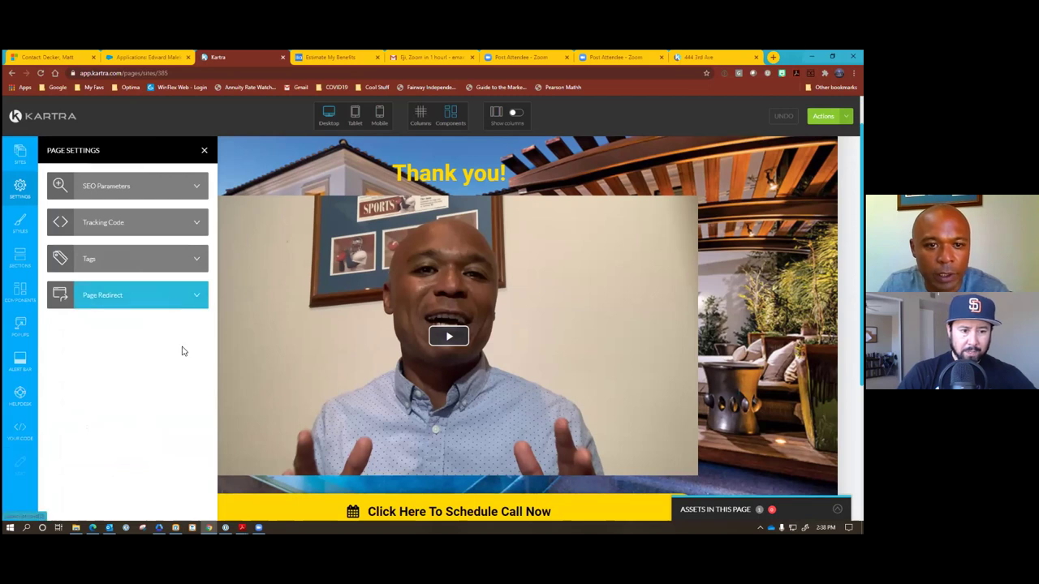
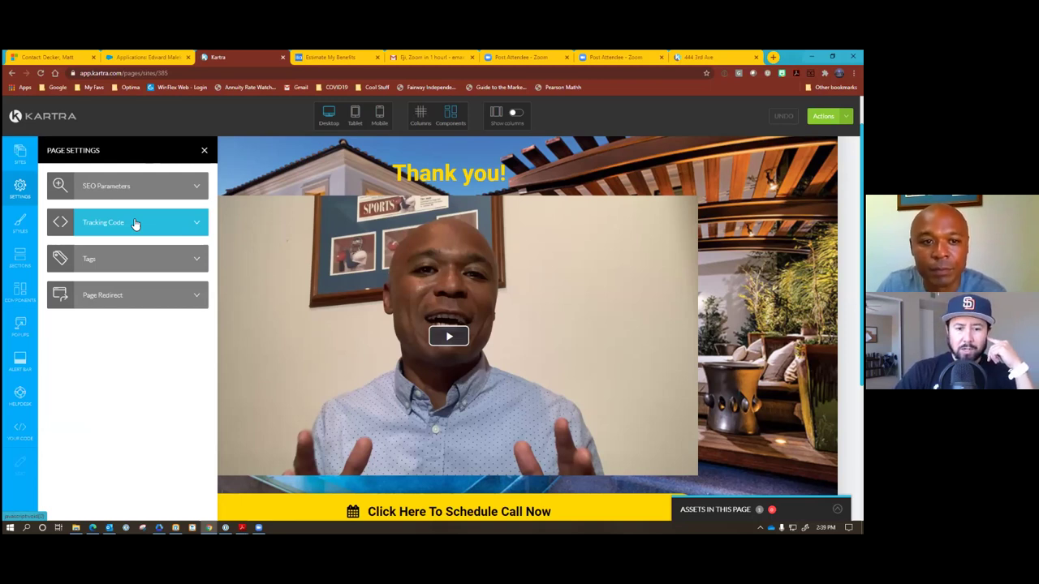
Close Page Settings and exit the Thank you page editor via Actions > Return to Dashboard.
left_click(204, 150)
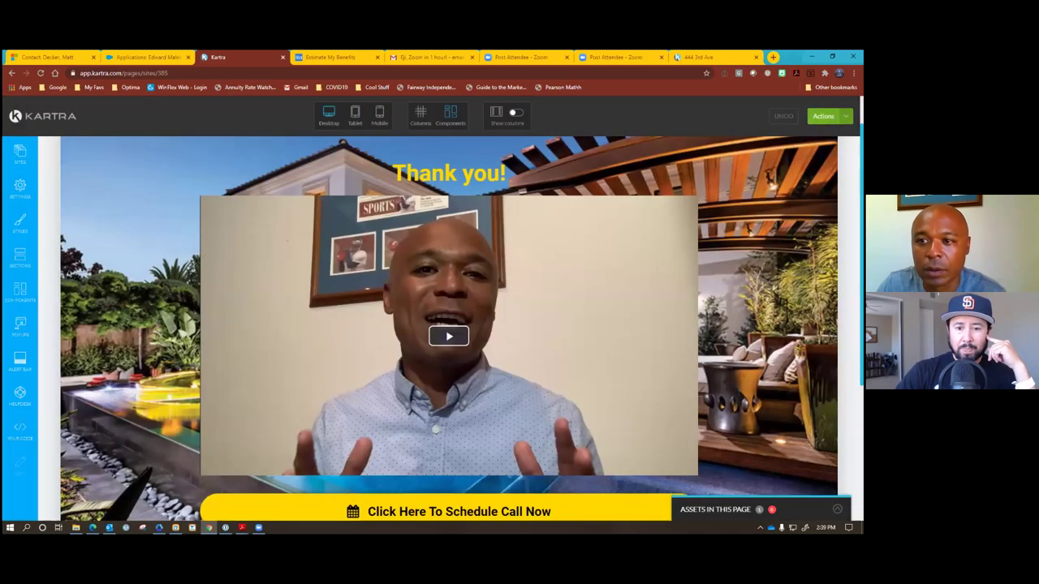
left_click(822, 116)
left_click(812, 211)
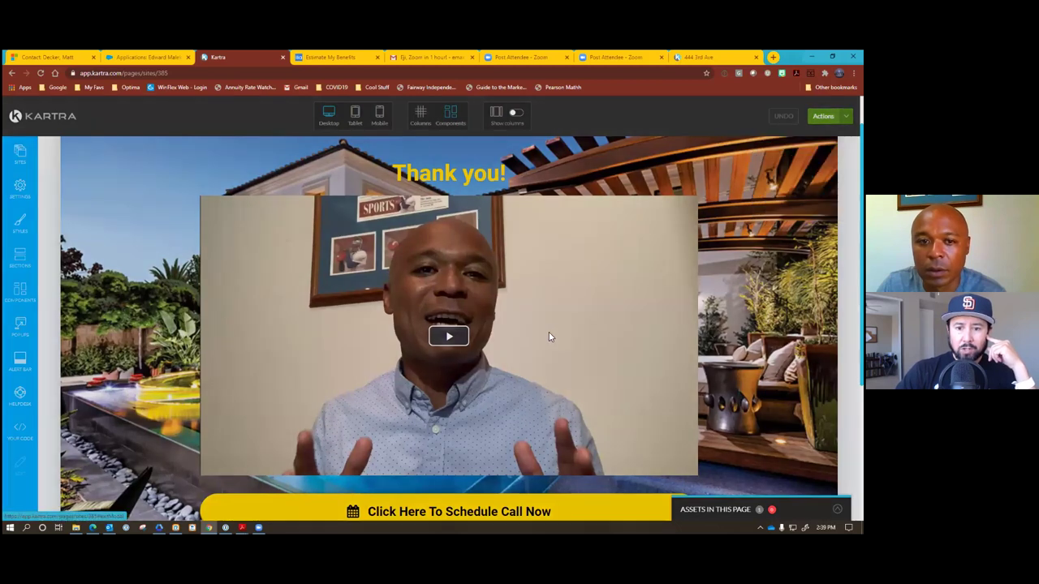
left_click(514, 132)
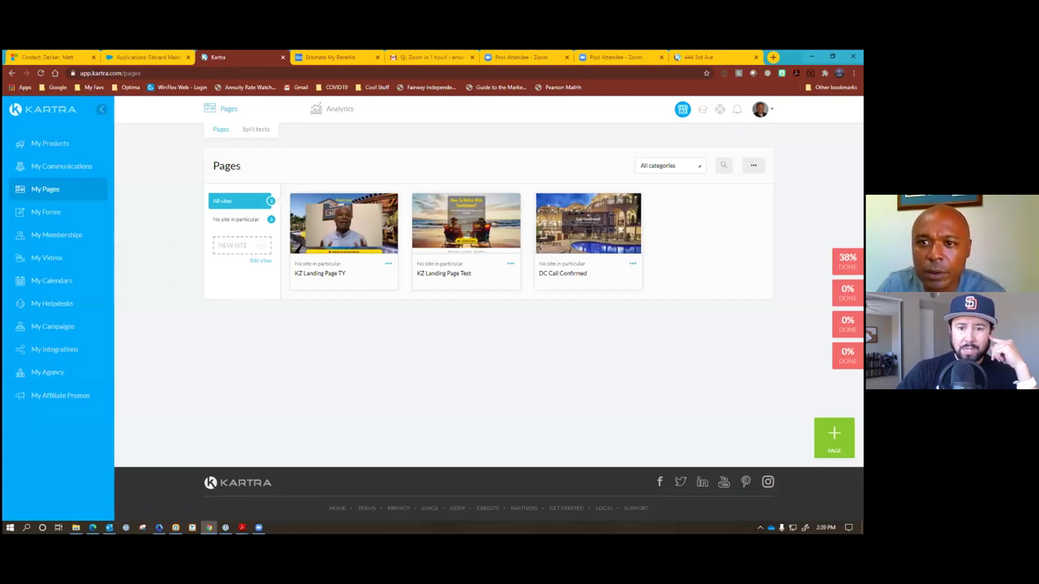
left_click(699, 57)
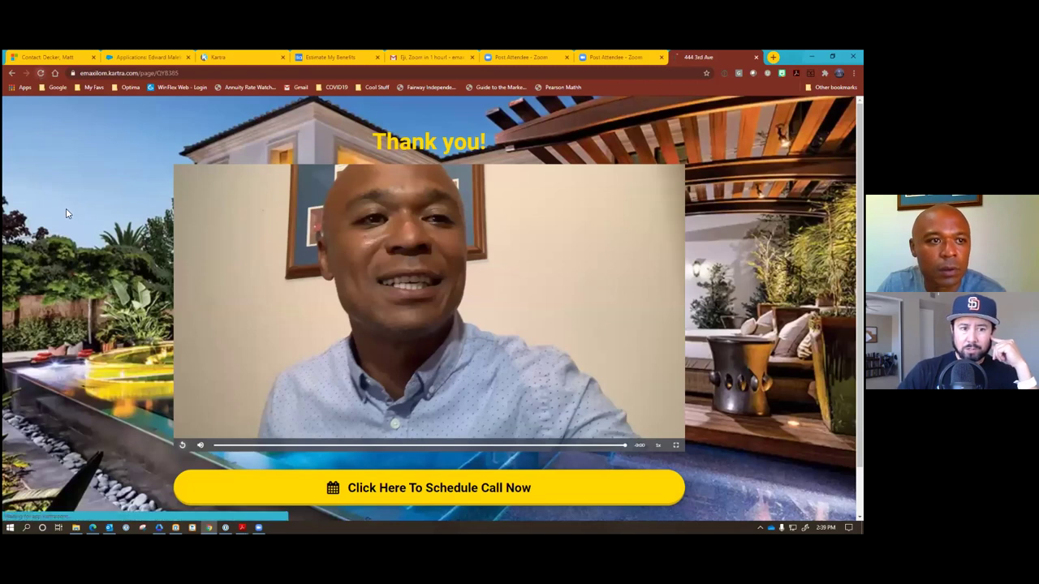
key("F5")
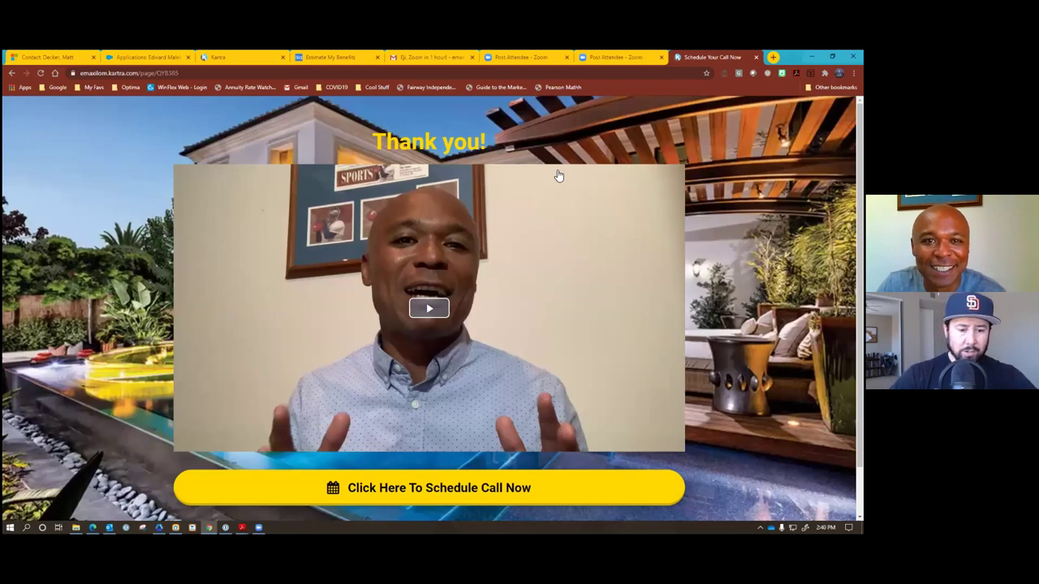
left_click(231, 58)
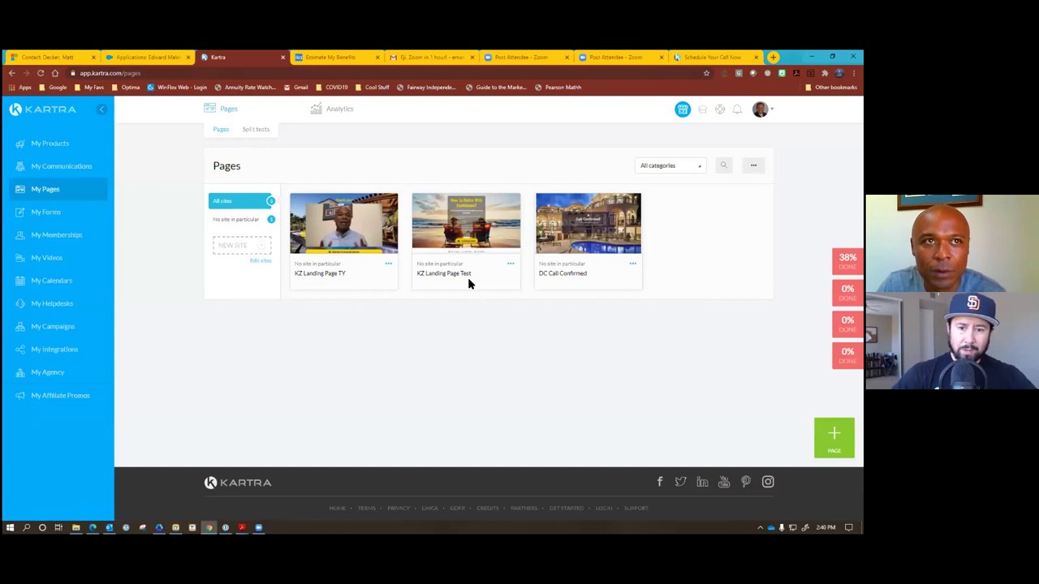
On the live Thank you page, follow the 'Click Here To Schedule Call Now' link.
left_click(693, 57)
scroll(400, 419, "down", 2)
left_click(400, 420)
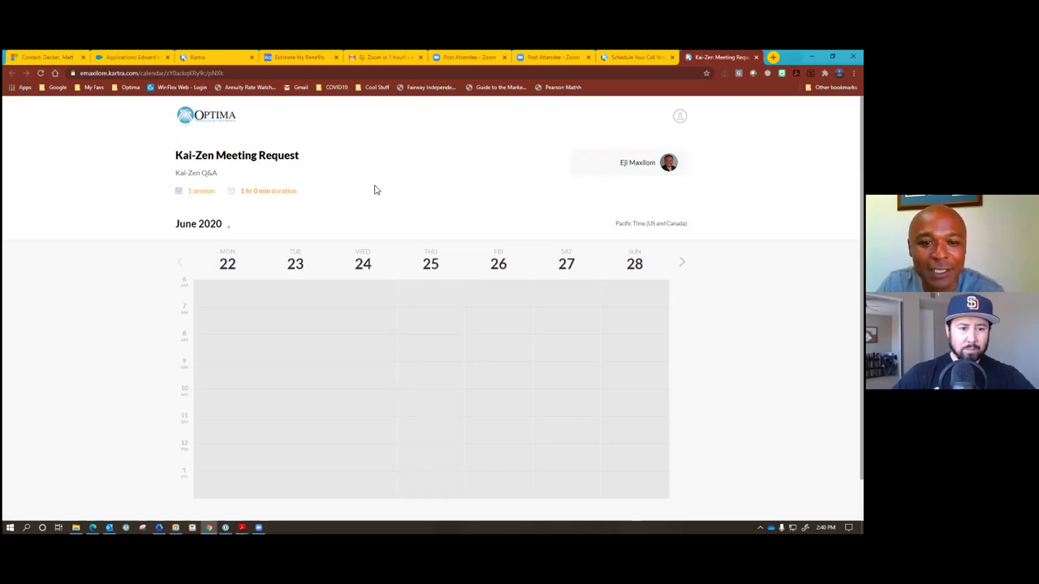
Browse the Kai-Zen Meeting Request calendar, advance to the next week, and return to Kartra.
scroll(375, 190, "down", 1)
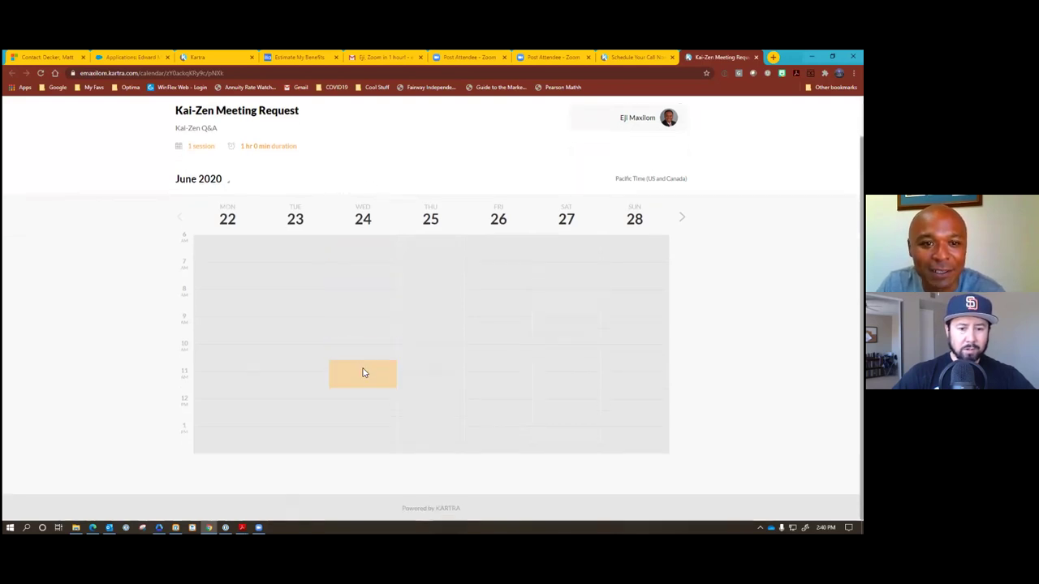
scroll(354, 177, "up", 1)
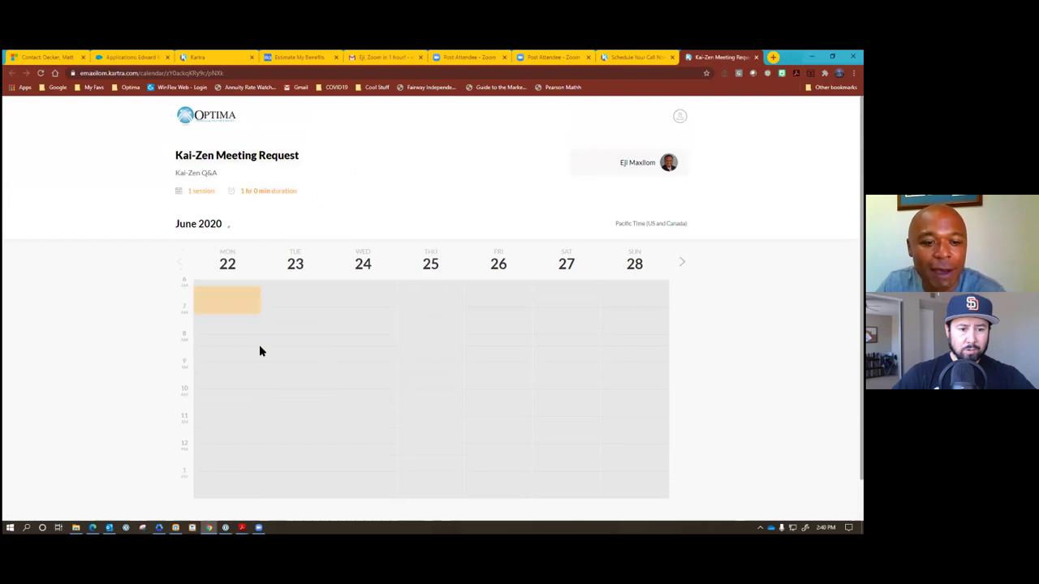
scroll(259, 348, "down", 1)
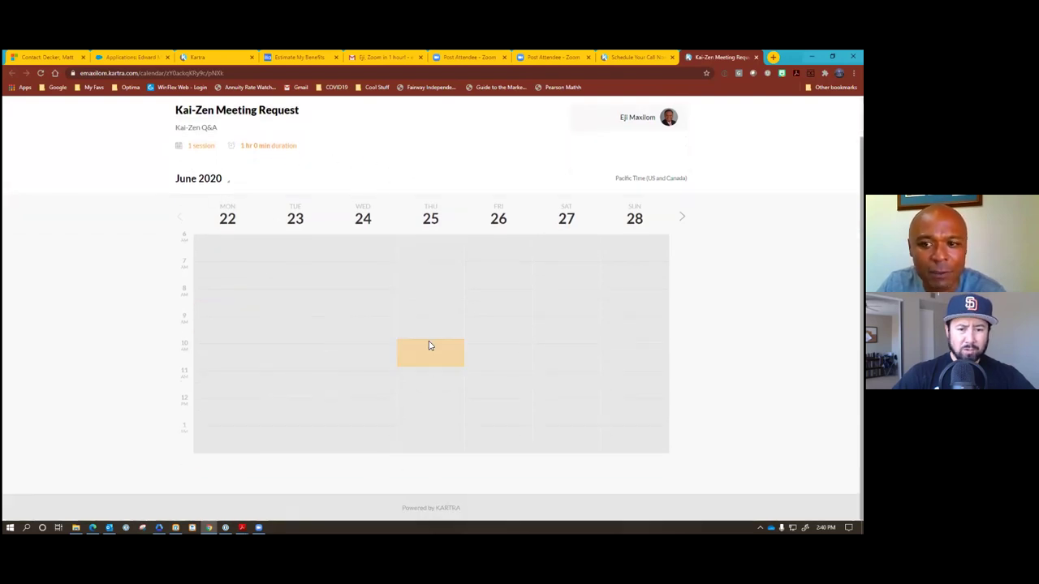
scroll(429, 345, "up", 1)
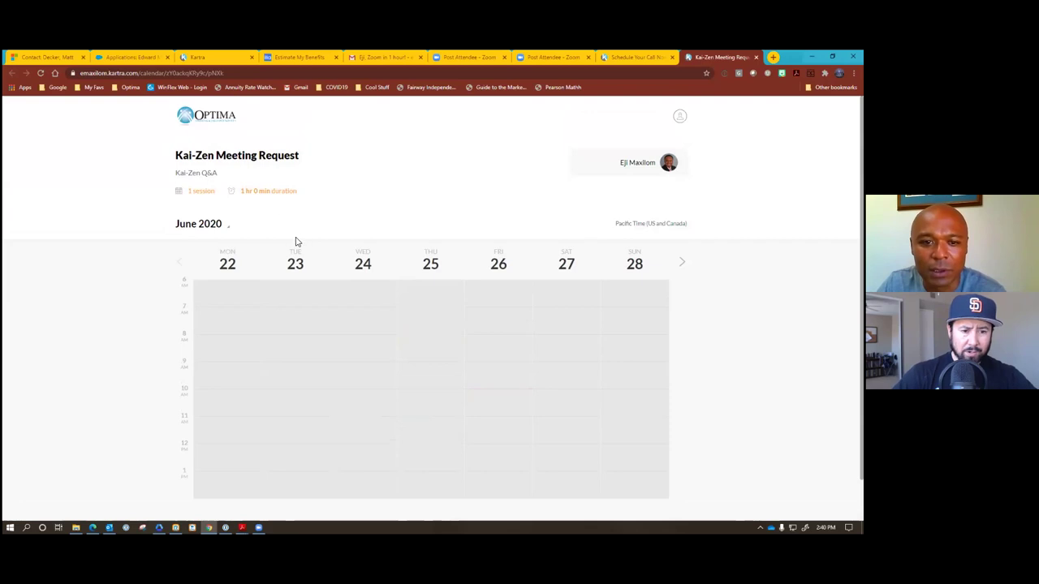
left_click(682, 266)
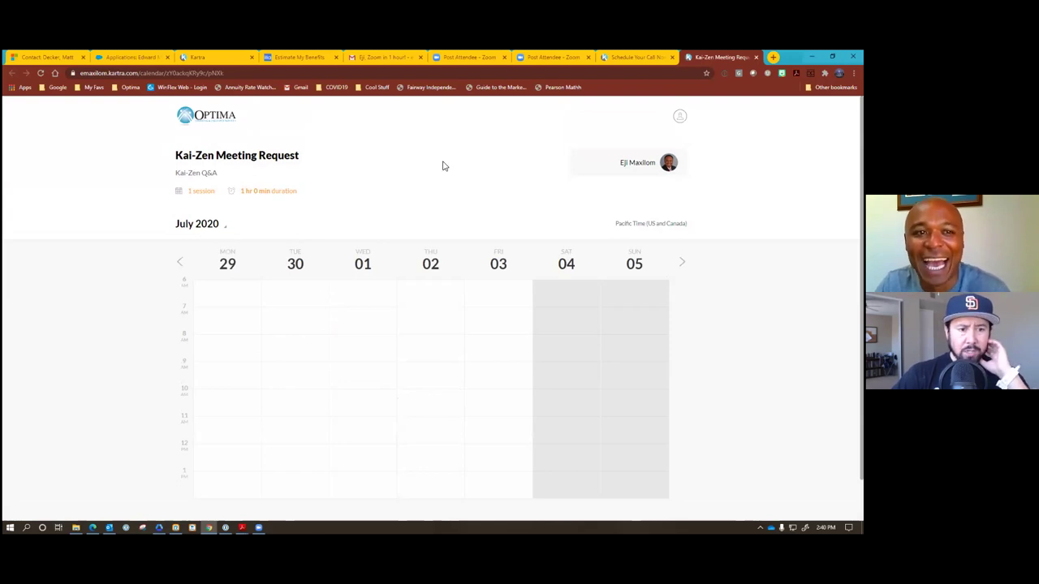
left_click(212, 58)
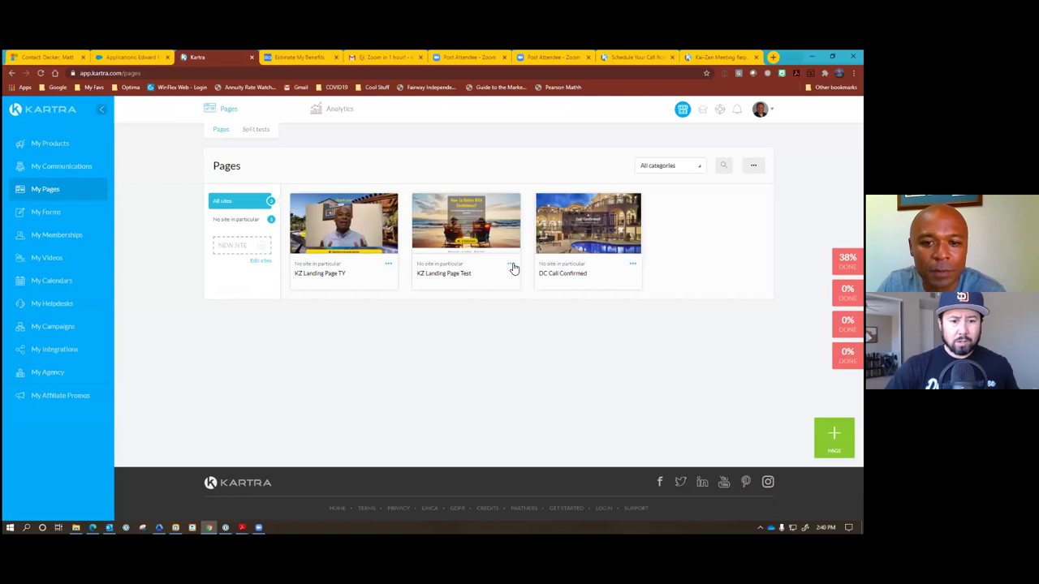
Move KZ Landing Page Test to the KZ category, rename it 'KZ Landing Page', and open it.
left_click(353, 274)
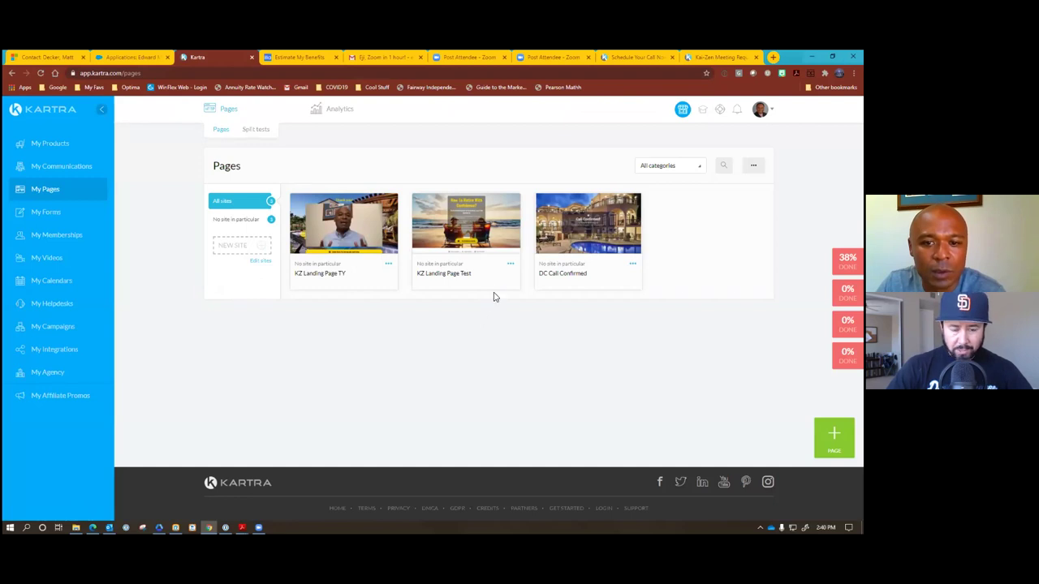
left_click(510, 265)
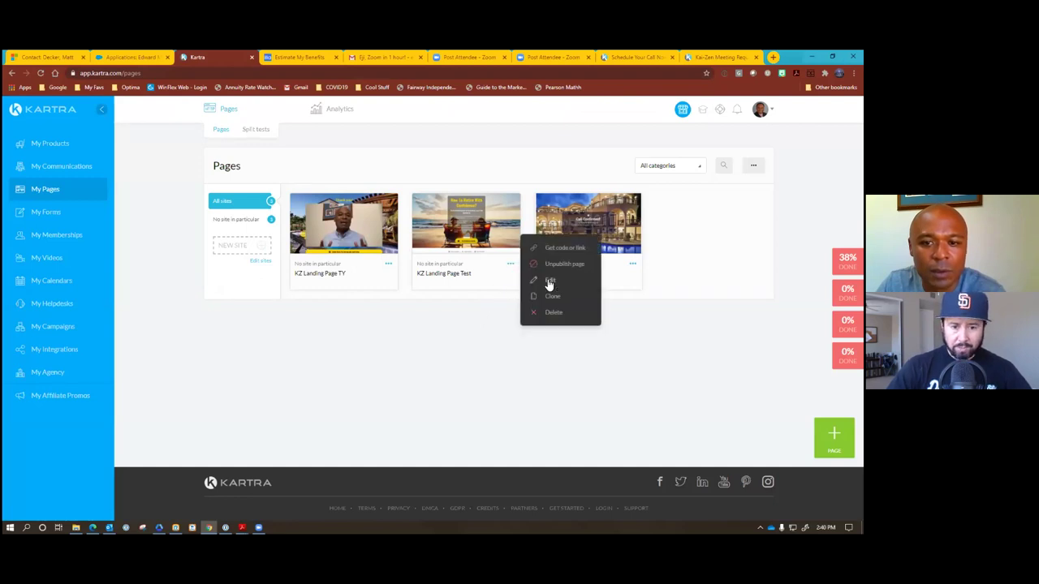
left_click(549, 281)
left_click(491, 228)
left_click(423, 270)
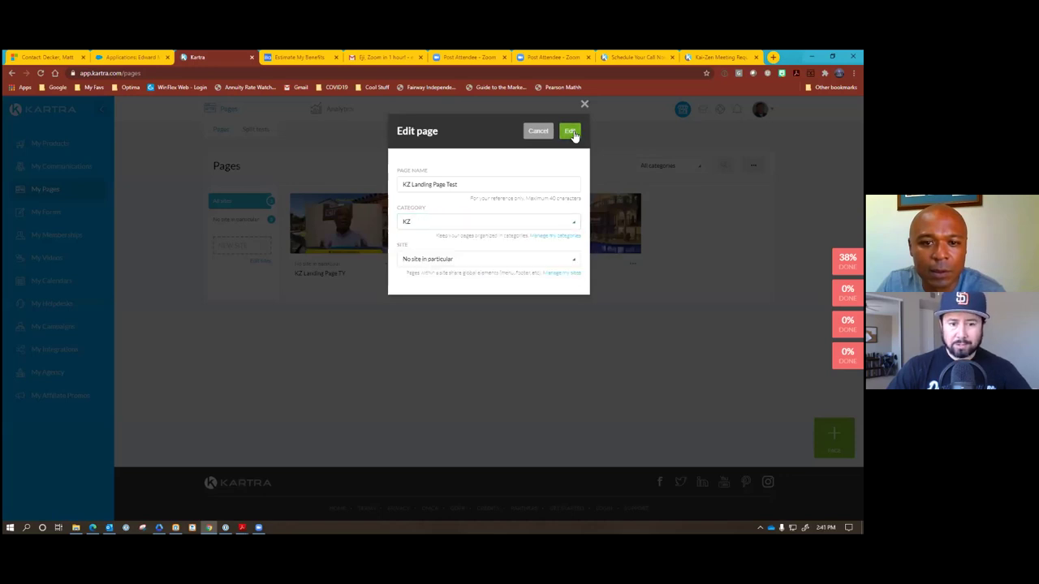
left_click(446, 185)
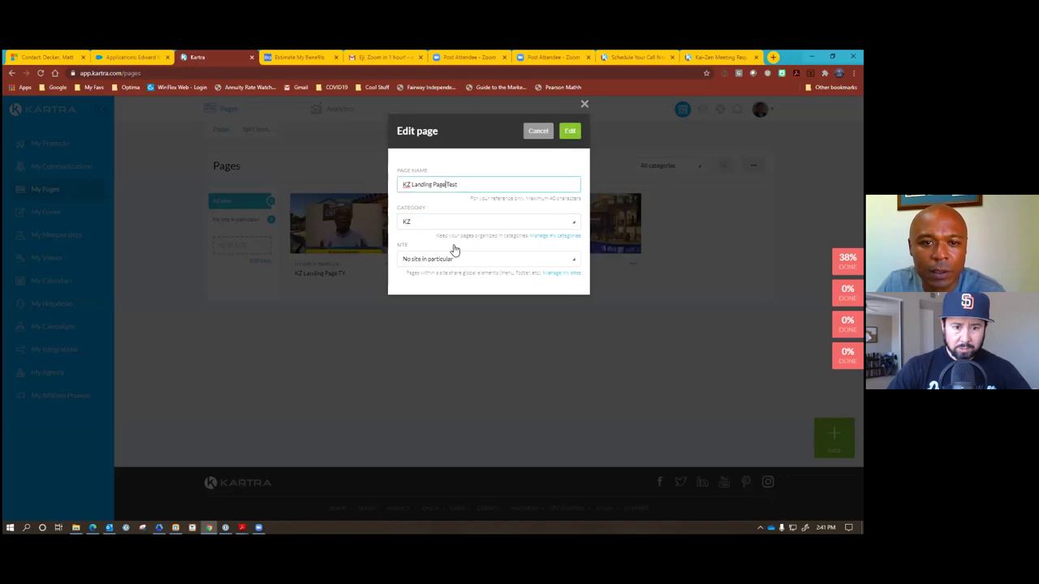
left_click(479, 184)
key("BackSpace")
key("BackSpace")
key("BackSpace")
key("BackSpace")
key("BackSpace")
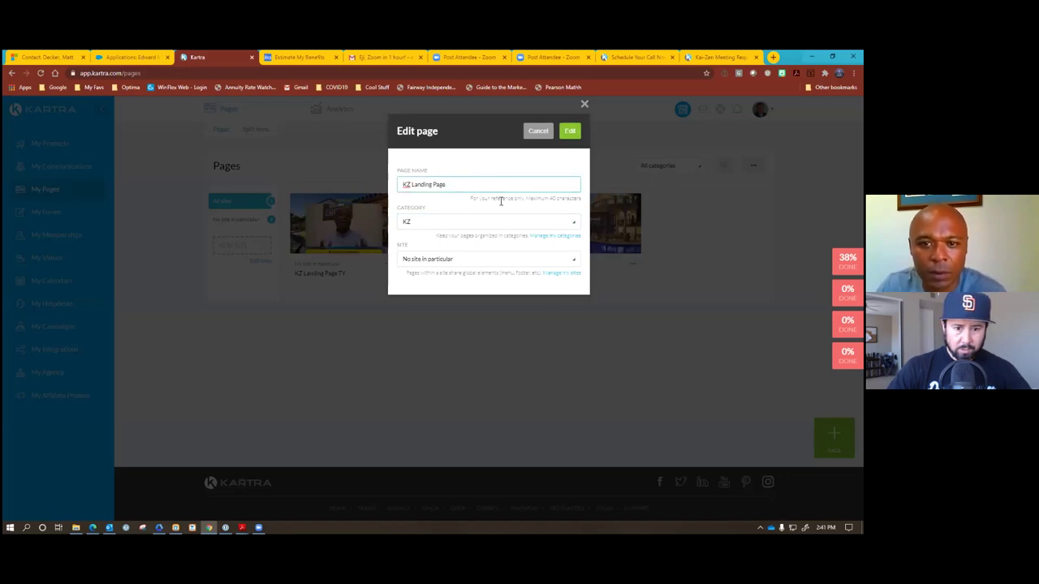
left_click(571, 135)
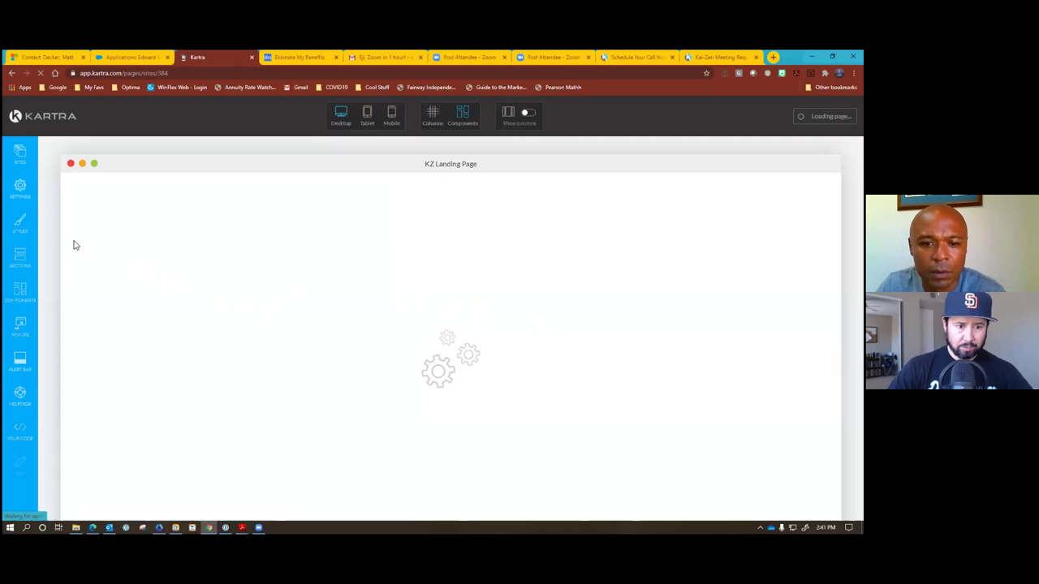
Review the SEO Parameters, then save the KZ Landing Page's progress and dismiss the confirmation.
left_click(19, 187)
left_click(100, 182)
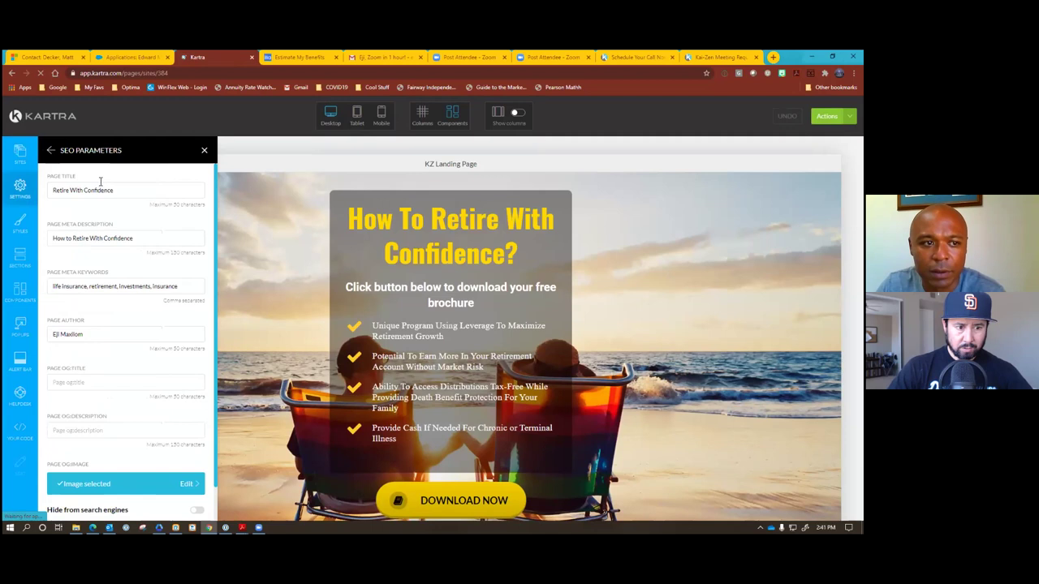
left_click(203, 151)
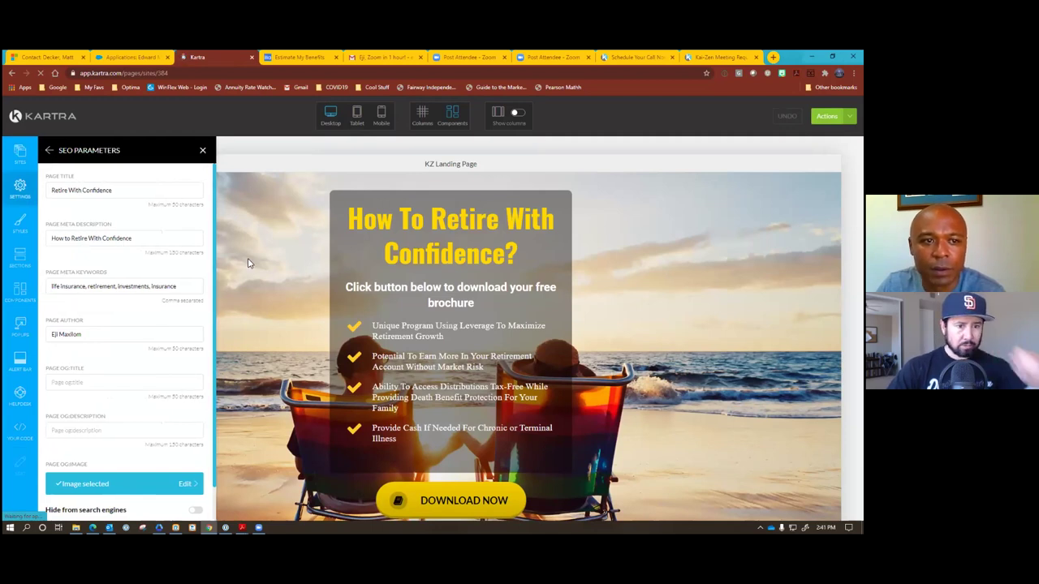
left_click(826, 116)
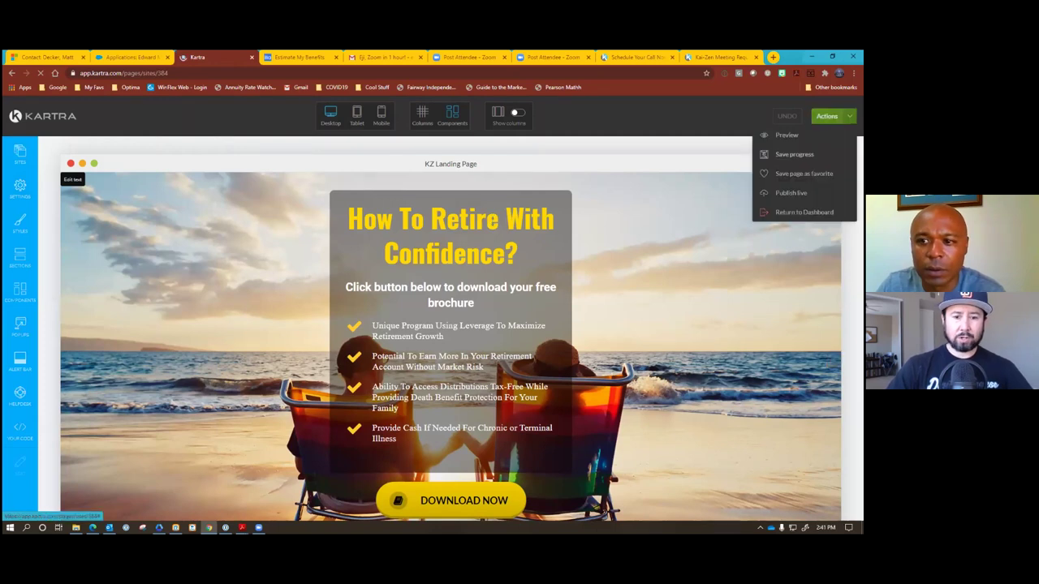
left_click(783, 155)
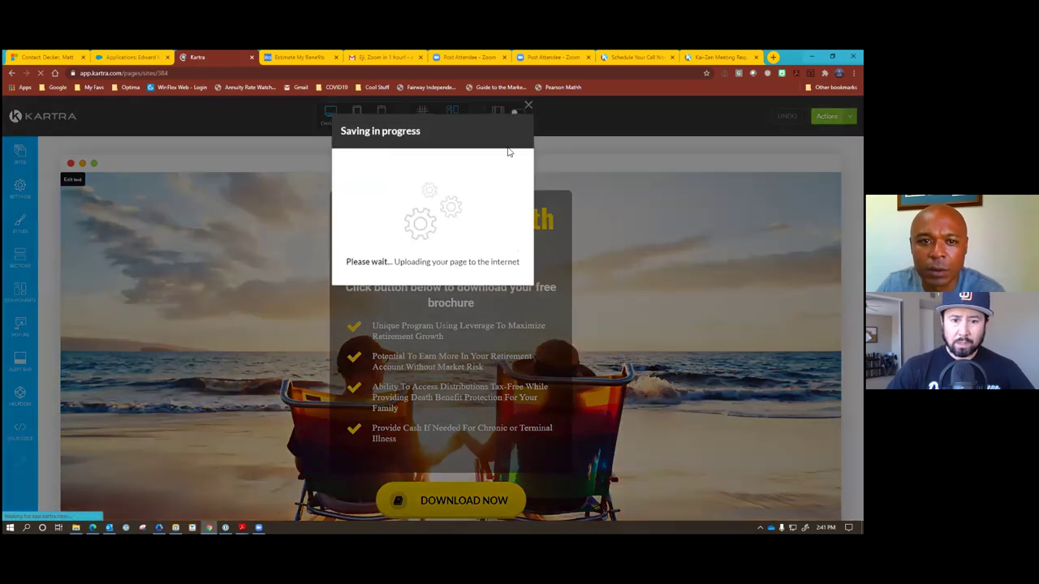
left_click(528, 105)
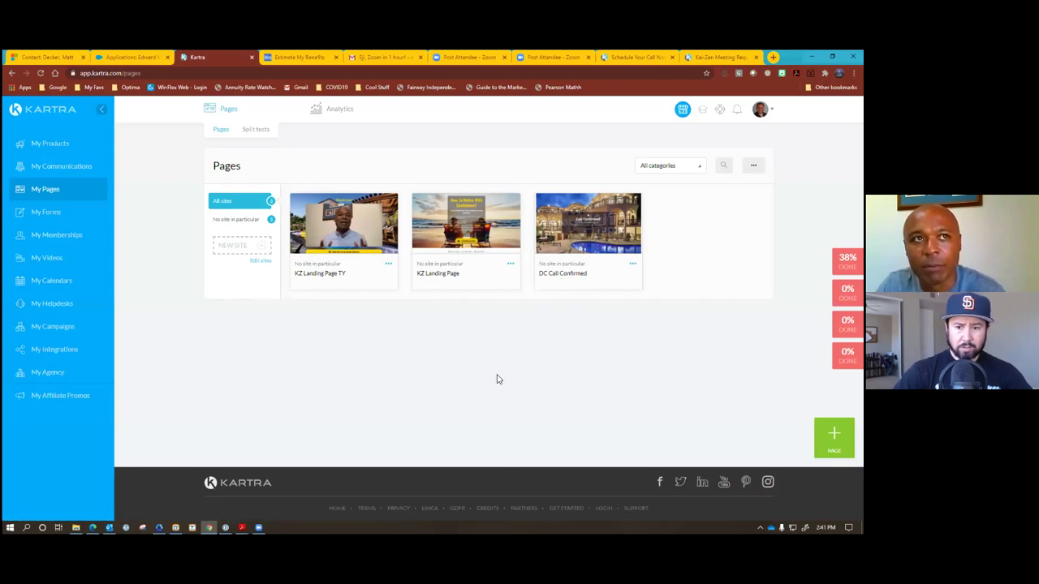
Switch from the Pages dashboard to the My Forms list.
mouse_move(579, 261)
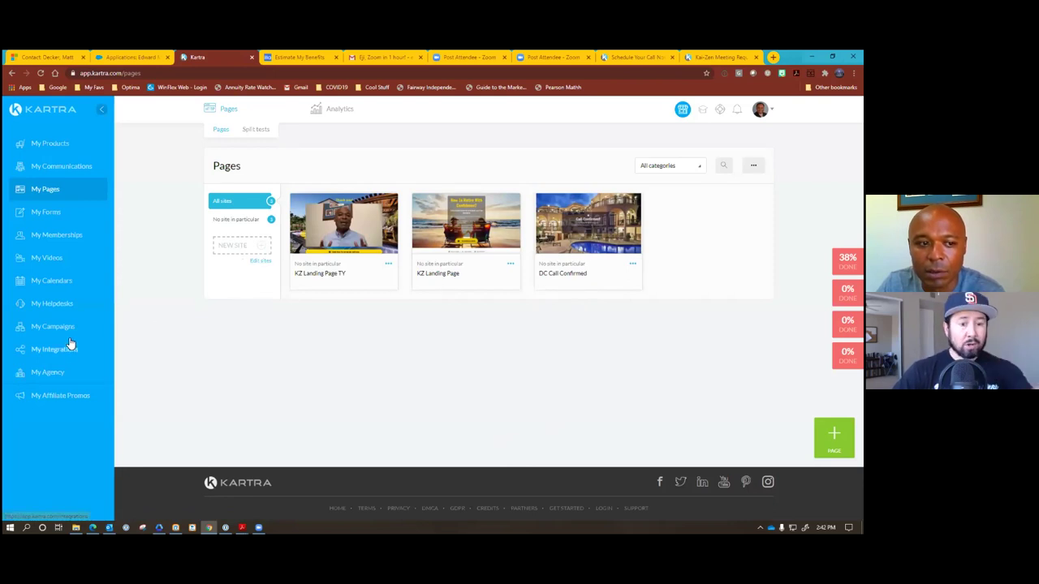
left_click(46, 212)
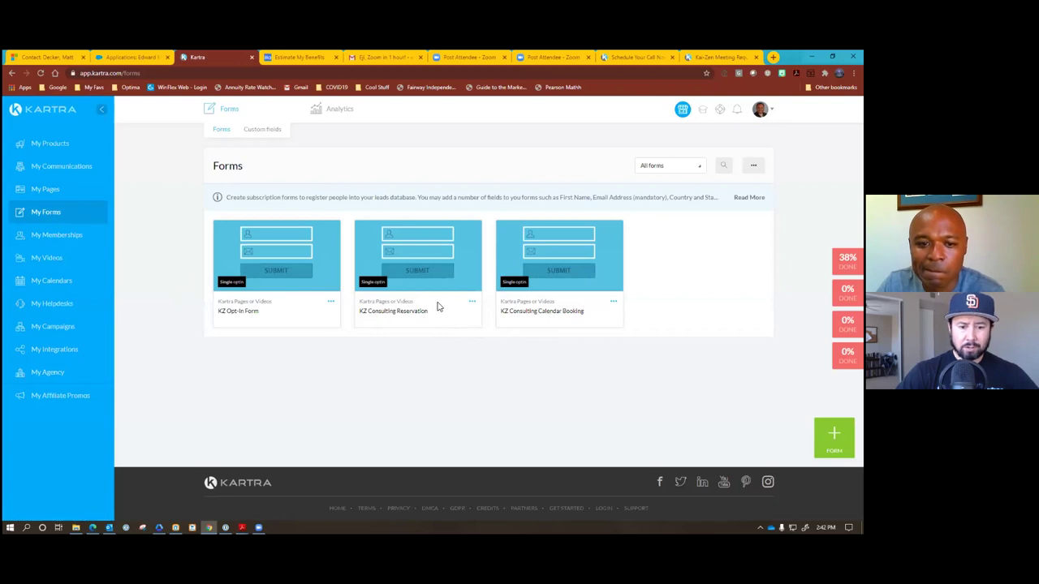
Delete the KZ Consulting Reservation form.
left_click(473, 303)
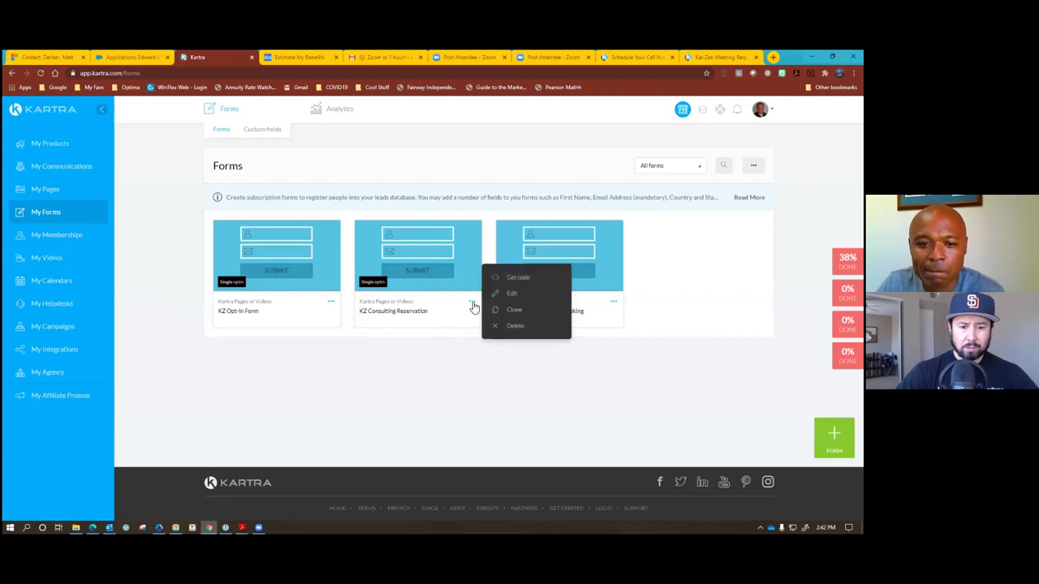
left_click(513, 327)
left_click(565, 133)
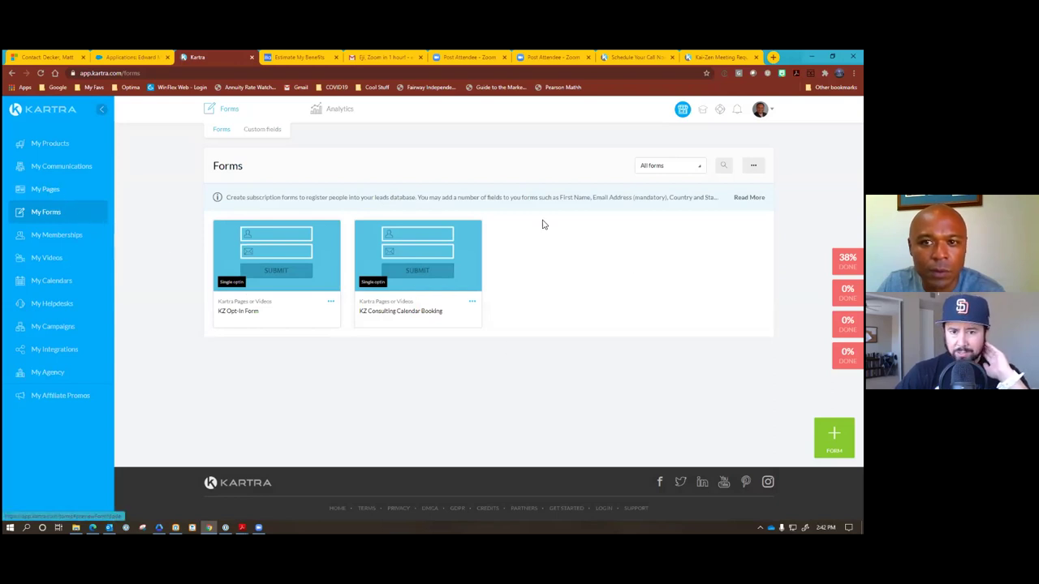
Check the Schedule Your Call Now and booking calendar tabs, then go to My Pages.
left_click(630, 57)
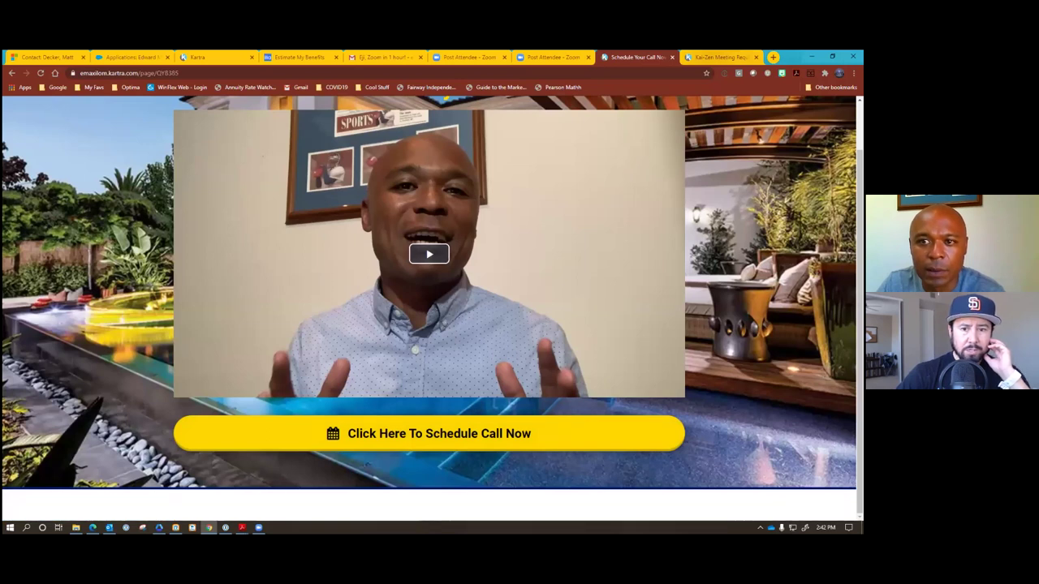
left_click(718, 57)
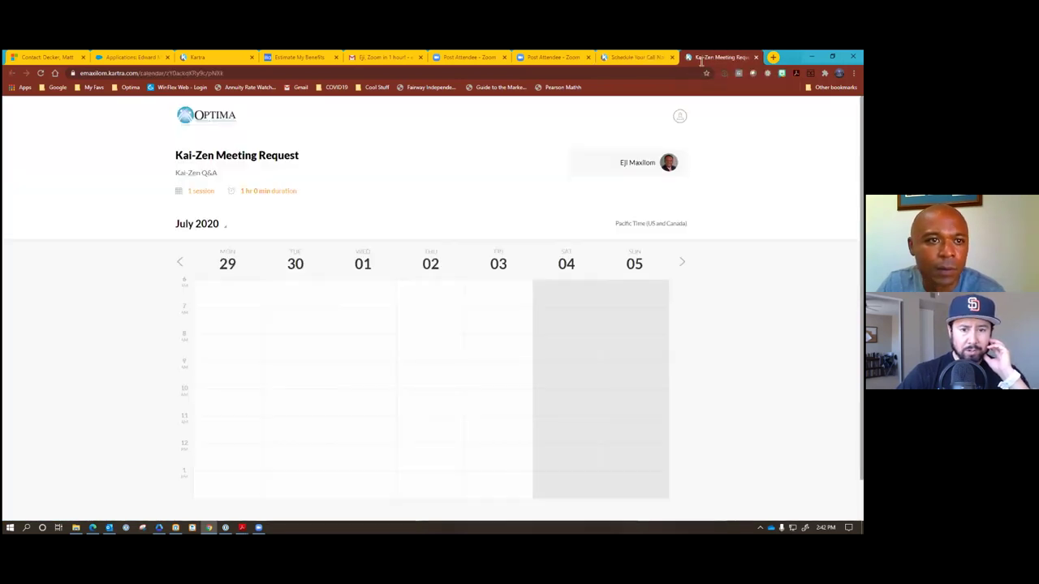
left_click(226, 63)
left_click(36, 191)
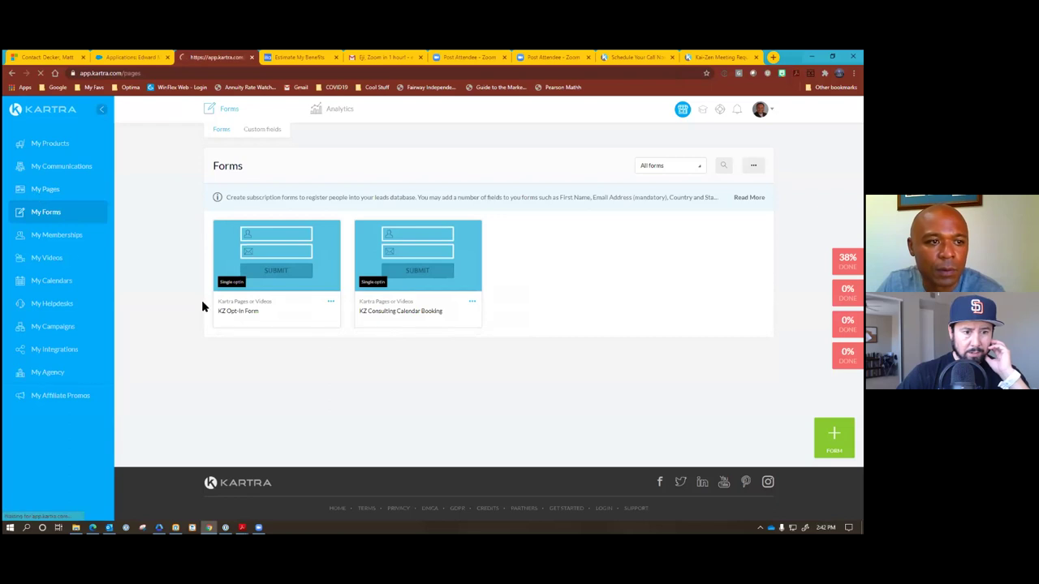
left_click(388, 266)
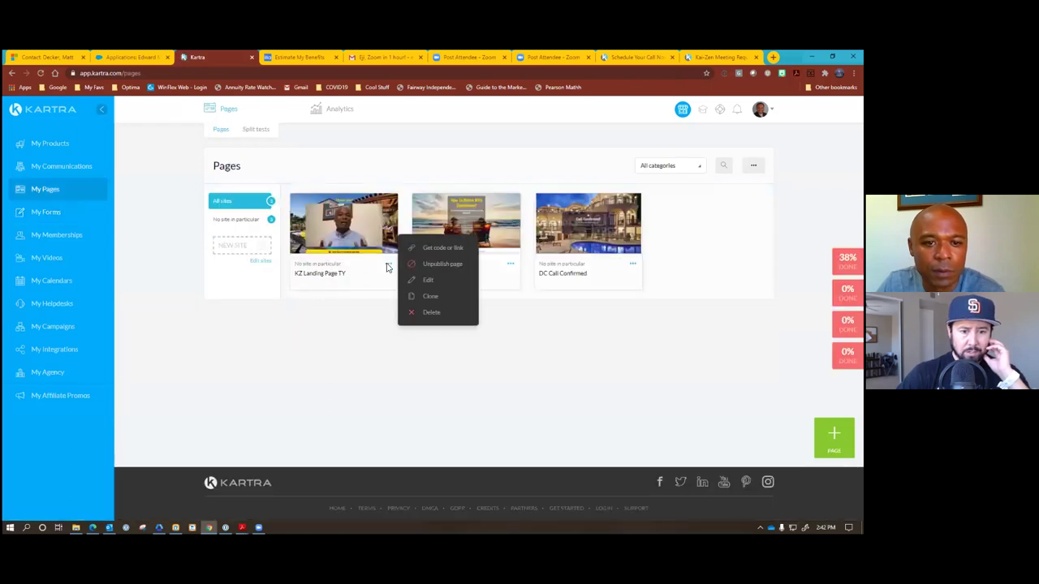
Copy KZ Landing Page's public link and paste it into a blank browser tab.
left_click(511, 265)
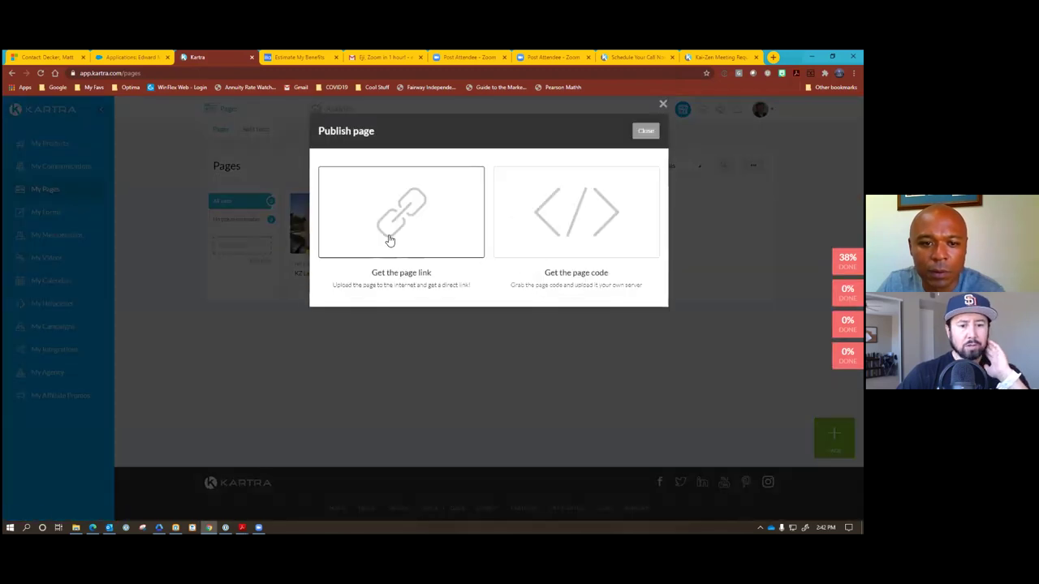
left_click(454, 235)
left_click_drag(438, 335, 322, 337)
left_click(645, 131)
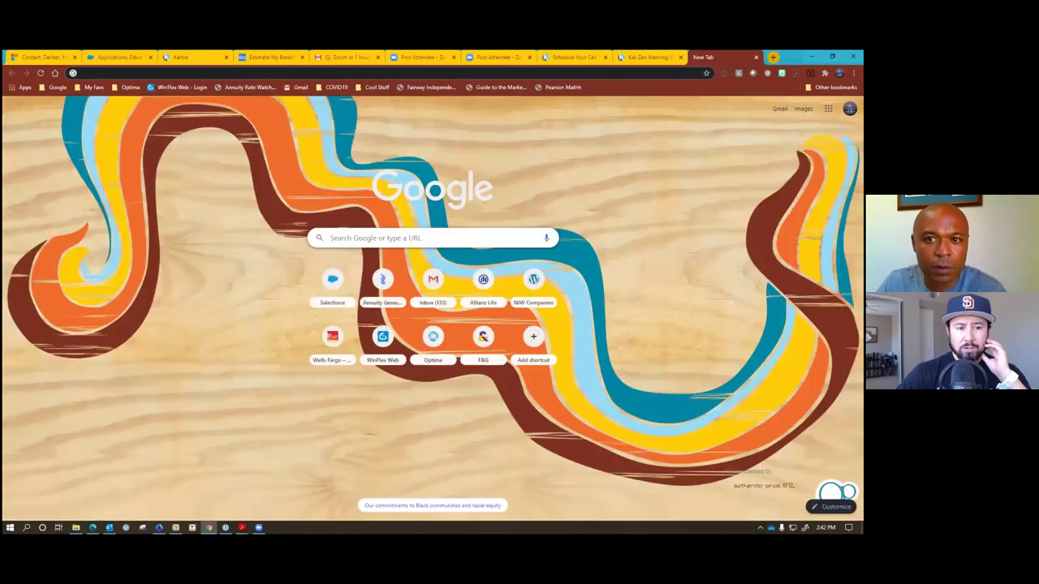
type("https://emaxilom.kartra.com/page/23Q384")
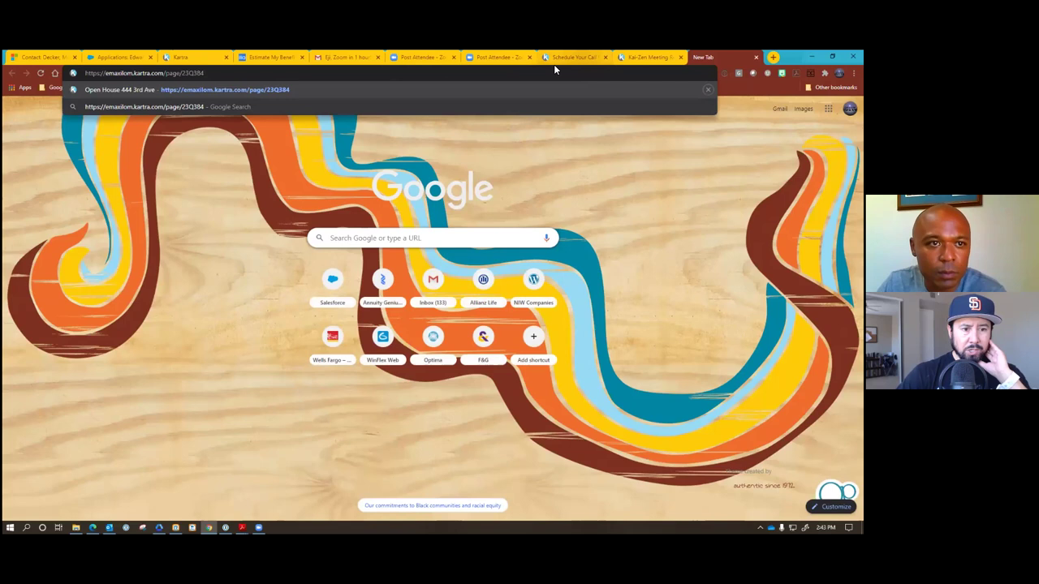
key("ctrl+3")
left_click(440, 339)
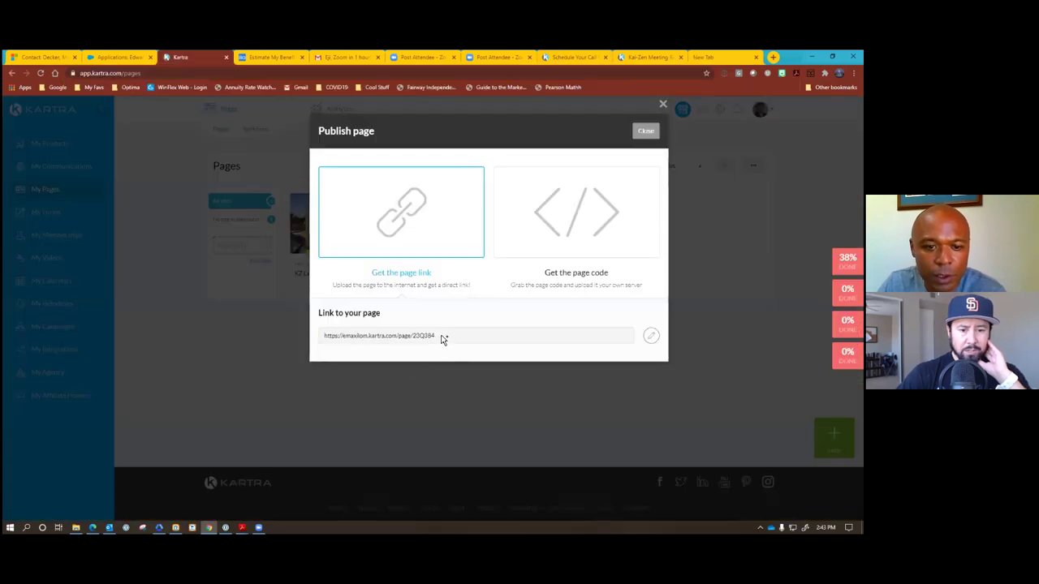
Change the link's ending from 23Q384 to RetireWithConfidence and copy the full URL.
left_click(651, 335)
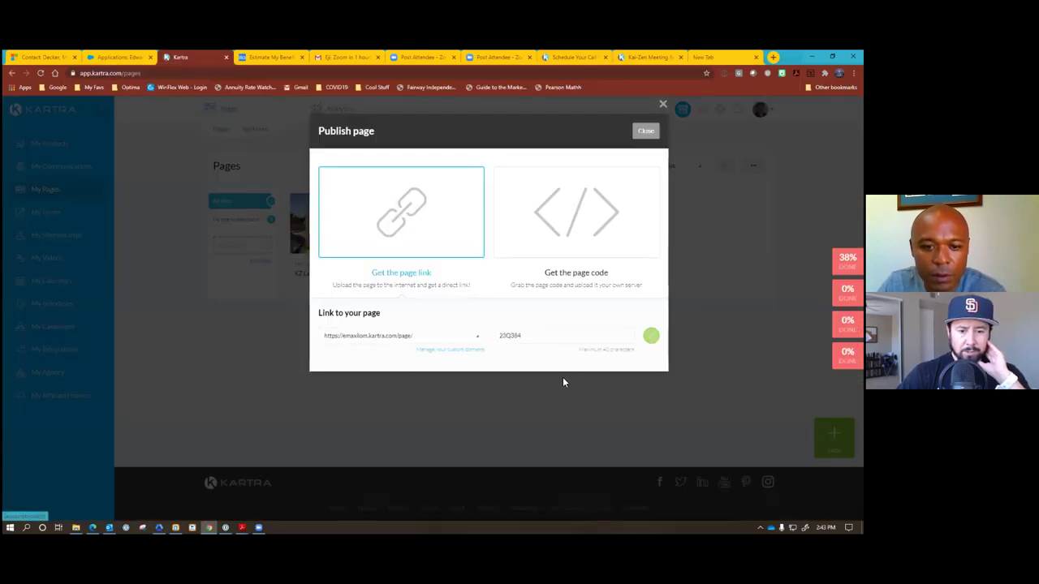
left_click_drag(535, 337, 488, 335)
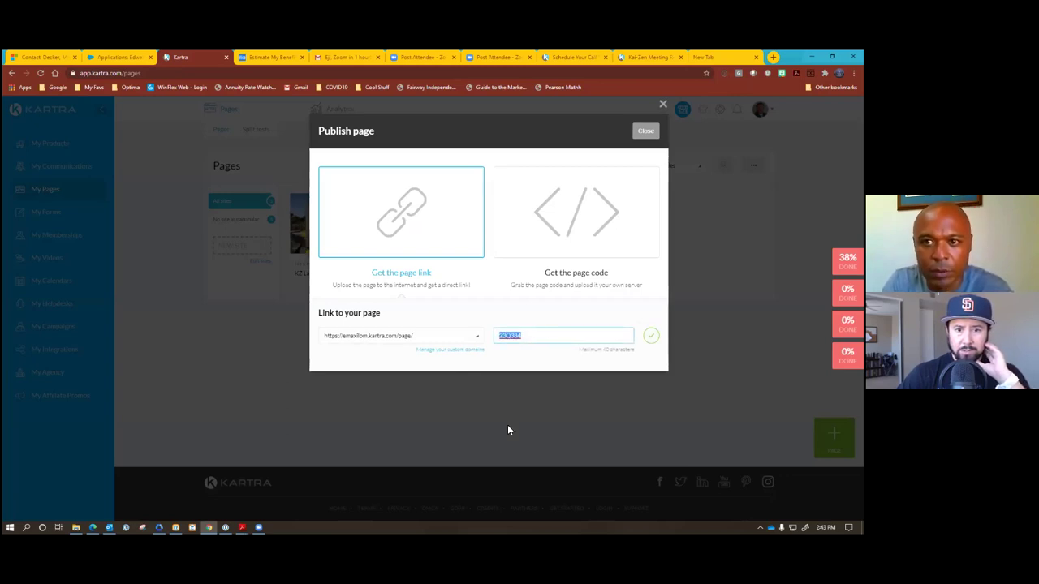
type("RetireW")
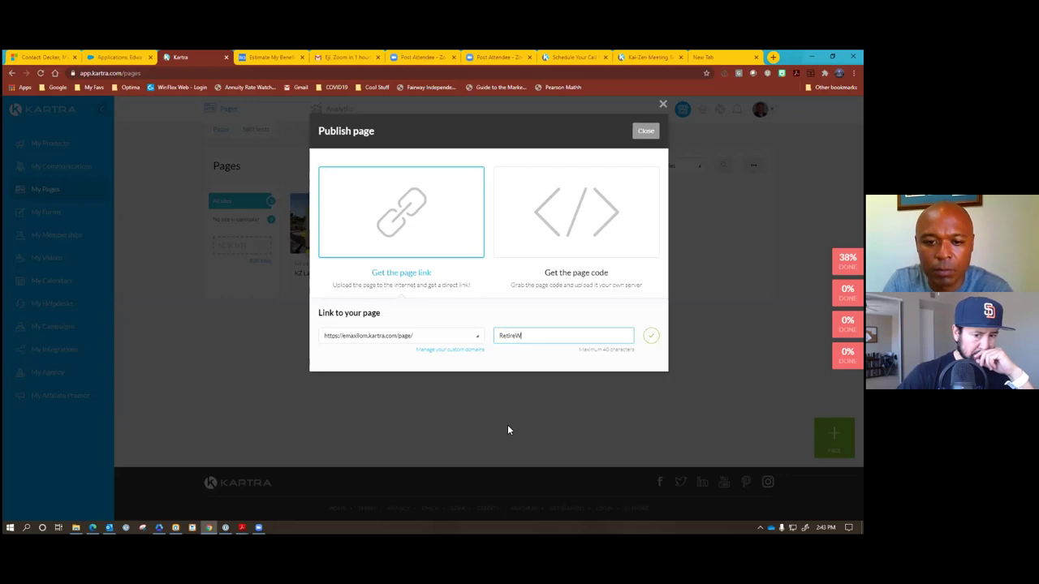
type("ithConf")
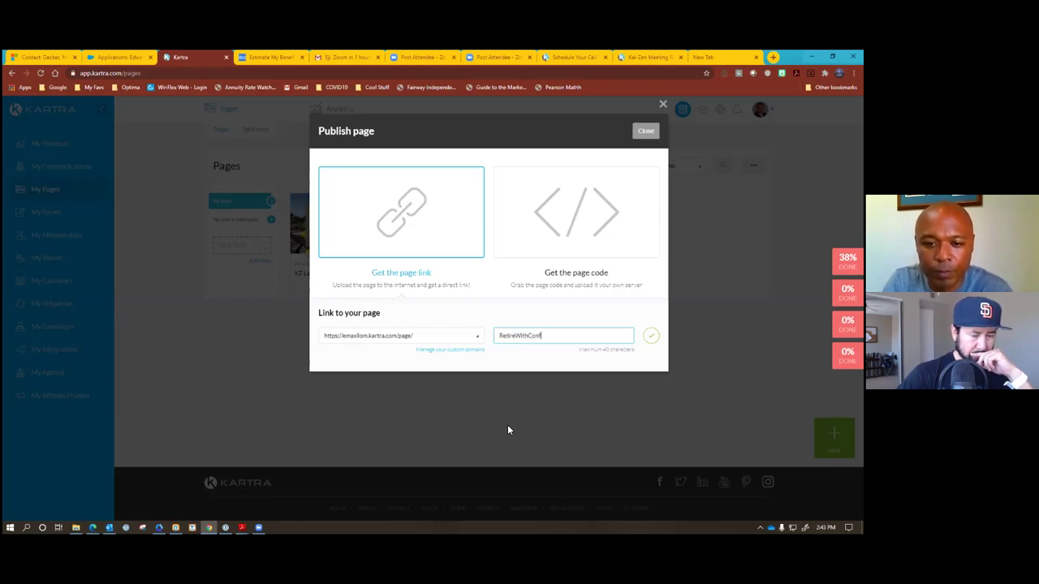
type("idence")
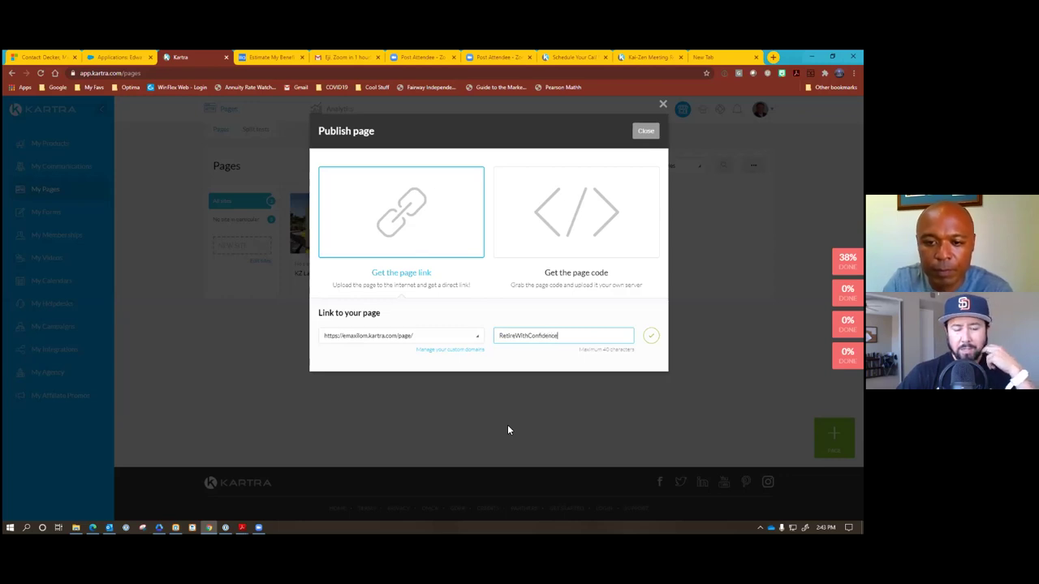
left_click(650, 337)
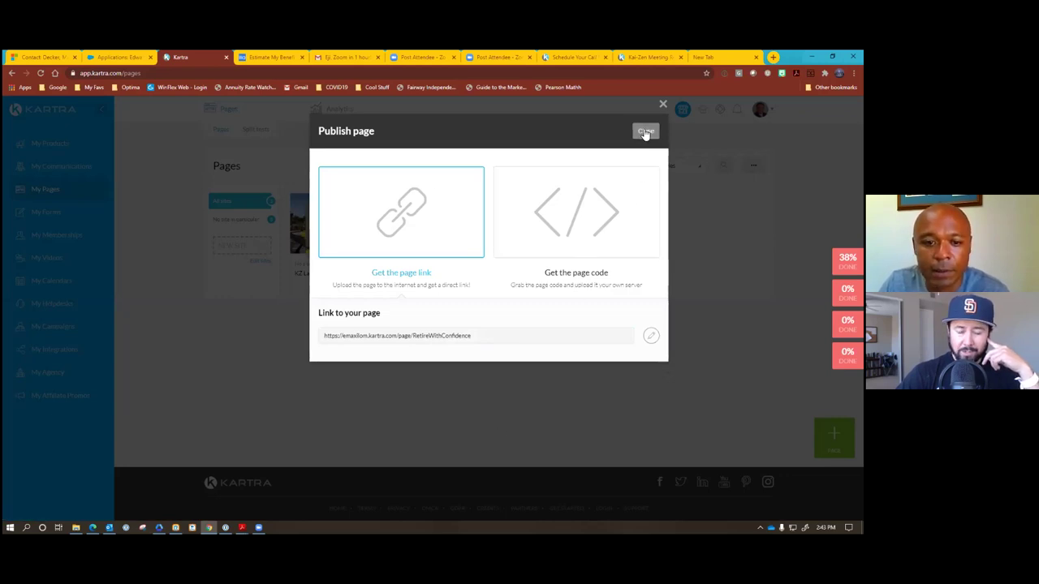
left_click_drag(489, 335, 318, 345)
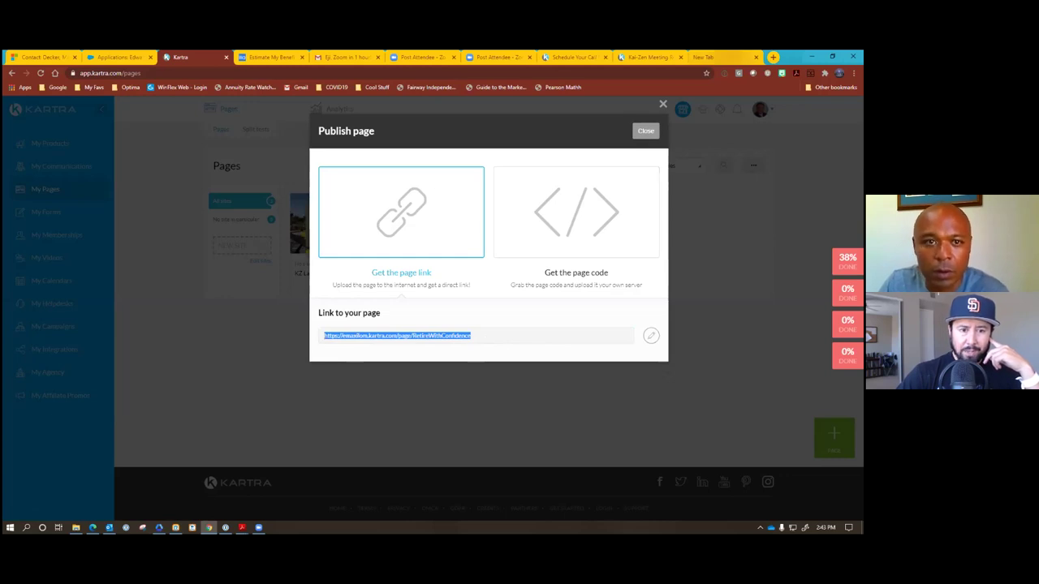
key("ctrl+9")
Load the RetireWithConfidence landing page, then open facebook.com in a new tab.
left_click(82, 73)
key("Return")
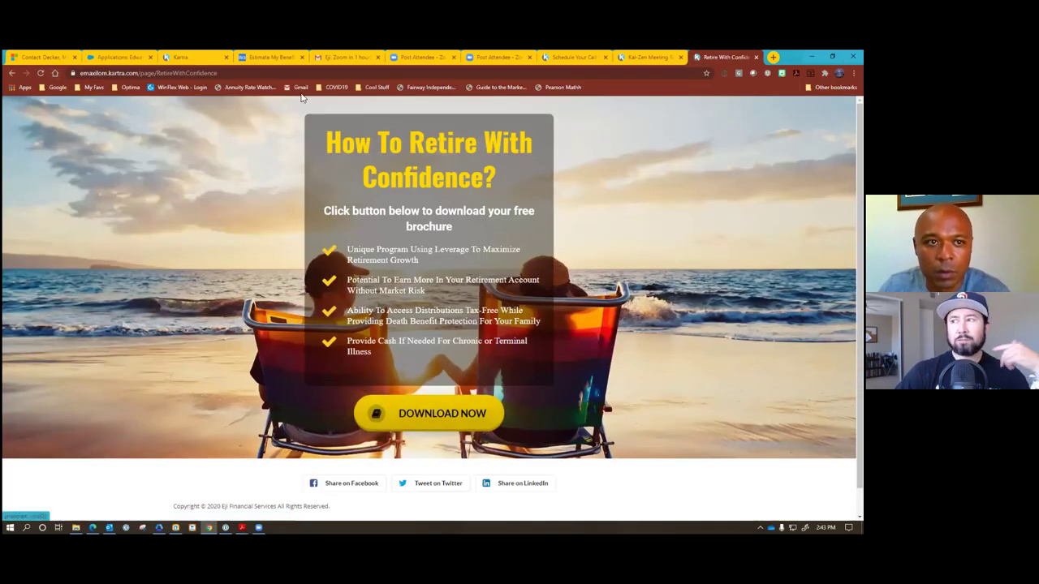
left_click(772, 57)
type("facebook.com")
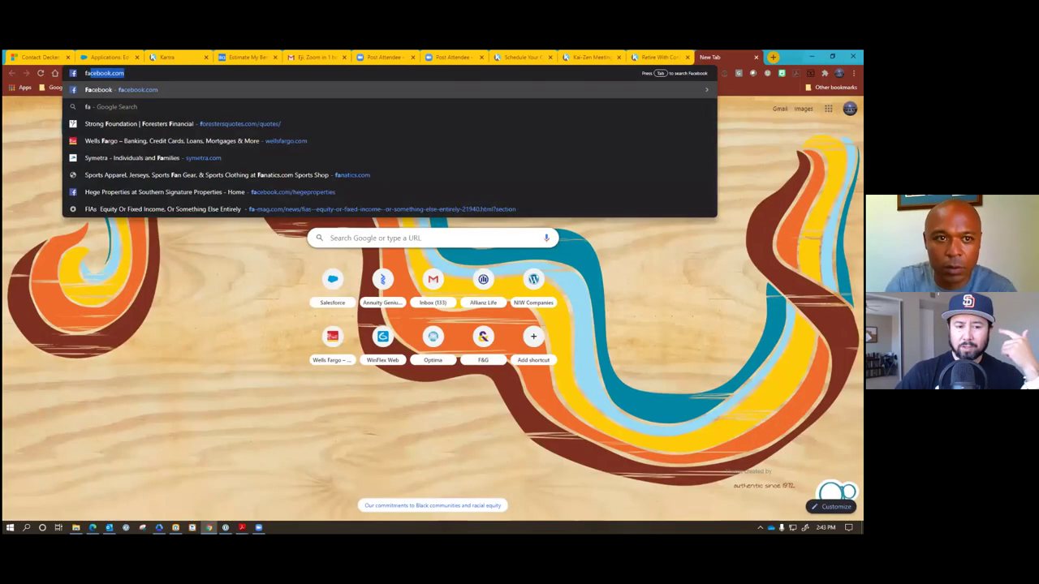
key("Return")
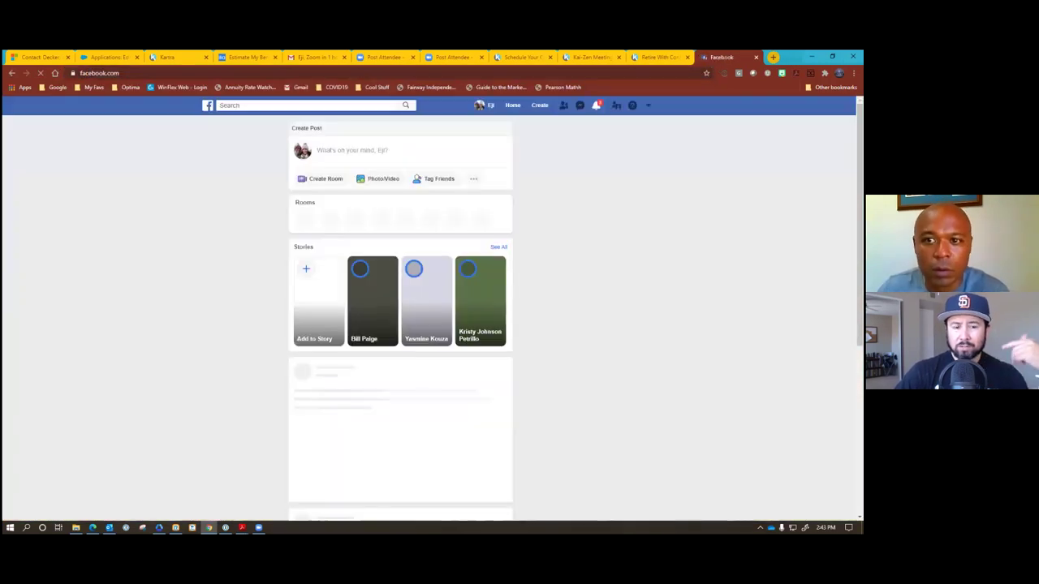
Paste the landing page link into a Facebook post draft, discard it, and open a new tab.
left_click(658, 57)
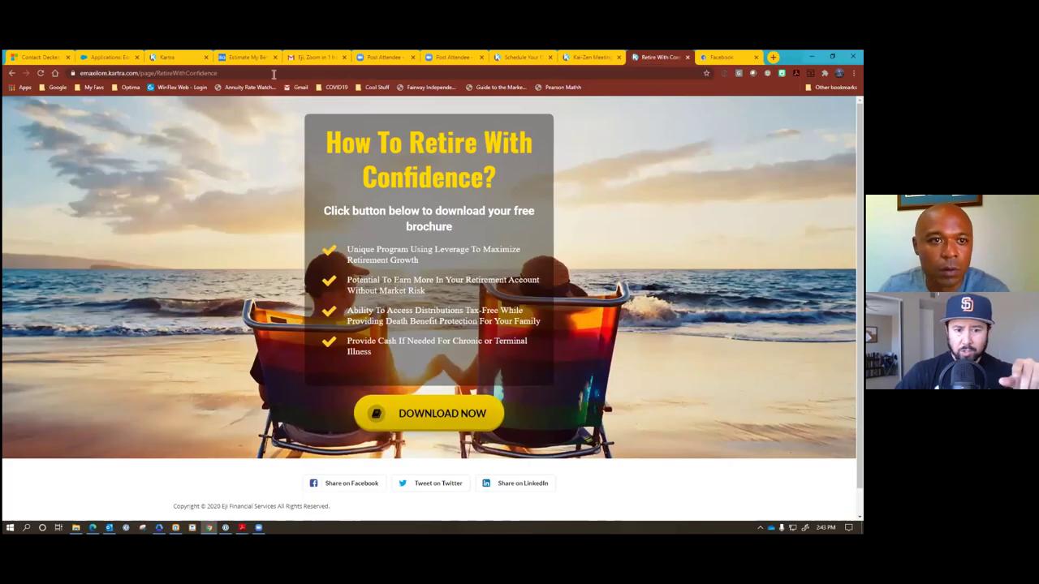
left_click(162, 73)
key("ctrl+c")
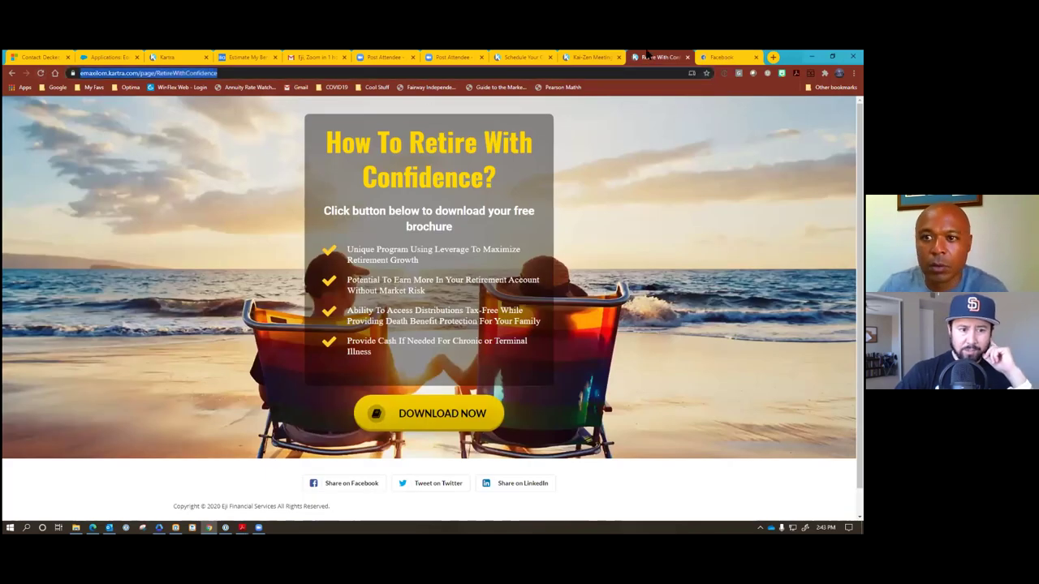
left_click(721, 57)
left_click(344, 156)
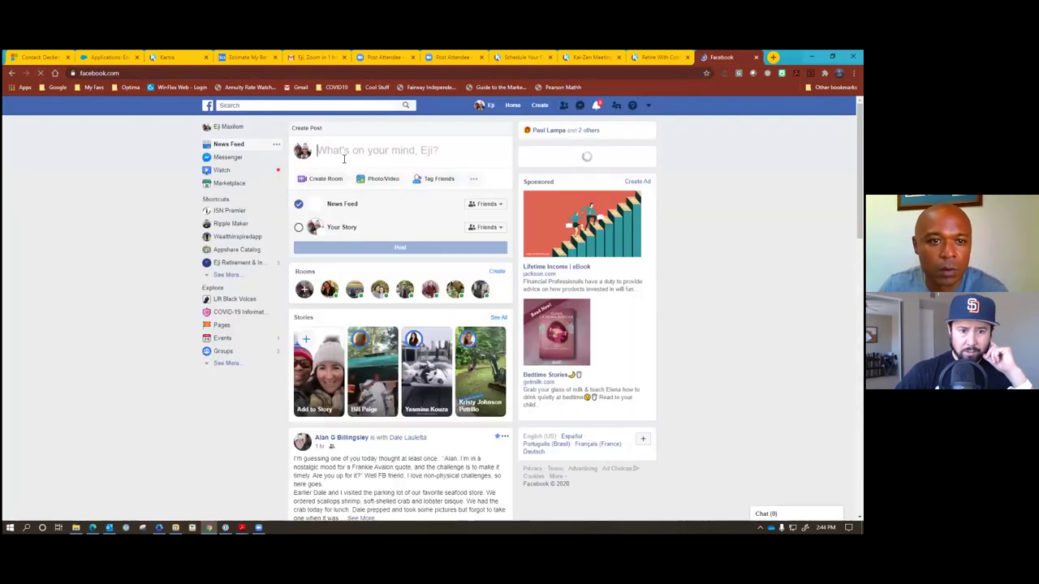
key("ctrl+v")
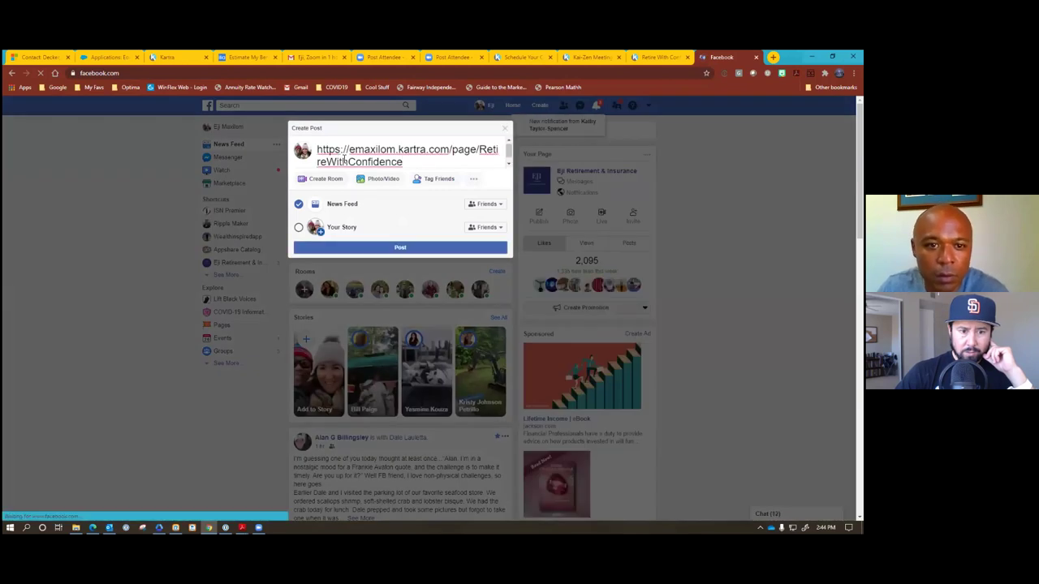
key("Return")
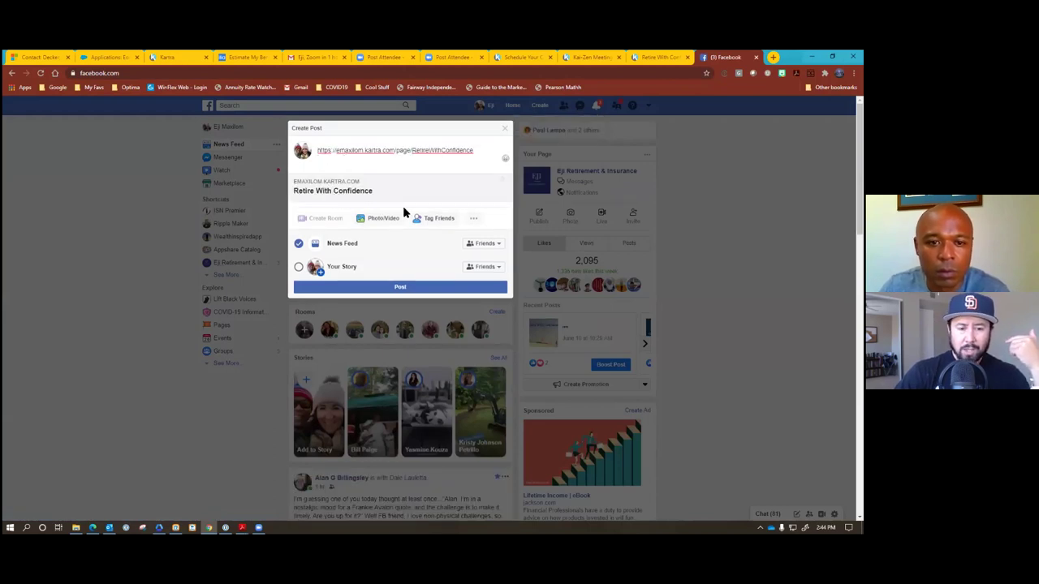
left_click(505, 128)
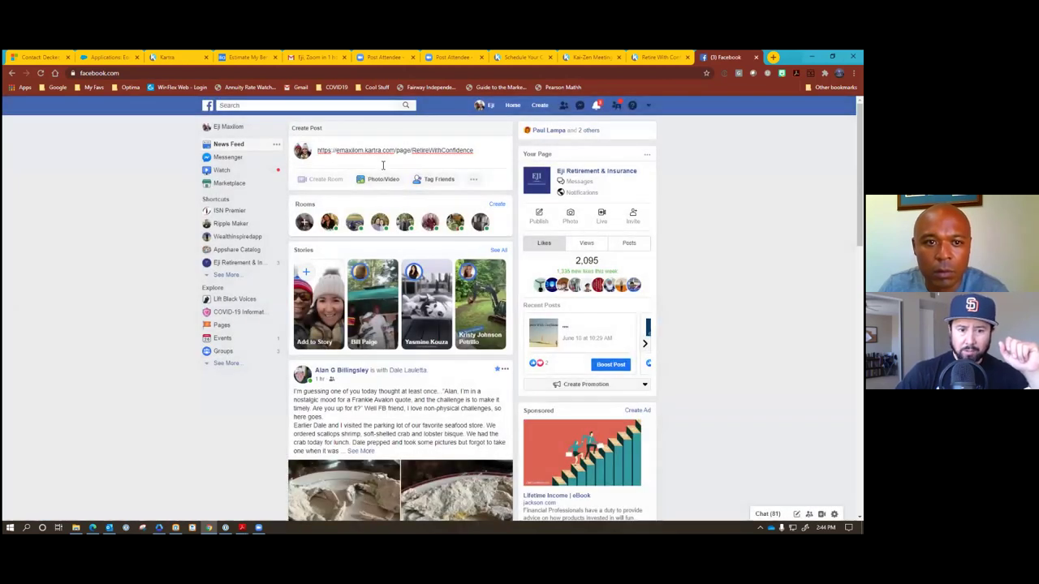
left_click(487, 107)
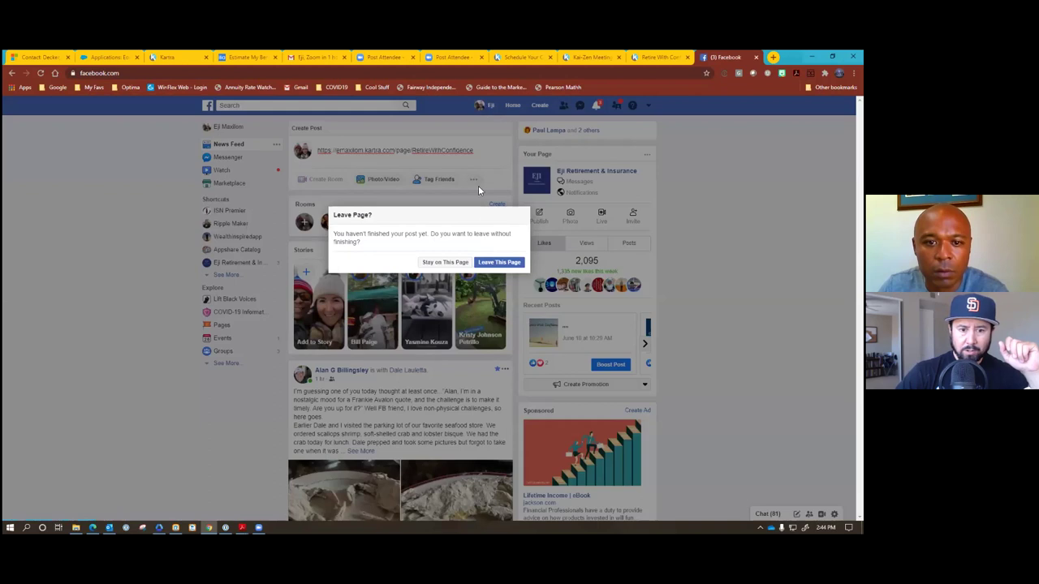
left_click(499, 262)
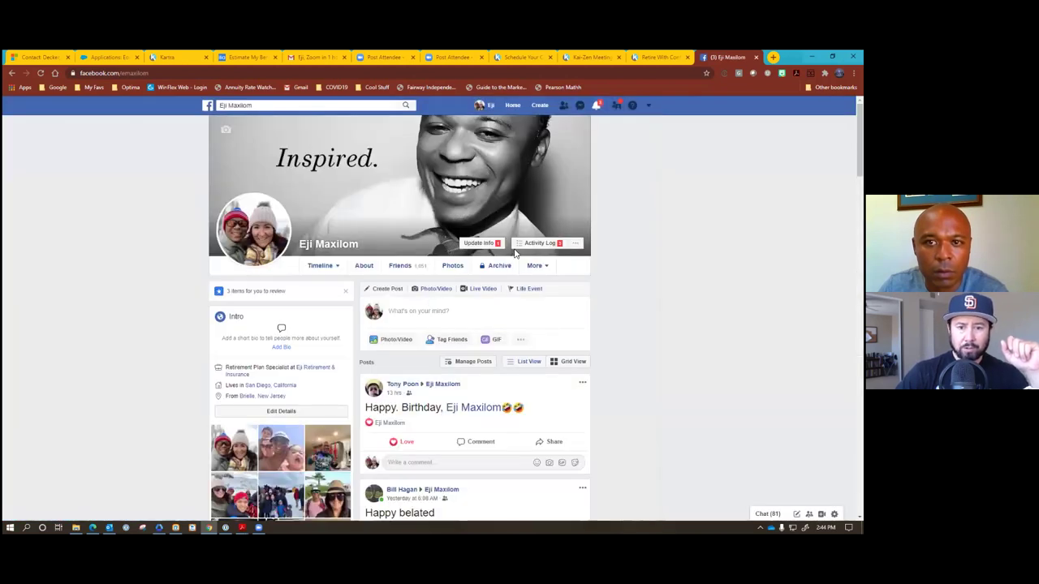
key("ctrl+t")
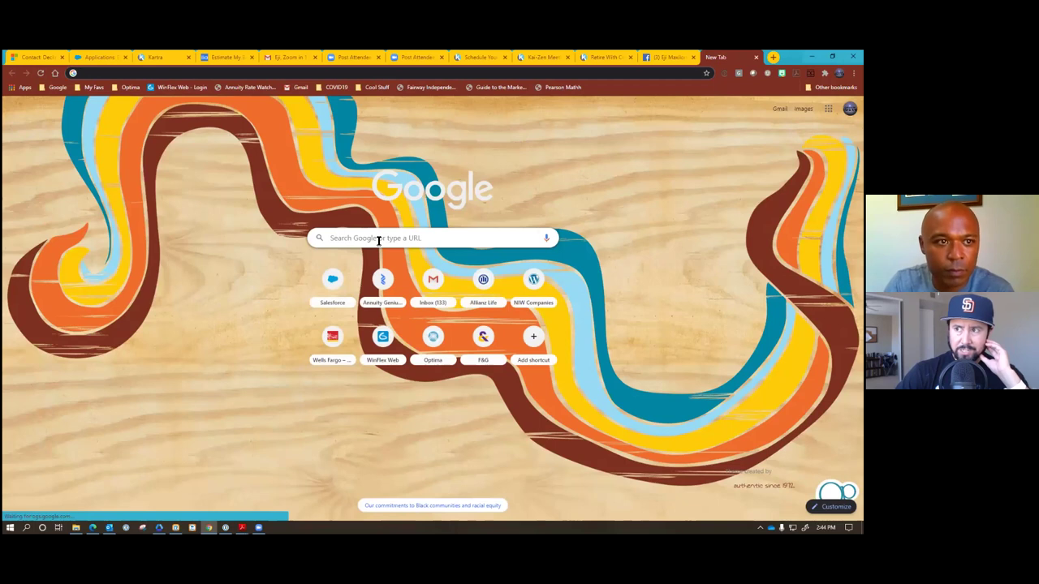
Search Google for 'facebook debug' and open Facebook's Sharing Debugger.
type("faceb")
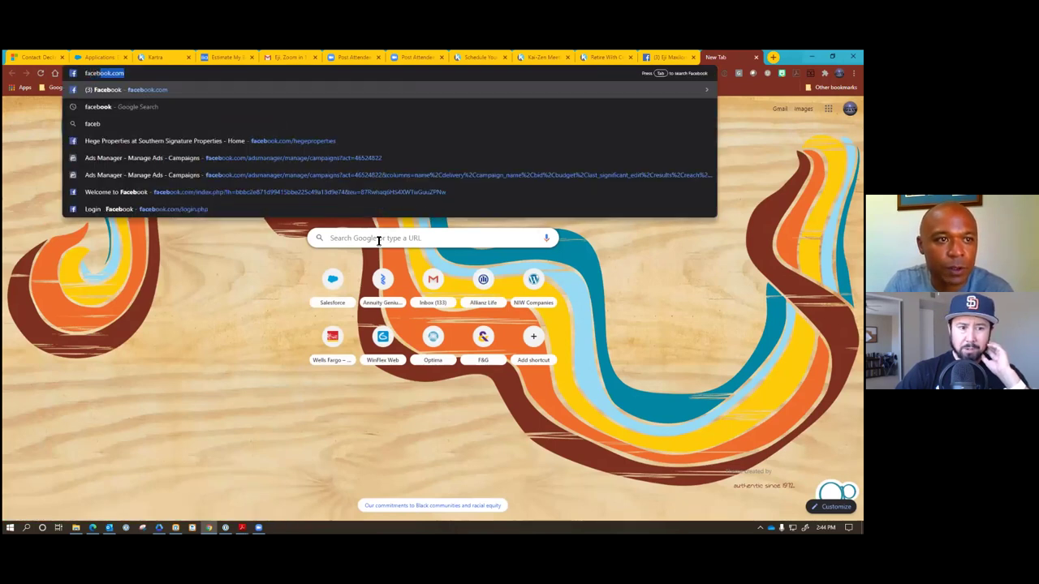
type("ook dup")
key("BackSpace")
key("BackSpace")
type("ebu")
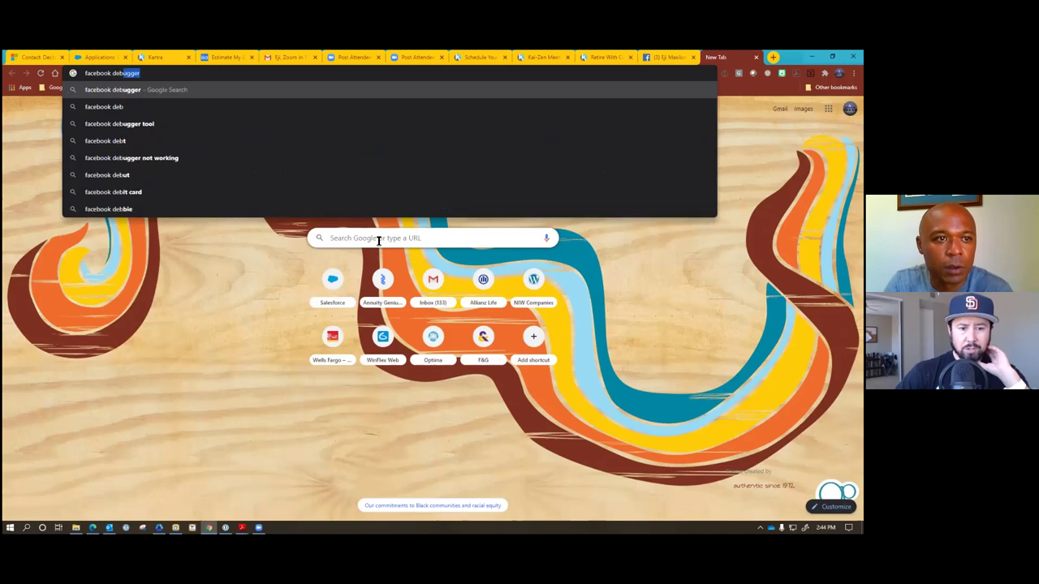
key("Return")
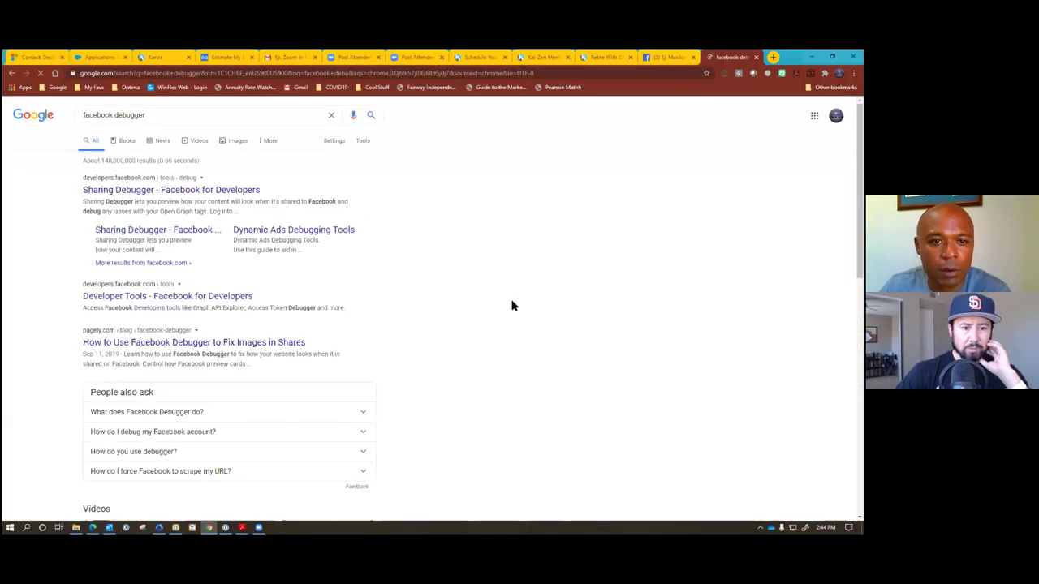
left_click(215, 191)
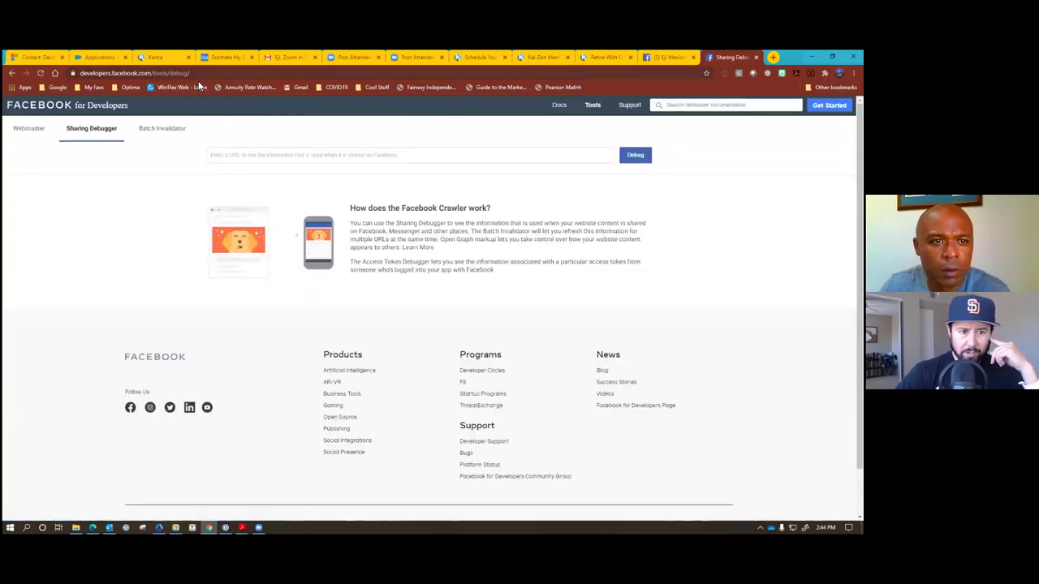
Debug the pasted RetireWithConfidence page URL, then return to the Facebook profile tab.
type("https://emaxlom.kartra.com/page/RetireWithConfidence")
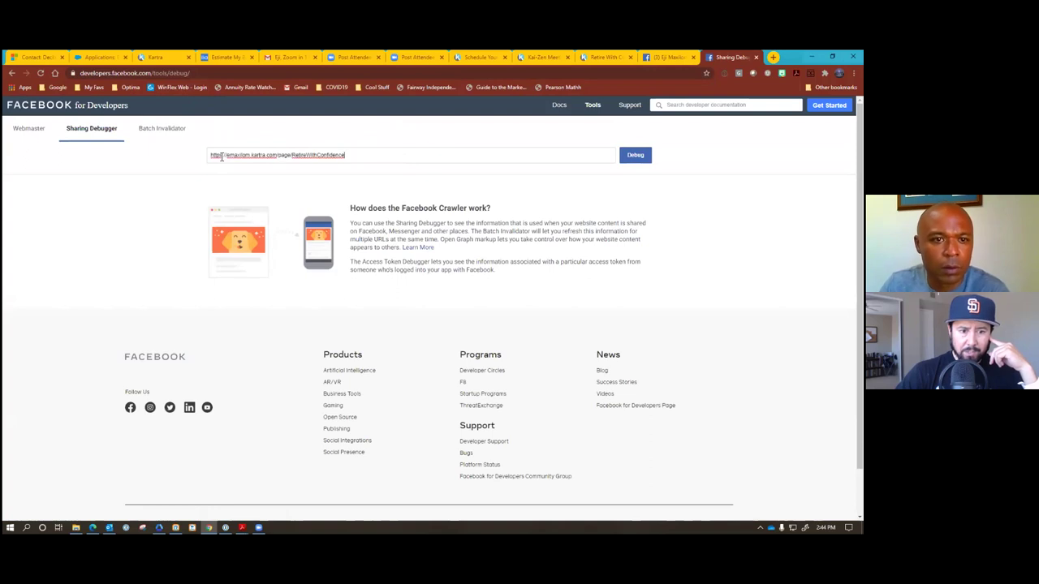
key("Return")
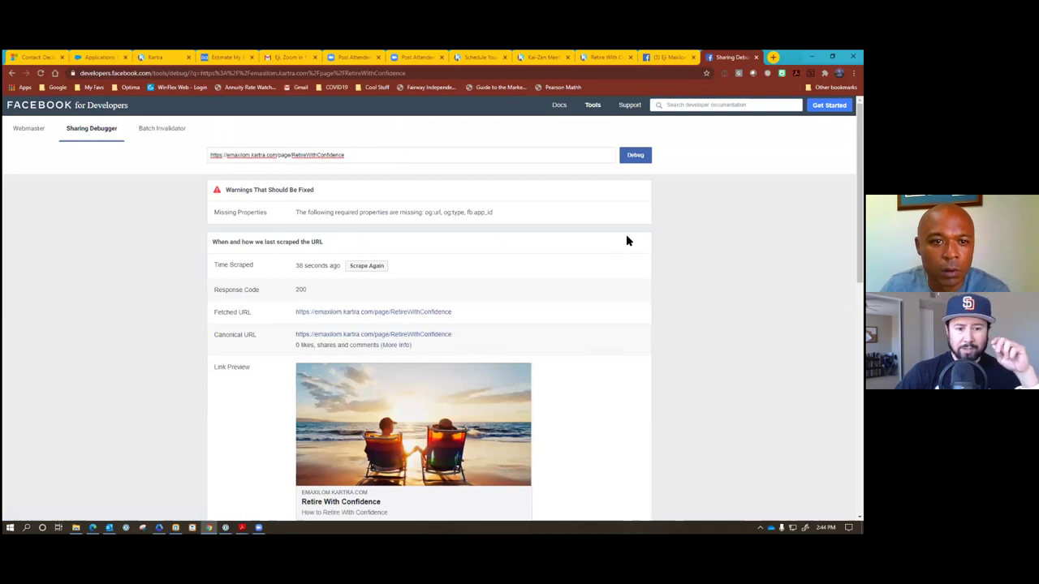
left_click(655, 59)
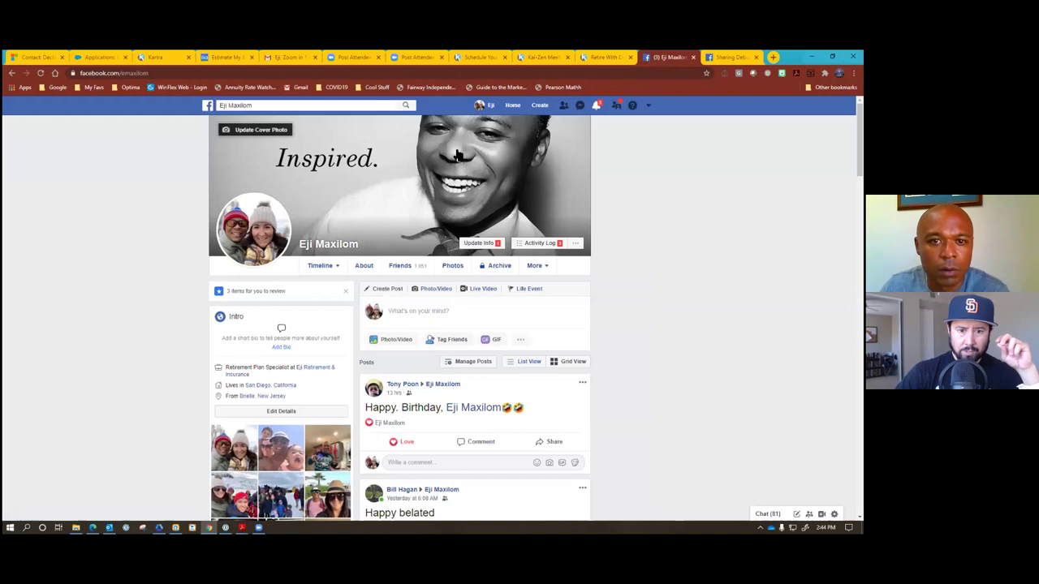
Paste the Retire With Confidence link into a new News Feed post to preview it, then close the draft.
left_click(513, 105)
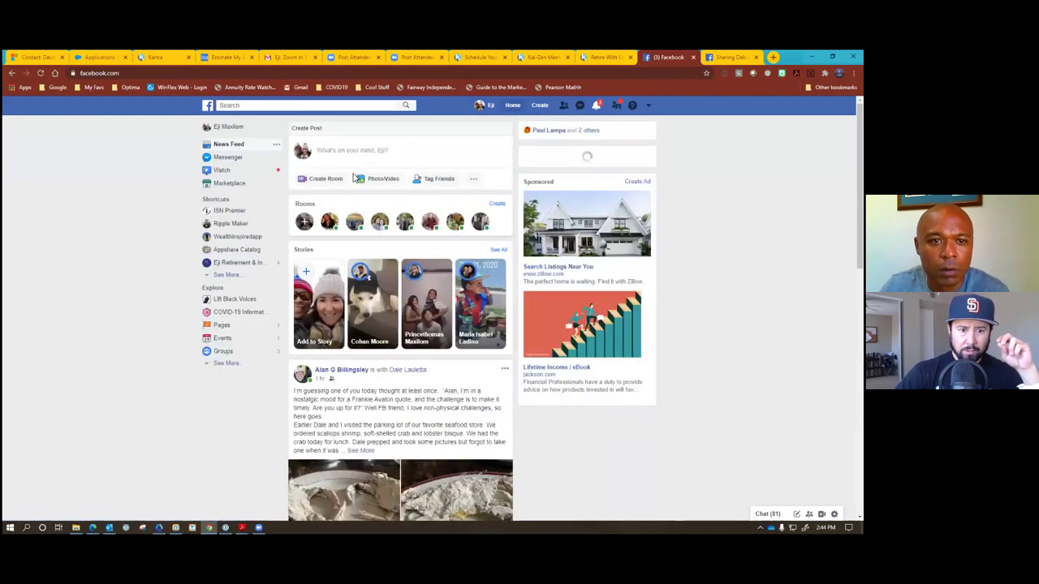
left_click(344, 154)
type("https://emaxilom.kartra.com/page/RetireWithConfidence")
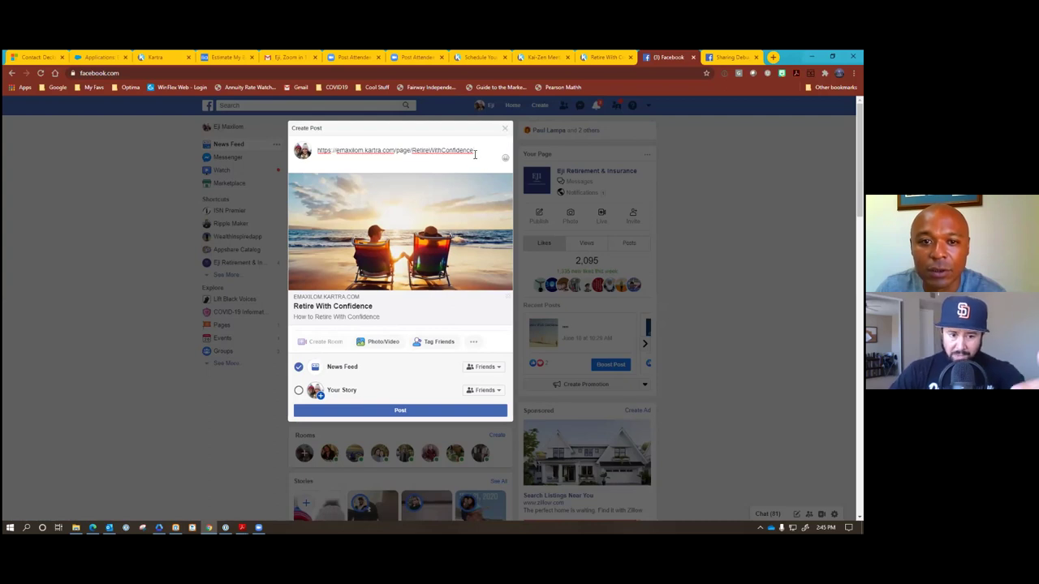
left_click_drag(475, 151, 315, 151)
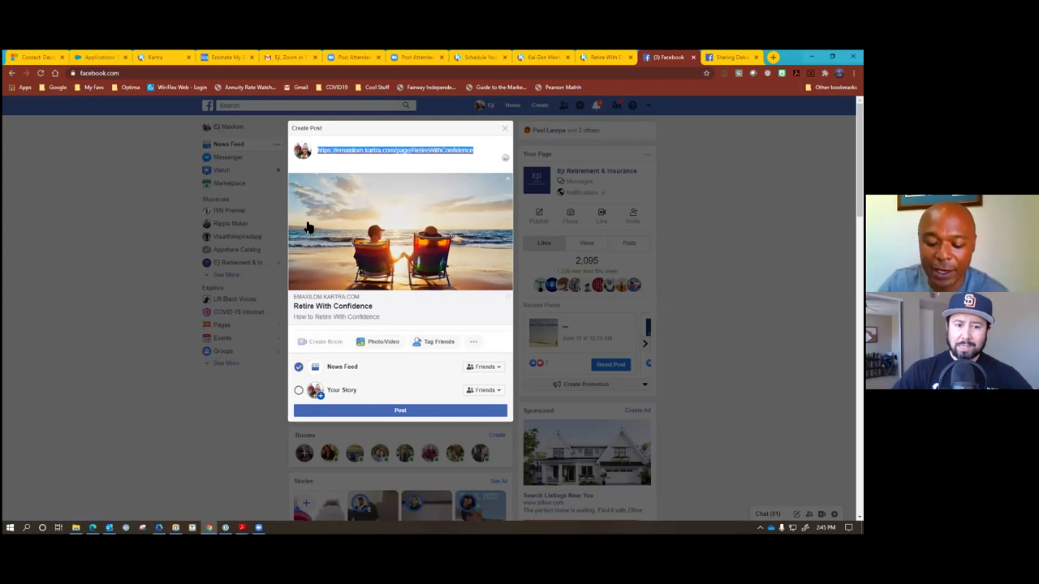
type("the ahteap")
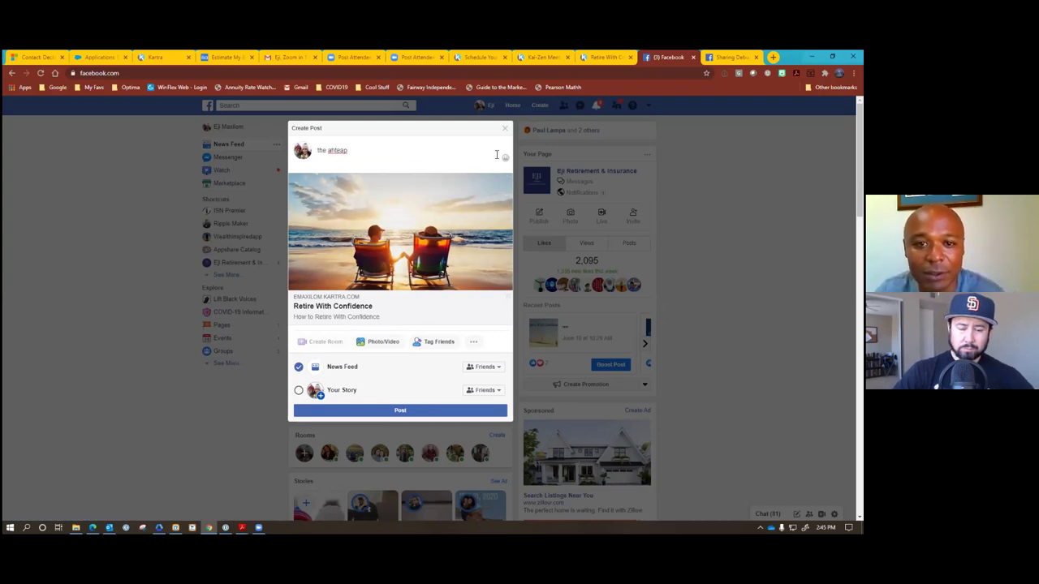
left_click(536, 193)
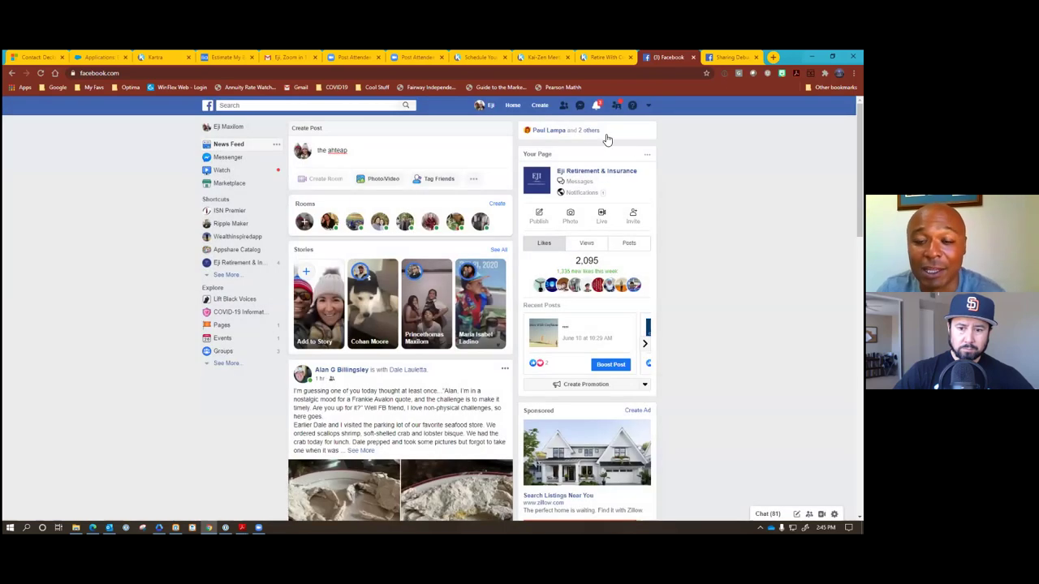
scroll(540, 256, "down", 3)
scroll(505, 262, "down", 10)
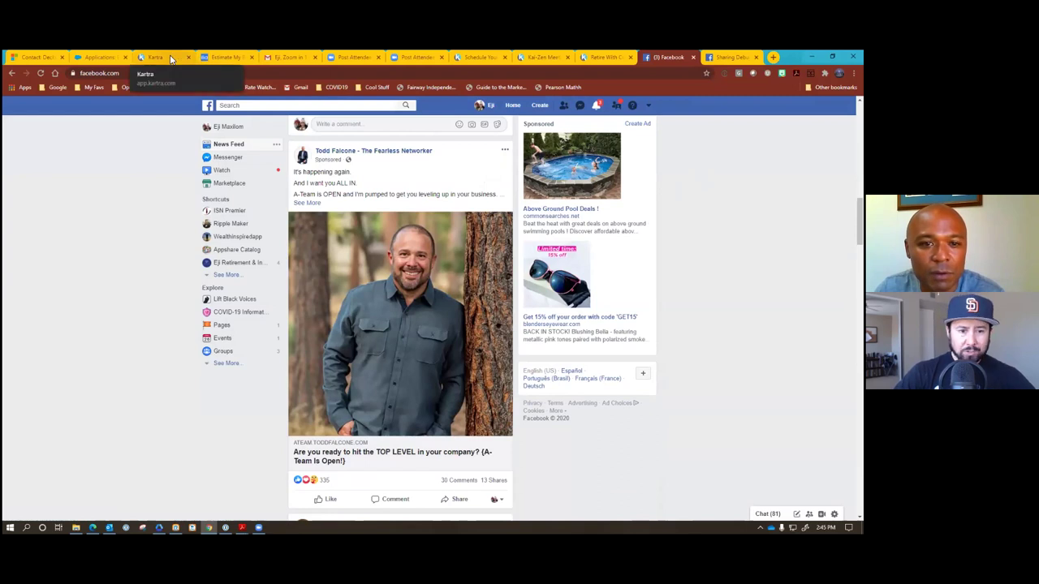
scroll(406, 199, "up", 15)
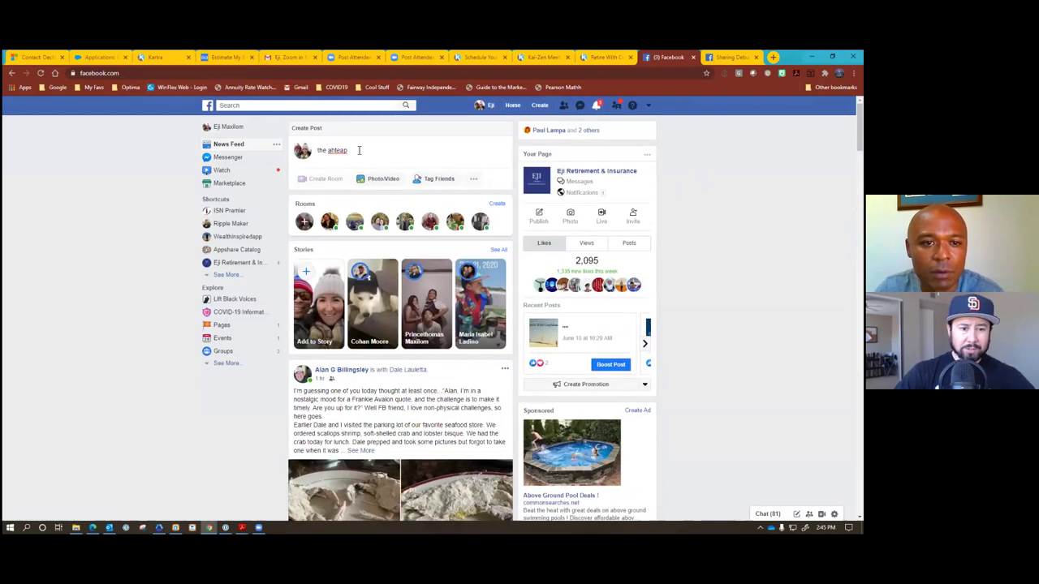
Recheck the draft's link preview, close it unpublished, and dismiss Kartra's Publish page dialog.
left_click(358, 150)
left_click_drag(359, 150, 312, 150)
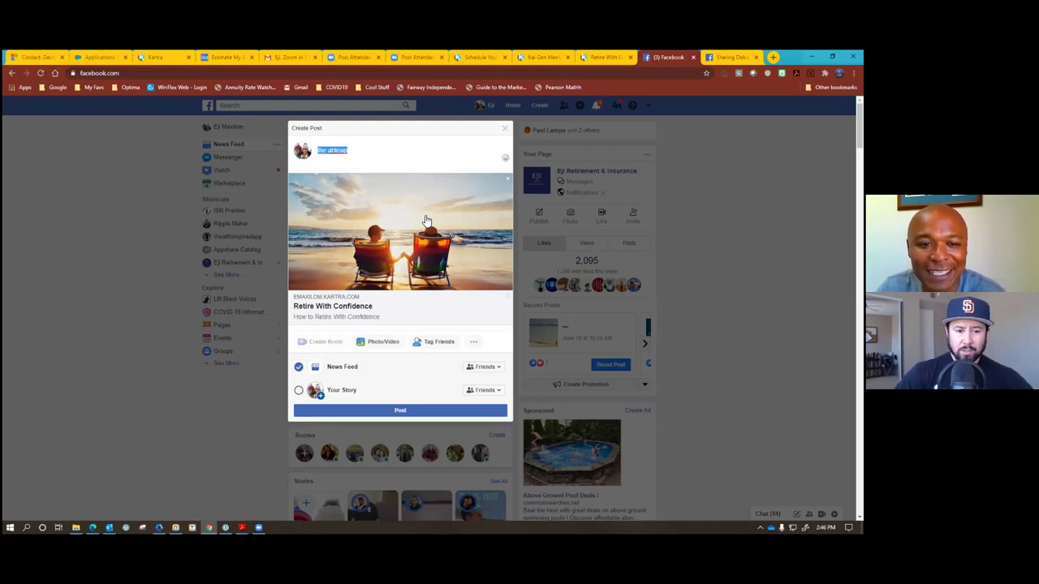
left_click(505, 131)
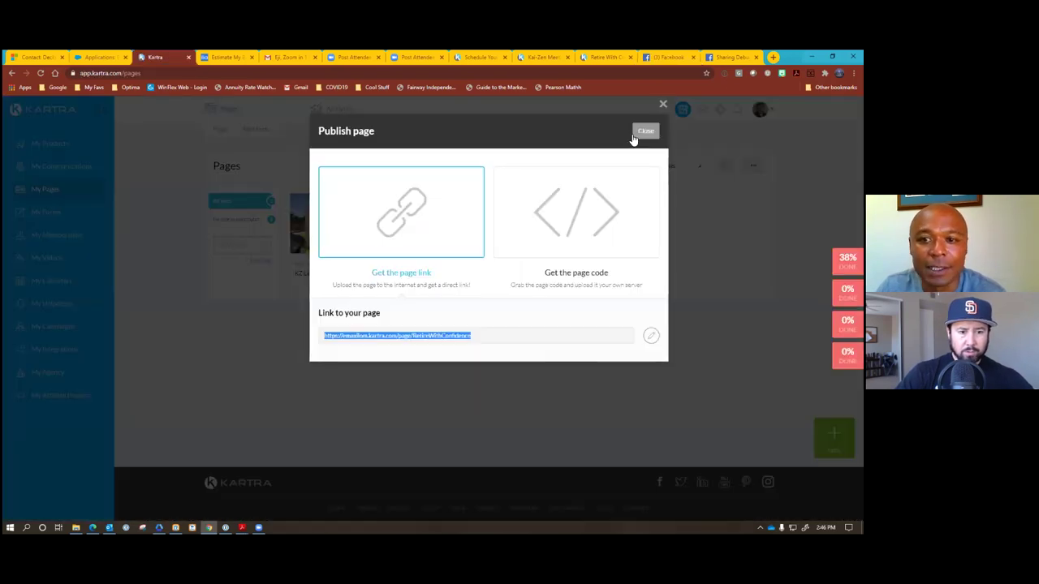
left_click(644, 131)
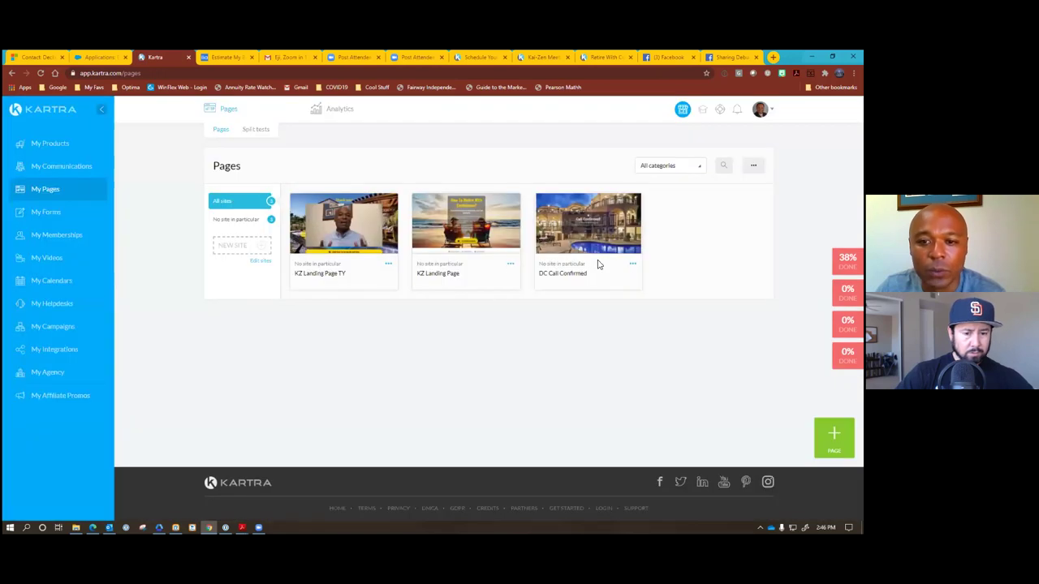
Leave the pages list and go to My Calendars, showing the three existing calendars.
left_click(667, 167)
left_click(667, 167)
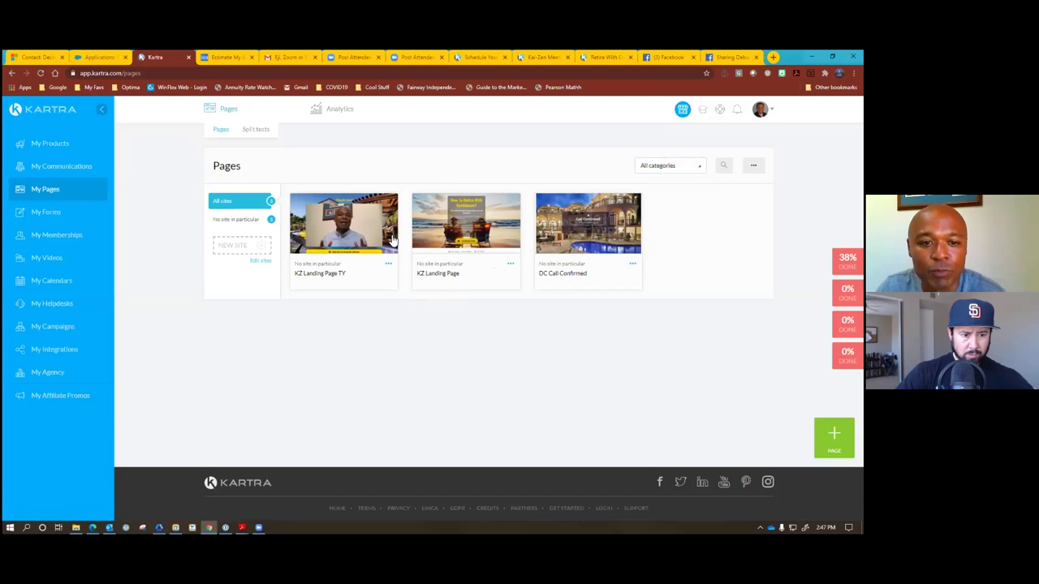
mouse_move(333, 234)
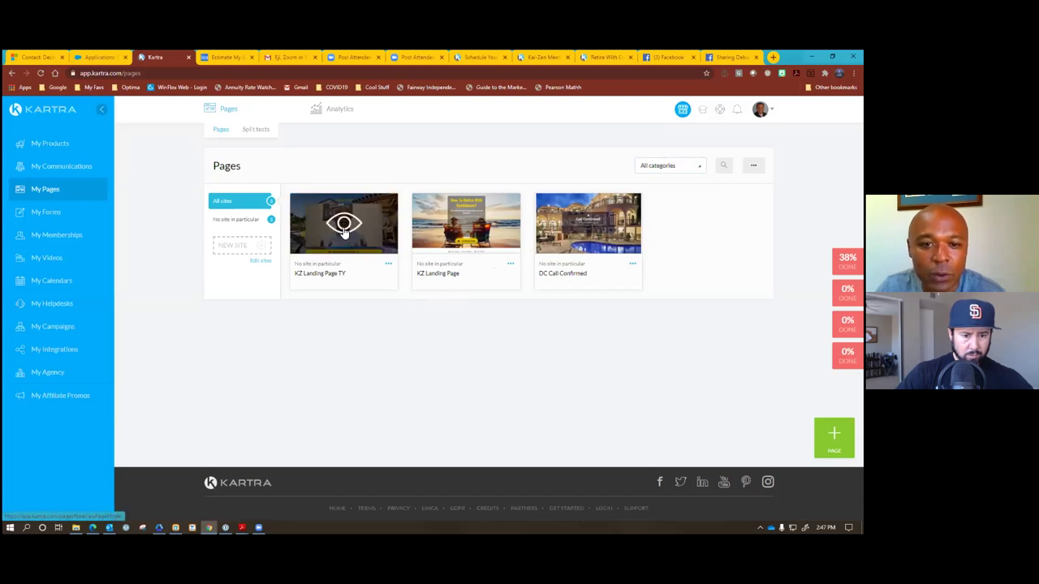
left_click(465, 227)
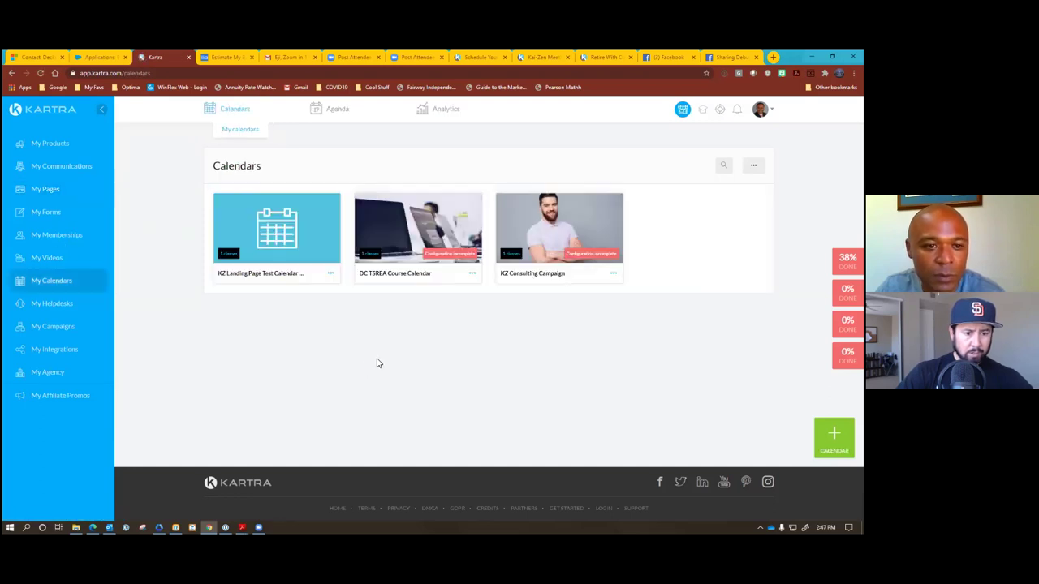
Rename the 'KZ Landing Page Test Calendar' to 'KZ Landing Page Calendar Request'.
left_click(330, 273)
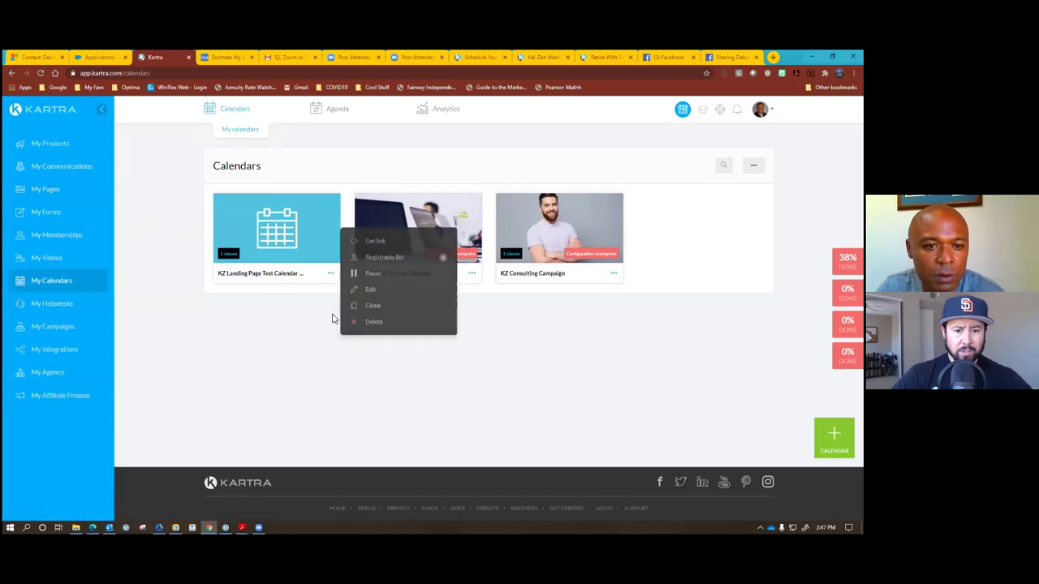
left_click(371, 289)
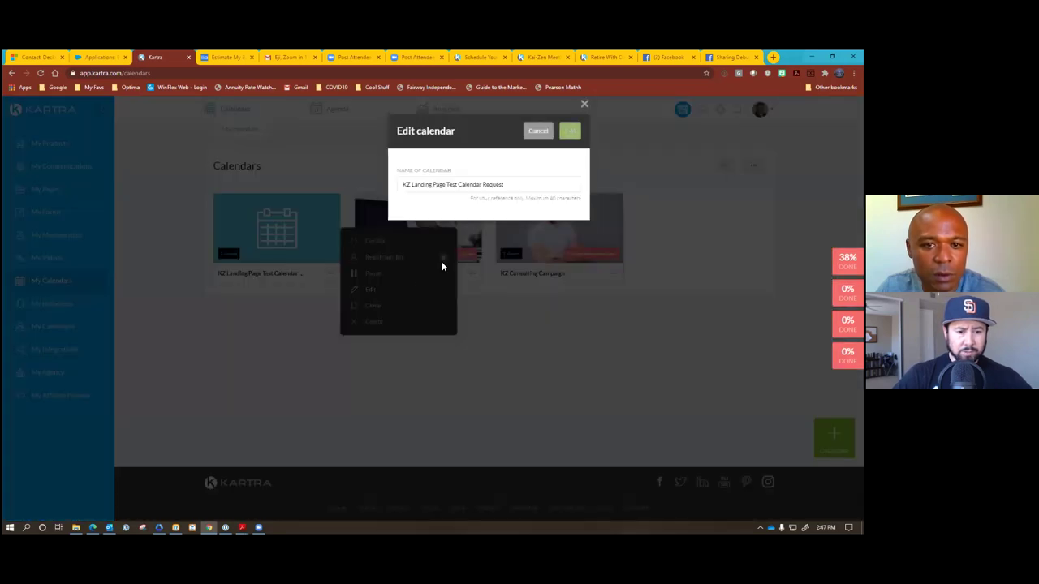
left_click(461, 184)
key("BackSpace")
key("BackSpace")
key("BackSpace")
key("BackSpace")
key("BackSpace")
left_click(569, 131)
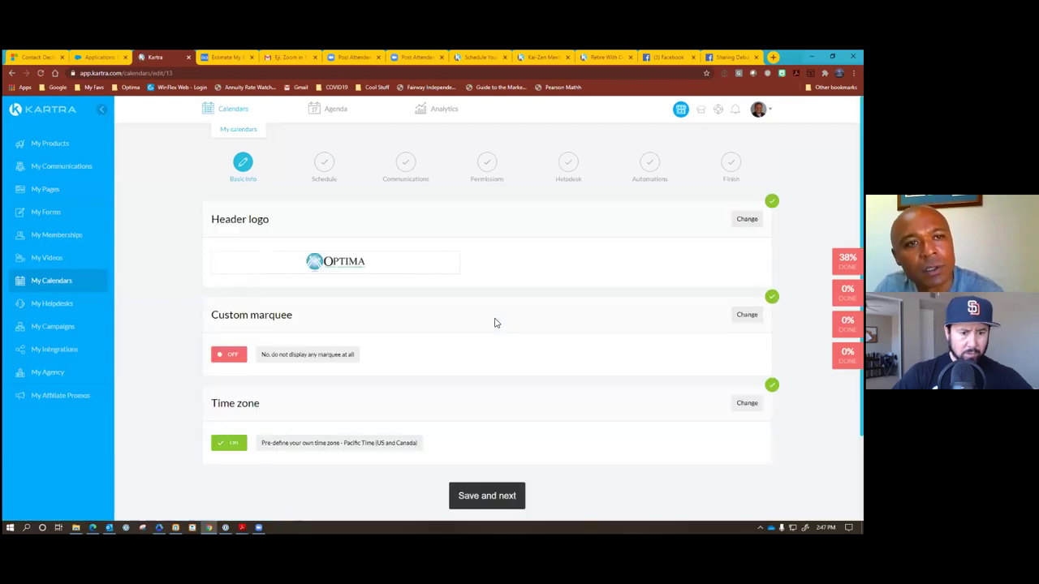
Keep the custom marquee set to 'No' and save that setting.
scroll(496, 324, "down", 2)
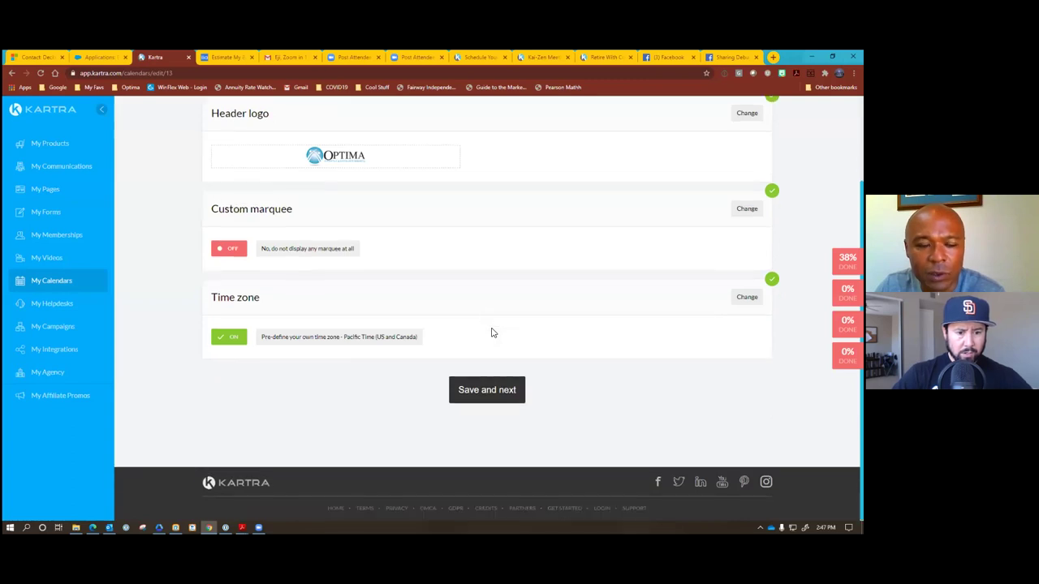
scroll(491, 332, "up", 2)
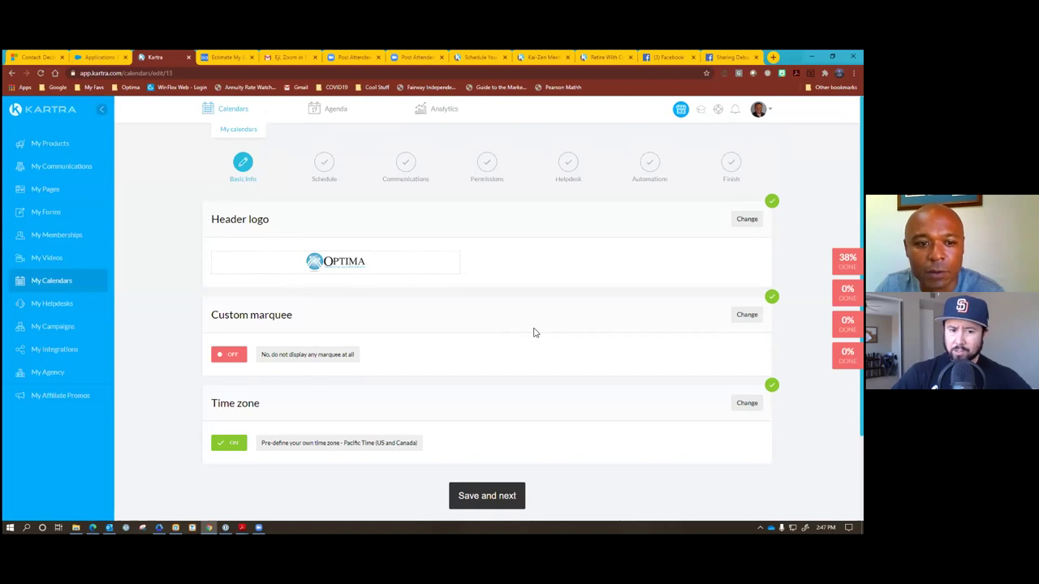
left_click(746, 314)
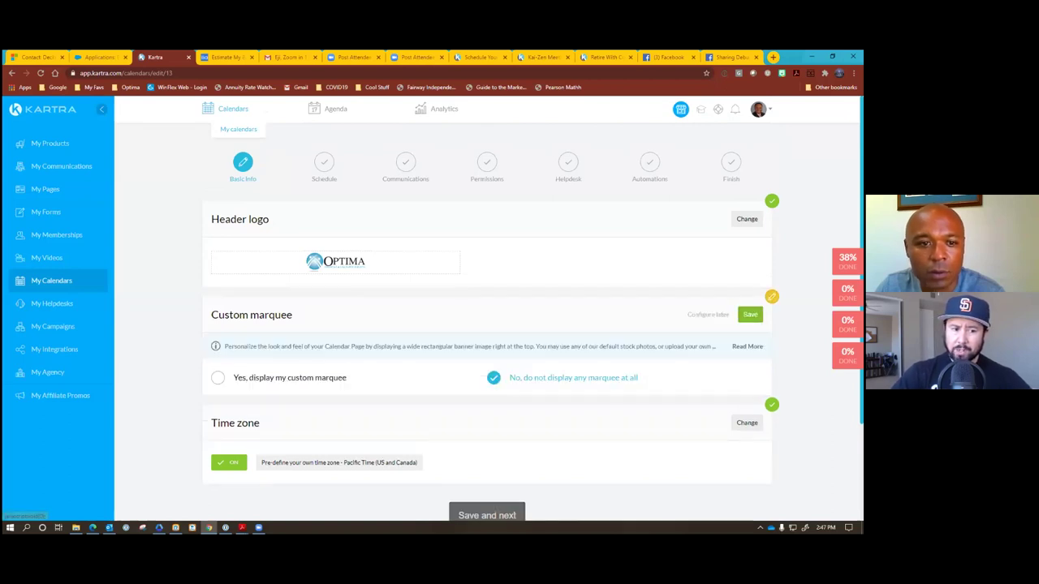
scroll(500, 306, "down", 2)
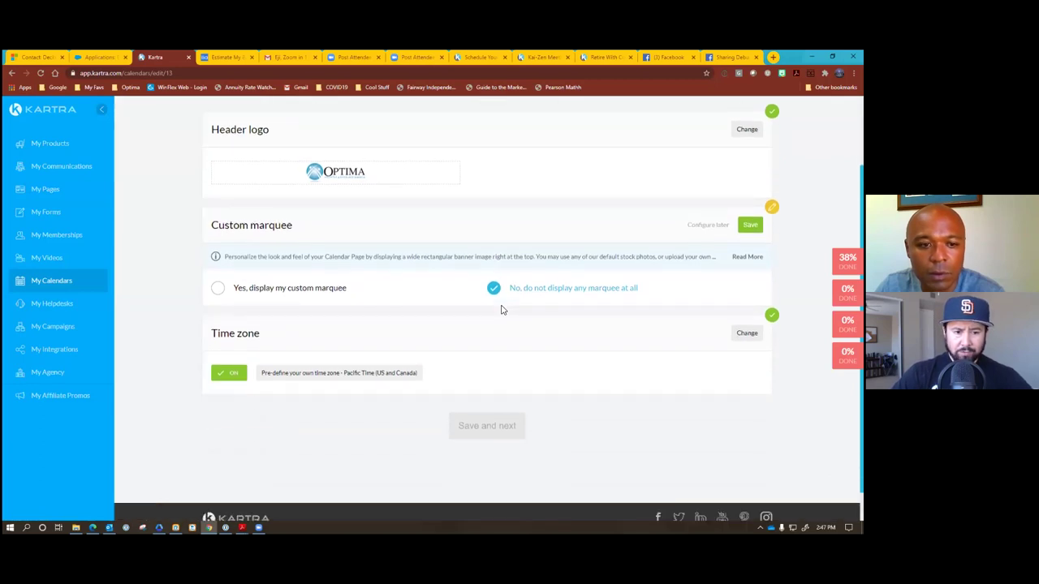
scroll(503, 310, "up", 2)
left_click(750, 315)
Set the time zone to 'Let your users select', save, and continue to Schedule.
scroll(512, 367, "down", 2)
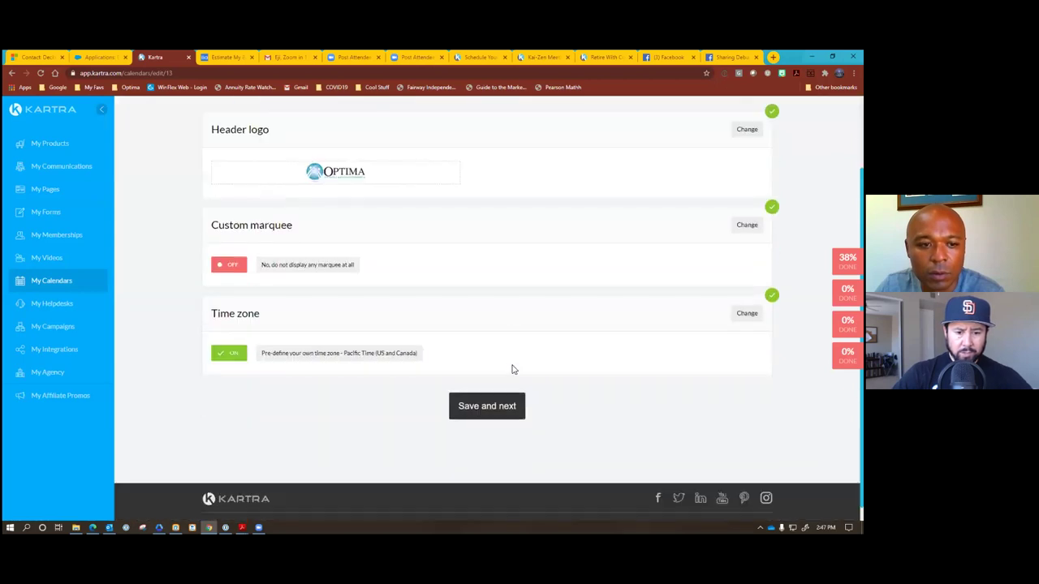
left_click(559, 367)
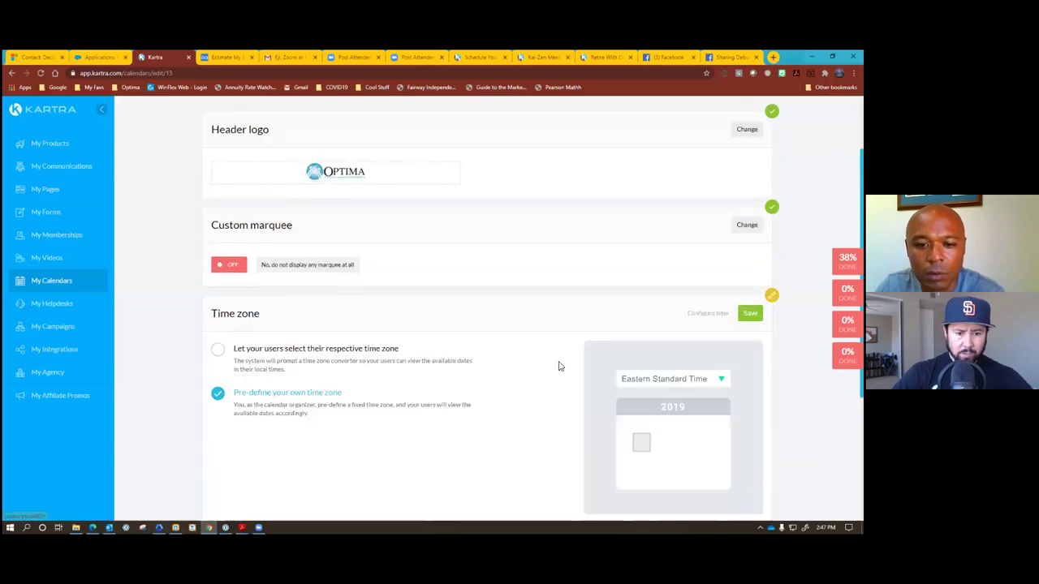
scroll(537, 347, "down", 1)
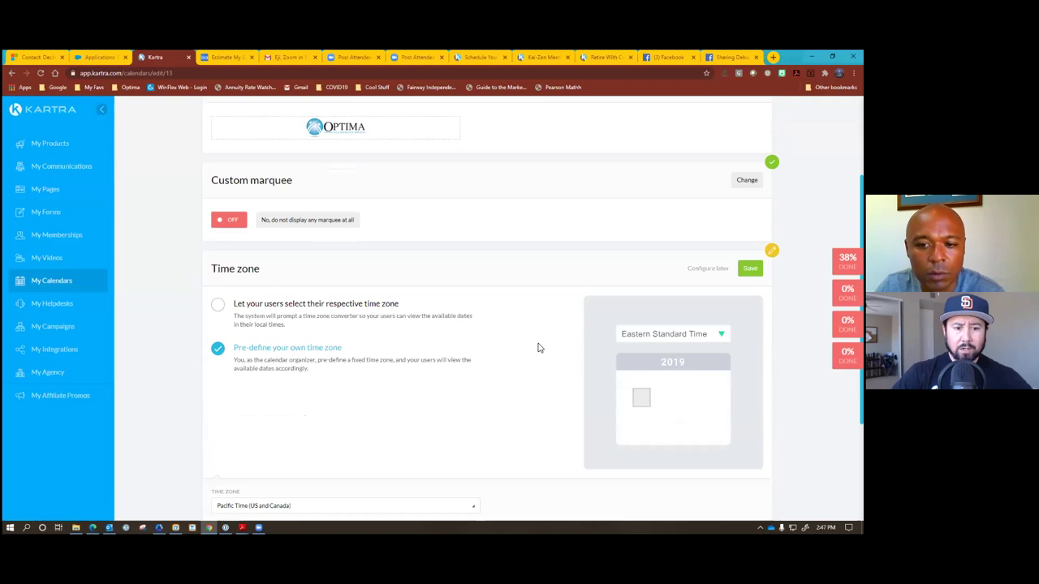
left_click(217, 303)
scroll(451, 349, "down", 2)
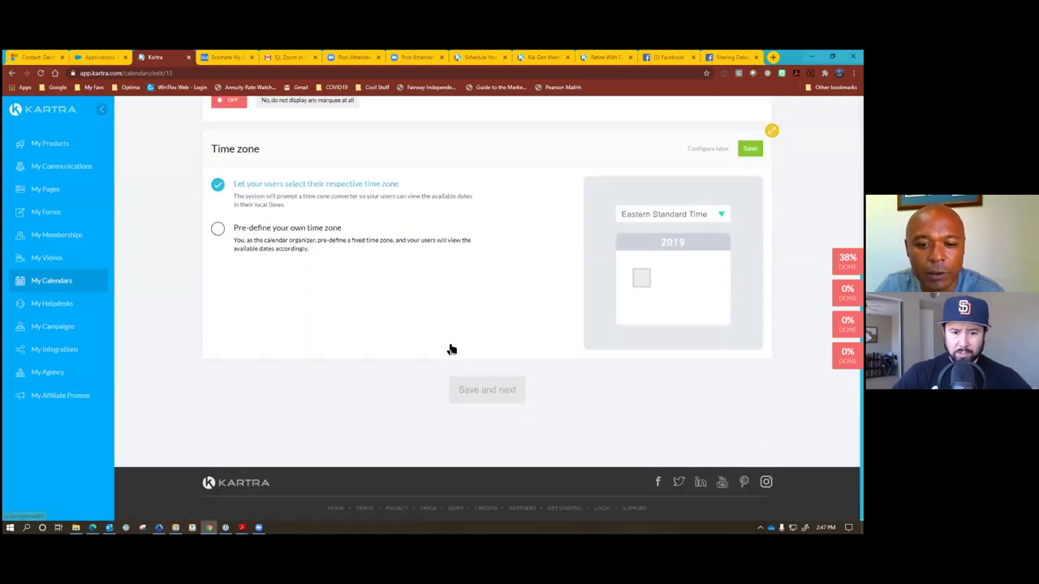
scroll(451, 348, "up", 2)
scroll(605, 362, "up", 2)
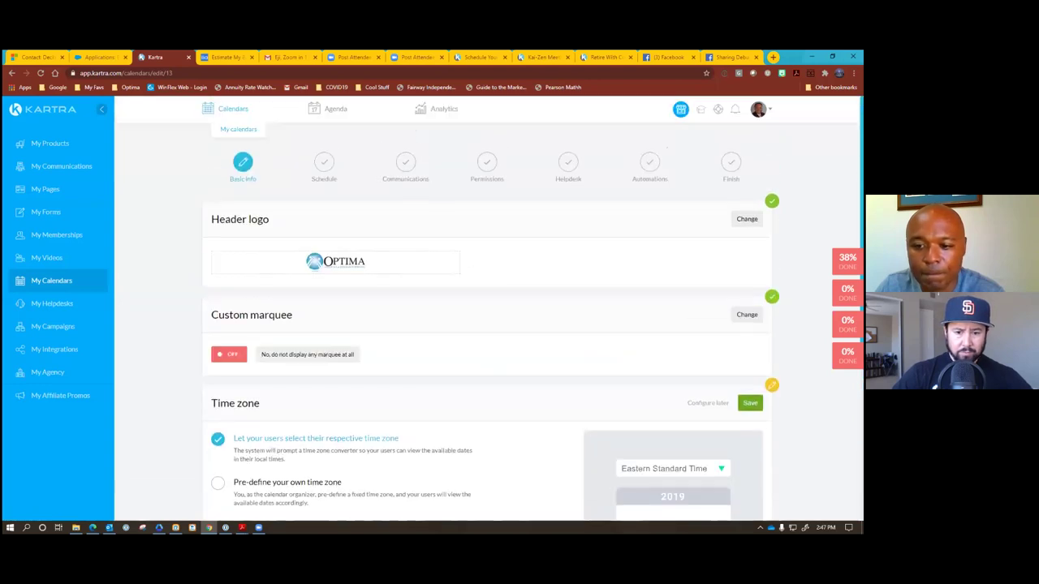
left_click(749, 403)
scroll(430, 350, "down", 2)
left_click(480, 404)
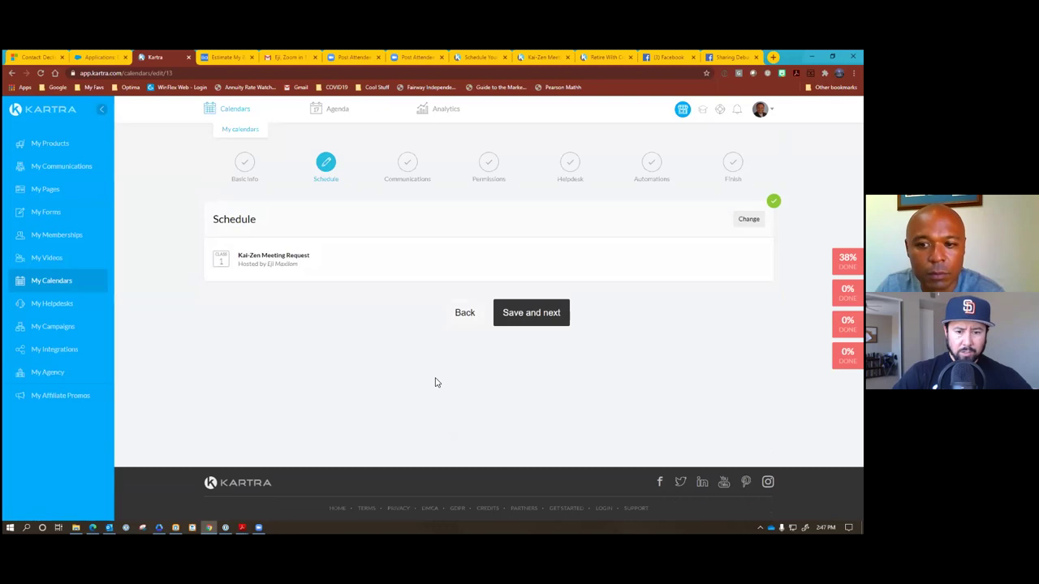
Choose 'KZ Consulting Calendar Booking' as the schedule's opt-in form and save.
left_click(691, 223)
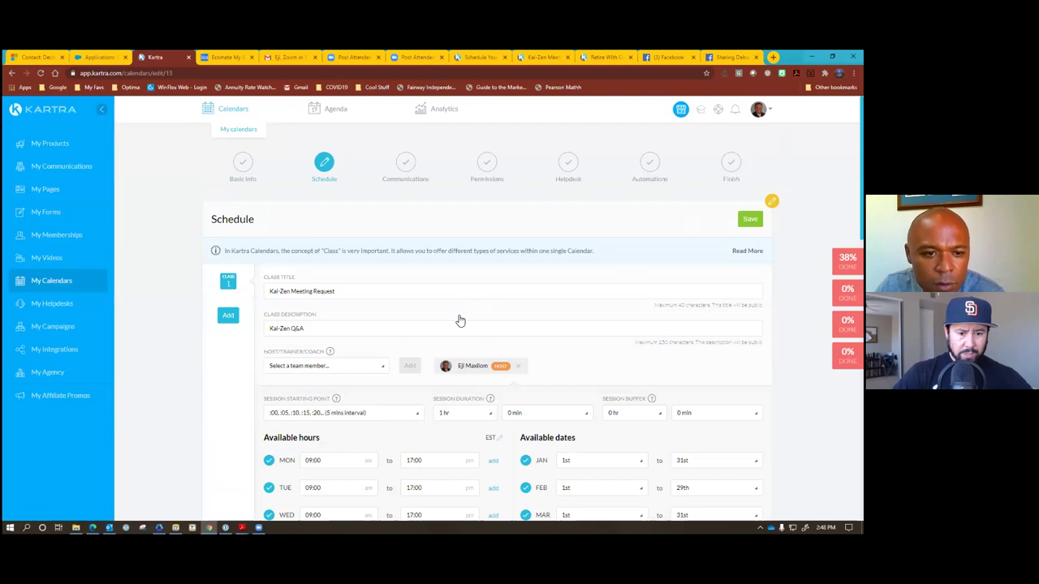
scroll(378, 333, "down", 3)
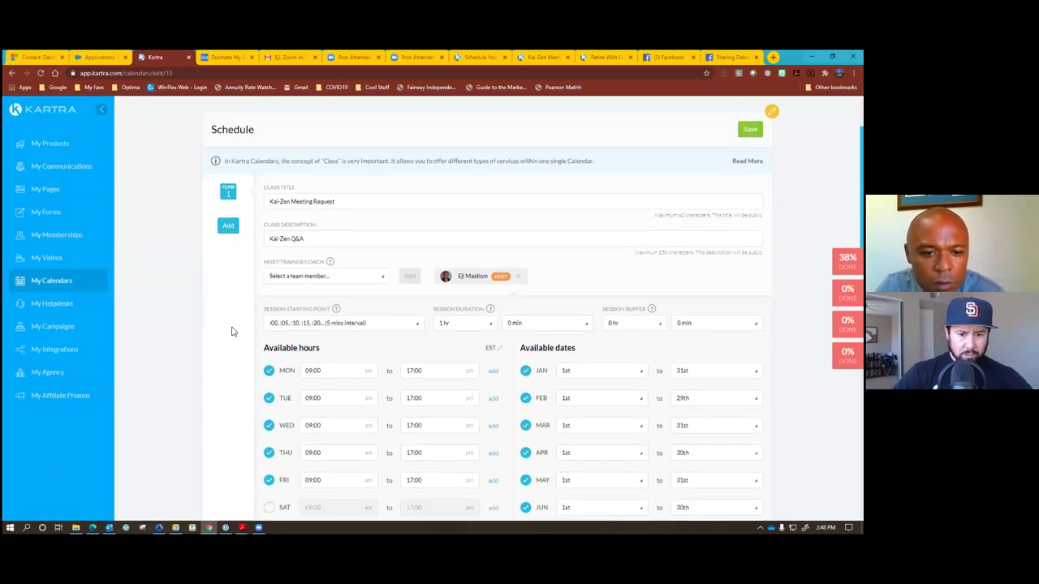
scroll(231, 333, "down", 6)
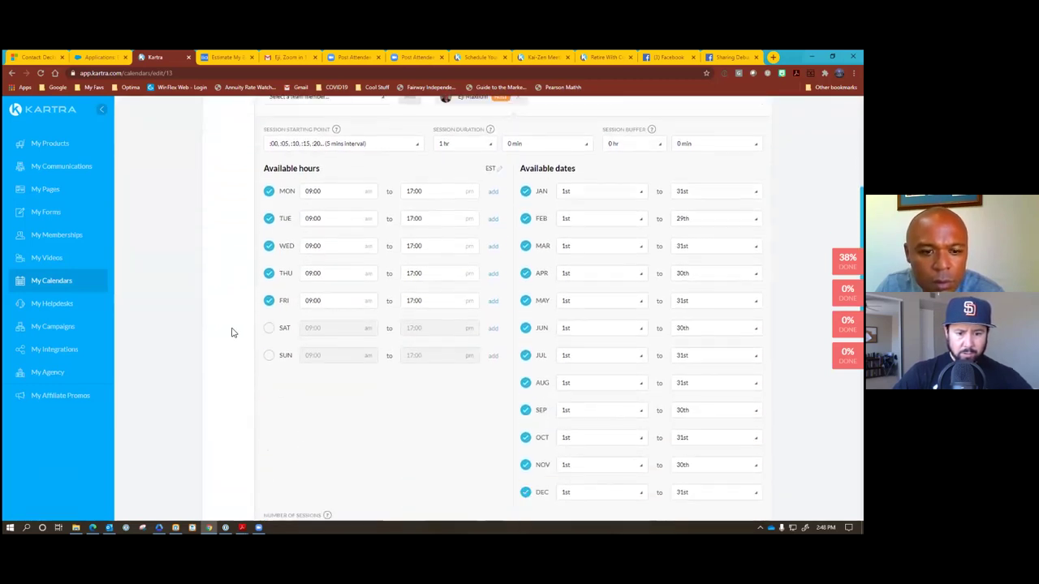
scroll(231, 333, "down", 3)
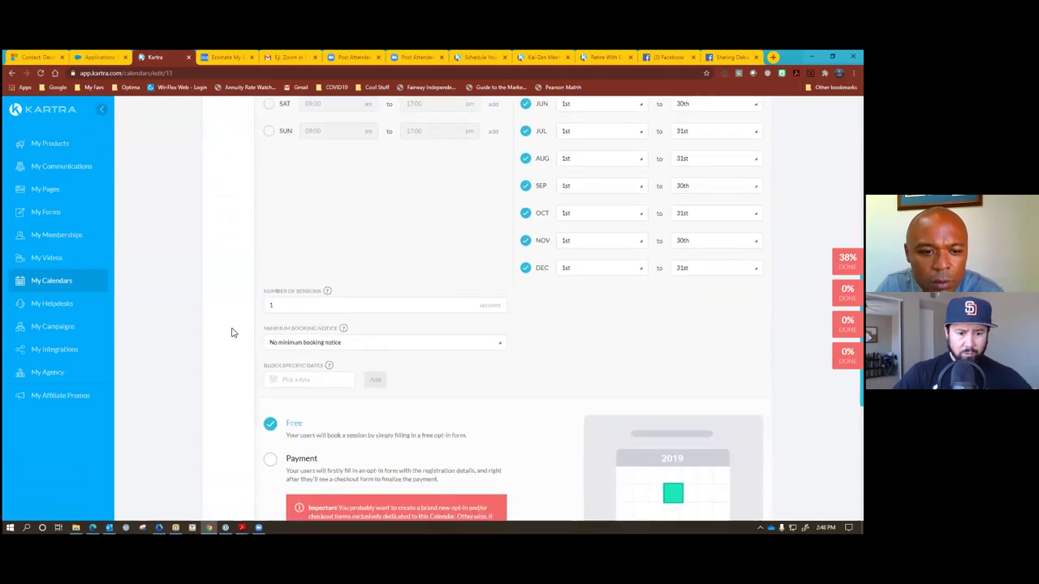
scroll(231, 333, "down", 1)
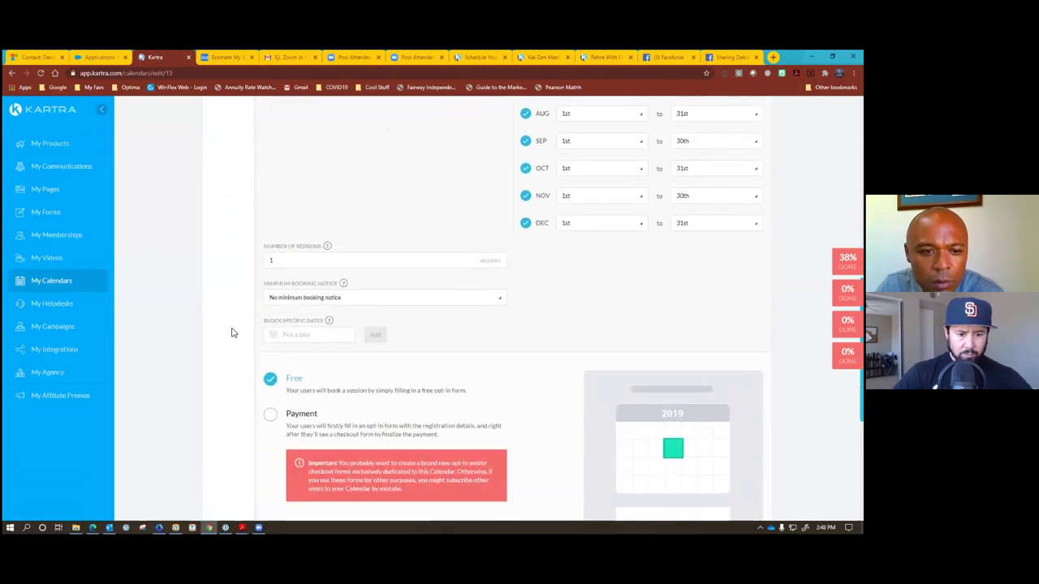
scroll(231, 332, "down", 5)
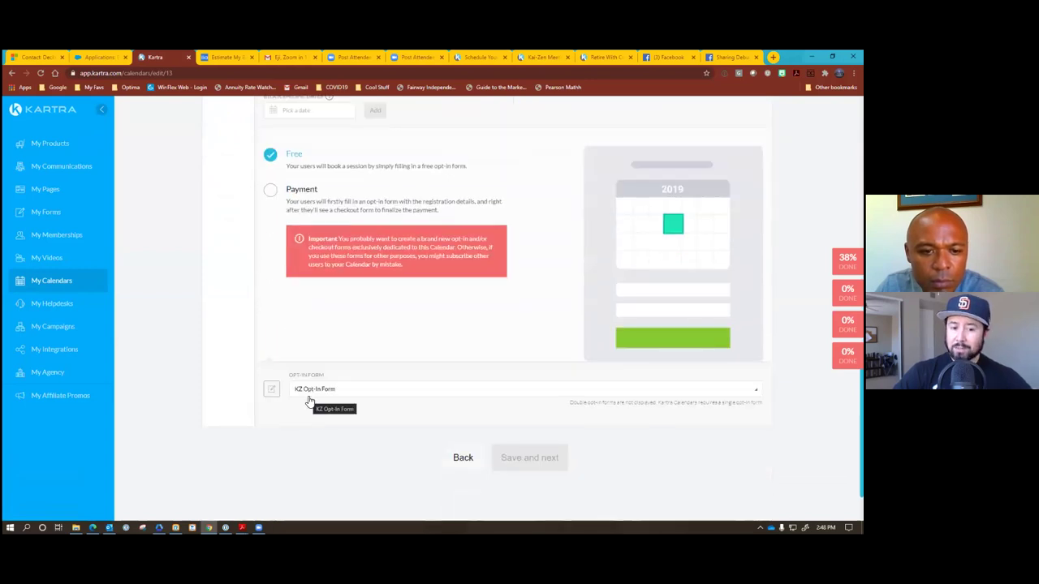
left_click(355, 392)
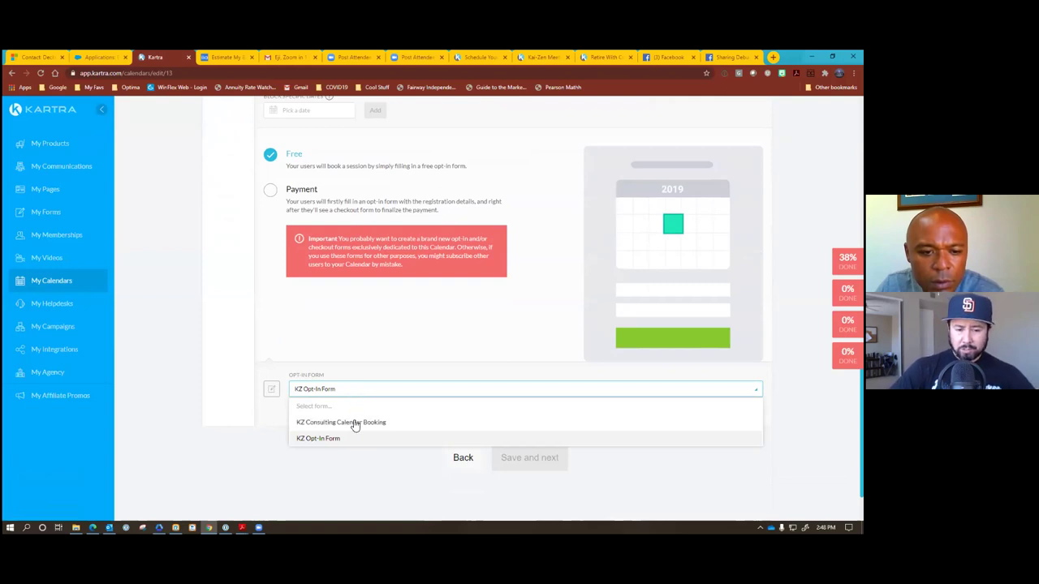
left_click(354, 424)
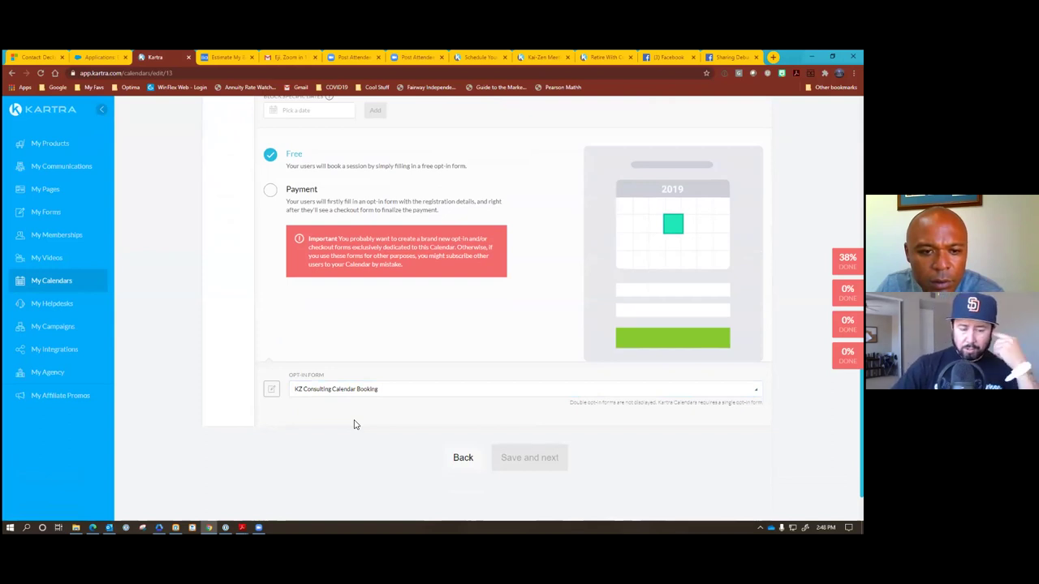
scroll(354, 424, "up", 5)
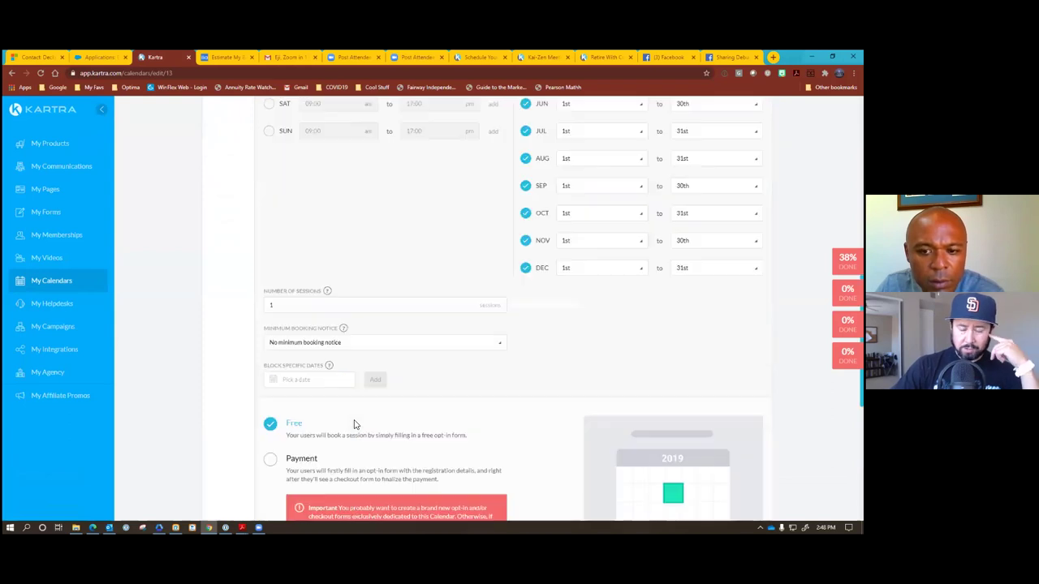
scroll(355, 420, "up", 5)
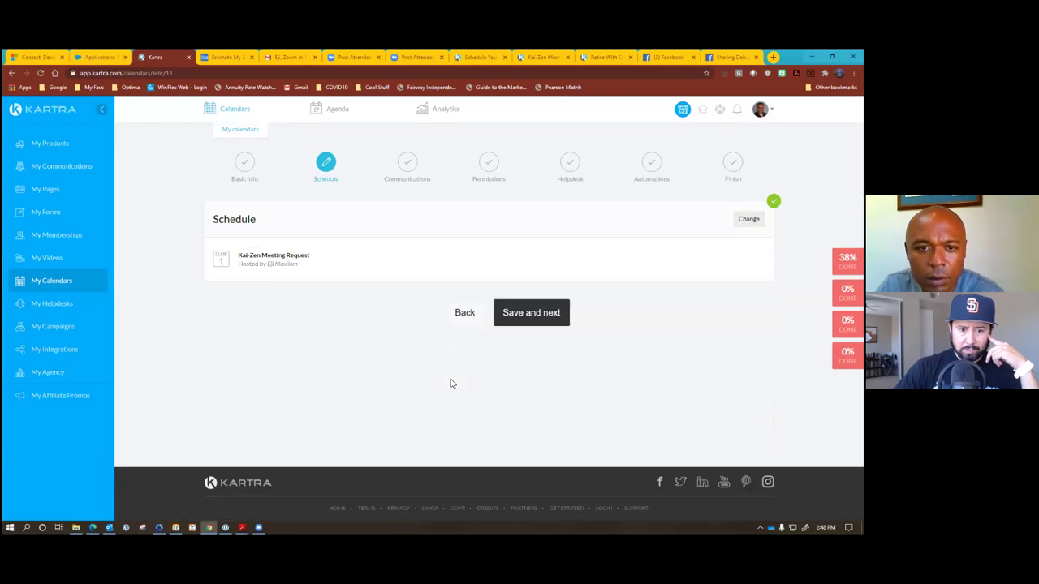
left_click(527, 318)
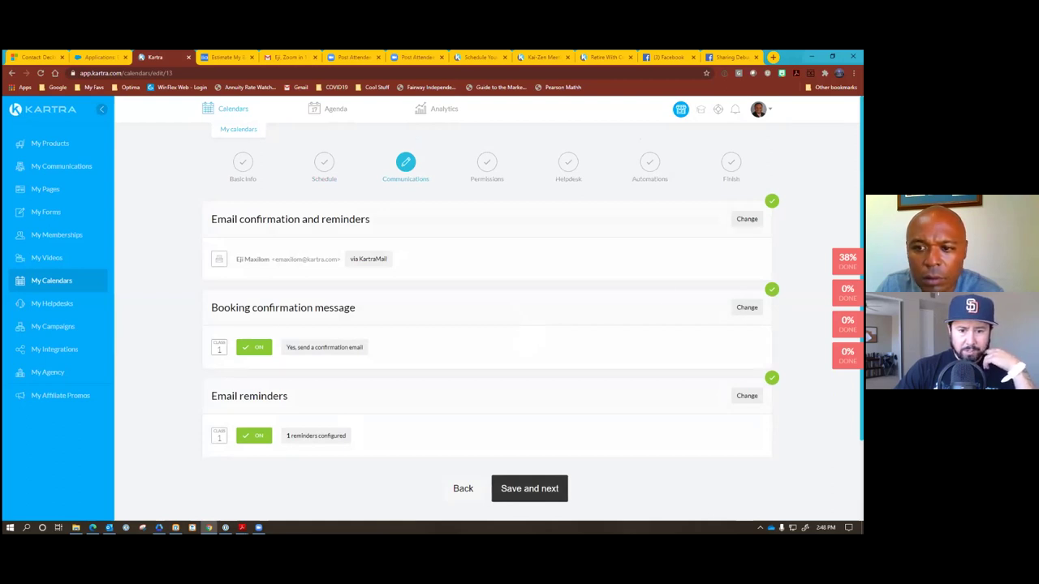
Open and review the Email confirmation and reminders settings, then start a new Chrome tab.
left_click(746, 219)
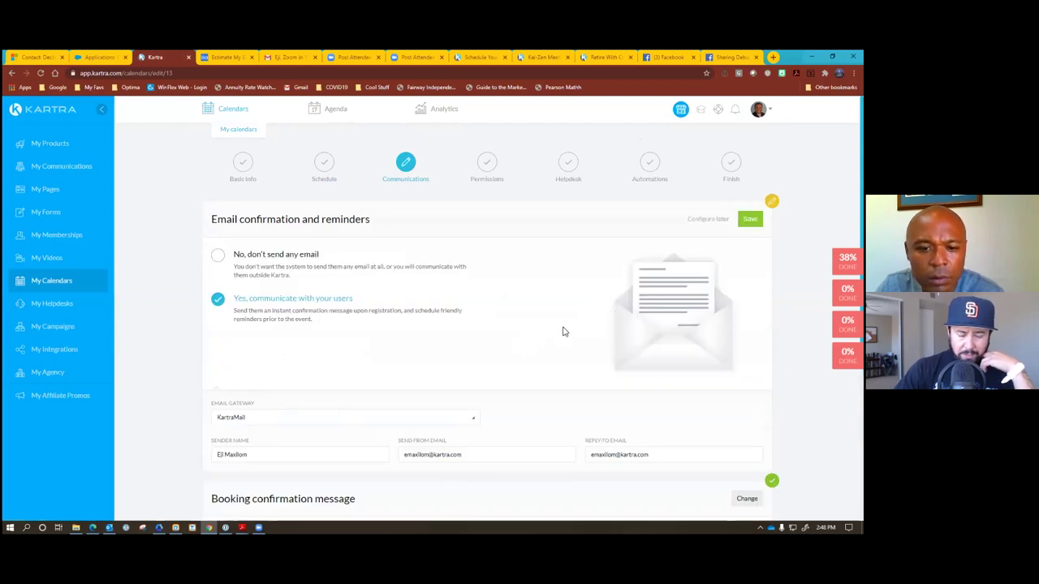
scroll(564, 331, "down", 1)
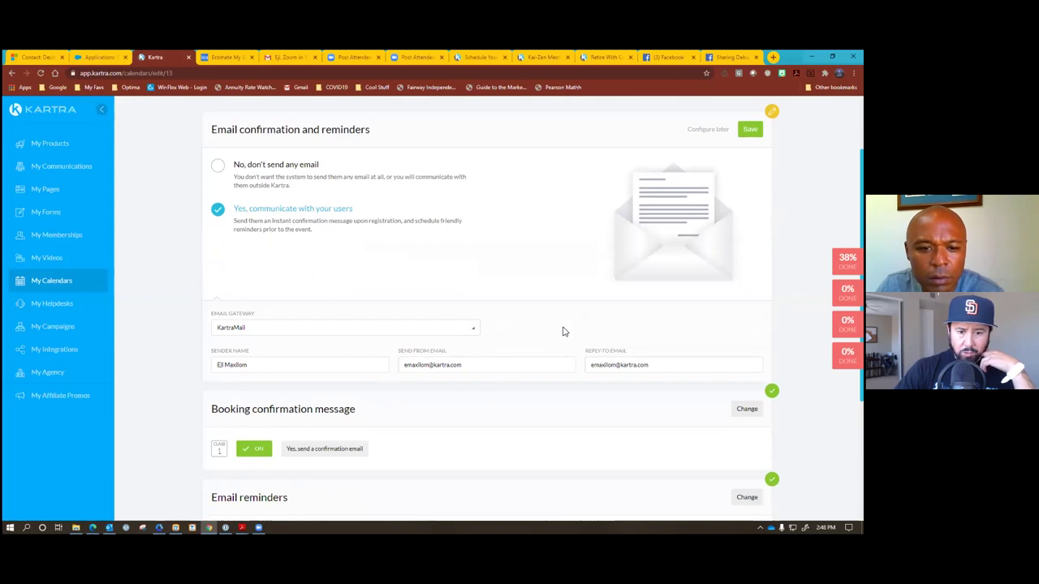
scroll(564, 331, "down", 1)
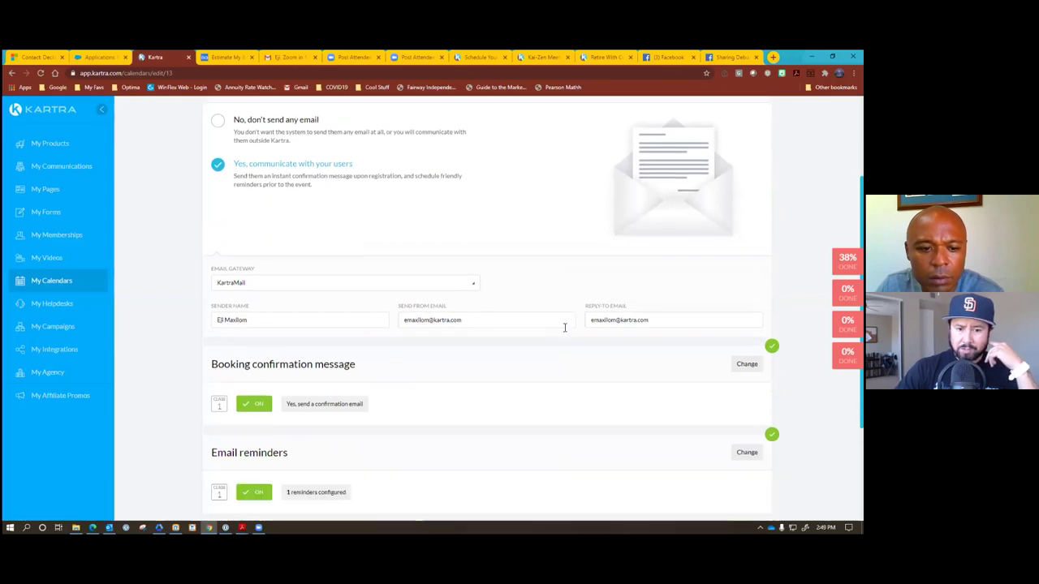
scroll(564, 329, "down", 1)
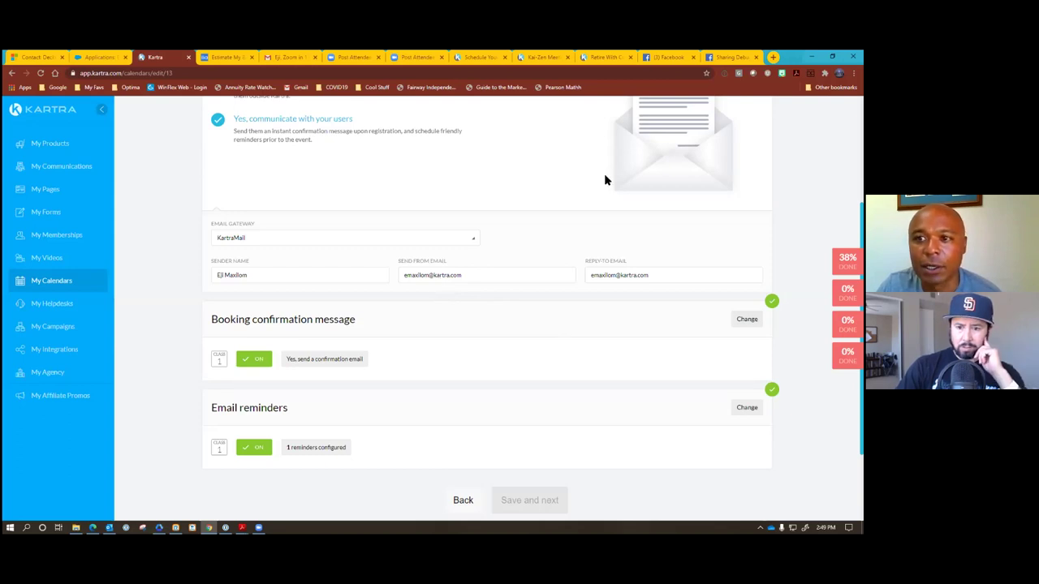
left_click(772, 57)
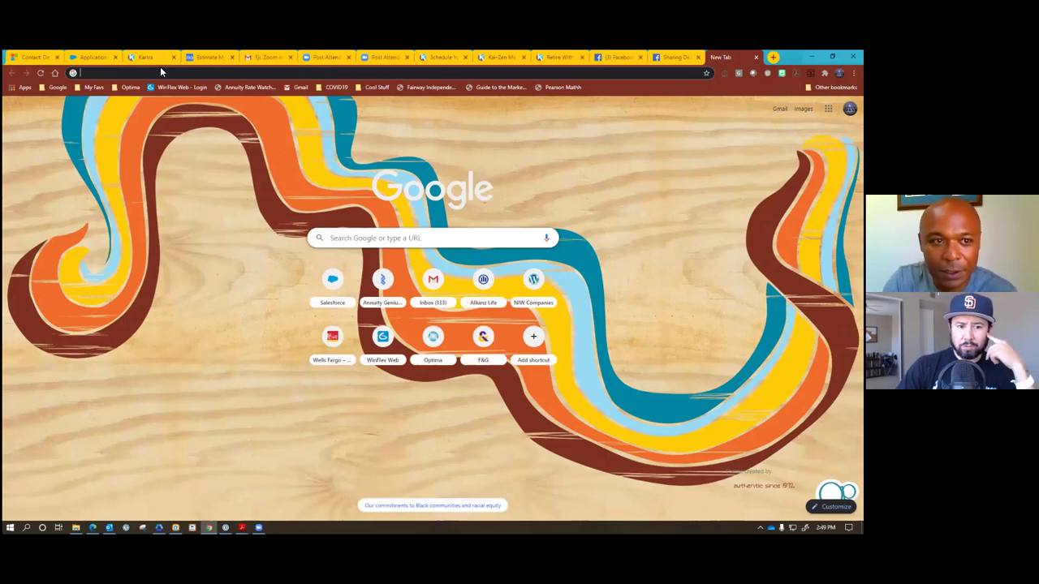
Load ejifinancial.com in the new tab from the address-bar autocomplete.
type("eji")
key("Return")
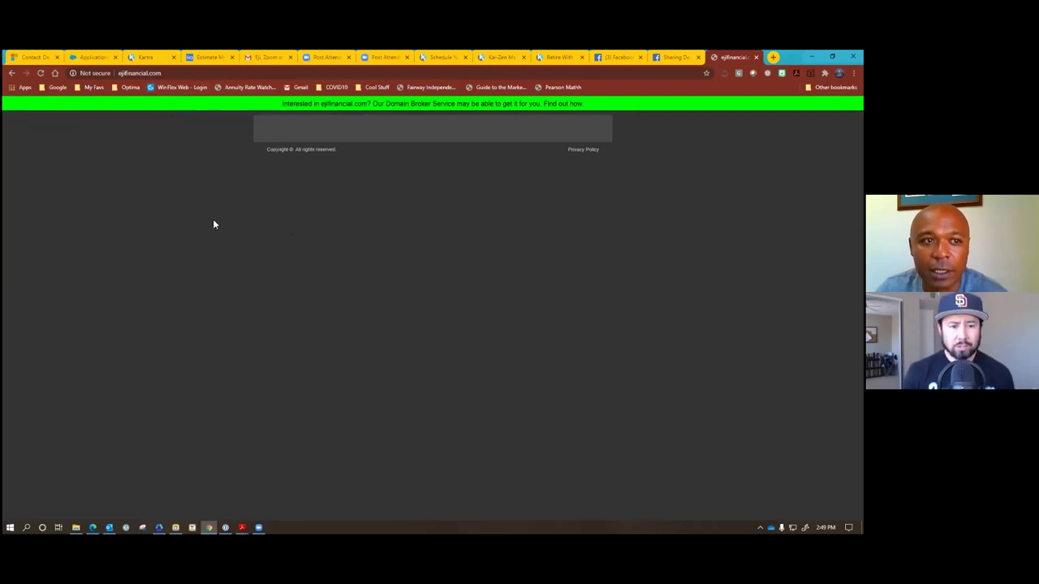
Switch back to the Kartra tab showing the calendar's Communications settings.
left_click(156, 59)
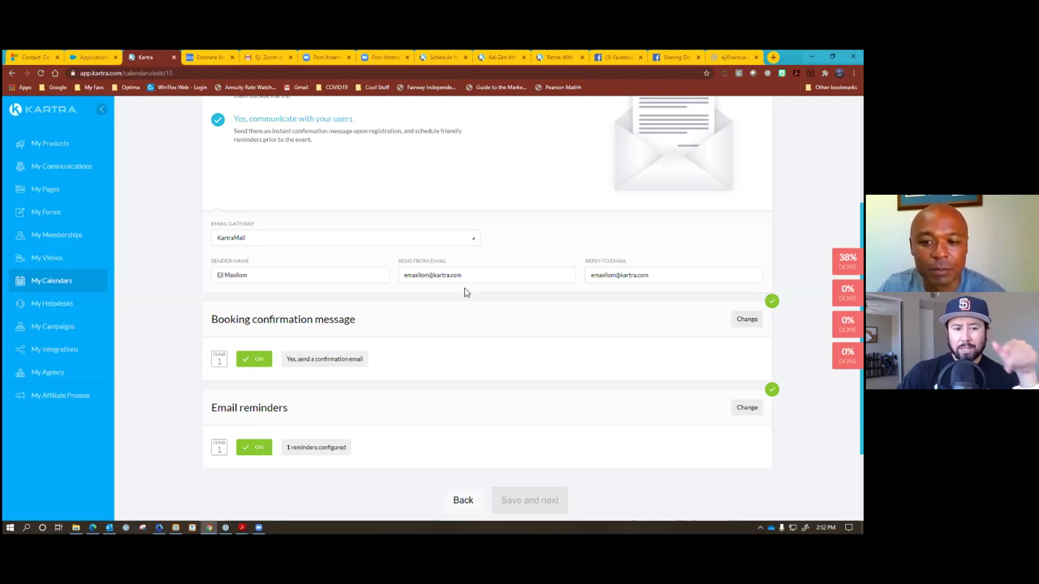
Replace the Send From and Reply-To emails with the business info address and save.
scroll(463, 293, "down", 1)
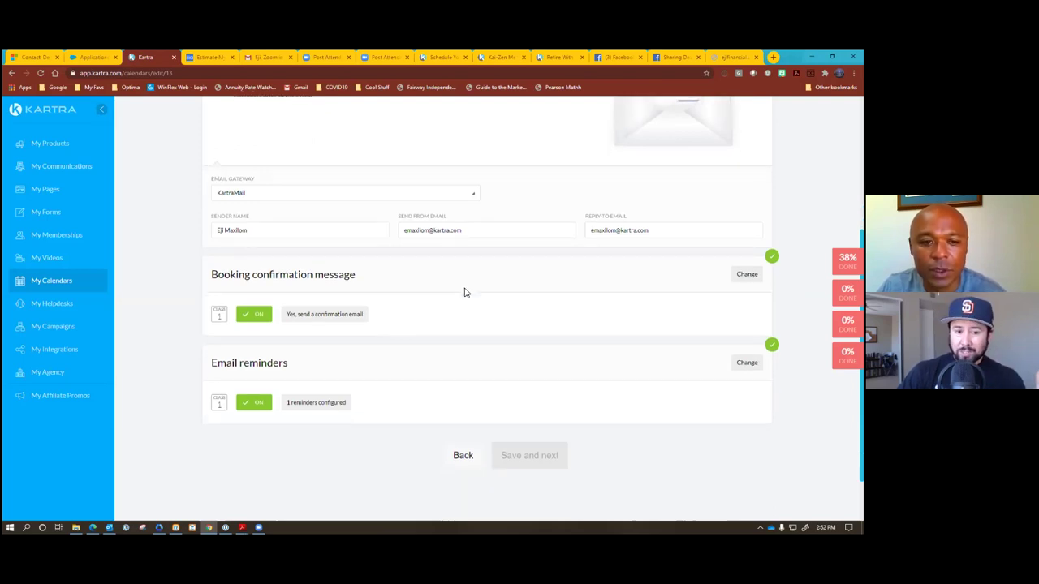
scroll(464, 292, "up", 1)
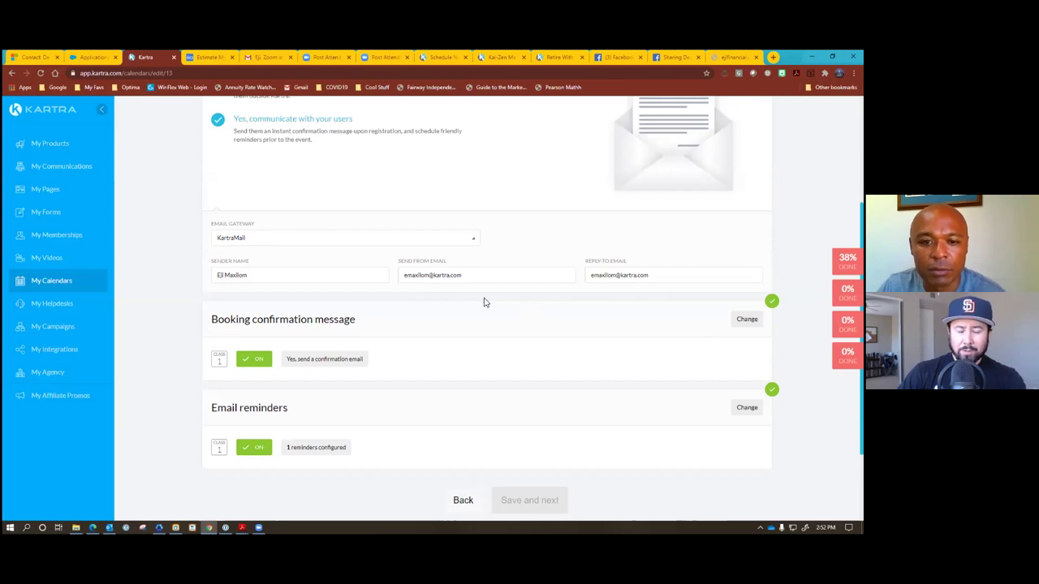
left_click_drag(463, 277, 373, 276)
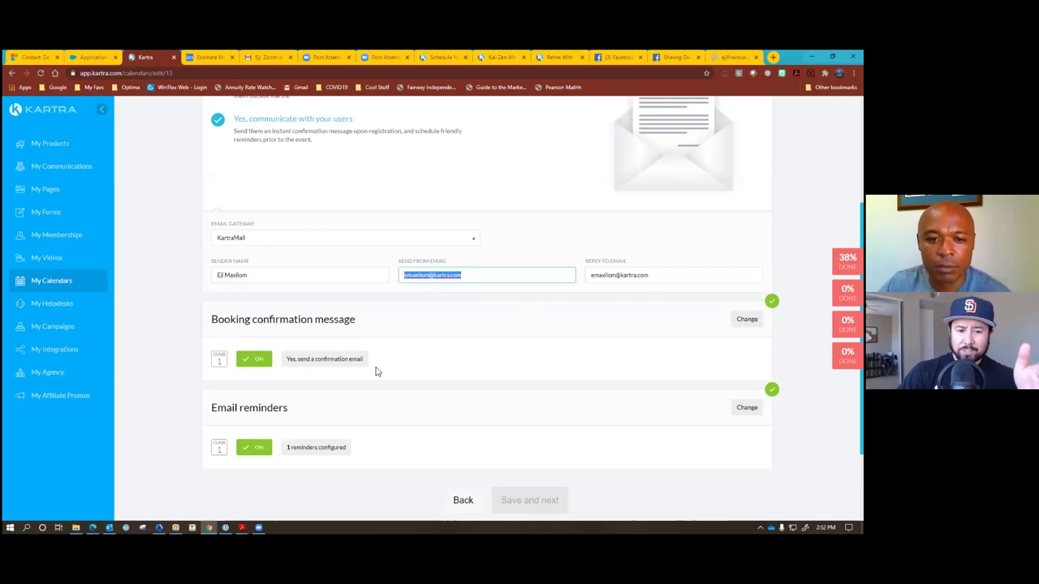
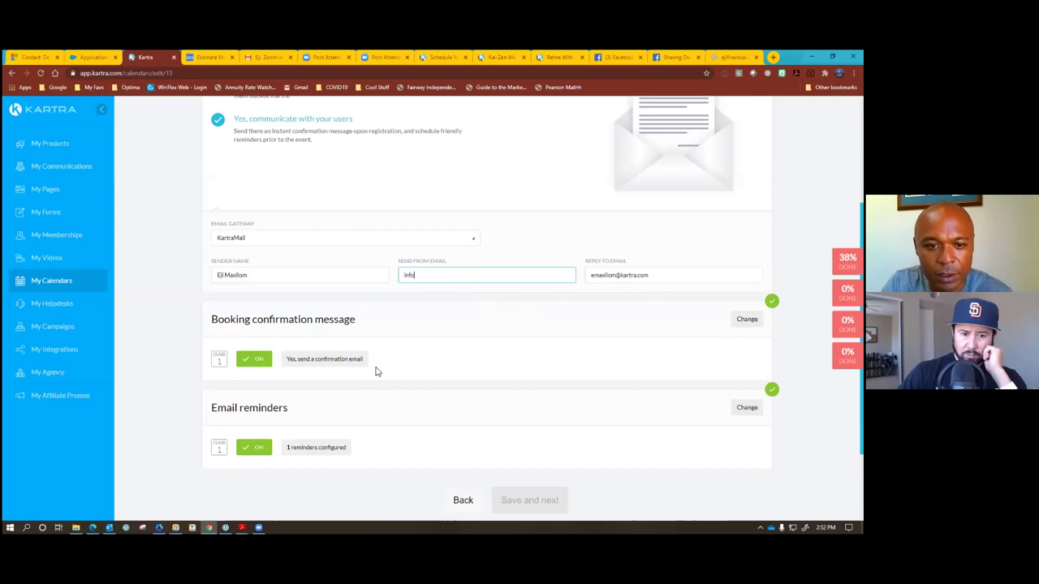
left_click_drag(653, 275, 535, 276)
left_click_drag(448, 279, 369, 279)
key("ctrl+c")
left_click_drag(657, 276, 524, 276)
key("ctrl+v")
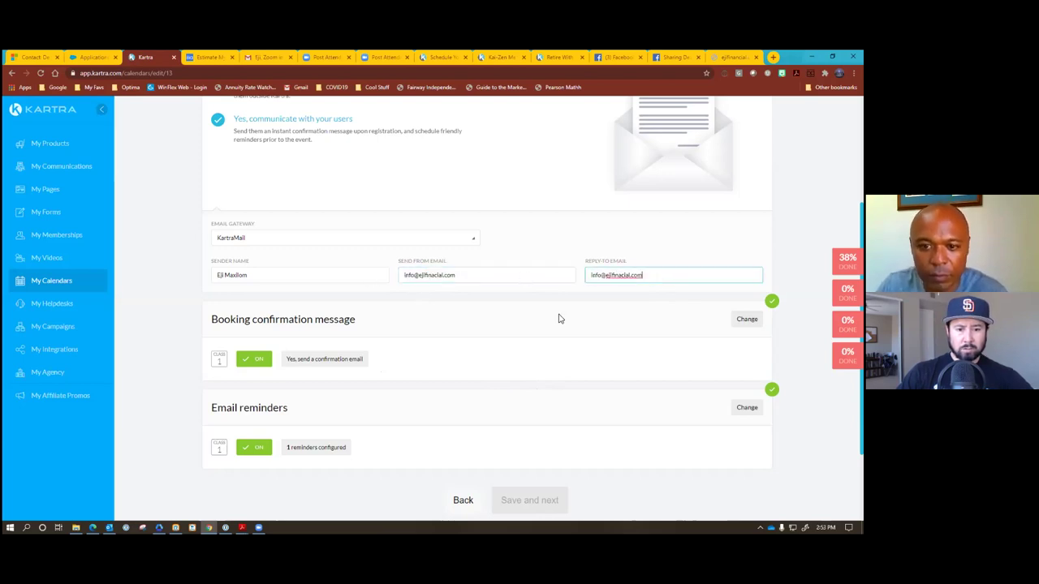
scroll(524, 340, "up", 1)
scroll(525, 340, "up", 2)
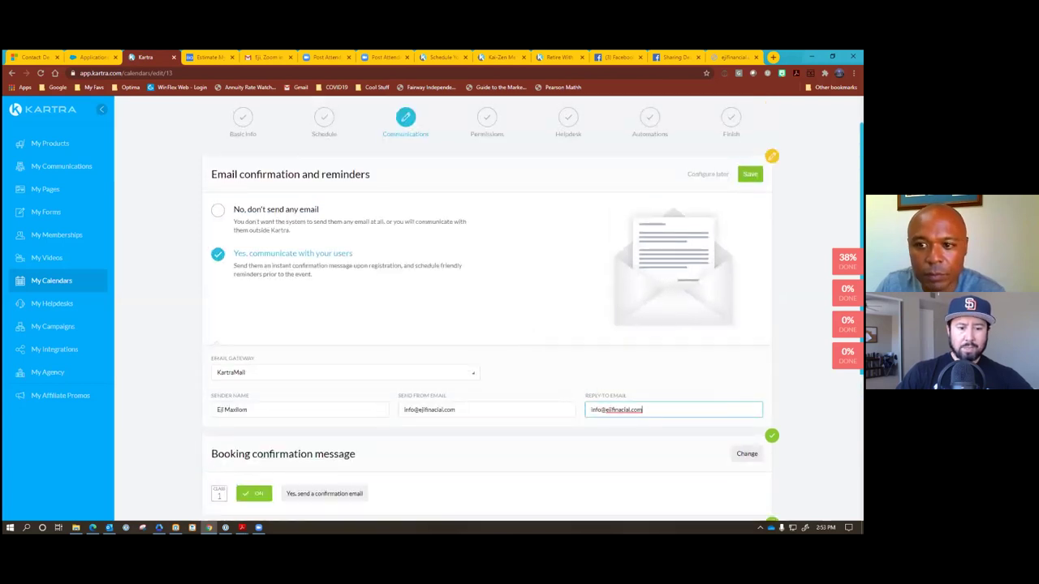
key("Return")
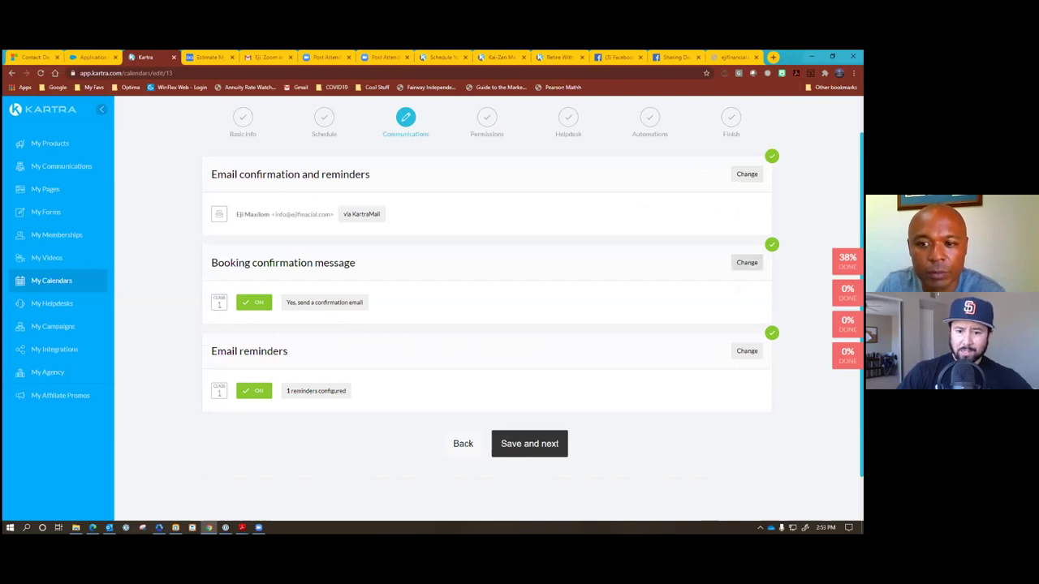
Open the Booking confirmation message section of the Communications step for editing.
left_click(745, 262)
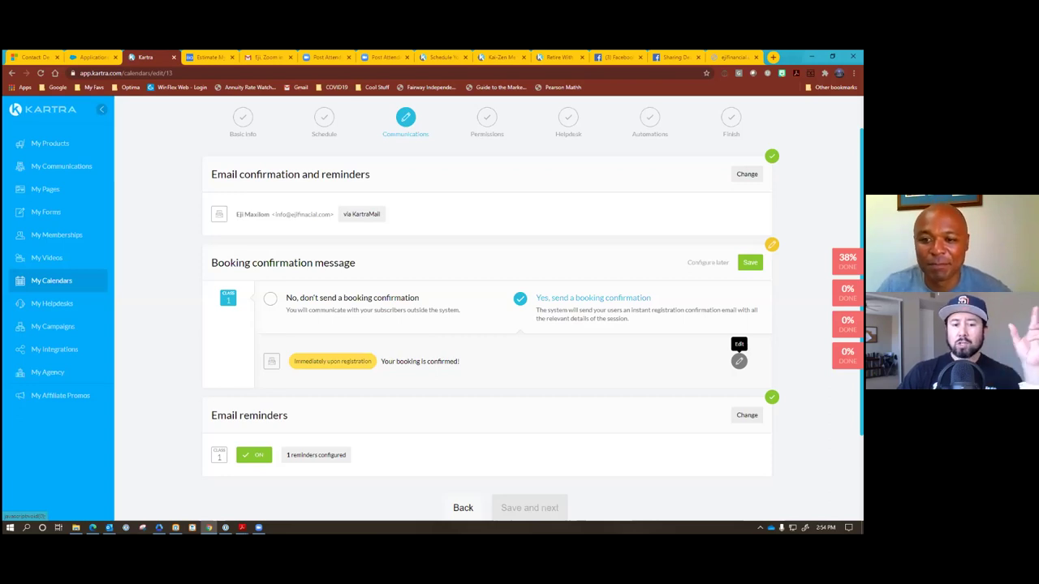
Open the 'Your booking is confirmed!' email in the confirmation email editor.
left_click(738, 361)
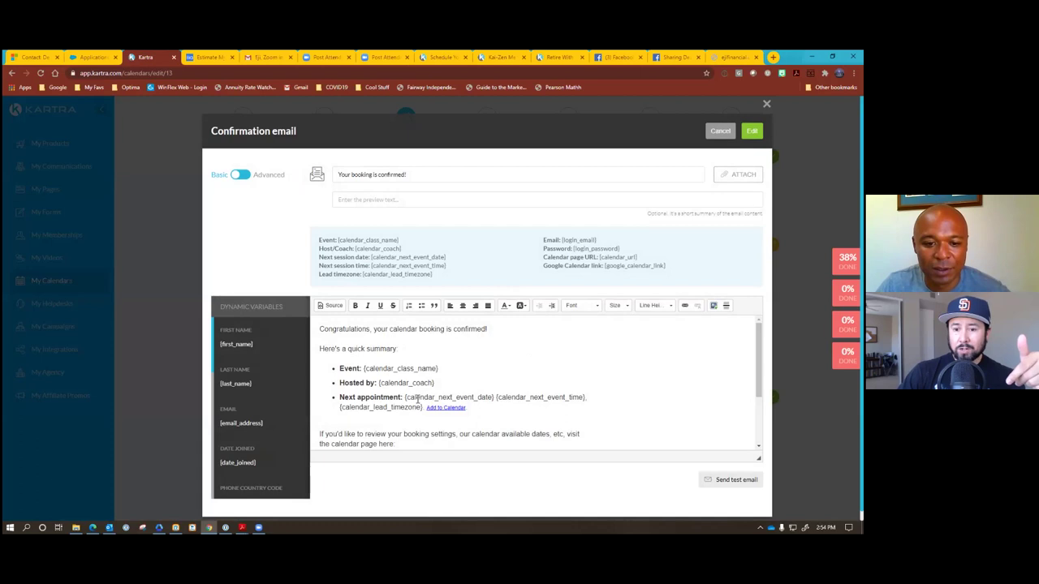
Start the email subject and Congratulations greeting with [first_name], then switch to Advanced design.
scroll(502, 378, "down", 1)
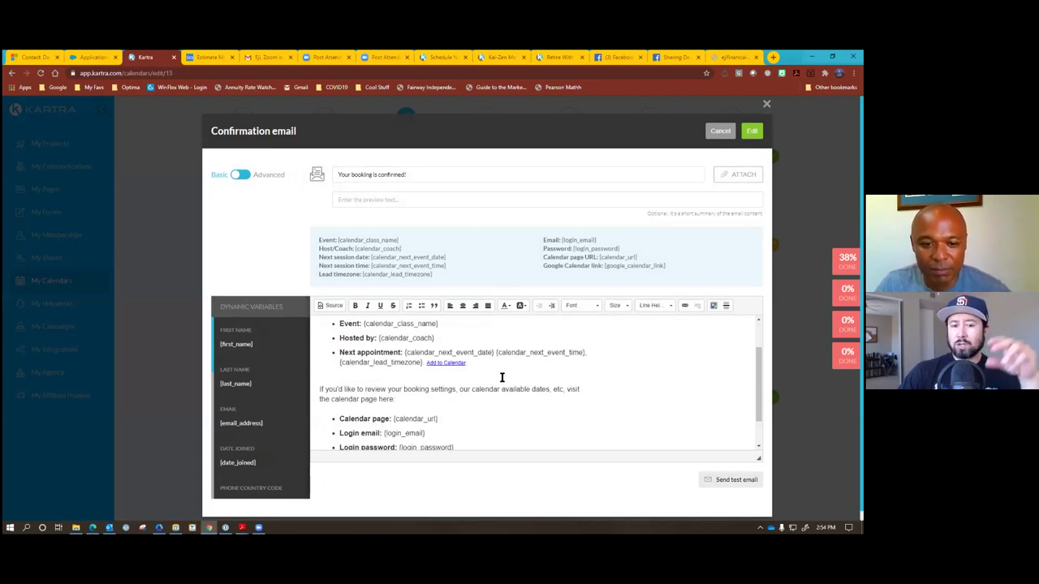
scroll(502, 377, "down", 1)
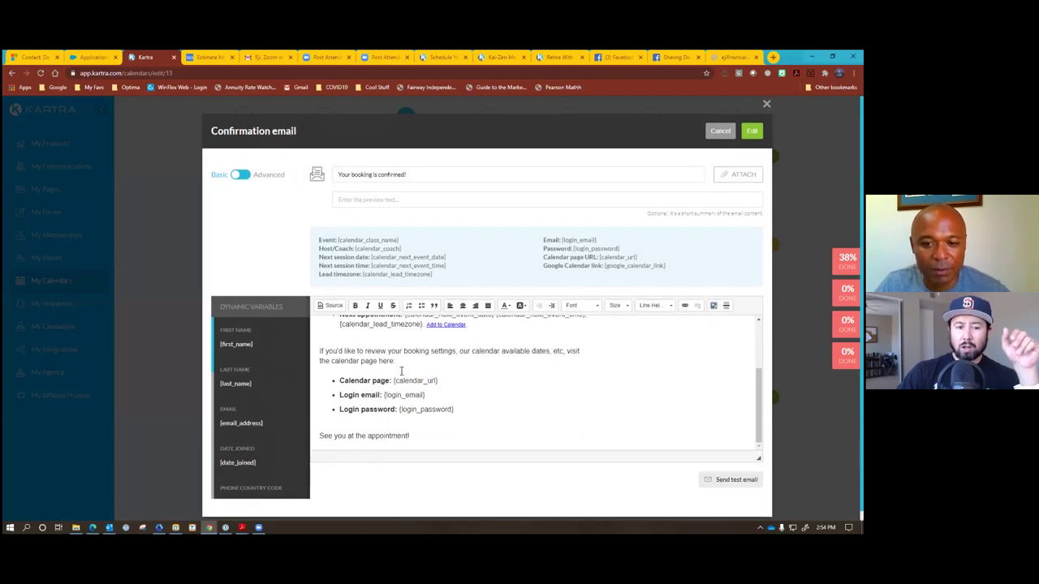
scroll(401, 371, "up", 2)
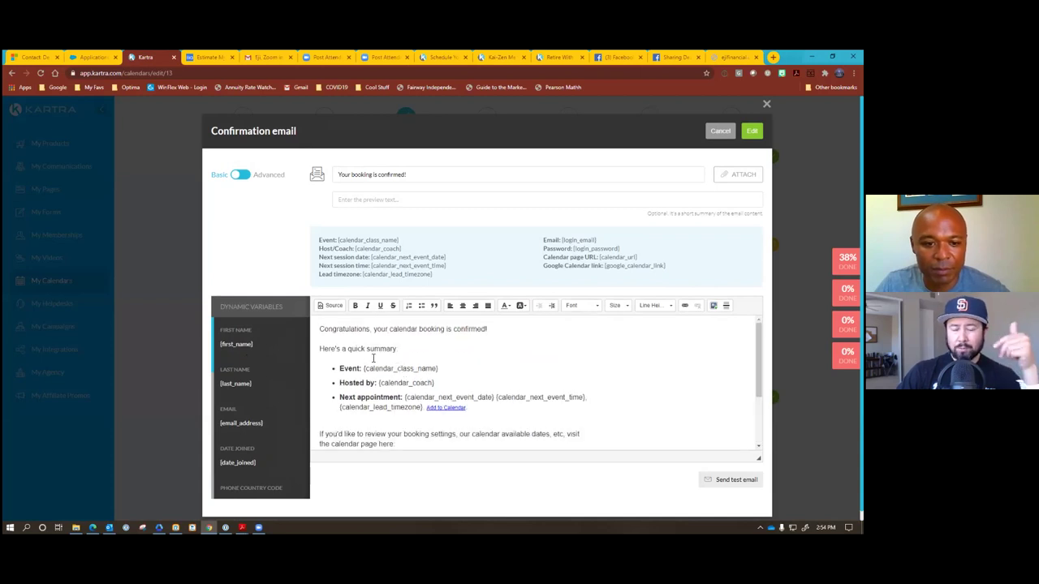
left_click_drag(255, 343, 219, 347)
key("ctrl+c")
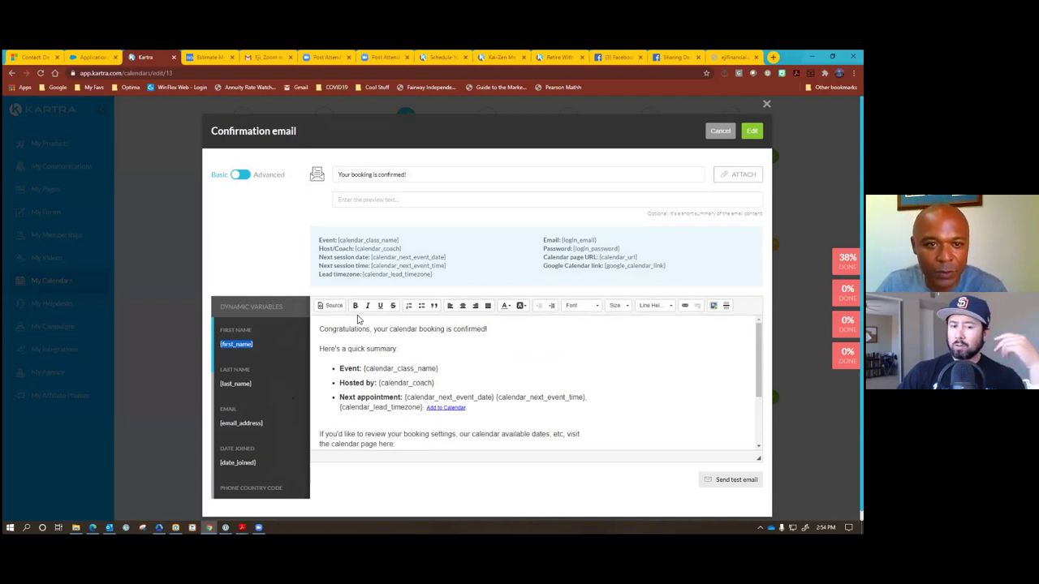
left_click(341, 175)
key("ctrl+v")
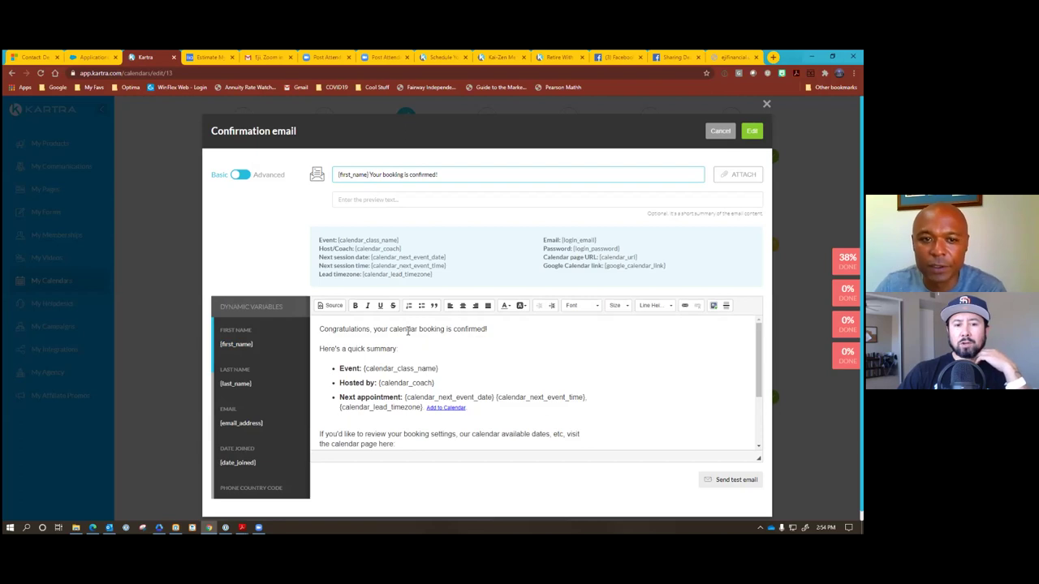
left_click(319, 329)
key("ctrl+v")
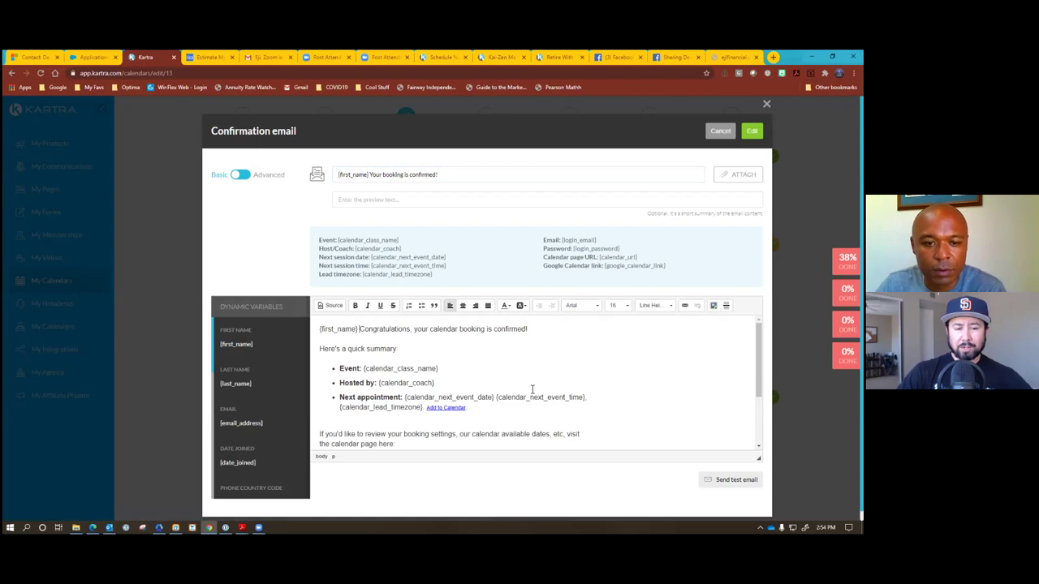
left_click(240, 175)
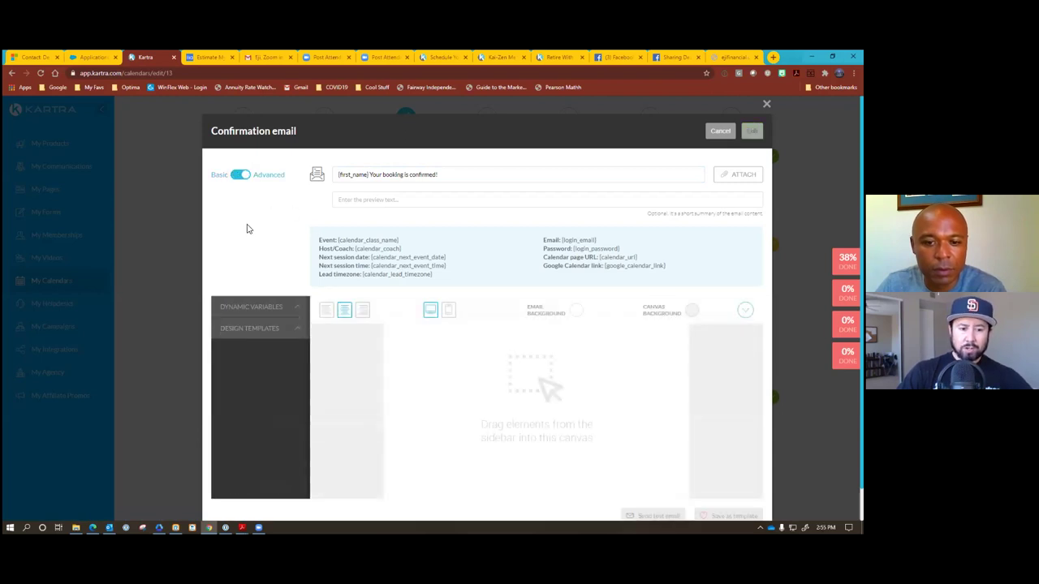
Drop the orange Lorem Ipsum full template into the Advanced email canvas.
left_click(250, 333)
scroll(250, 336, "down", 1)
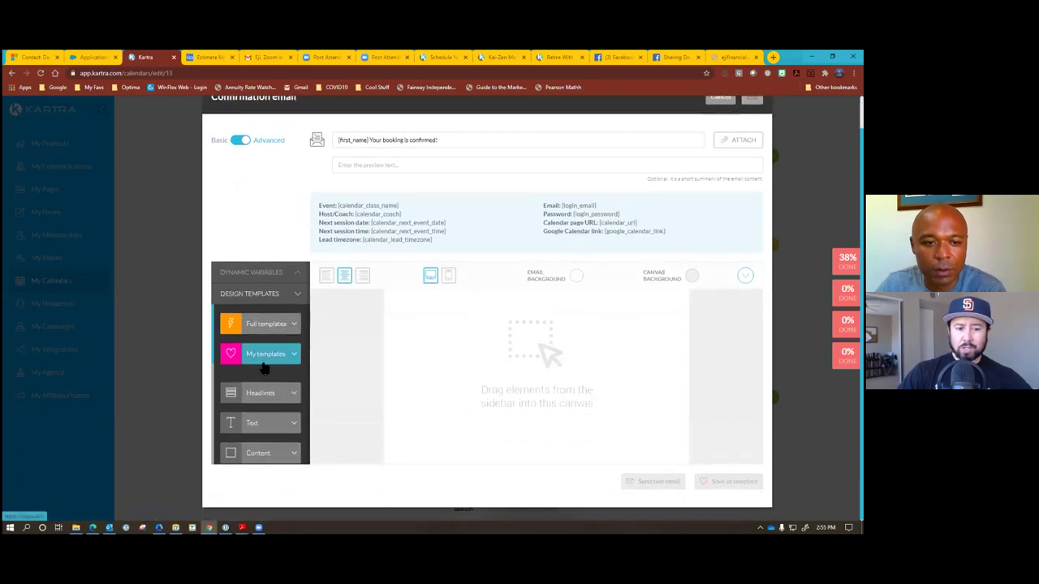
left_click(268, 324)
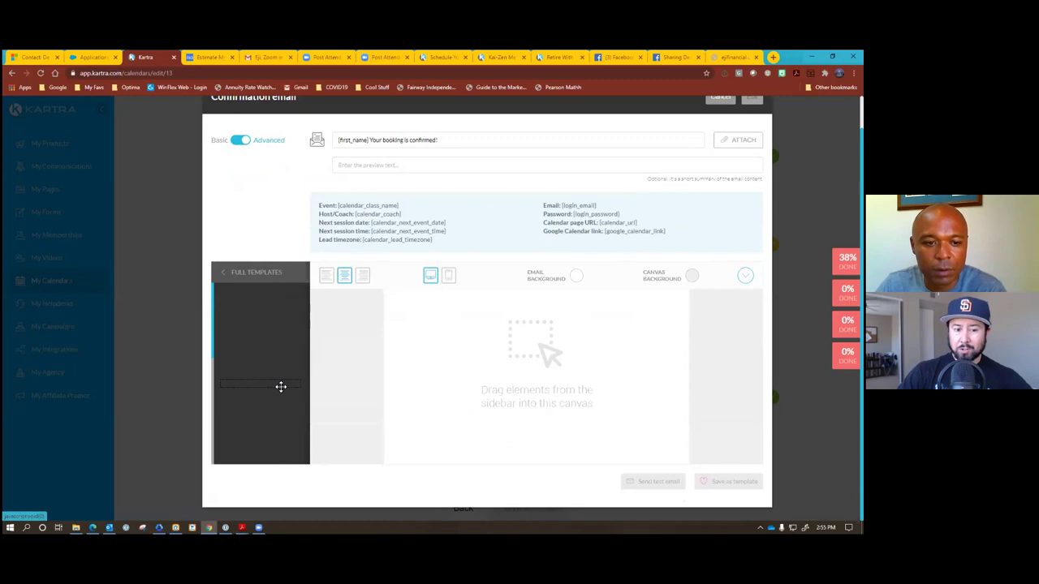
scroll(285, 373, "down", 6)
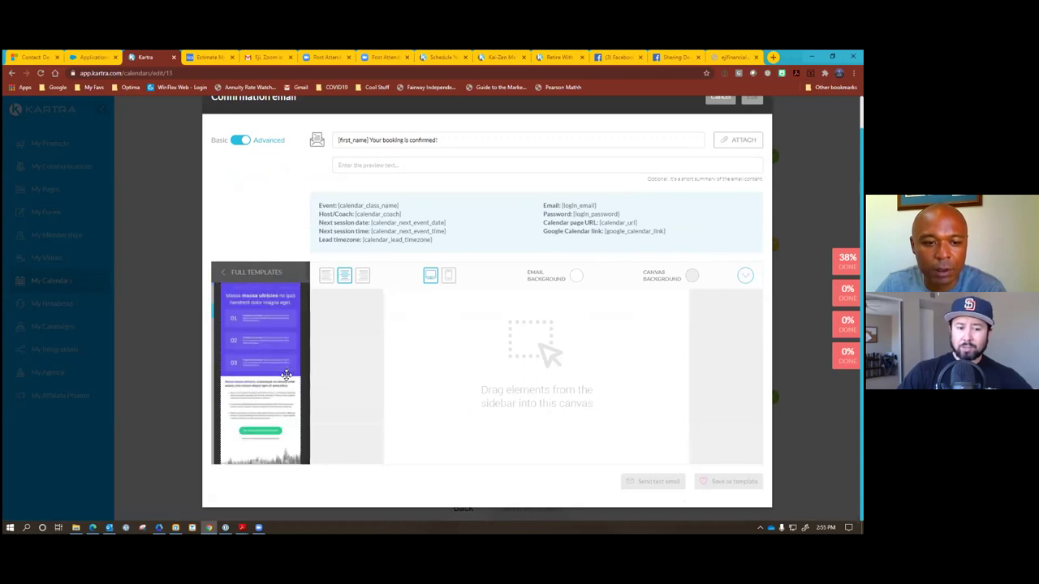
scroll(286, 375, "down", 1)
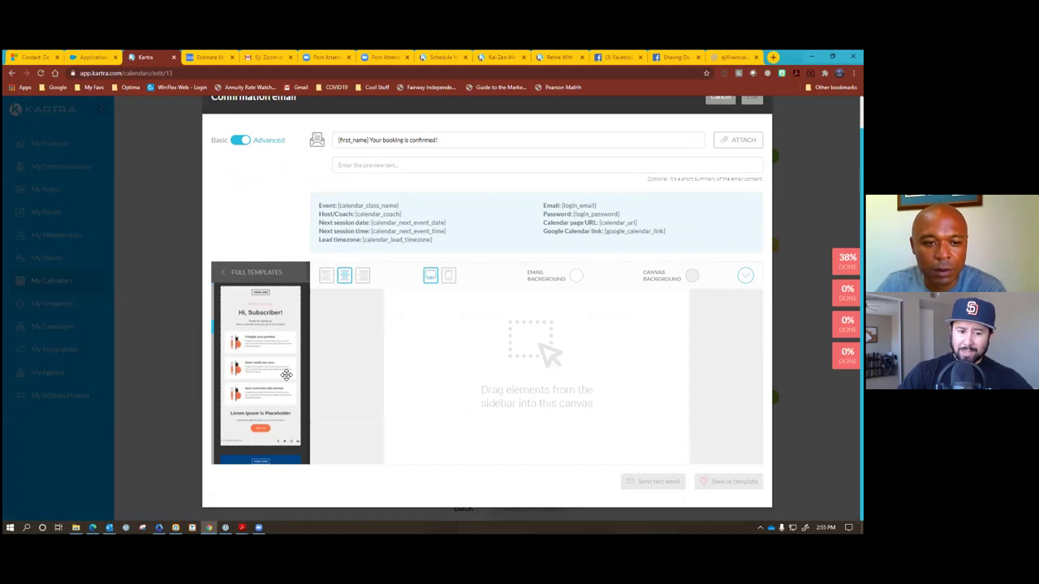
scroll(286, 374, "down", 4)
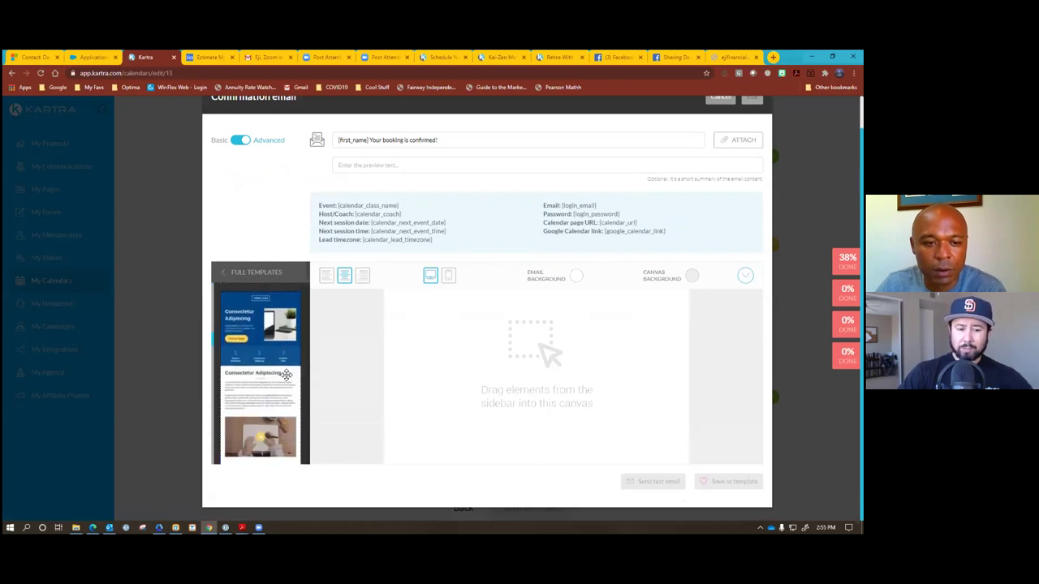
scroll(286, 374, "down", 6)
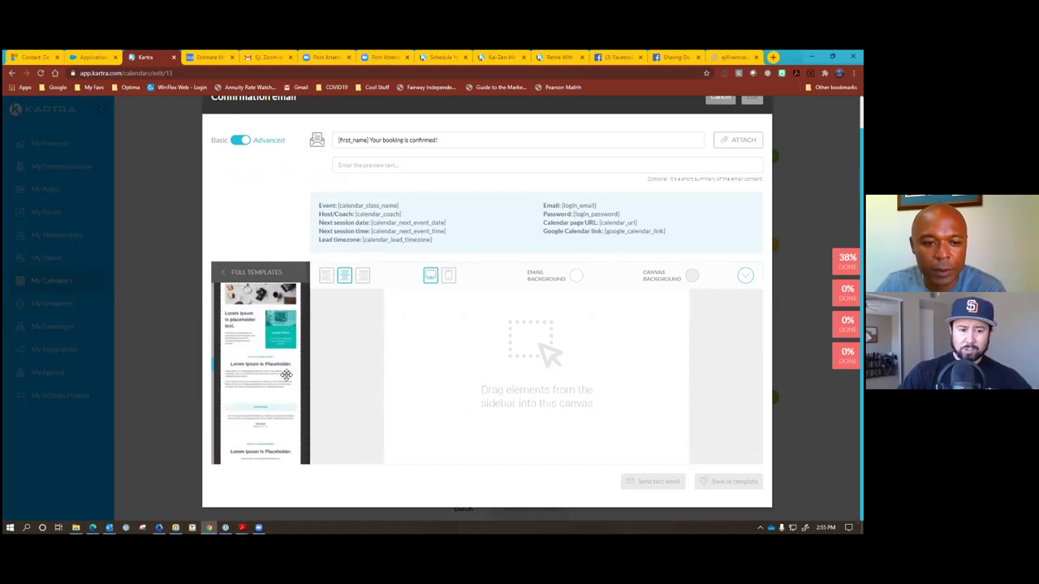
scroll(286, 375, "down", 6)
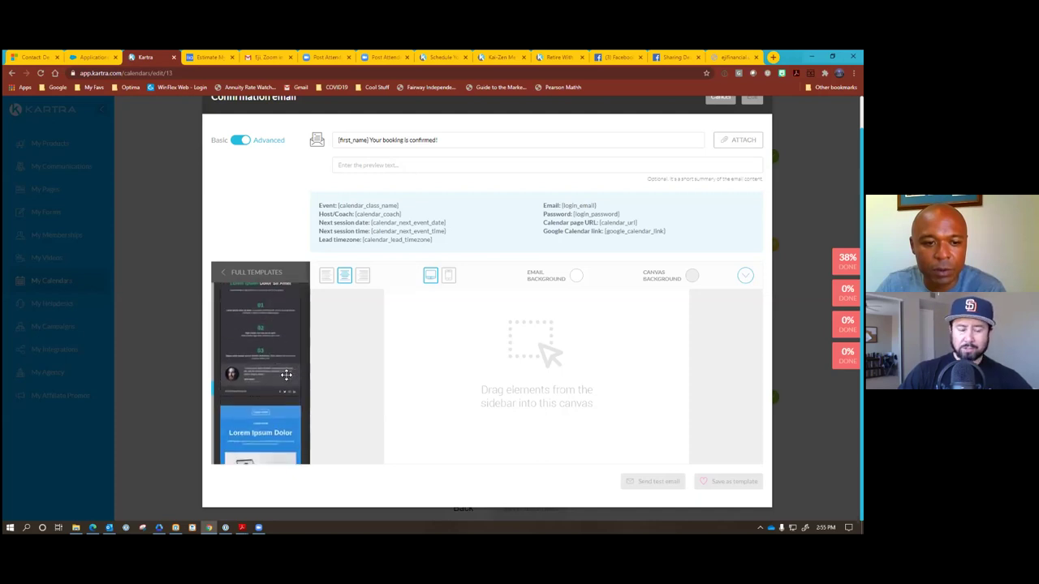
scroll(285, 374, "down", 8)
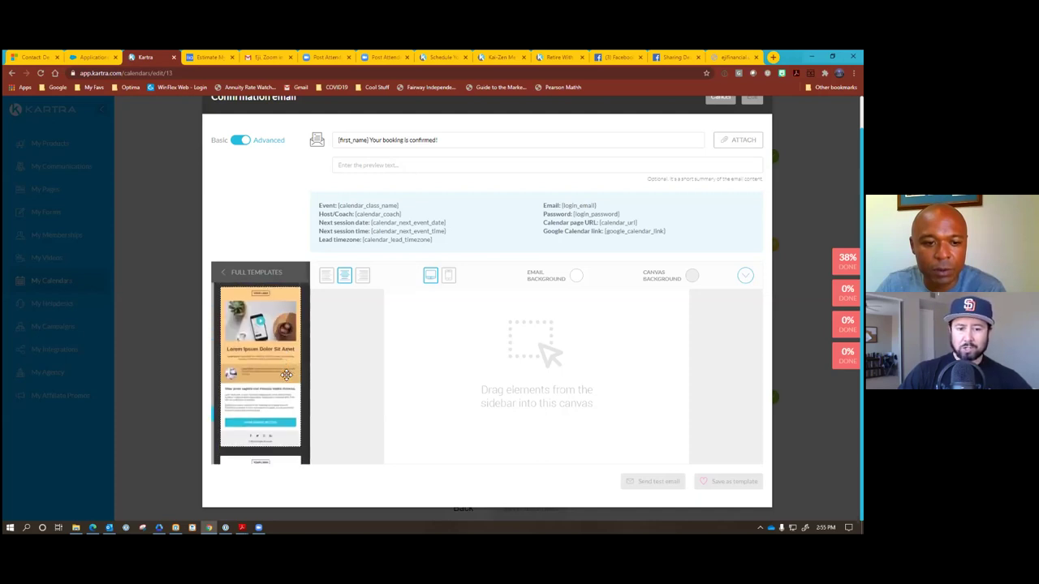
left_click_drag(270, 367, 510, 308)
scroll(489, 440, "down", 5)
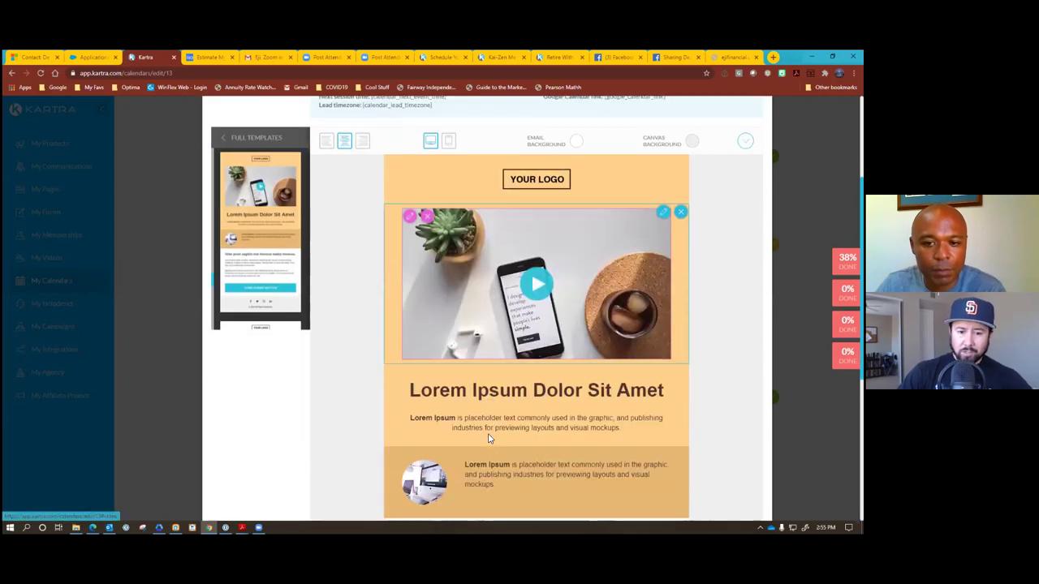
scroll(488, 438, "up", 7)
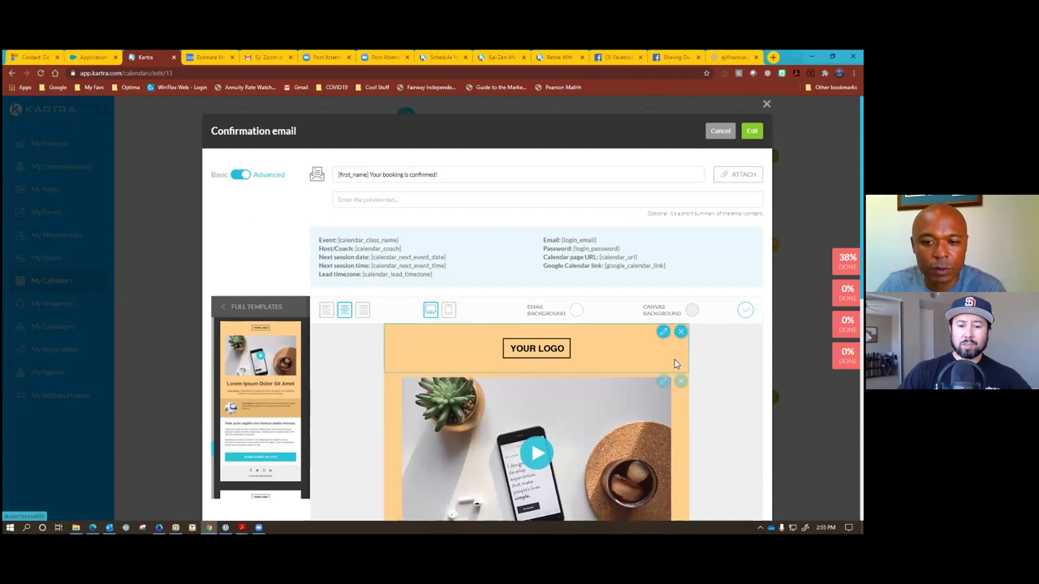
Delete the logo, phone image, heading, orange image, text and footer blocks.
left_click(680, 331)
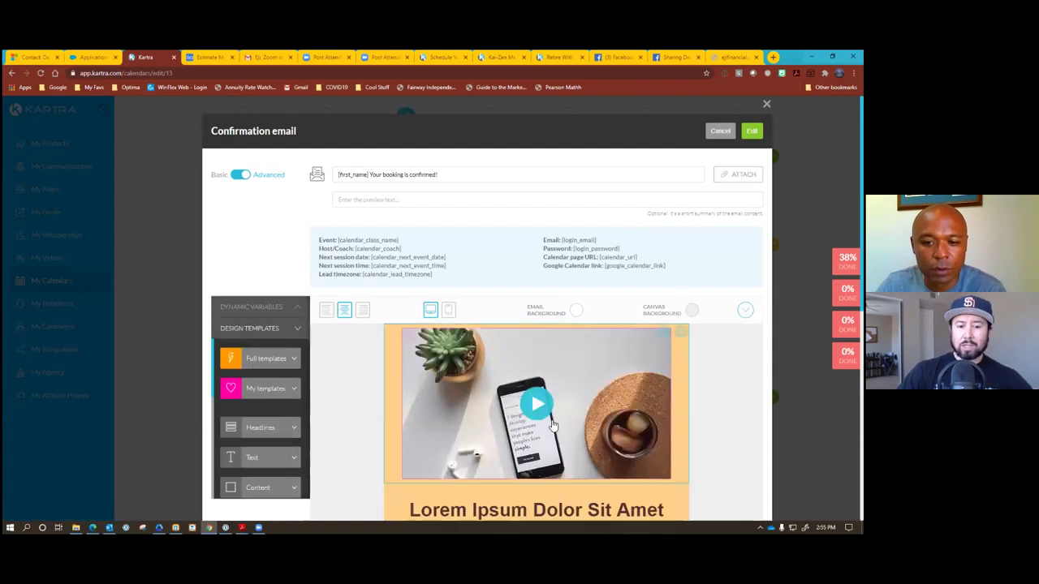
left_click(679, 331)
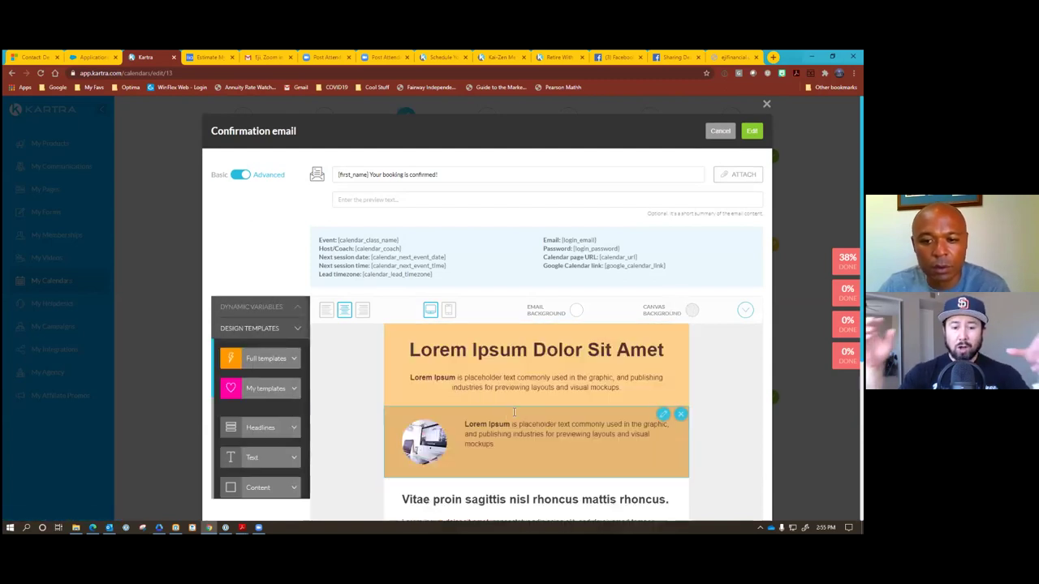
left_click(680, 331)
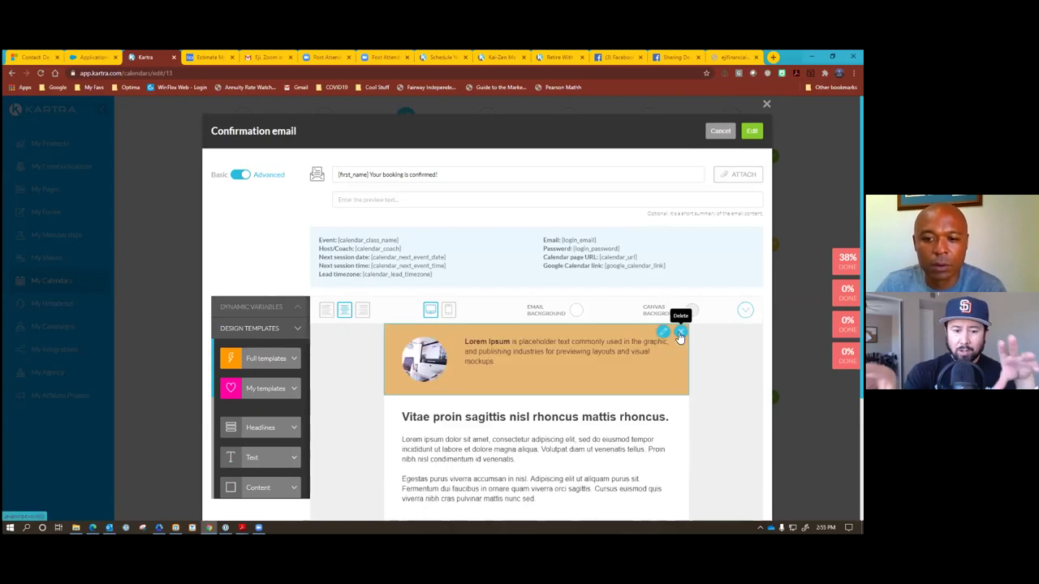
left_click(680, 331)
left_click(679, 331)
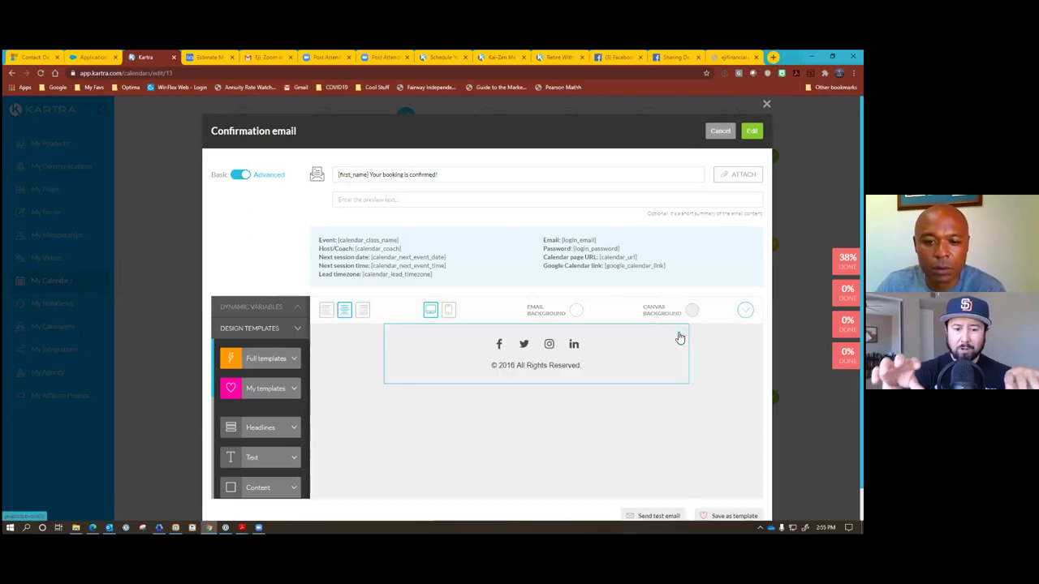
left_click(680, 331)
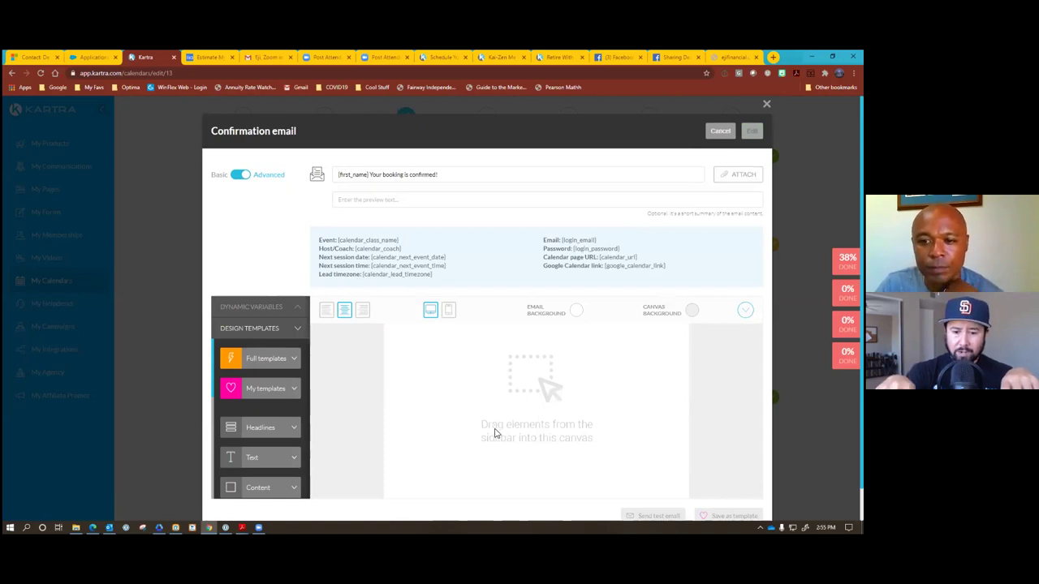
Return the confirmation email to Basic mode with its default booking-confirmed text.
scroll(474, 419, "down", 1)
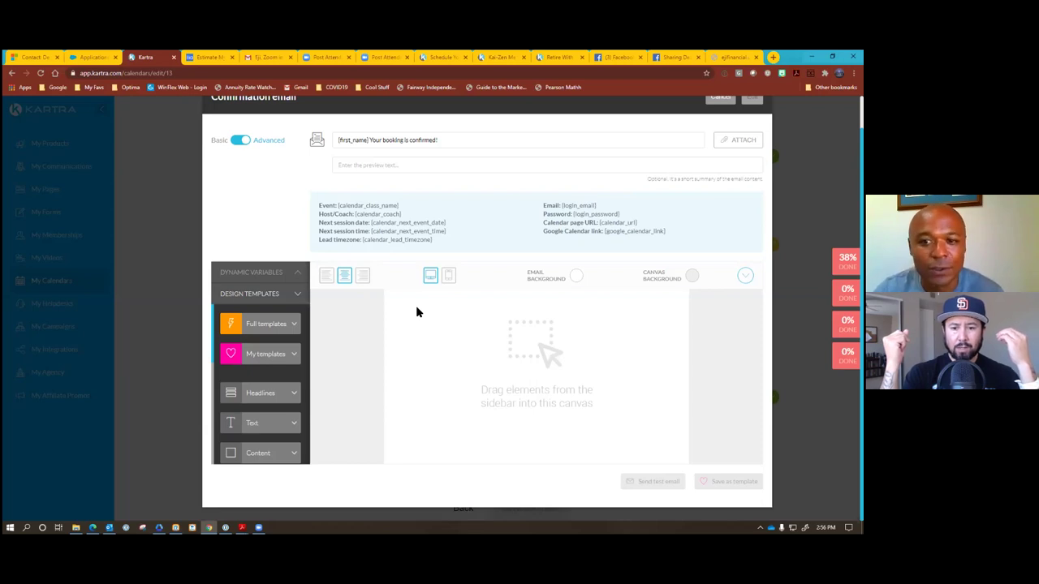
left_click(240, 141)
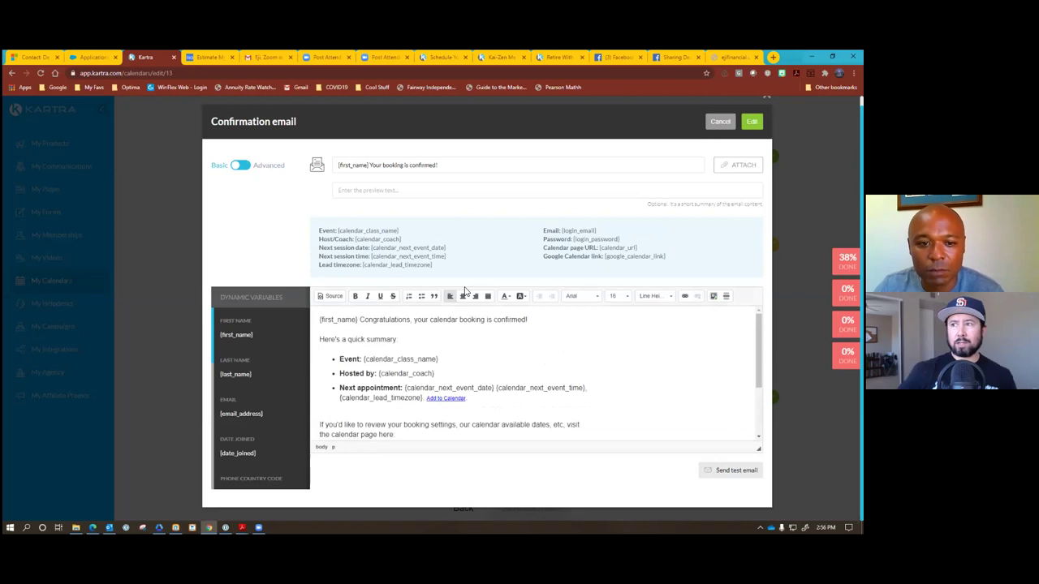
Review the default confirmation email body and save it unchanged.
scroll(473, 339, "down", 3)
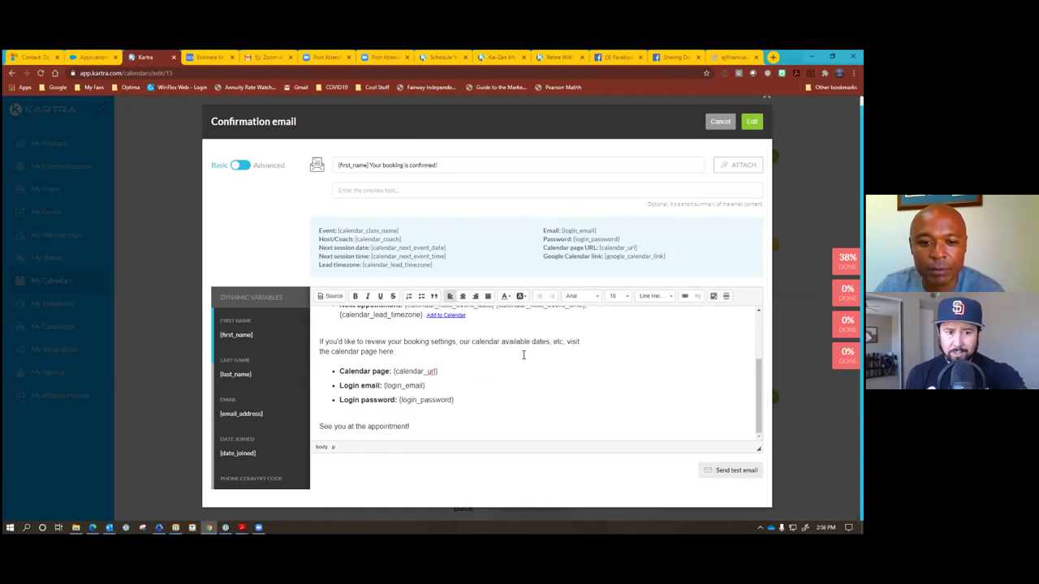
scroll(523, 355, "up", 1)
scroll(524, 355, "up", 1)
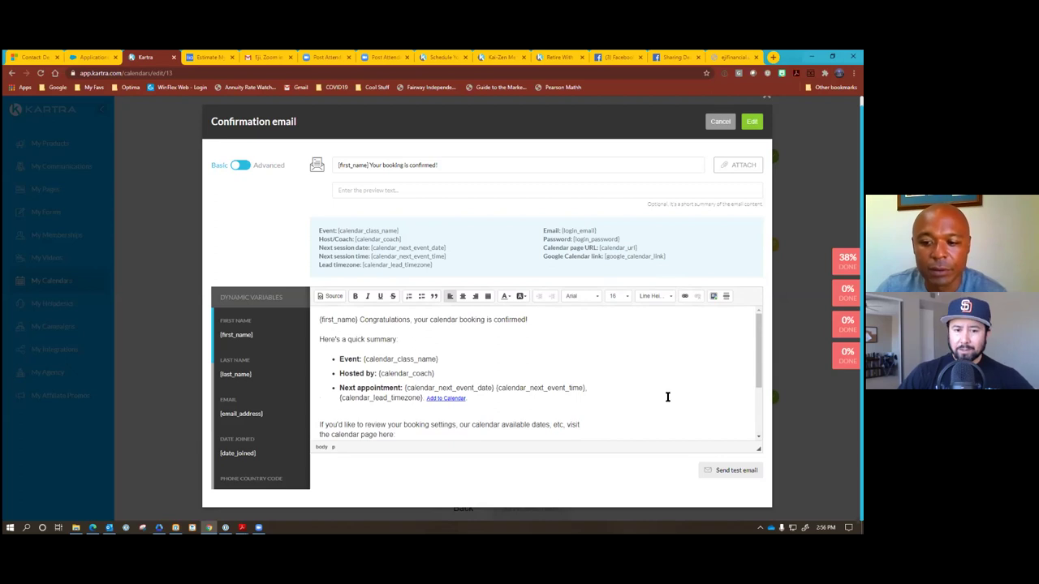
left_click(751, 121)
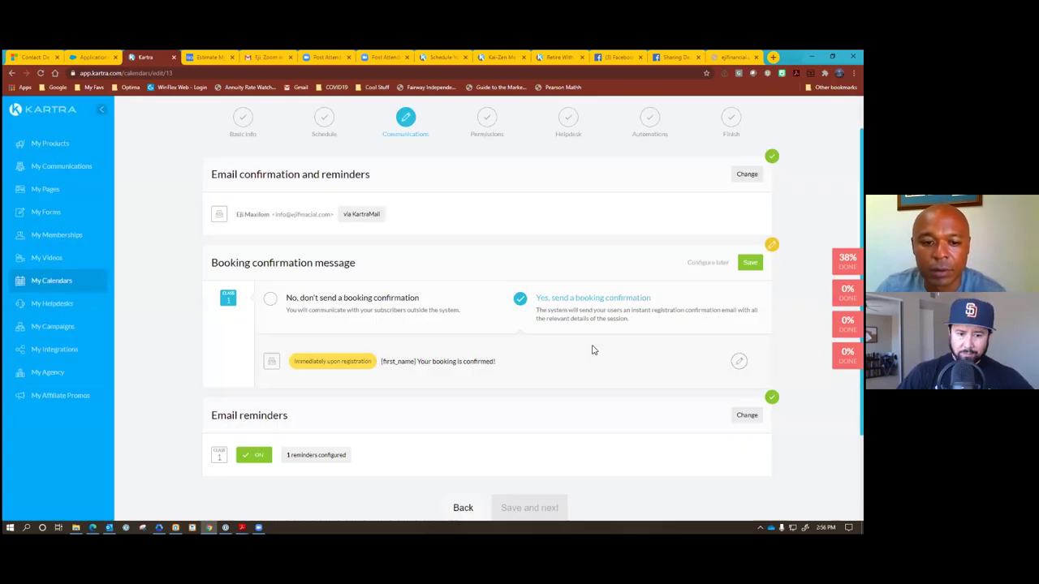
Save the booking confirmation as on and continue to the Permissions step.
left_click(749, 262)
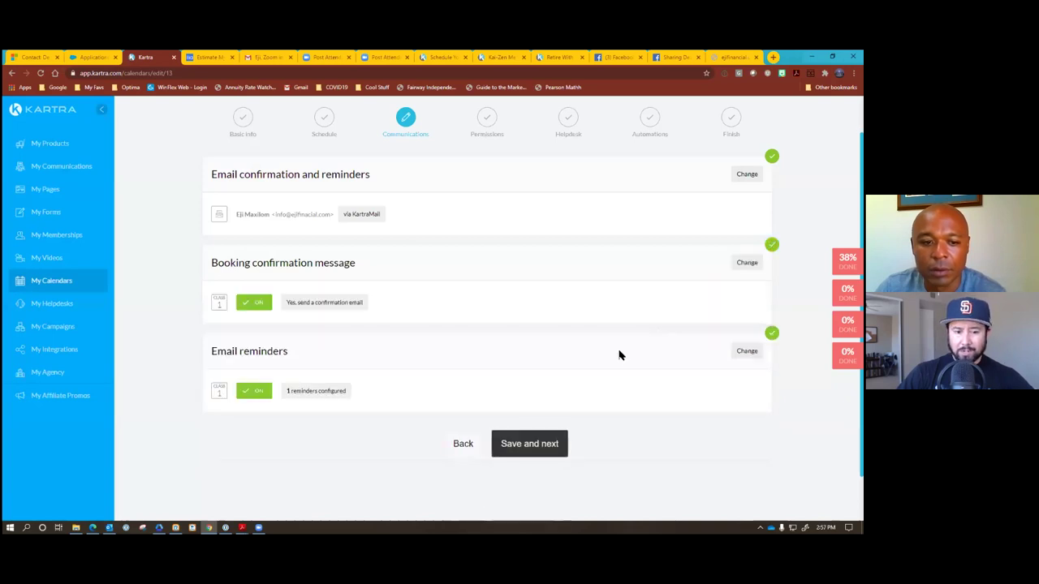
scroll(633, 349, "down", 2)
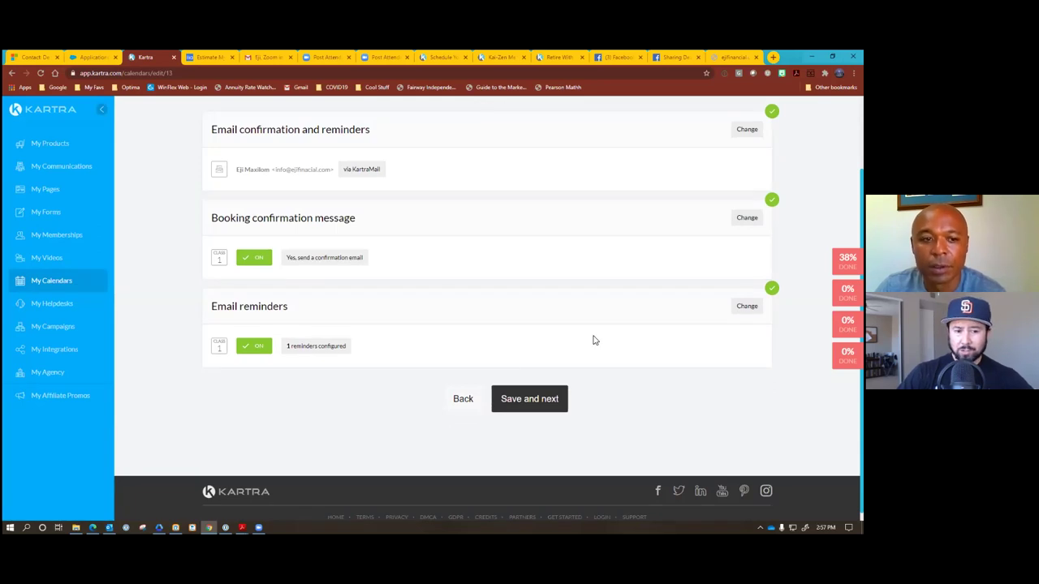
left_click(547, 395)
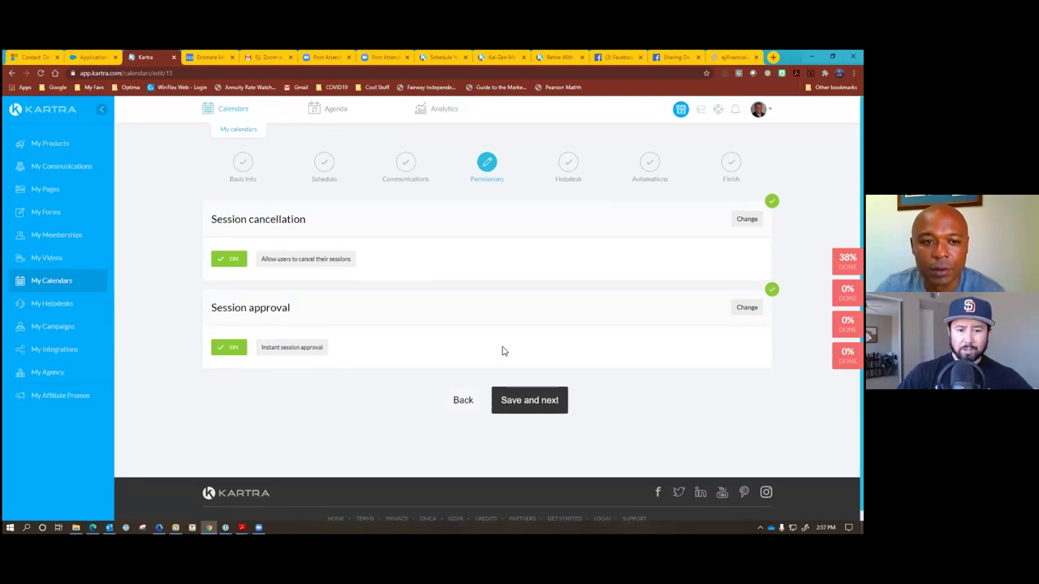
Leave the cancellation, instant approval and Helpdesk settings as they are and advance.
left_click(532, 398)
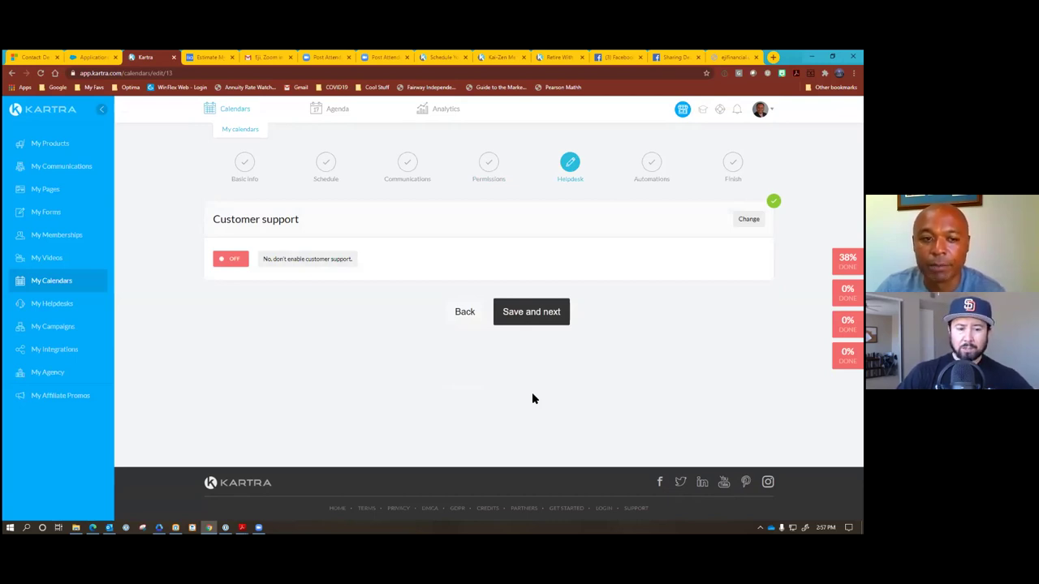
left_click(536, 313)
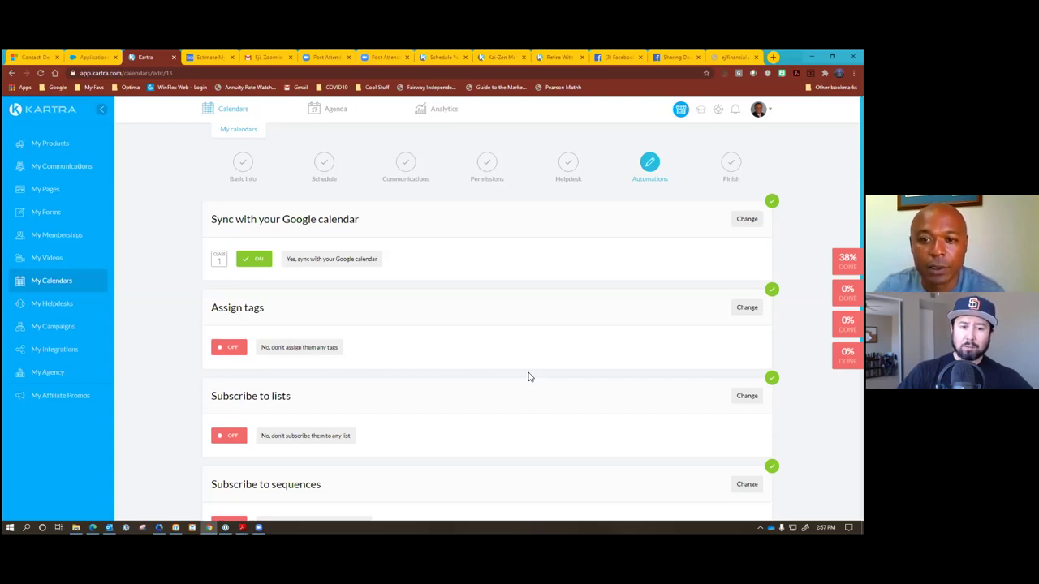
Keep Google calendar sync on, set Subscribe to lists to Yes, and begin a new list.
left_click(747, 218)
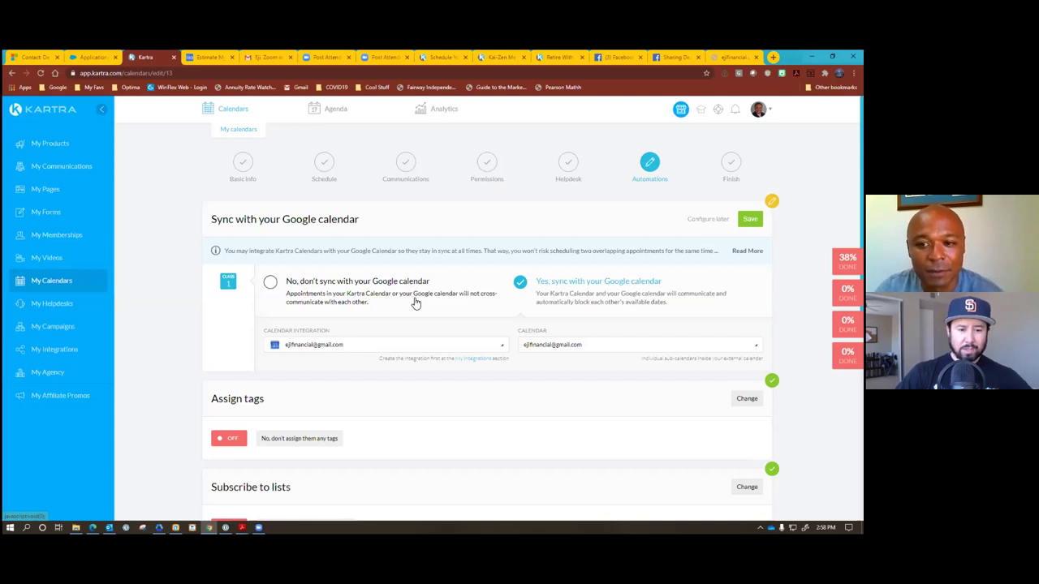
left_click(748, 219)
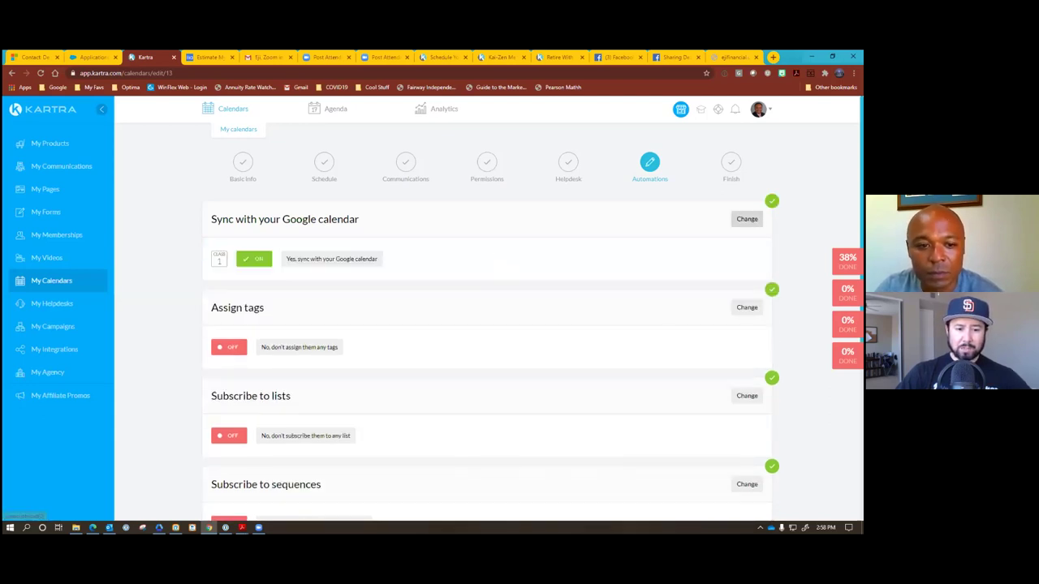
scroll(621, 354, "down", 2)
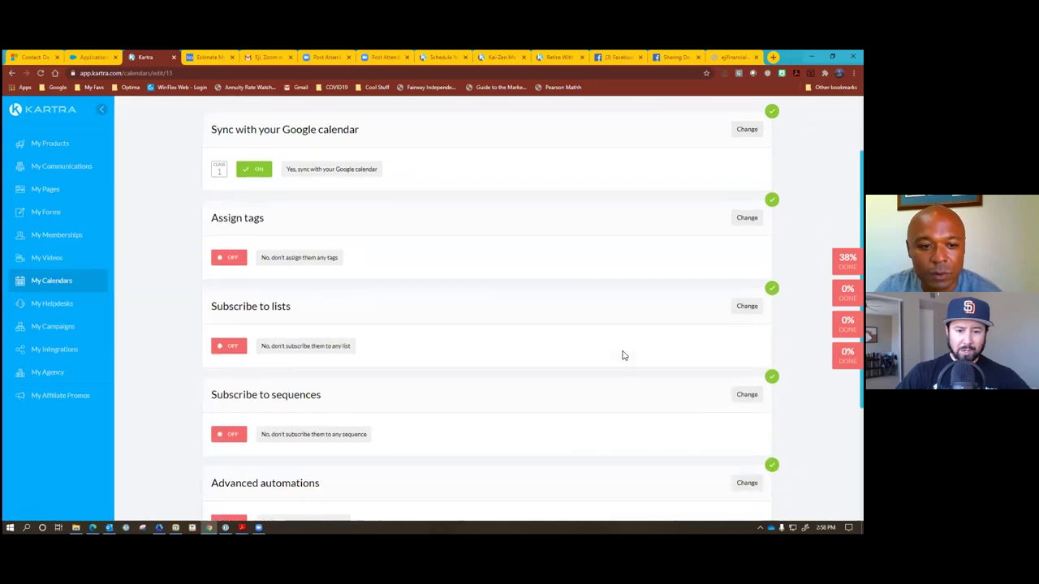
left_click(747, 306)
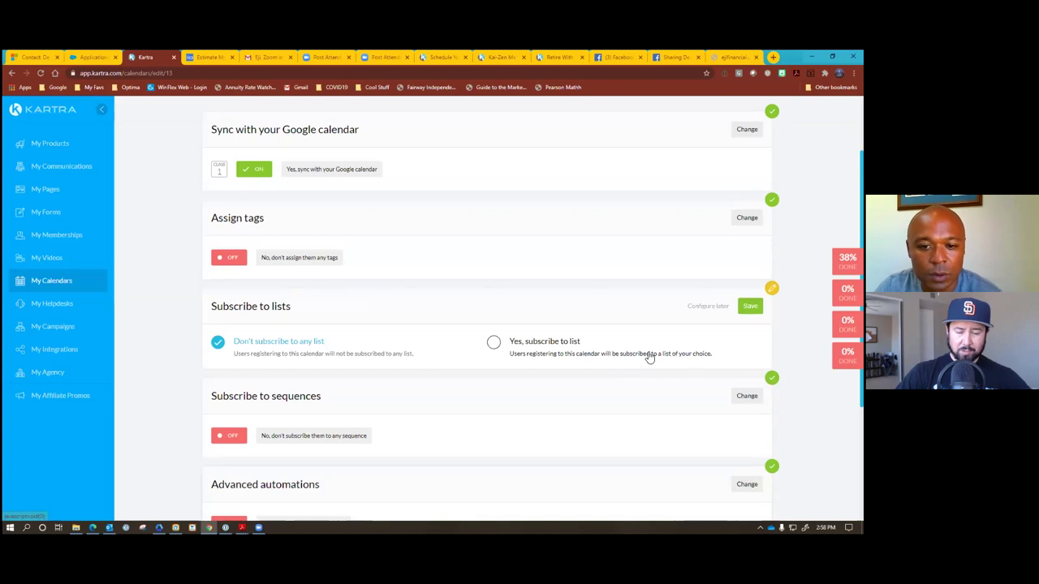
left_click(493, 344)
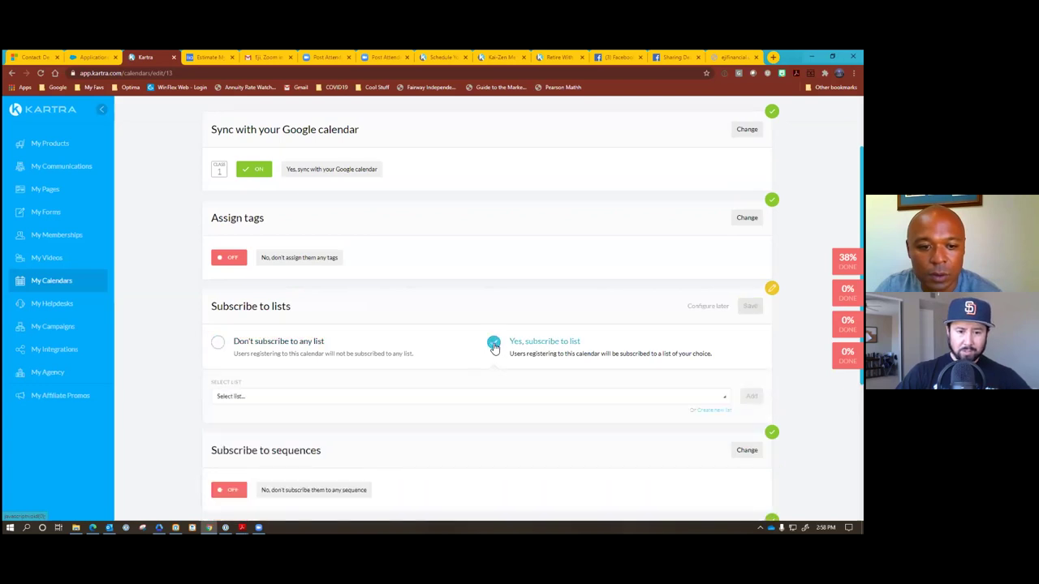
left_click(490, 397)
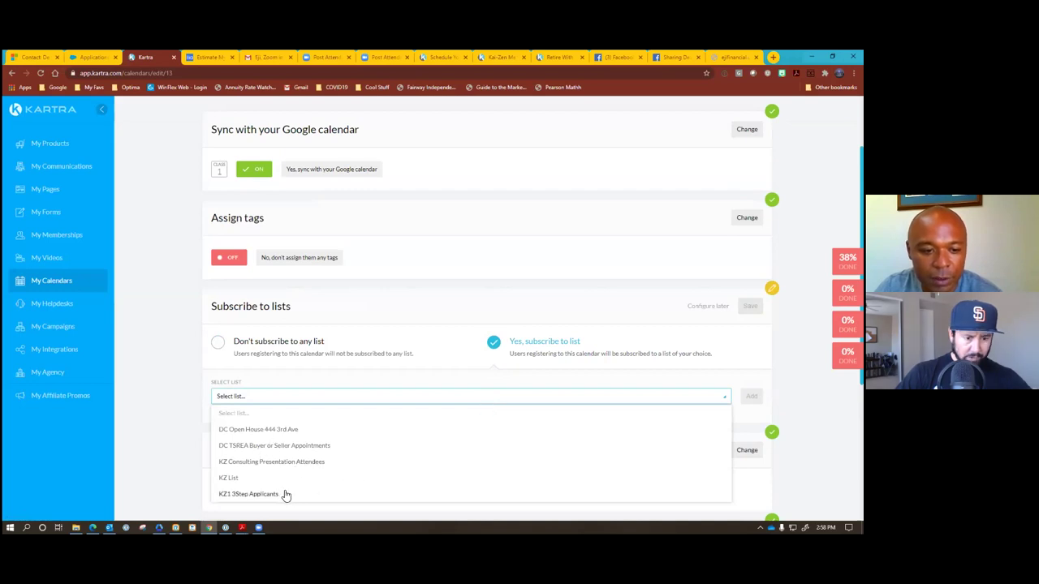
left_click(663, 403)
left_click(704, 410)
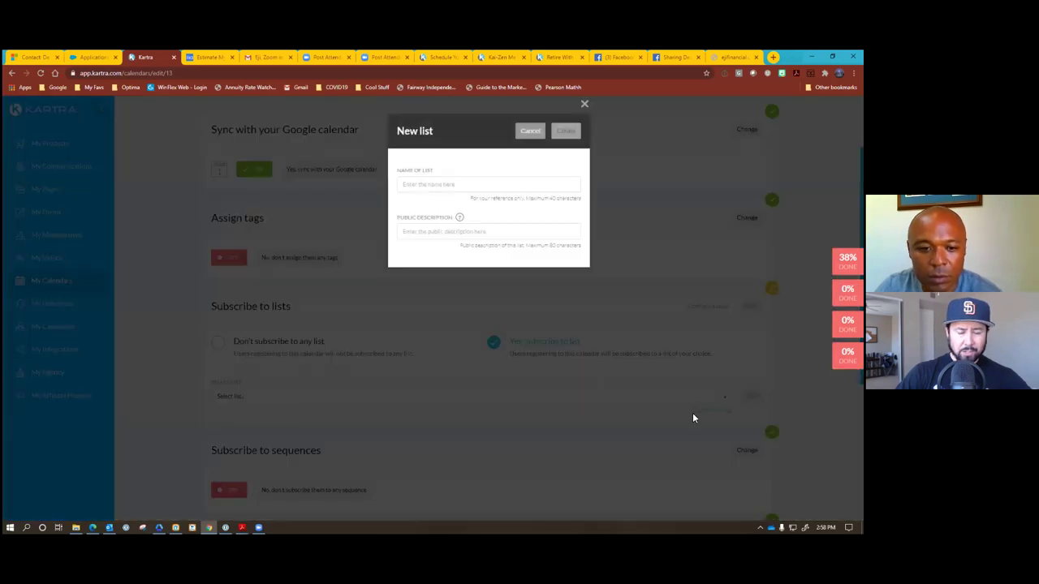
Name the new list Scheduled Appointments, dropping the KZ prefix.
left_click(434, 184)
type("KZ Schedule")
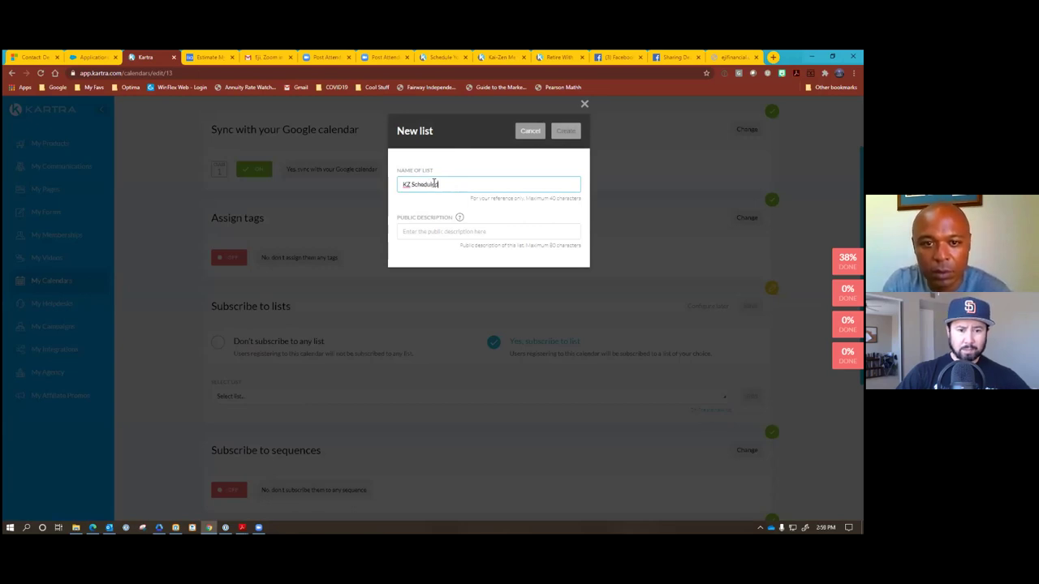
type(" Appoin")
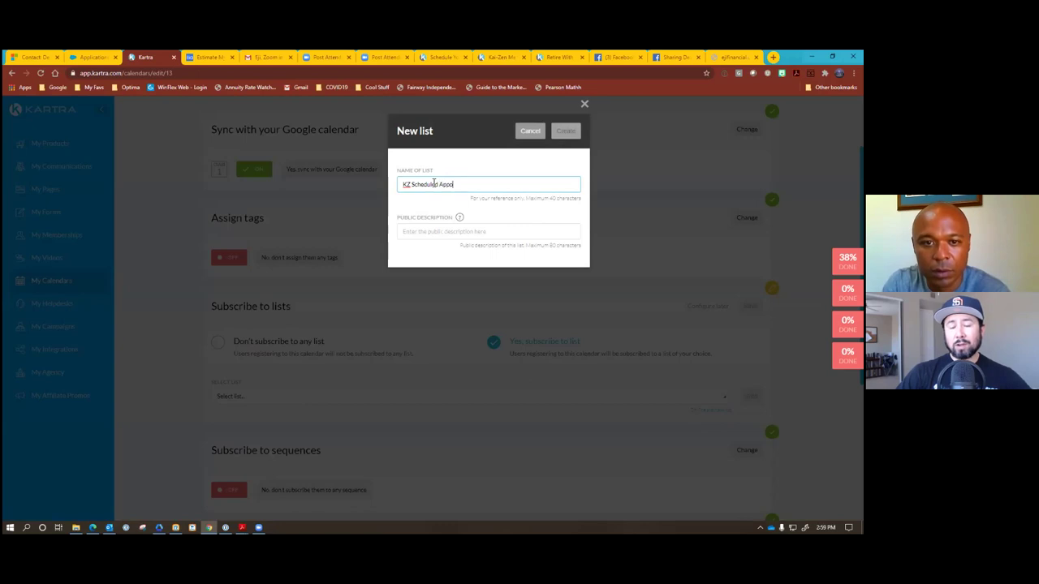
type("tments")
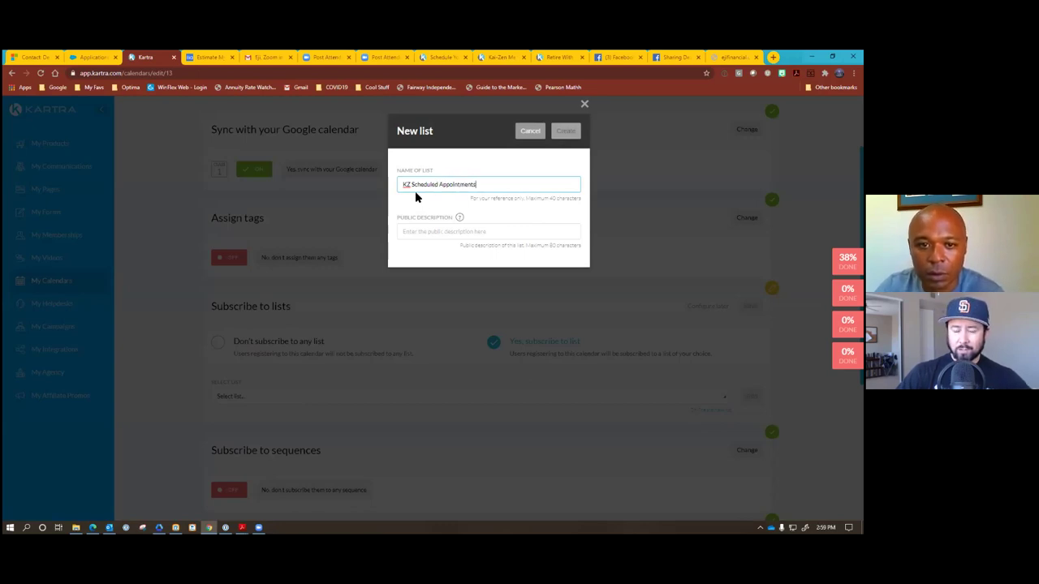
key("Home")
key("Delete")
key("Delete")
key("Delete")
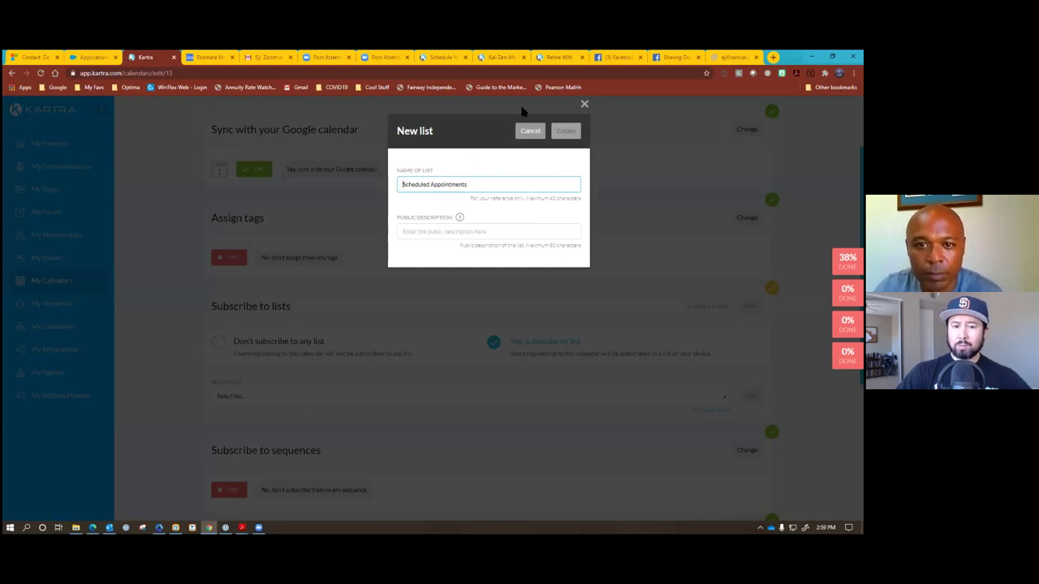
Enter the public description 'Thank you for scheduling a call' and create the list.
left_click(458, 233)
type("Thank you fo")
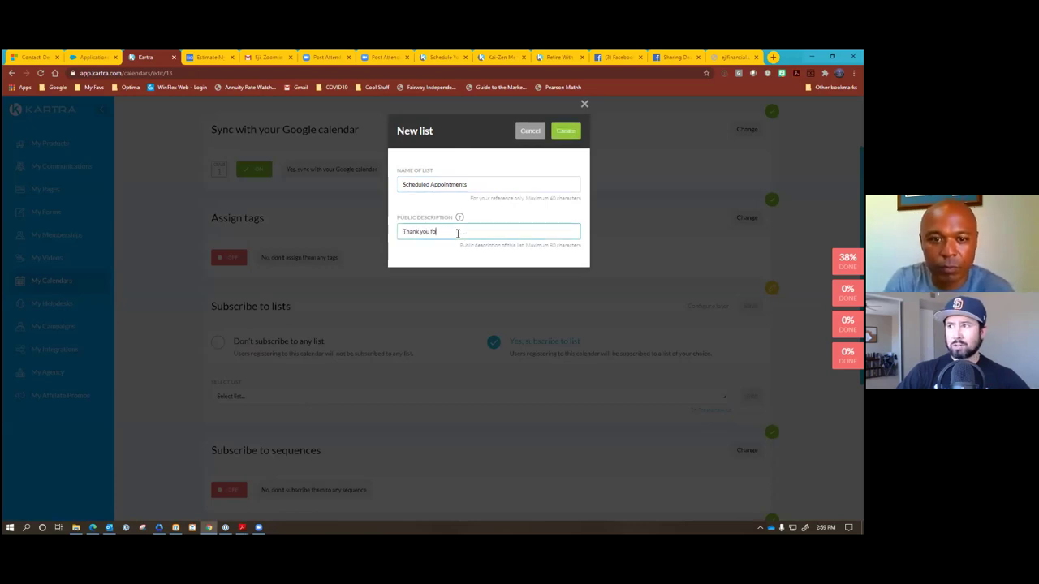
type("r schue")
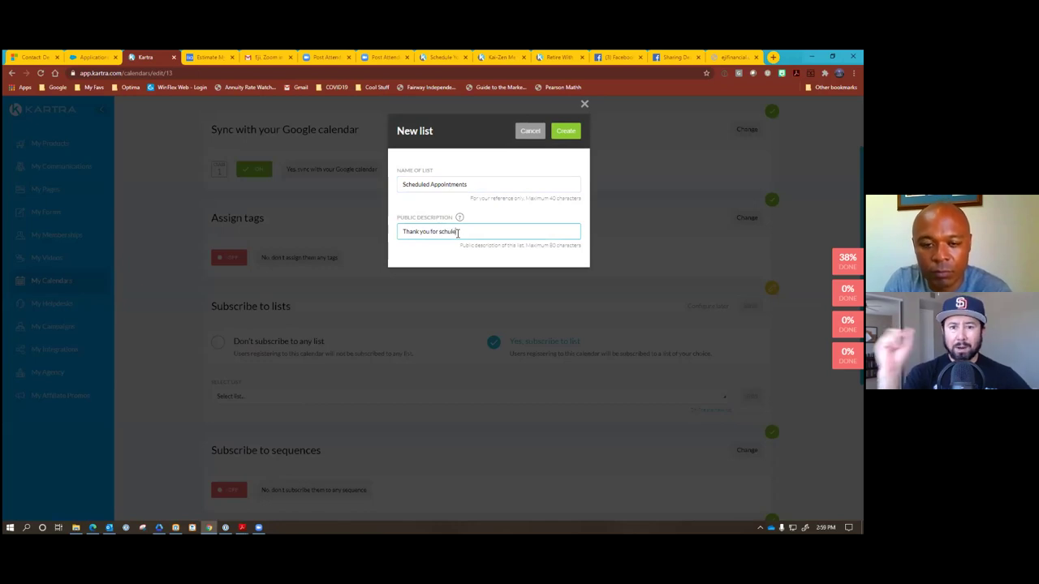
type("l")
key("BackSpace")
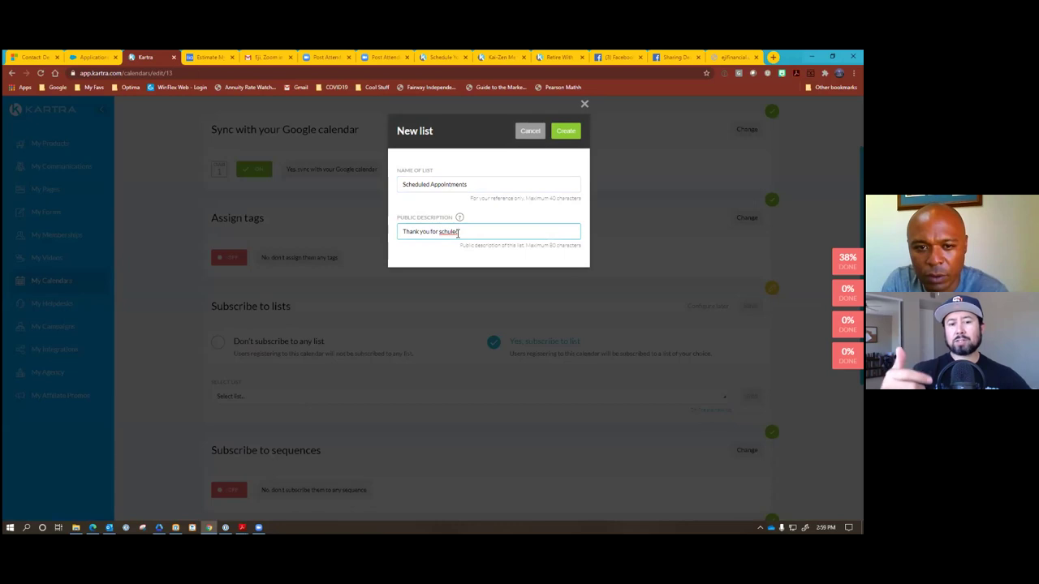
key("BackSpace")
type("ed")
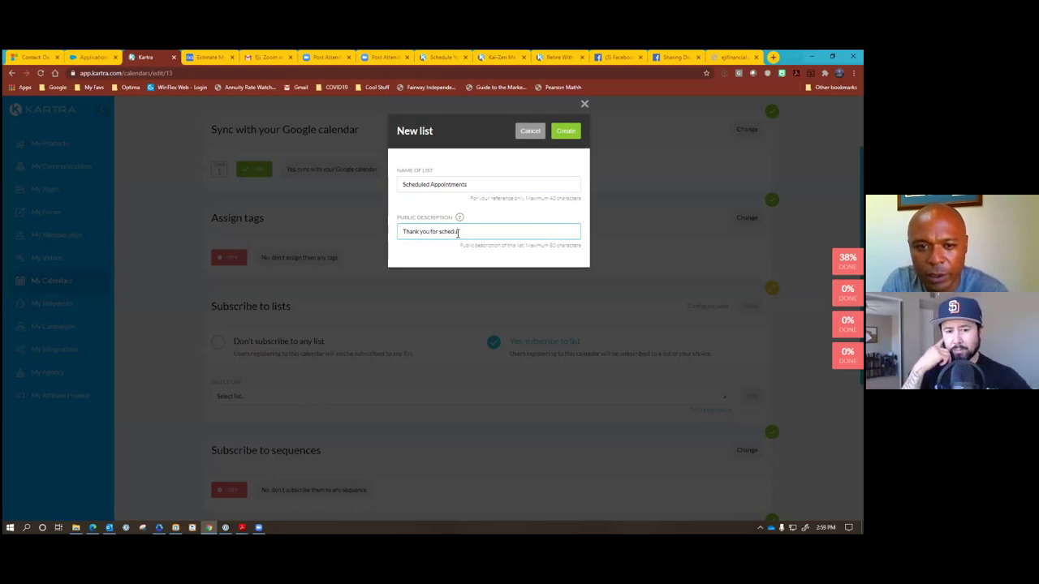
key("BackSpace")
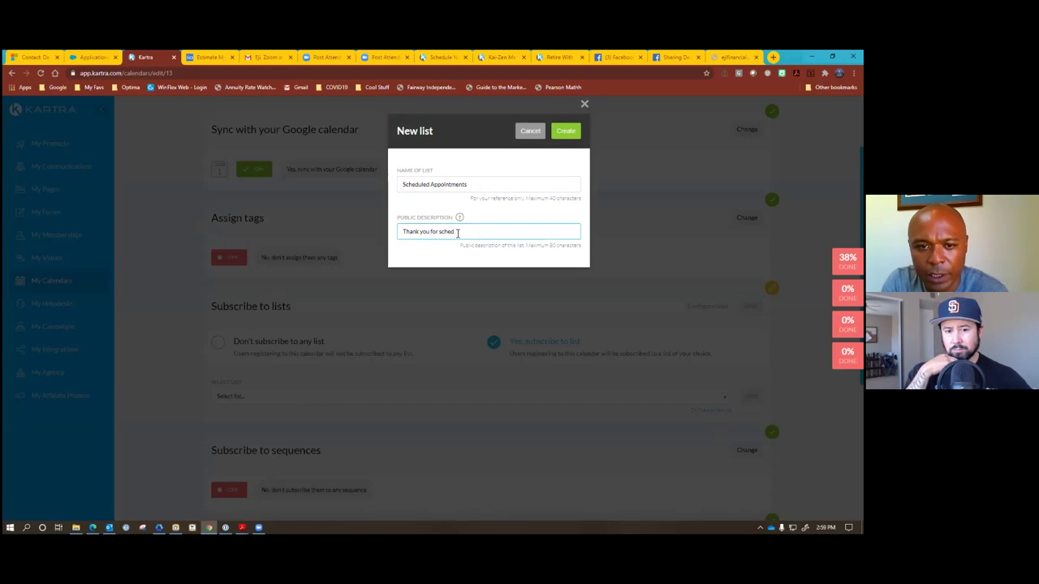
type("uling a")
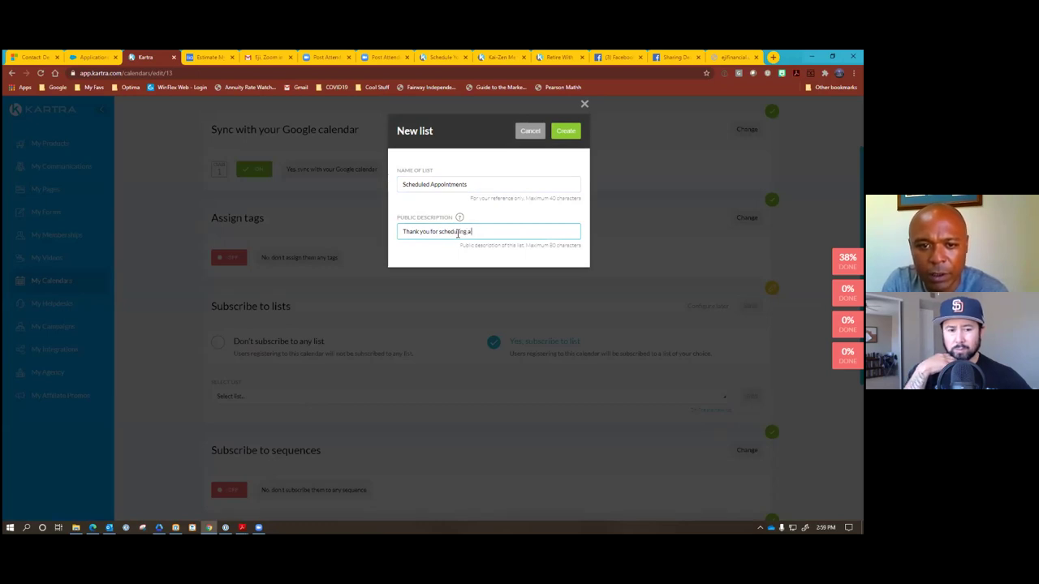
type("call")
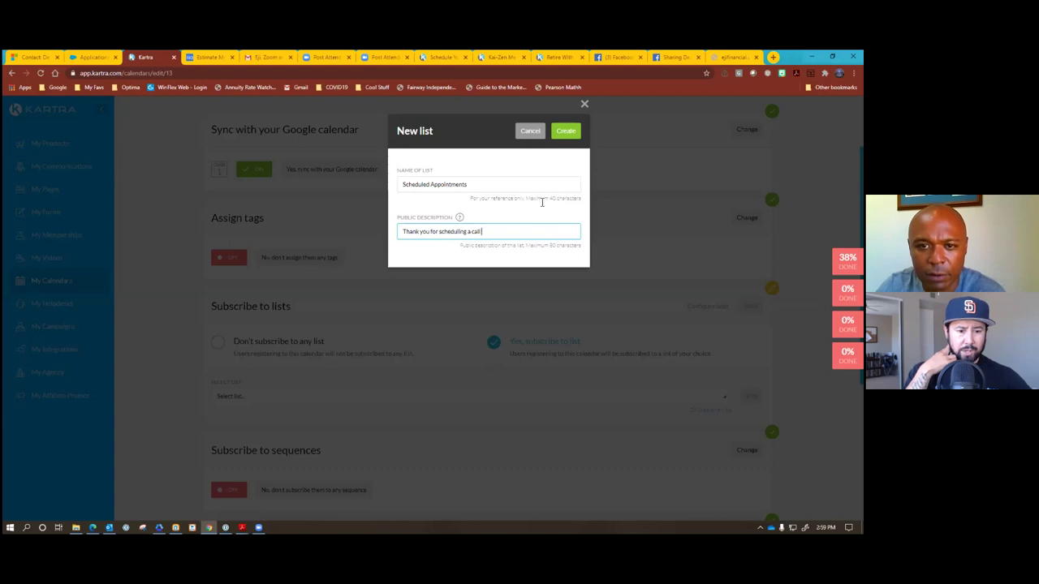
left_click(567, 132)
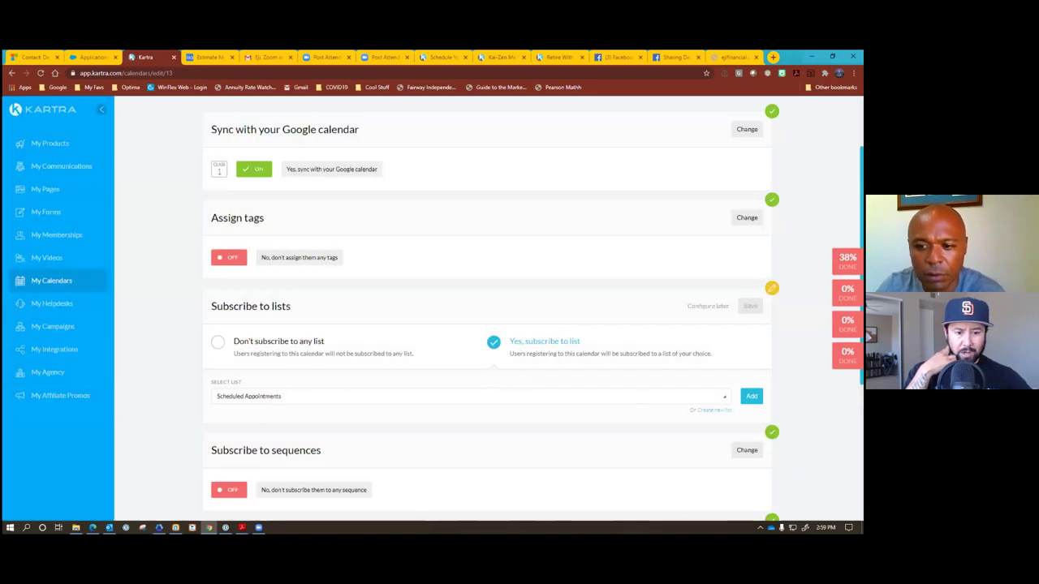
Choose and add Scheduled Appointments in the list dropdown, then save Subscribe to lists.
left_click(633, 396)
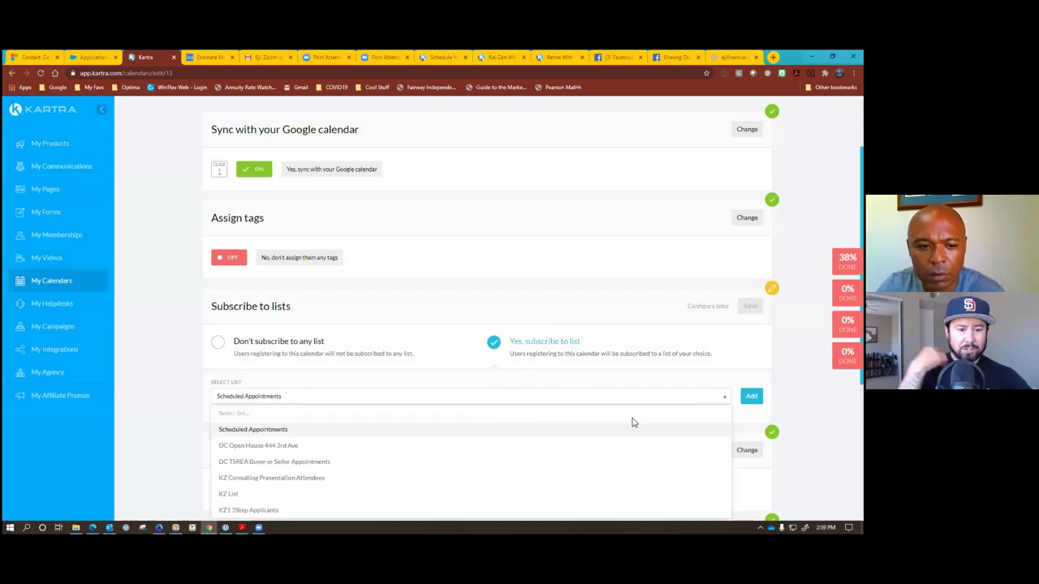
left_click(693, 398)
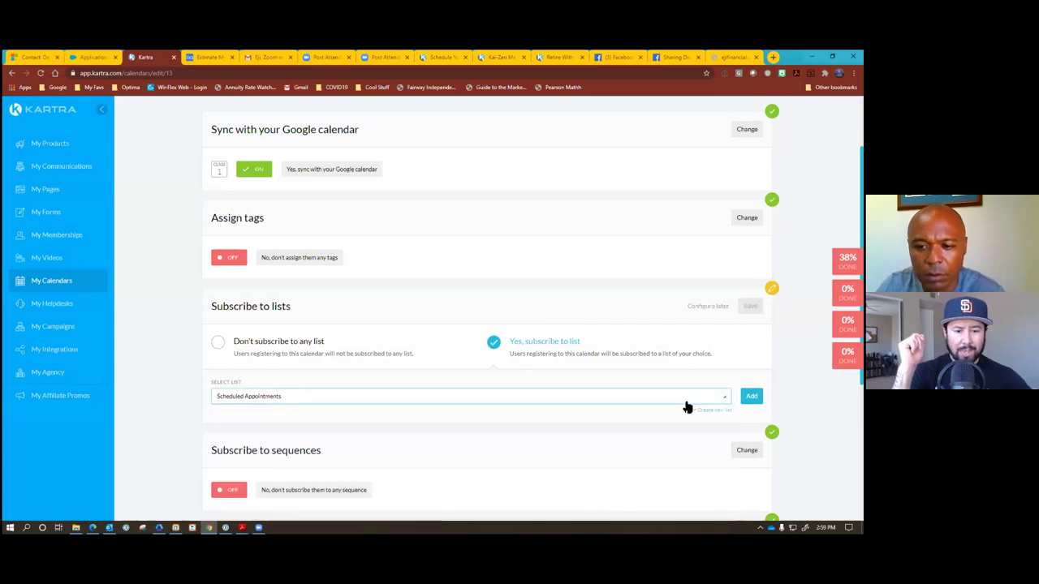
left_click(751, 396)
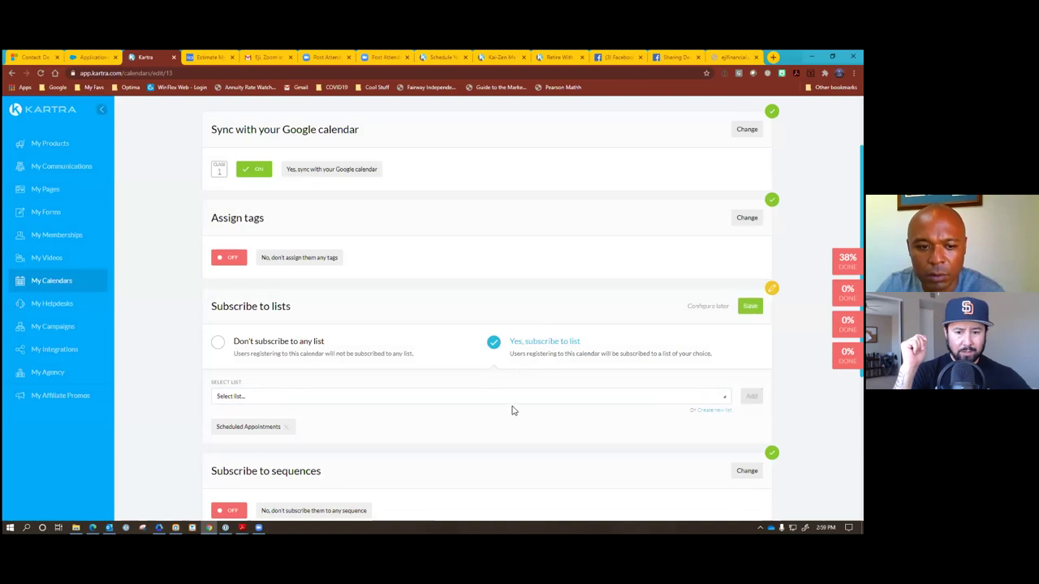
left_click(750, 306)
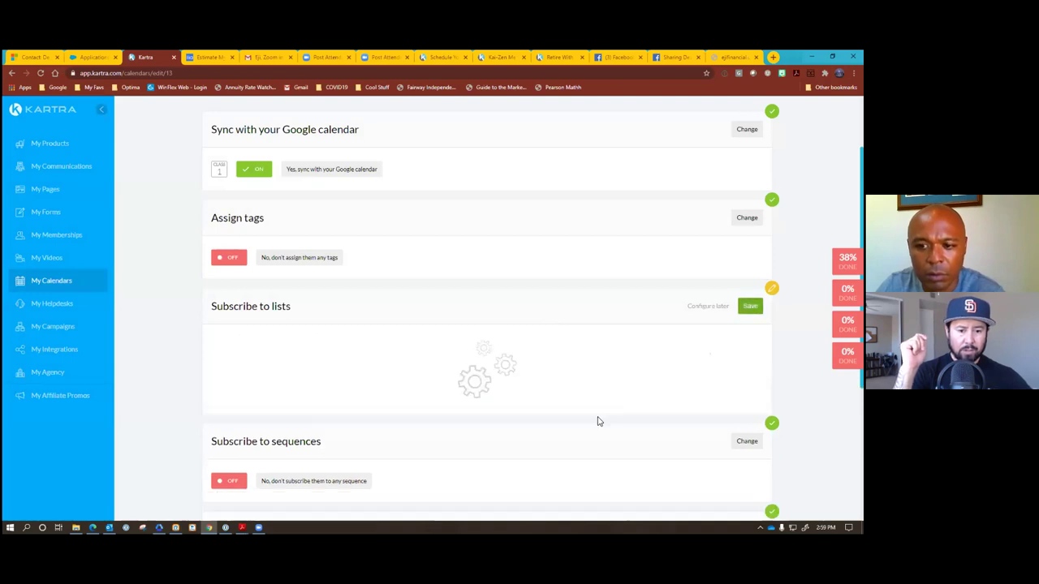
scroll(596, 422, "down", 1)
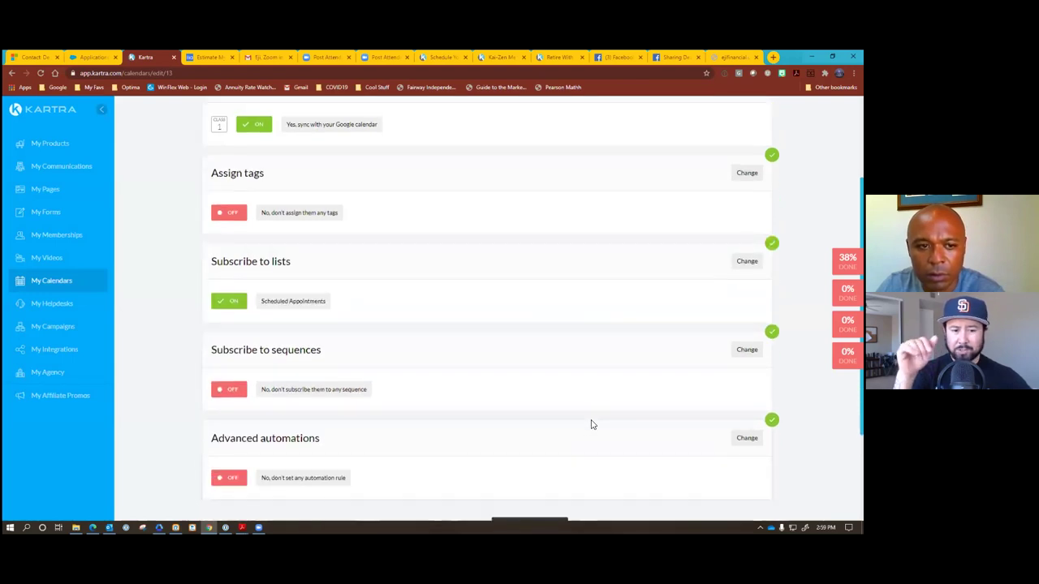
scroll(592, 424, "down", 2)
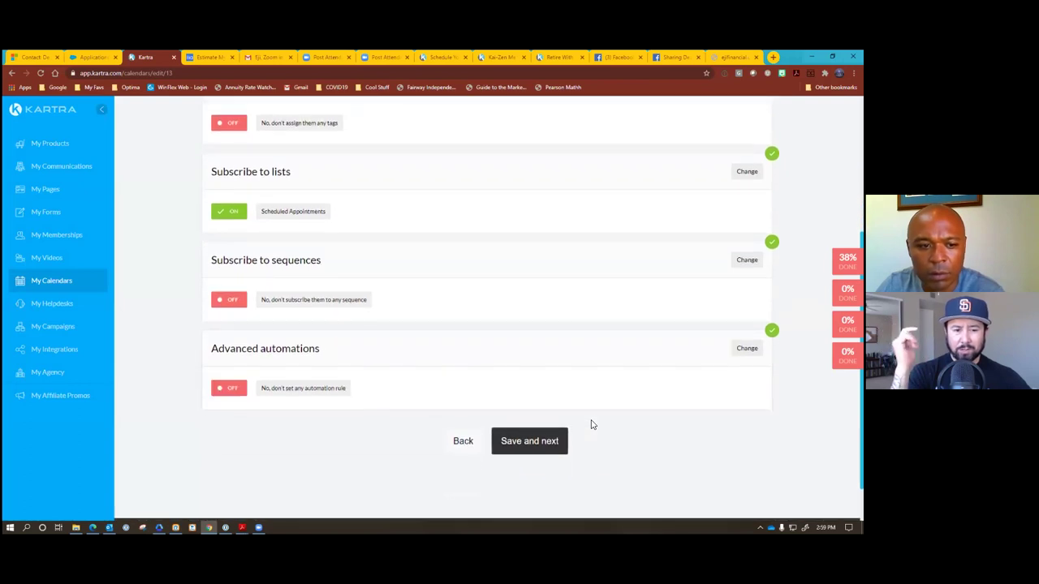
Save the Automations step to complete the calendar wizard and show its public link.
left_click(554, 445)
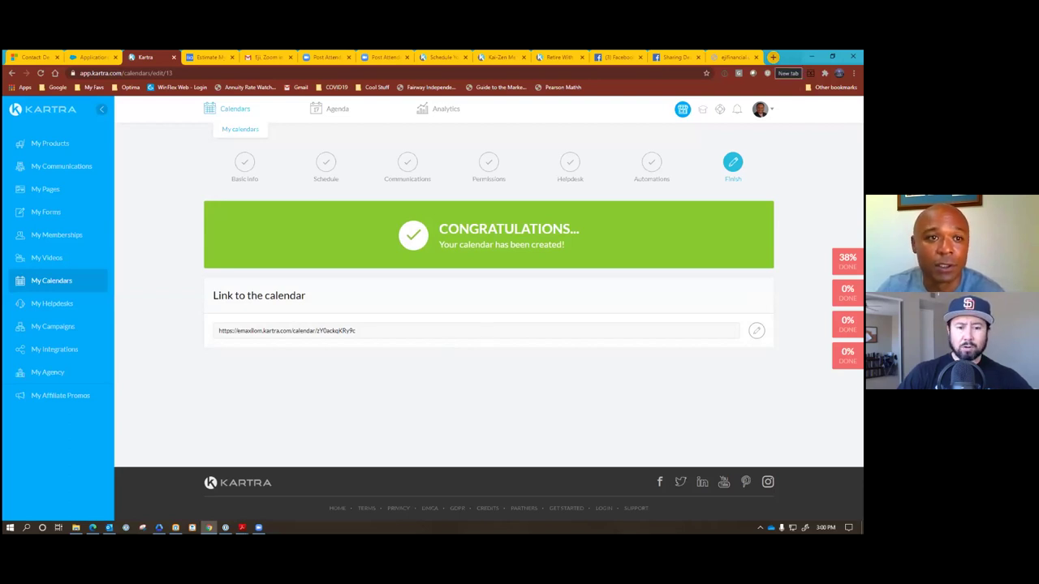
Switch to the Gmail tab and return to the inbox.
key("ctrl+Tab")
key("ctrl+Tab")
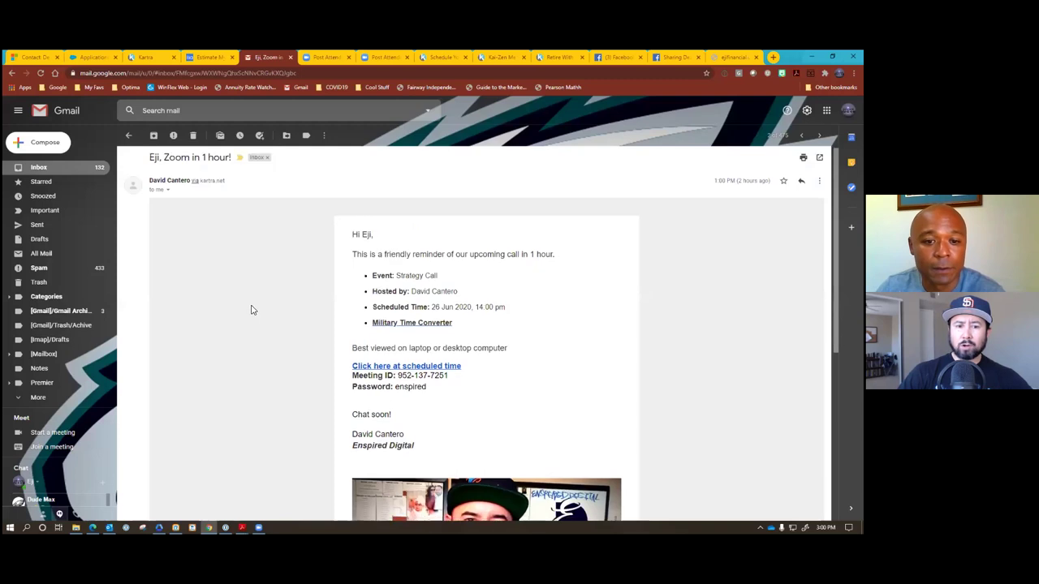
scroll(250, 310, "down", 3)
scroll(252, 304, "up", 5)
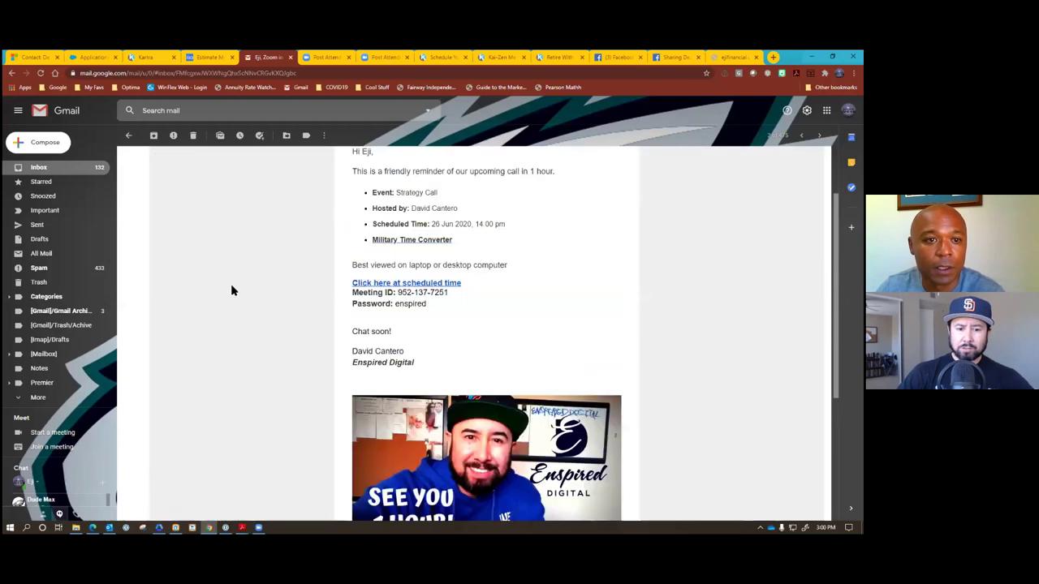
left_click(128, 135)
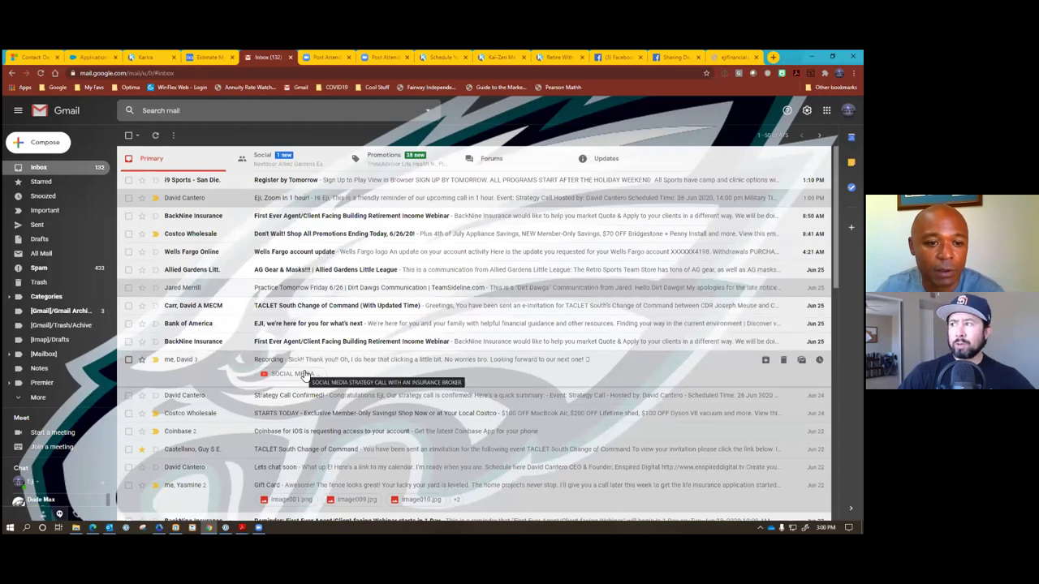
Open the Lets chat soon email and follow its Strategy Call calendar link.
scroll(351, 353, "down", 1)
scroll(351, 353, "down", 1)
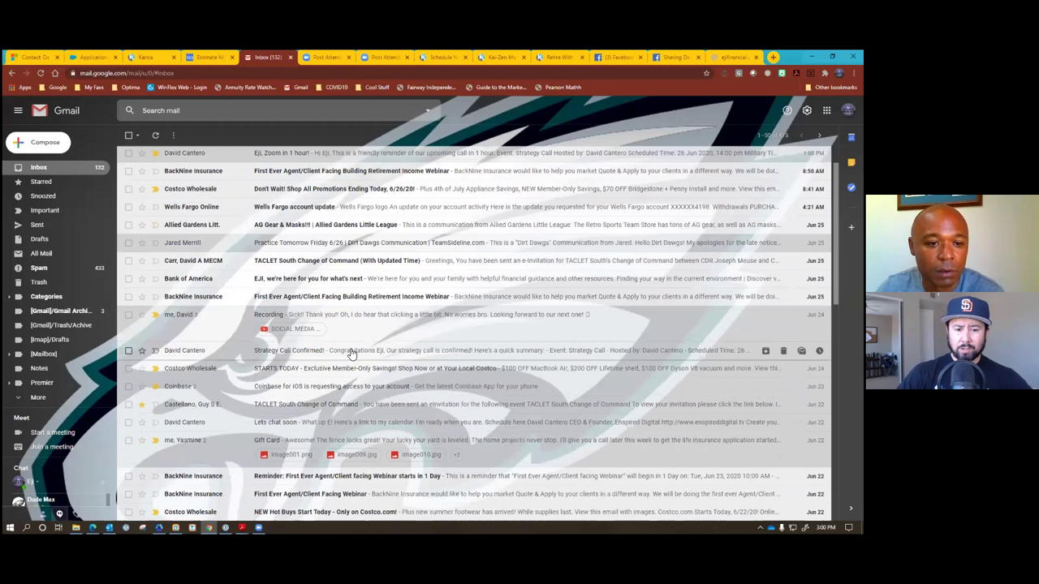
left_click(321, 426)
left_click(174, 257)
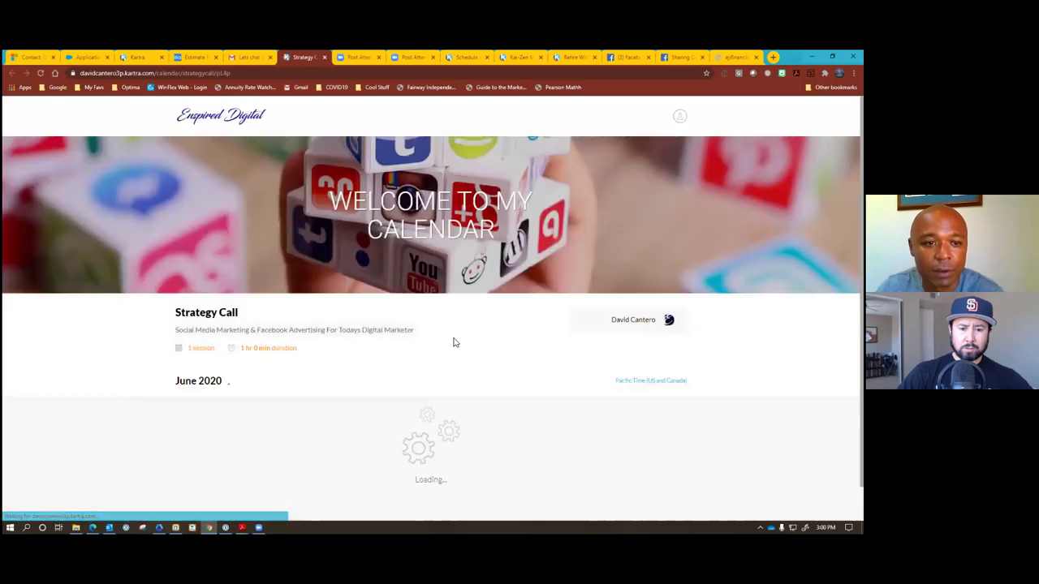
Browse the Strategy Call calendar weeks, trying a Thursday 02 slot before going back a week.
scroll(455, 342, "down", 2)
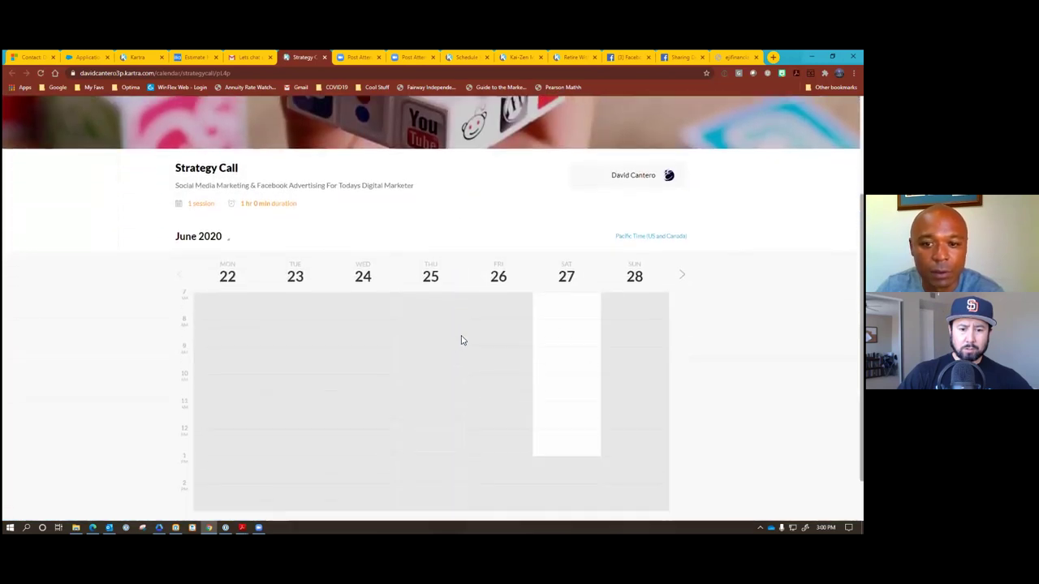
scroll(461, 341, "down", 1)
left_click(682, 220)
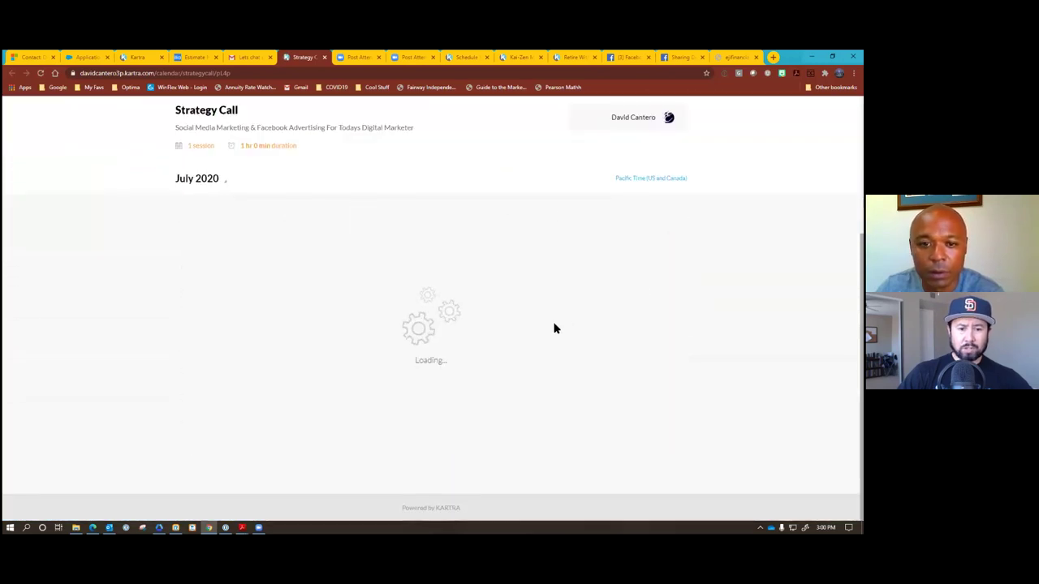
left_click(442, 334)
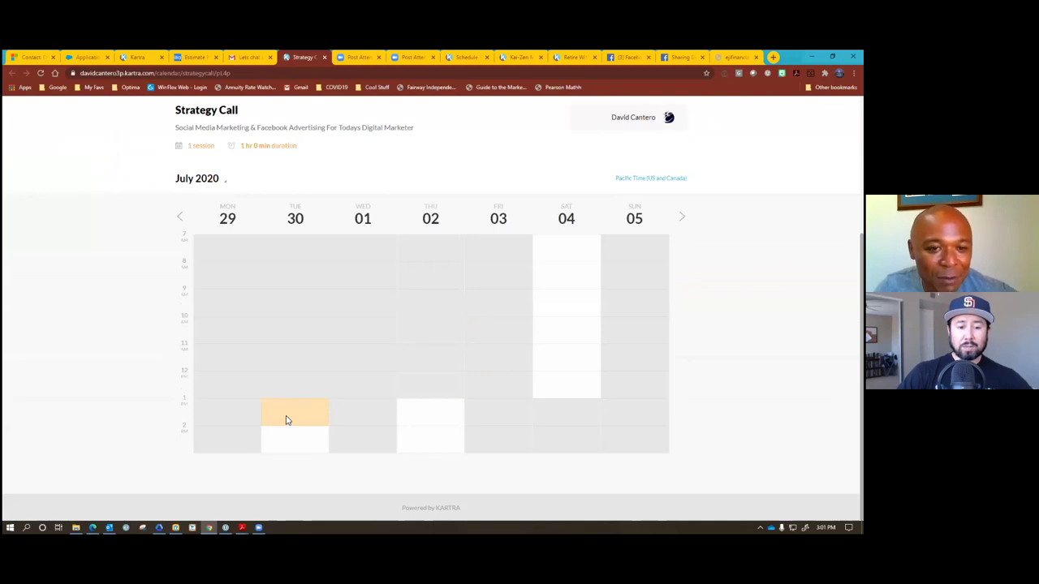
left_click(180, 216)
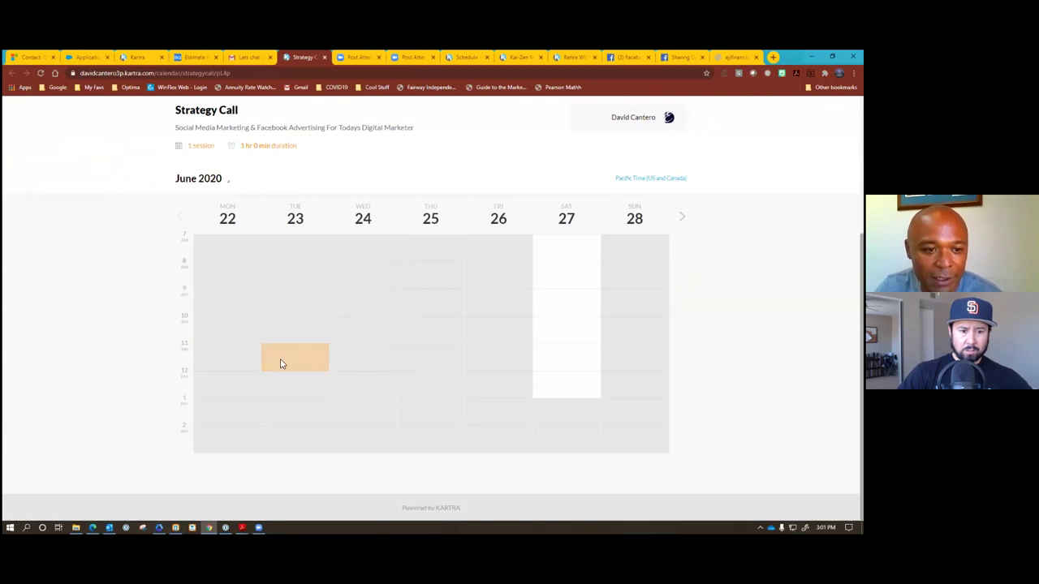
Book the Saturday 27 June 09:00–10:00 am slot and submit the booking form.
left_click(554, 303)
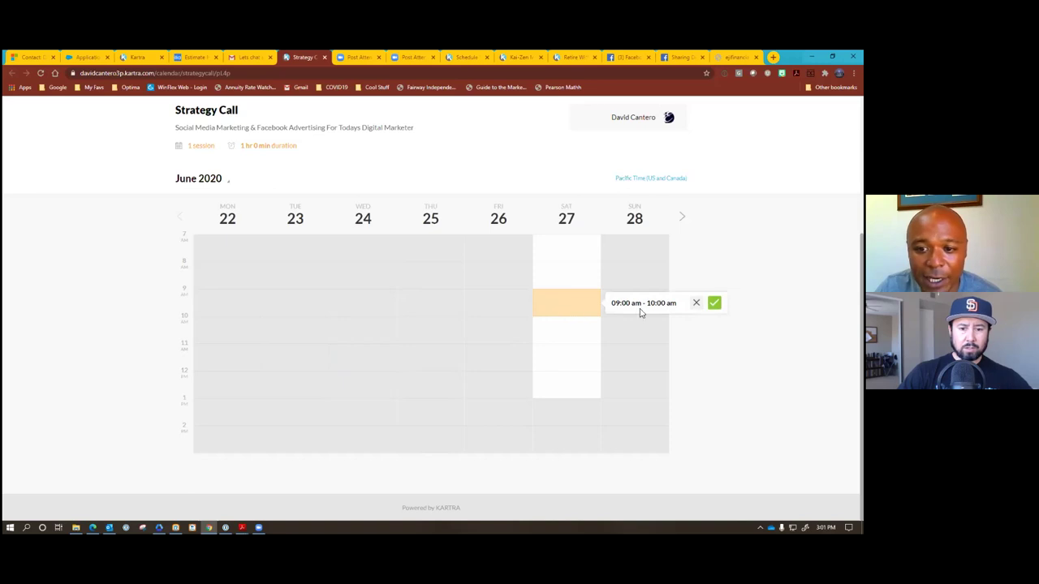
left_click(714, 303)
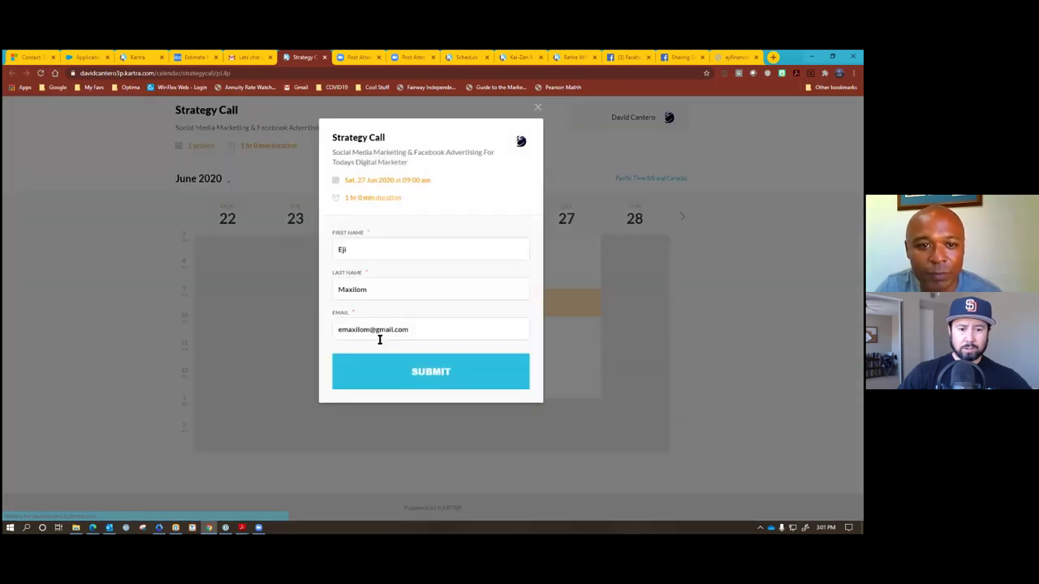
left_click(423, 373)
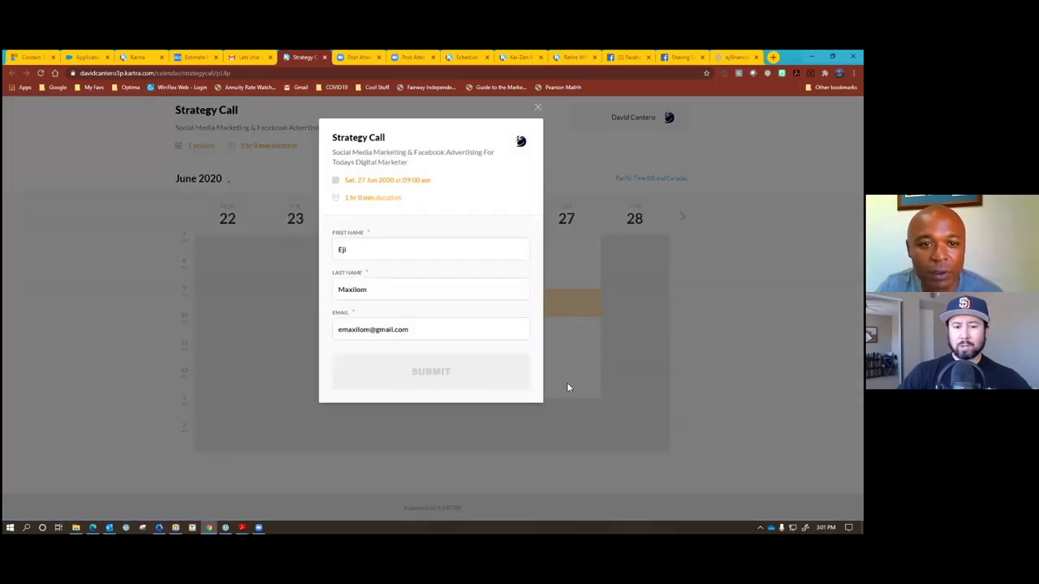